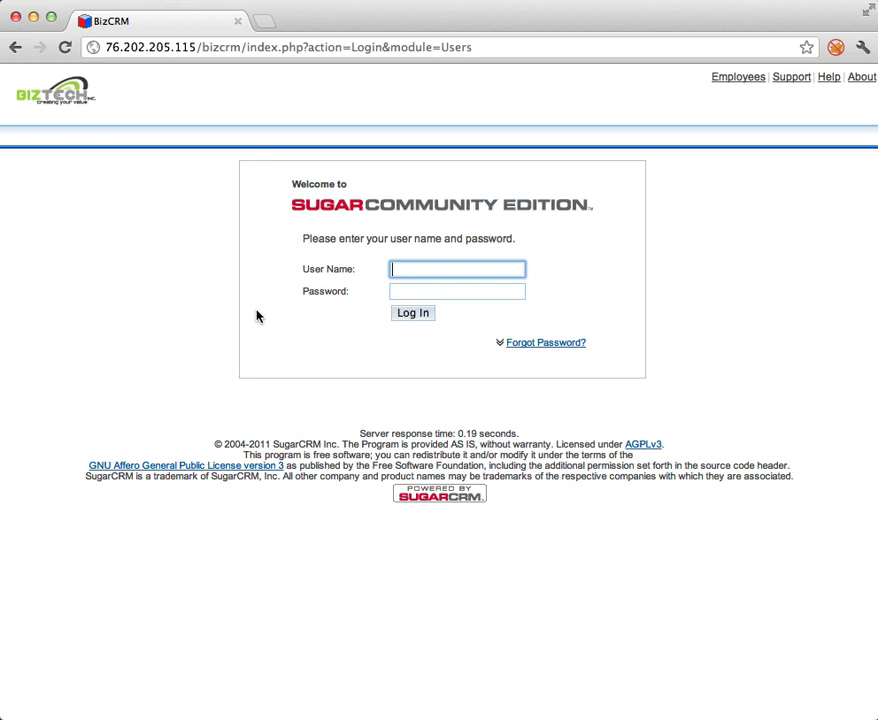
# Log in to the CRM with the user name and password.
pyautogui.write('leticia')
pyautogui.press('Tab')
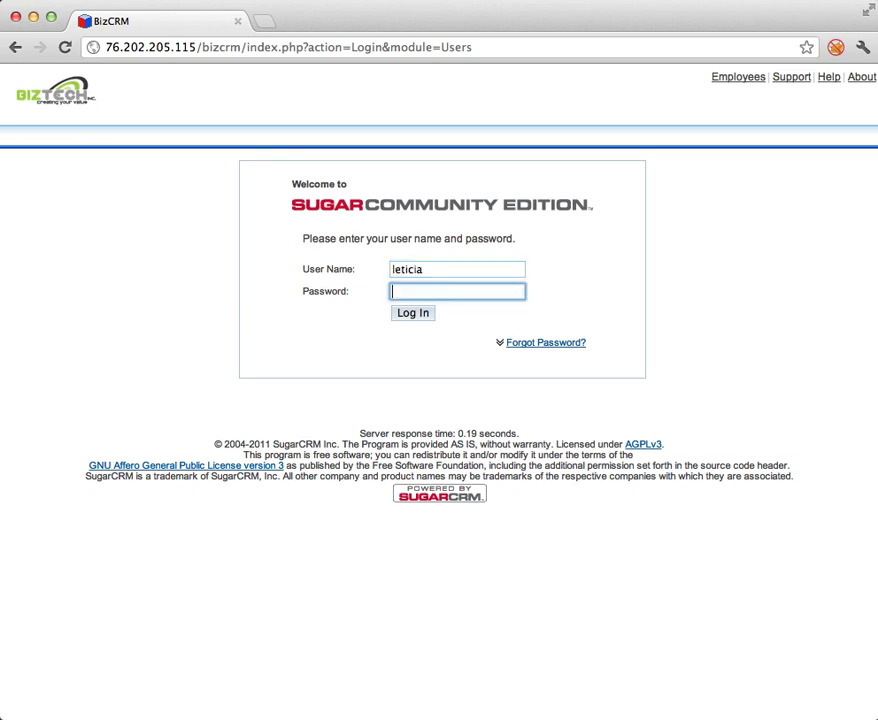
pyautogui.click(420, 318)
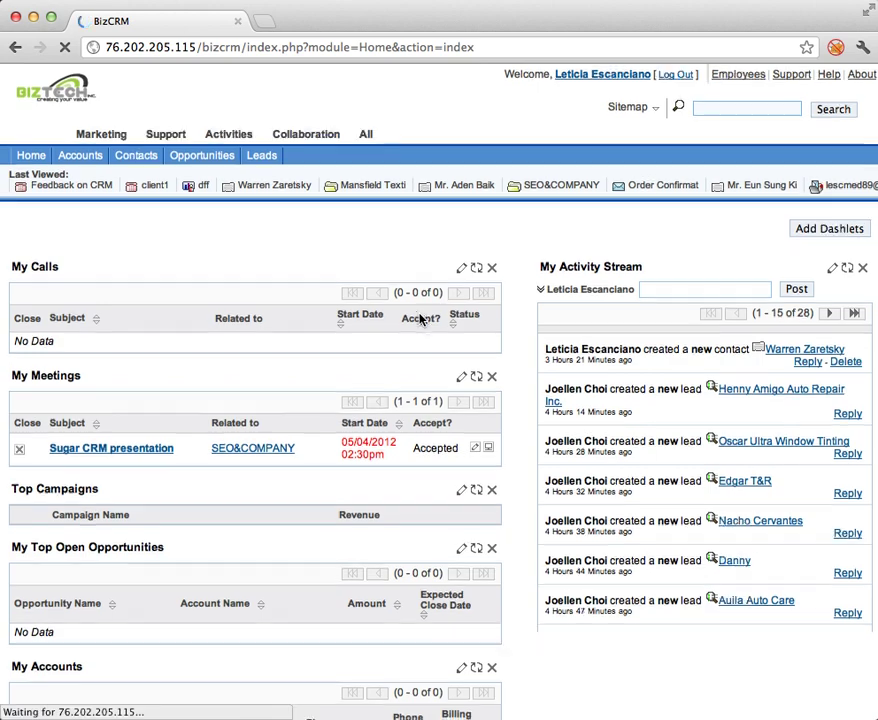
# Move My Accounts above My Top Open Opportunities and My Meetings above My Calls.
pyautogui.scroll(-3, 420, 318)
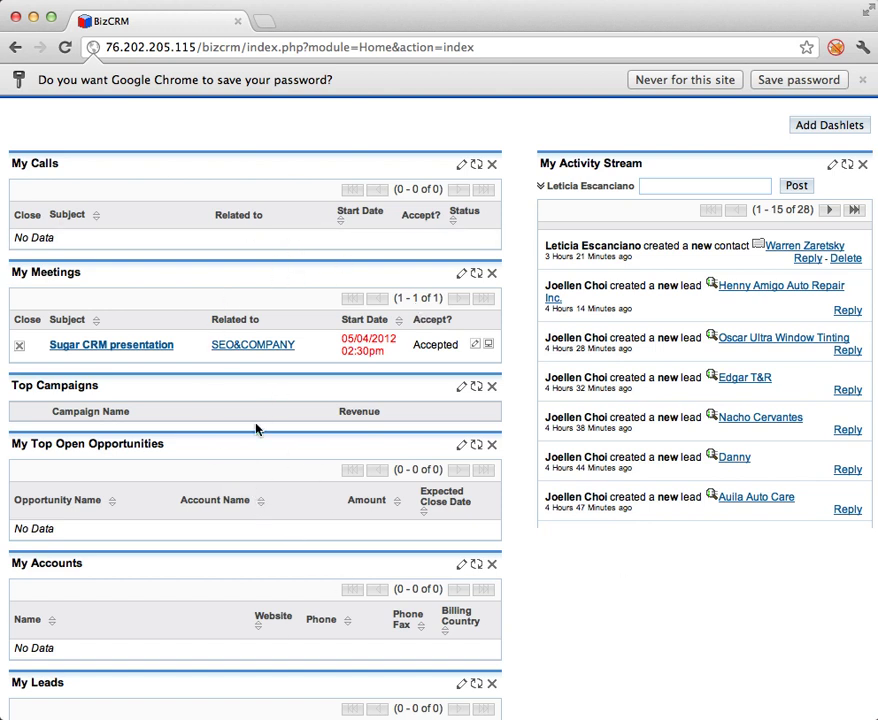
pyautogui.scroll(-3, 221, 204)
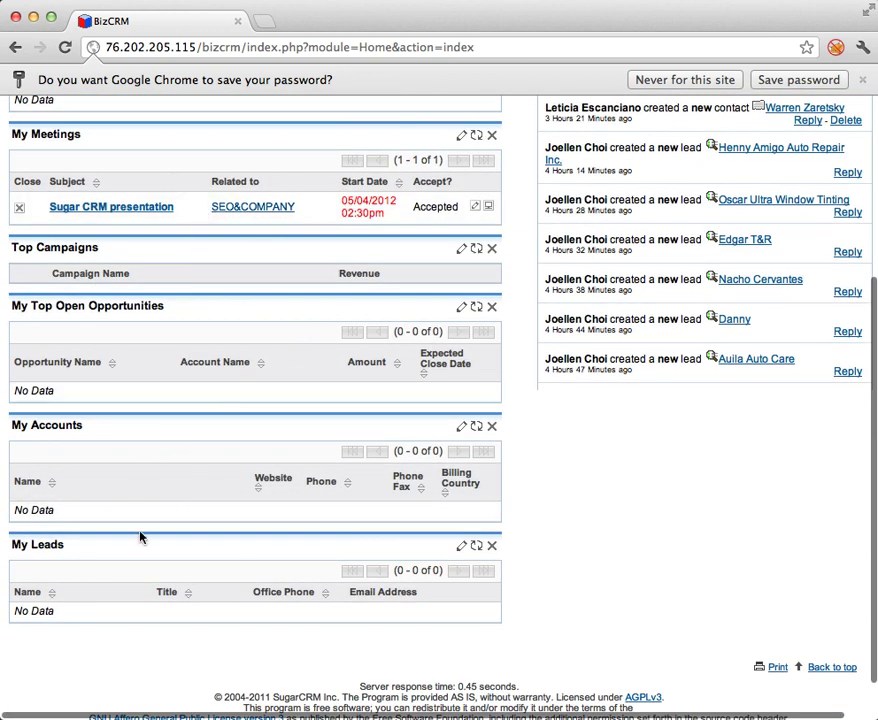
pyautogui.scroll(1, 399, 542)
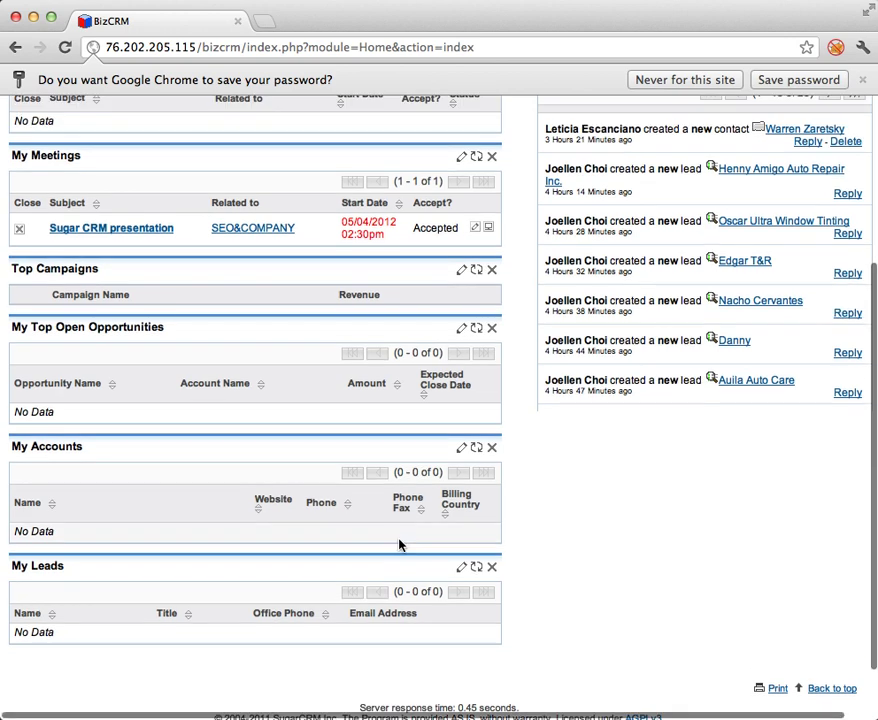
pyautogui.moveTo(147, 400); pyautogui.dragTo(161, 302)
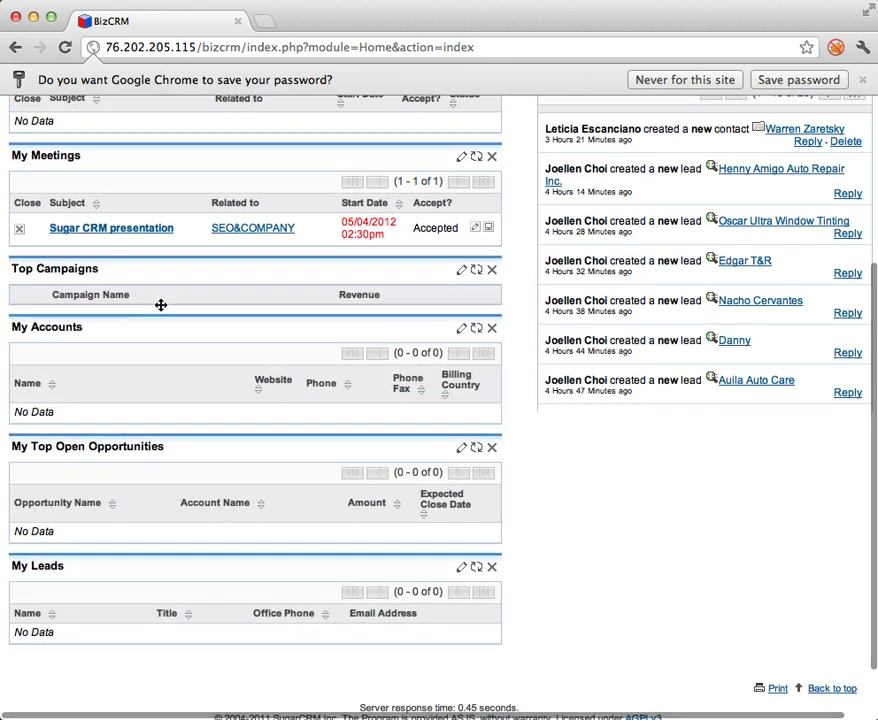
pyautogui.scroll(5, 160, 310)
pyautogui.moveTo(127, 356); pyautogui.dragTo(129, 274)
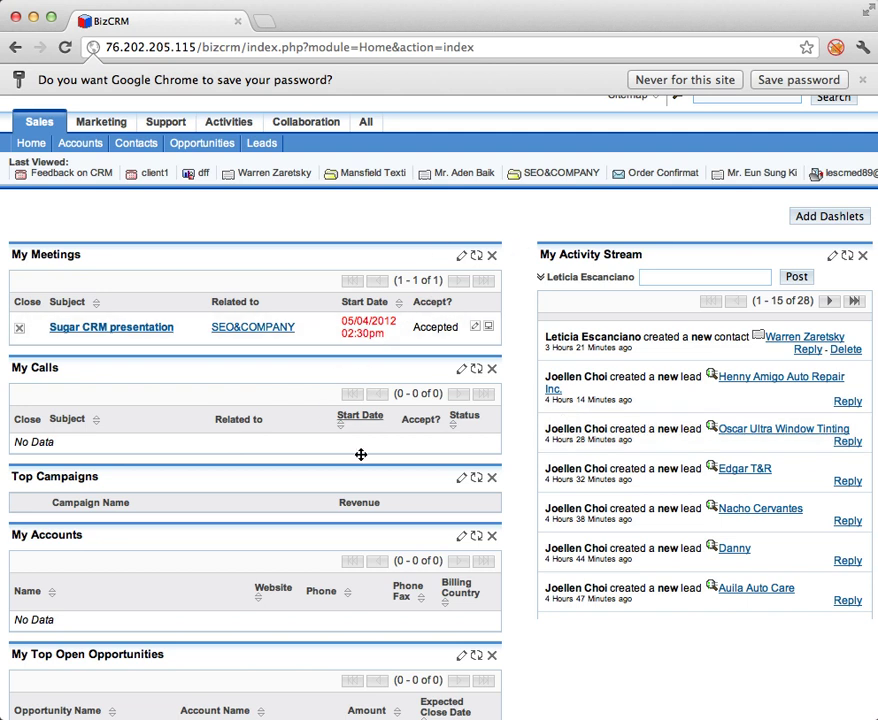
pyautogui.click(850, 201)
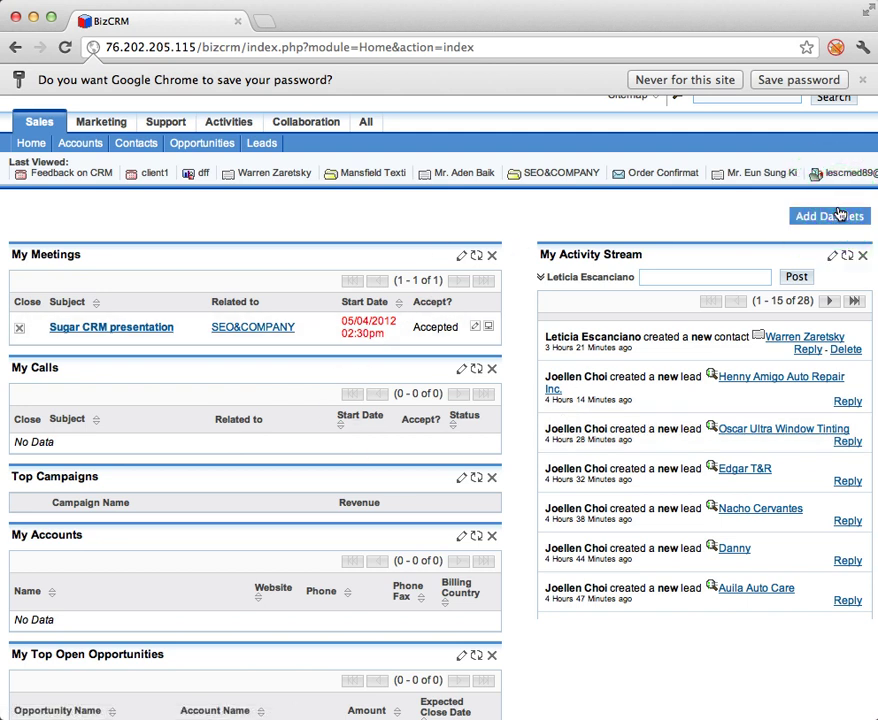
pyautogui.click(804, 226)
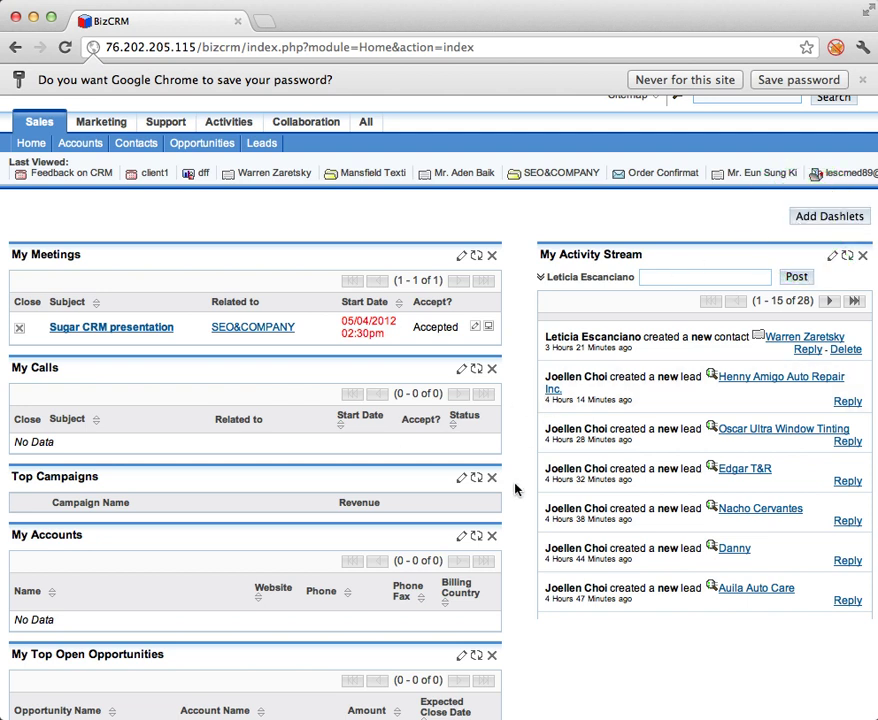
# Remove the My Accounts dashlet from the Home dashboard and confirm.
pyautogui.click(491, 537)
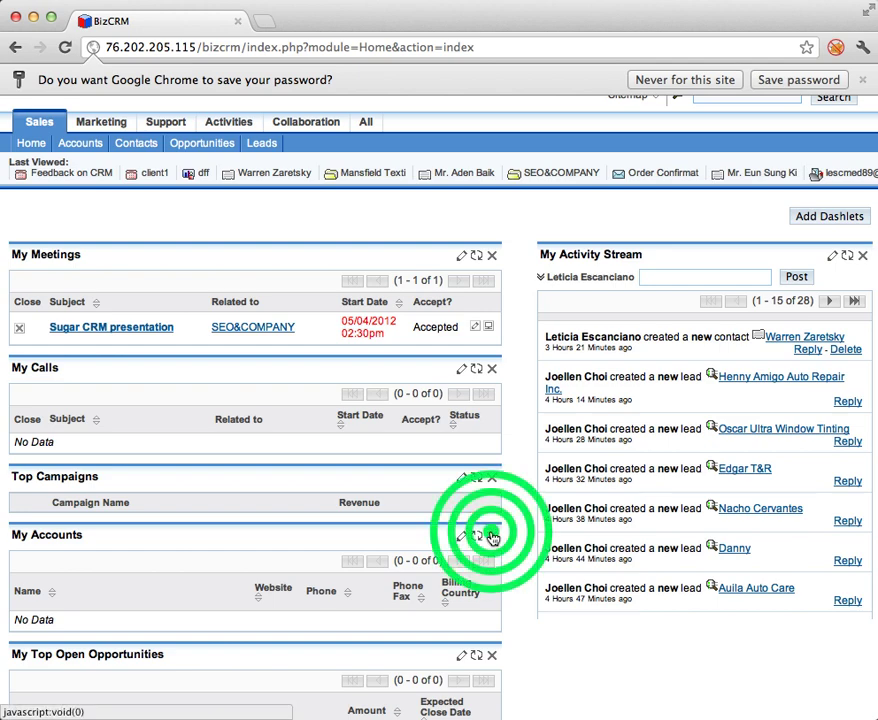
pyautogui.click(773, 256)
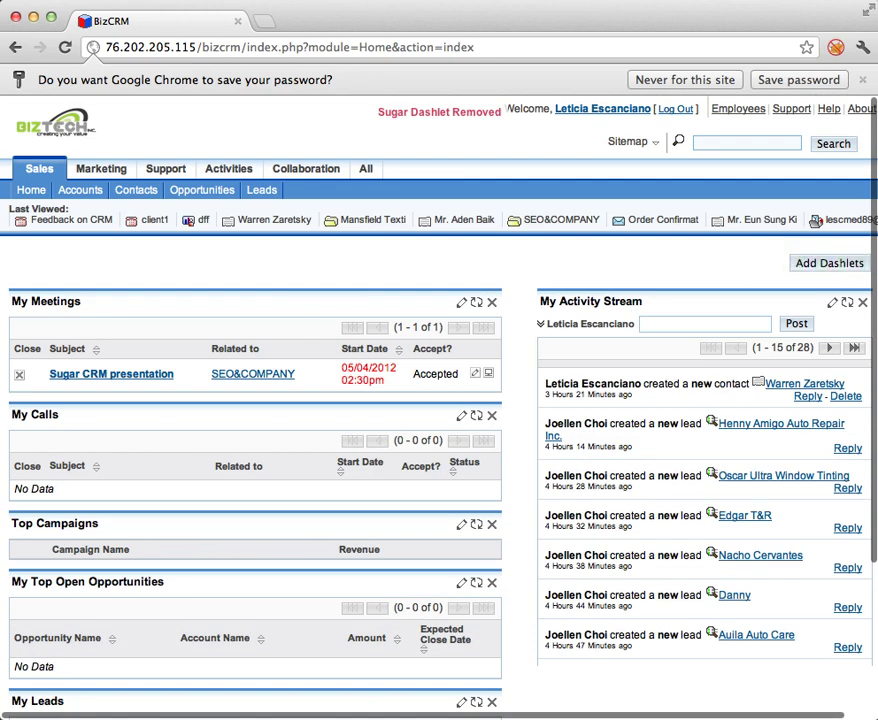
pyautogui.click(815, 265)
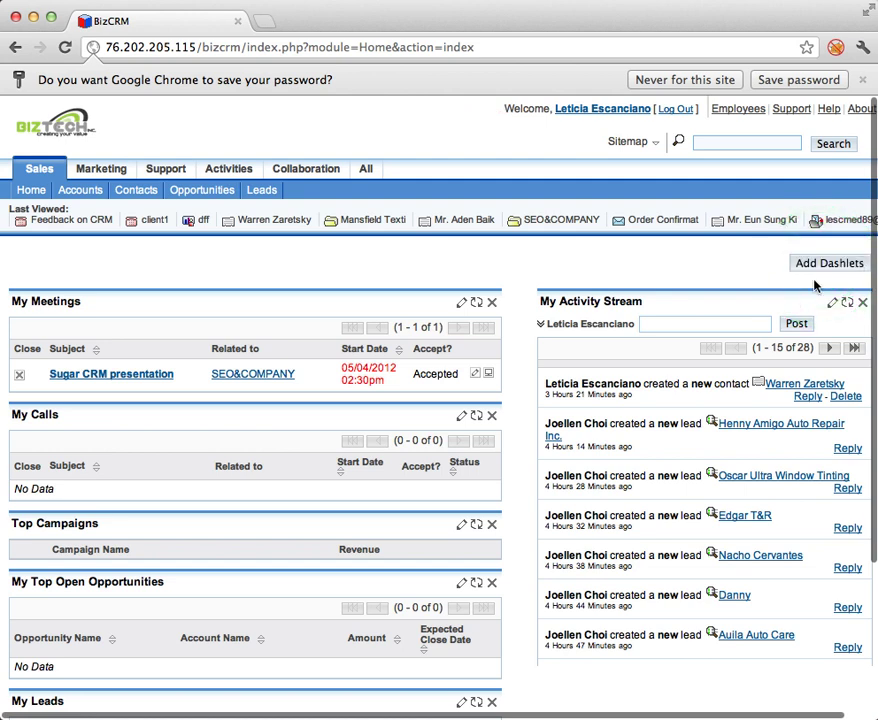
# Dismiss Chrome's save-password prompt and click into the activity stream post box.
pyautogui.click(861, 77)
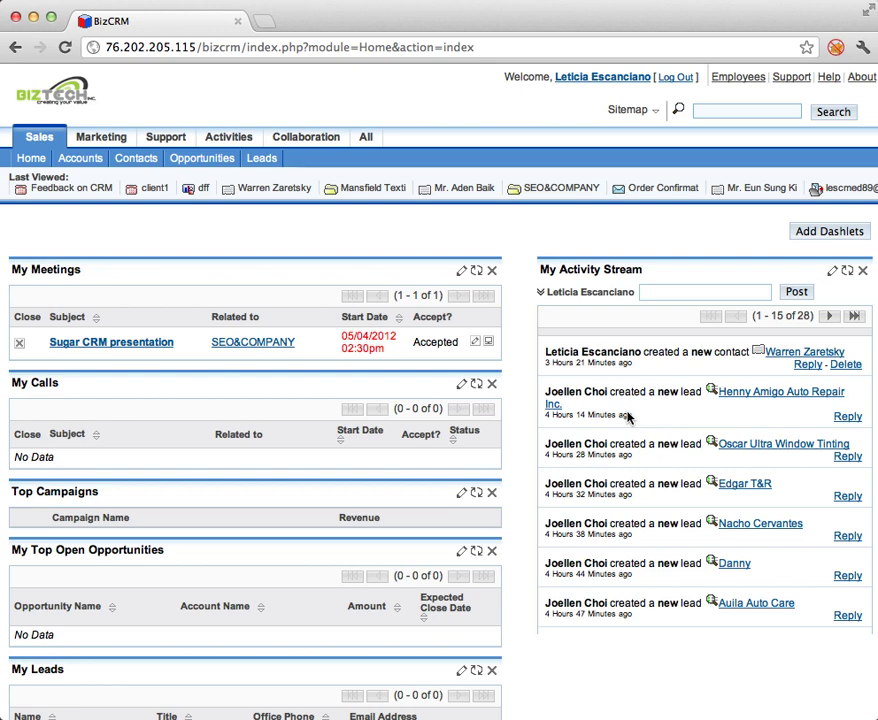
pyautogui.scroll(-5, 657, 496)
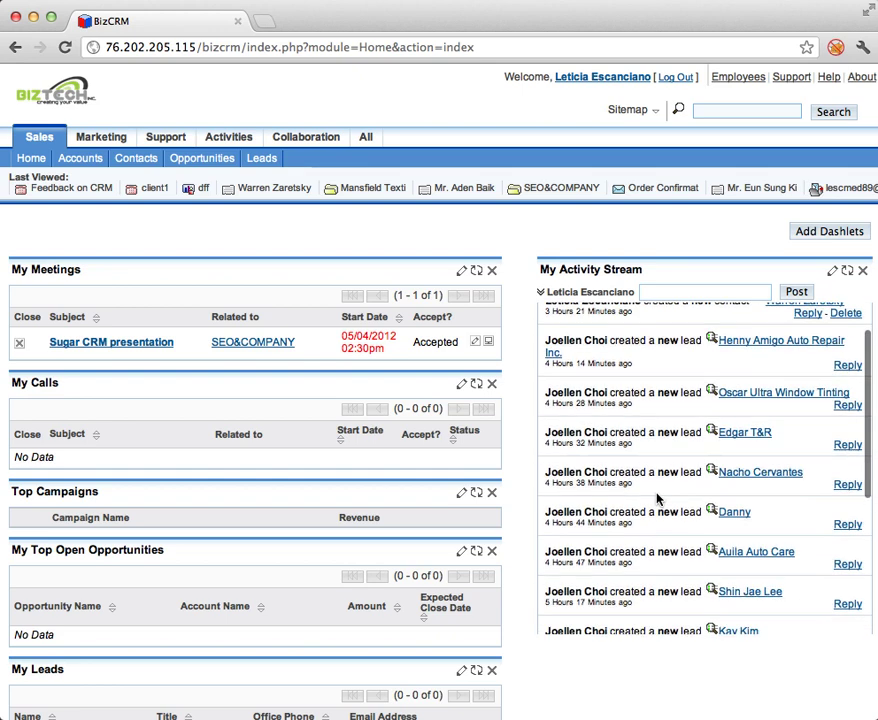
pyautogui.scroll(-5, 657, 496)
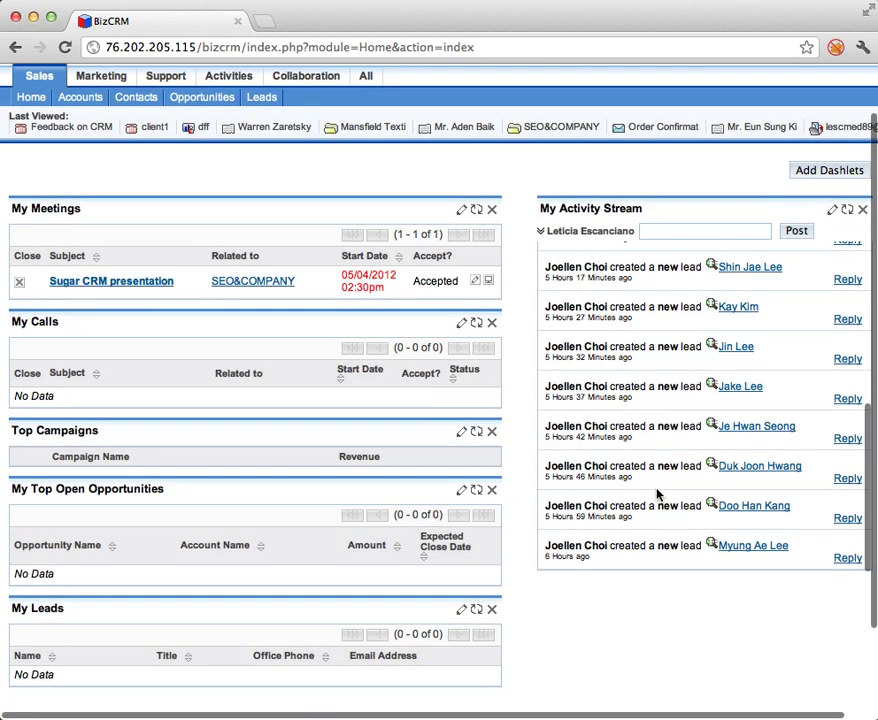
pyautogui.scroll(10, 657, 494)
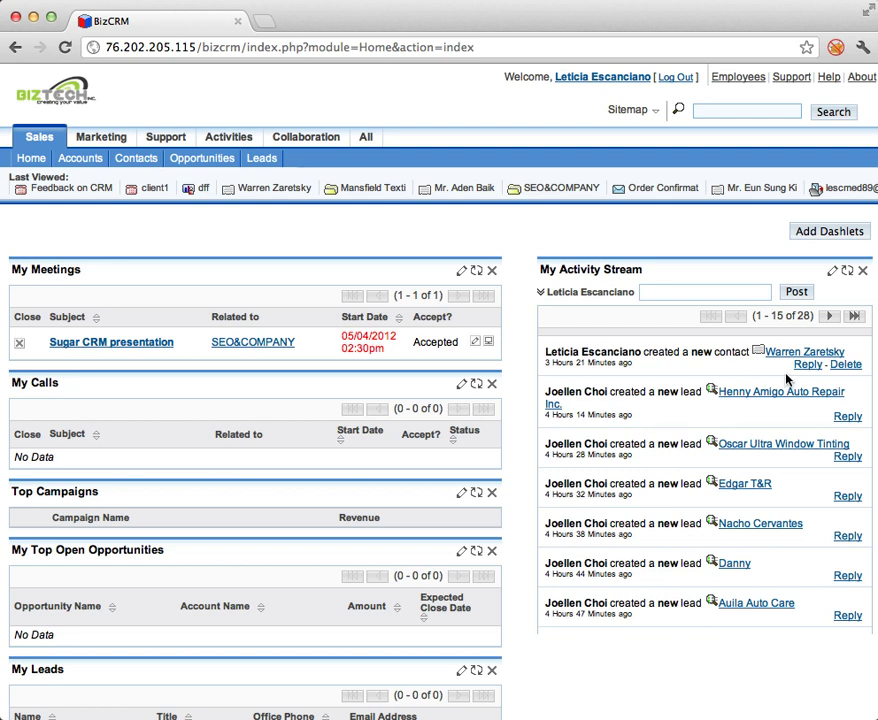
pyautogui.click(645, 292)
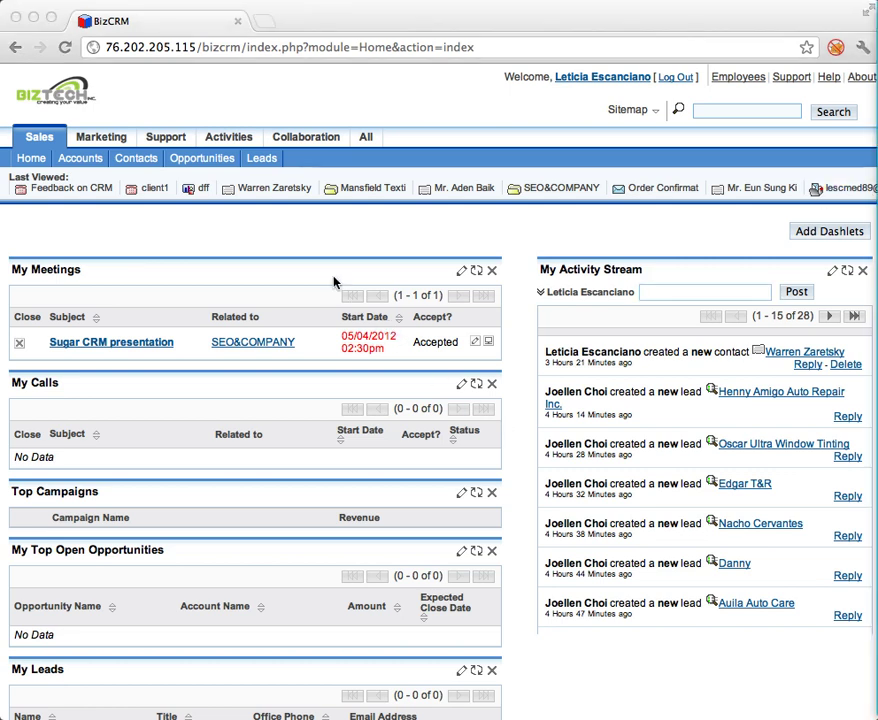
pyautogui.click(260, 164)
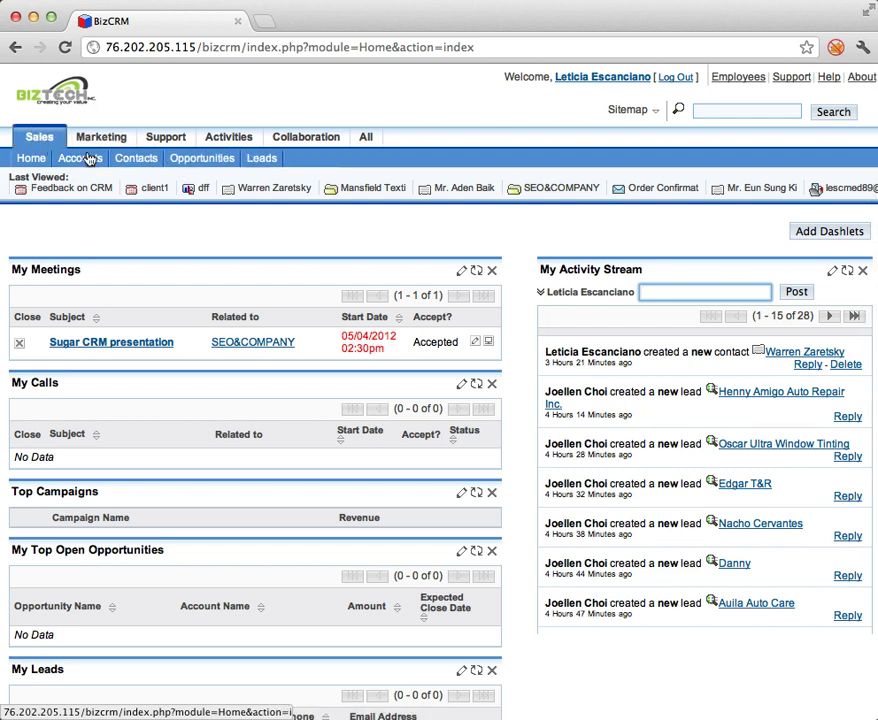
# Go to the Leads list and start a new lead with Create Lead.
pyautogui.click(257, 159)
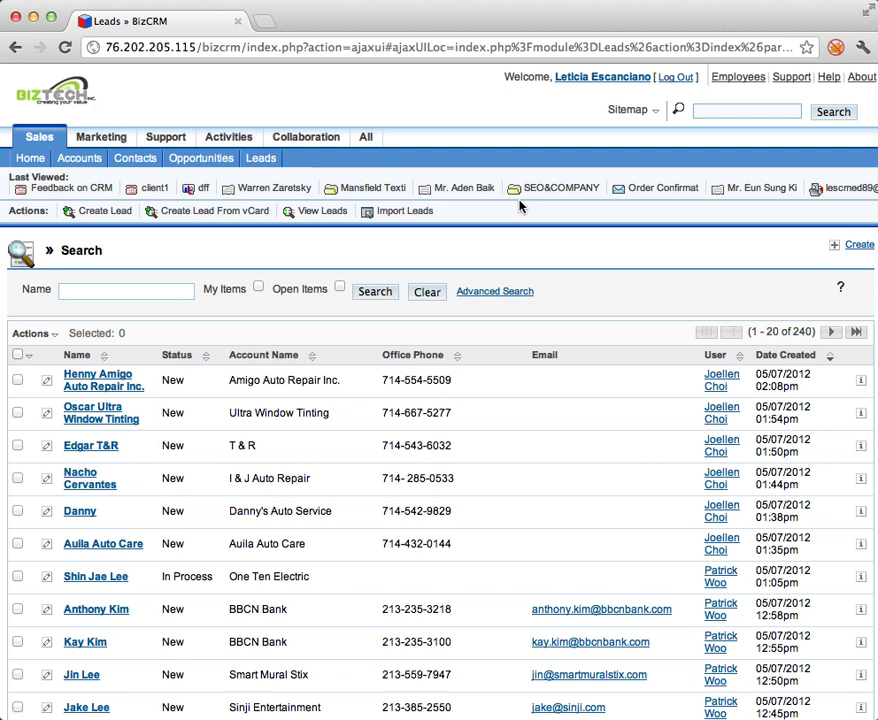
pyautogui.click(106, 212)
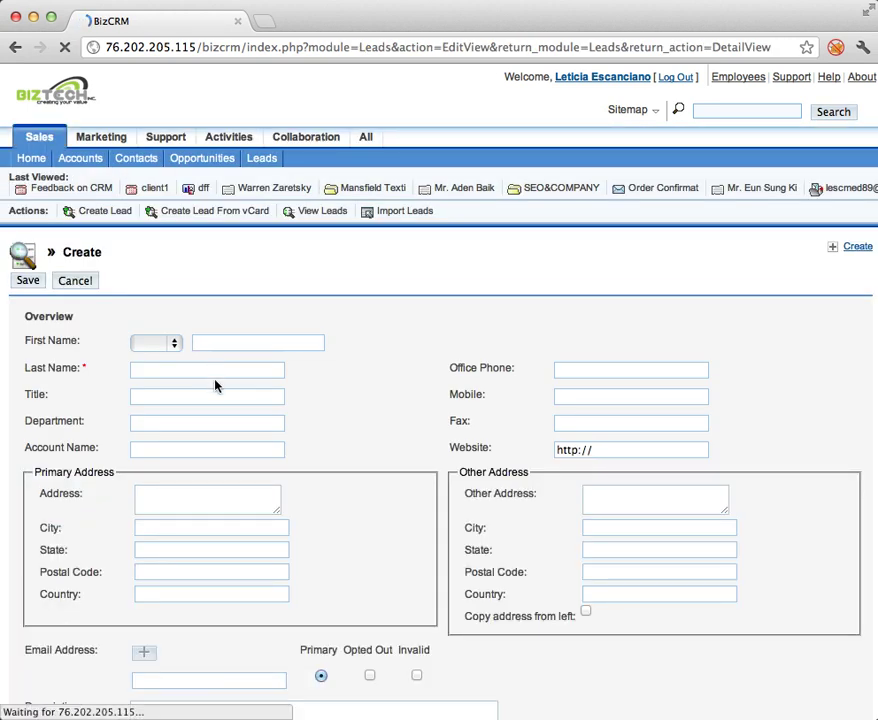
# Enter the new lead's last name.
pyautogui.scroll(-5, 212, 378)
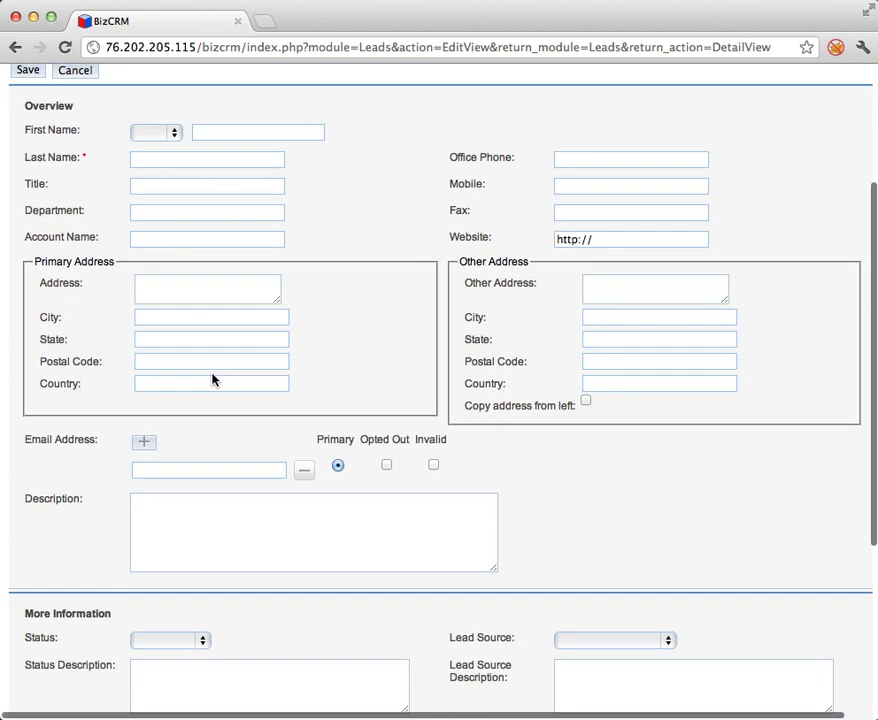
pyautogui.scroll(-2, 212, 378)
pyautogui.scroll(3, 212, 372)
pyautogui.click(196, 175)
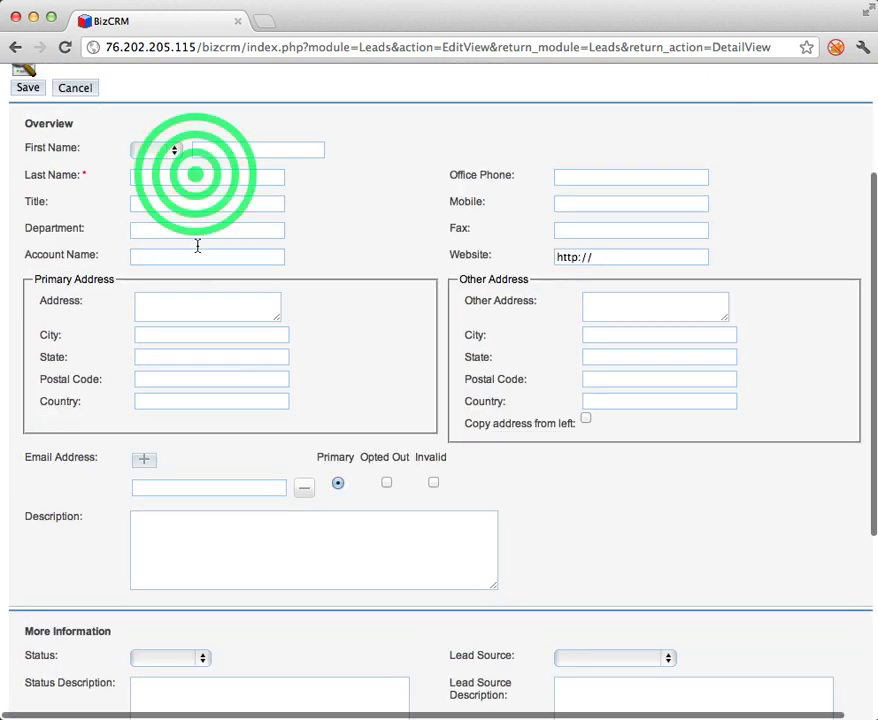
pyautogui.write('Escanci')
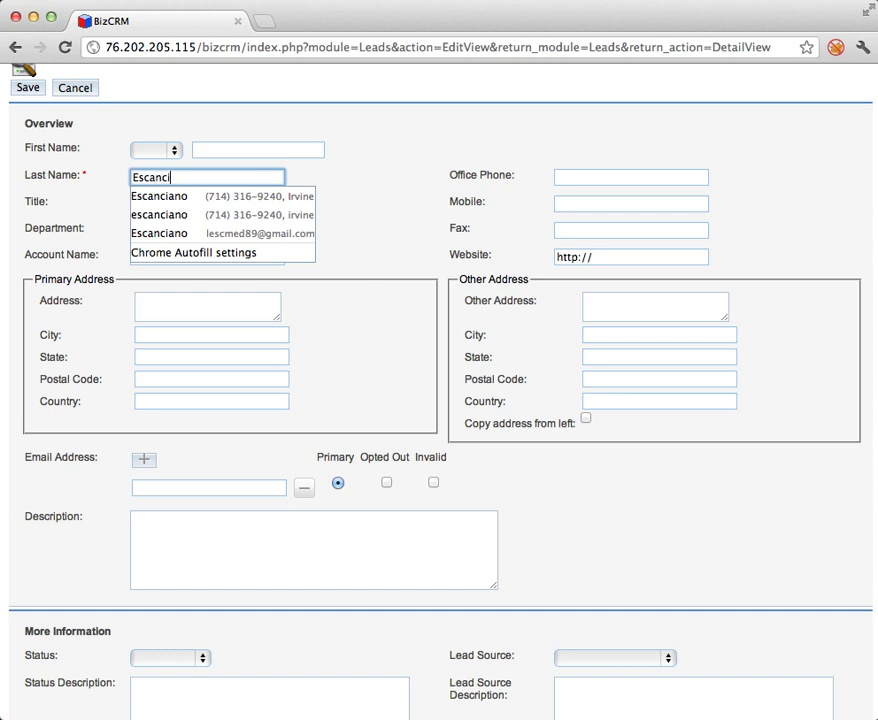
pyautogui.press('Tab')
pyautogui.press('Tab')
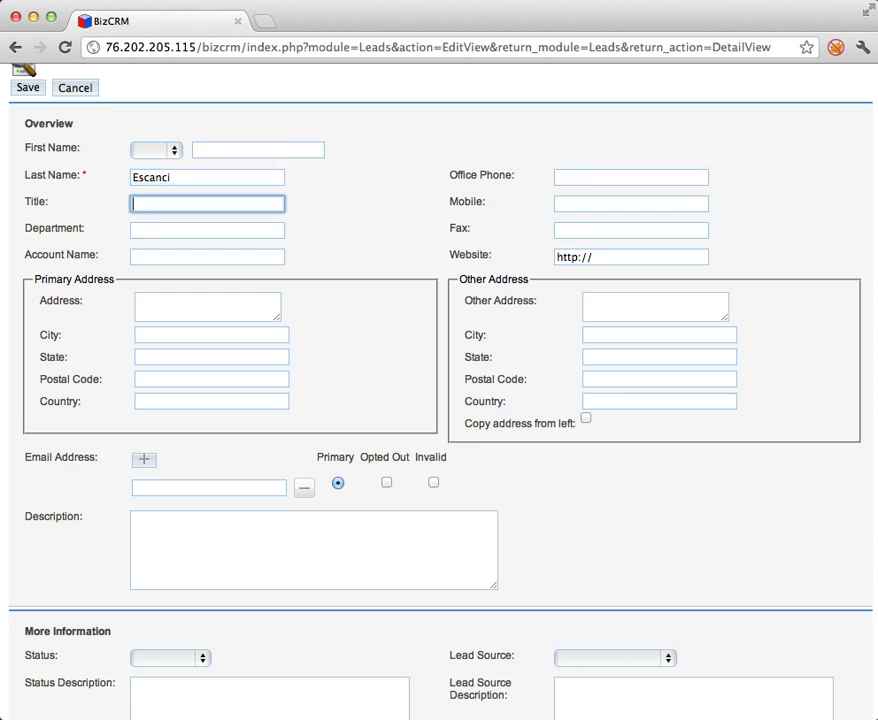
# Fill in the primary street address with city Irvine, state California and country USA.
pyautogui.click(240, 310)
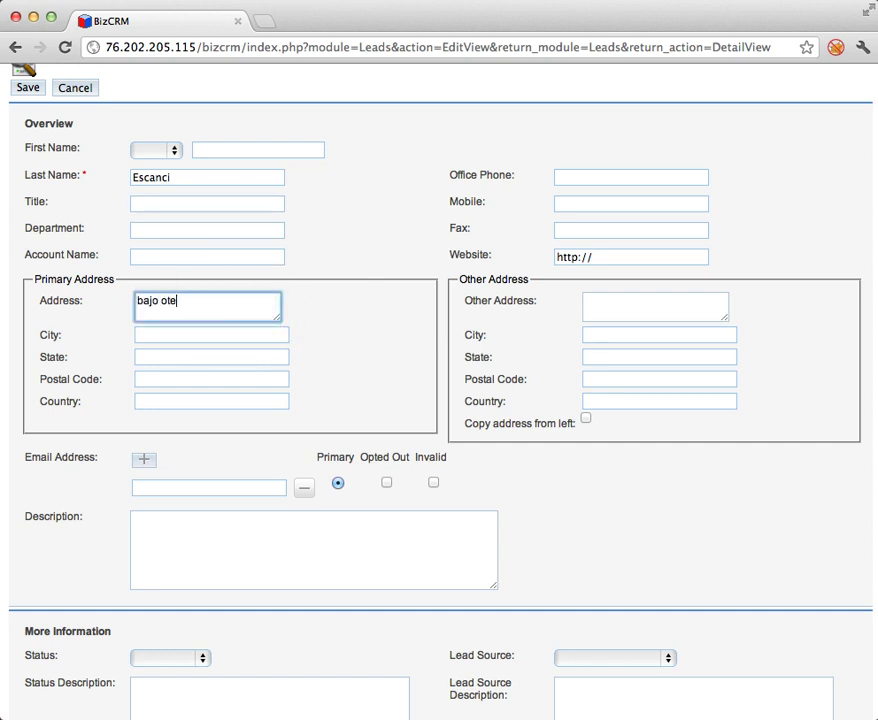
pyautogui.press('Tab')
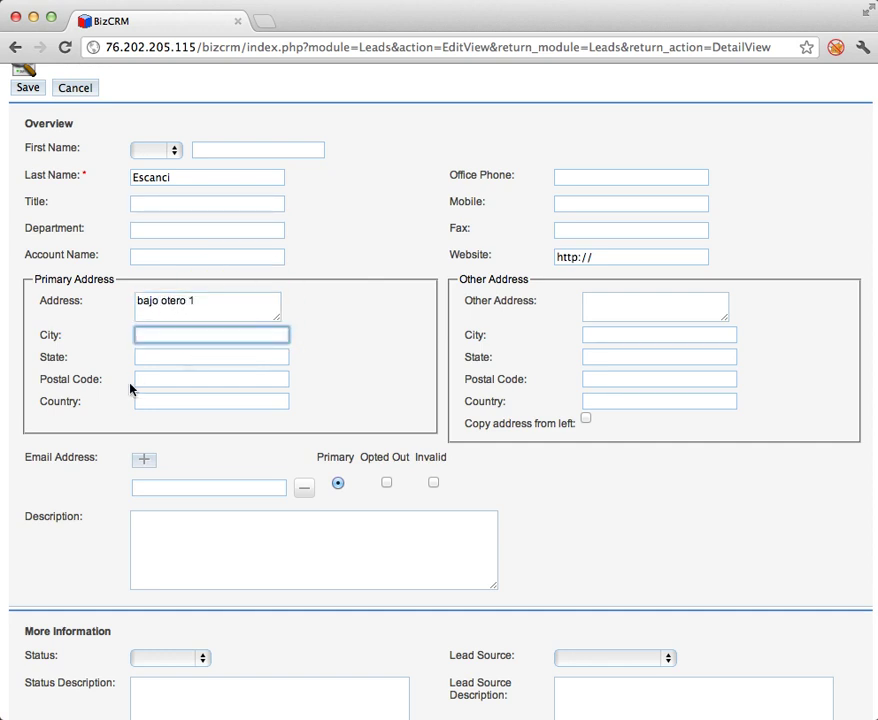
pyautogui.write('i')
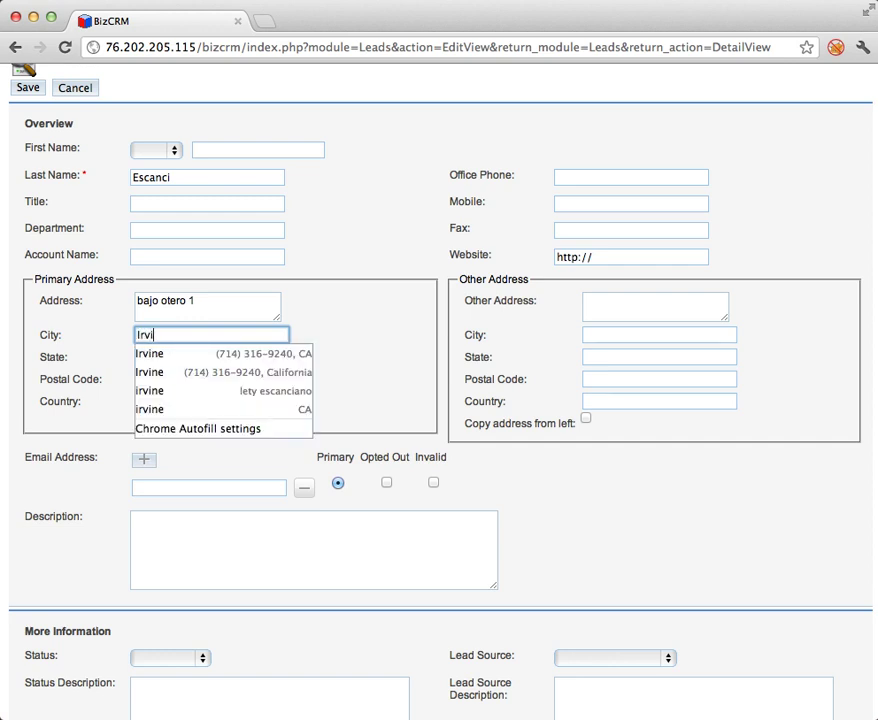
pyautogui.write('ne')
pyautogui.press('Tab')
pyautogui.write('Ca')
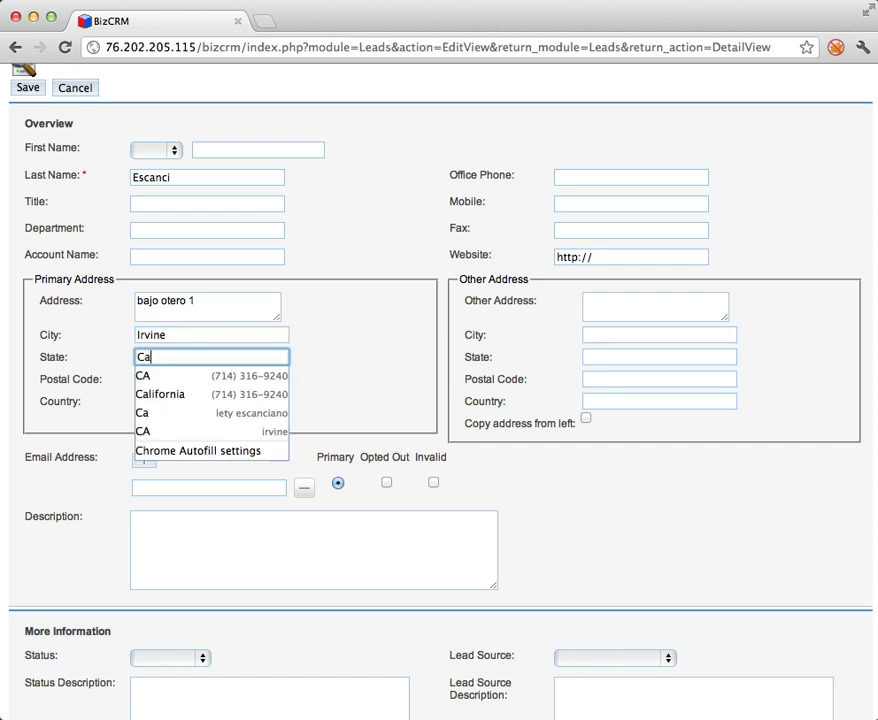
pyautogui.write('lifornia')
pyautogui.press('Tab')
pyautogui.click(177, 403)
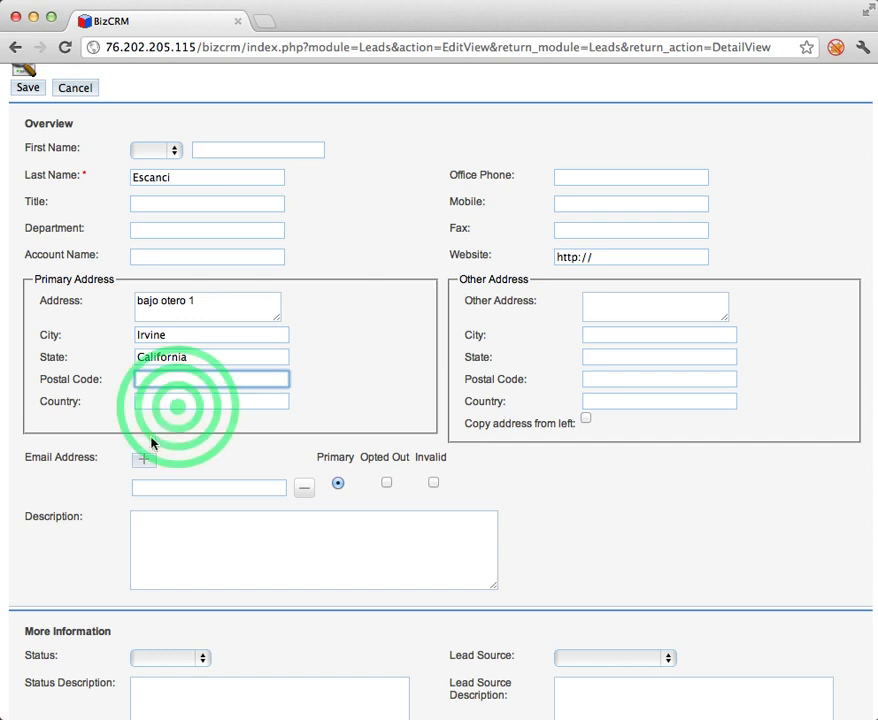
pyautogui.write('USA')
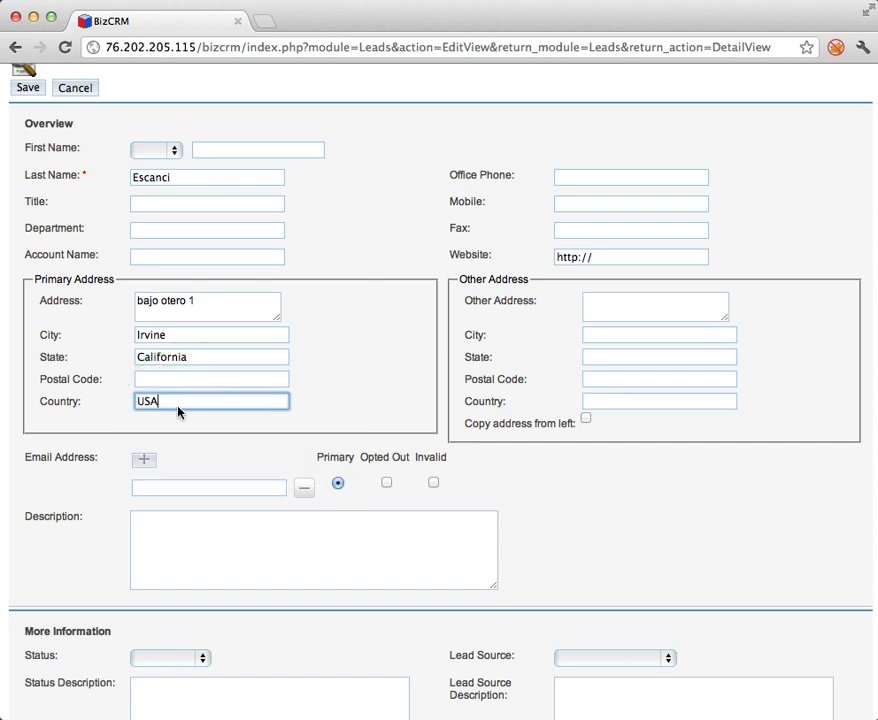
# Enter the lead's e-mail address.
pyautogui.scroll(-5, 210, 474)
pyautogui.click(210, 316)
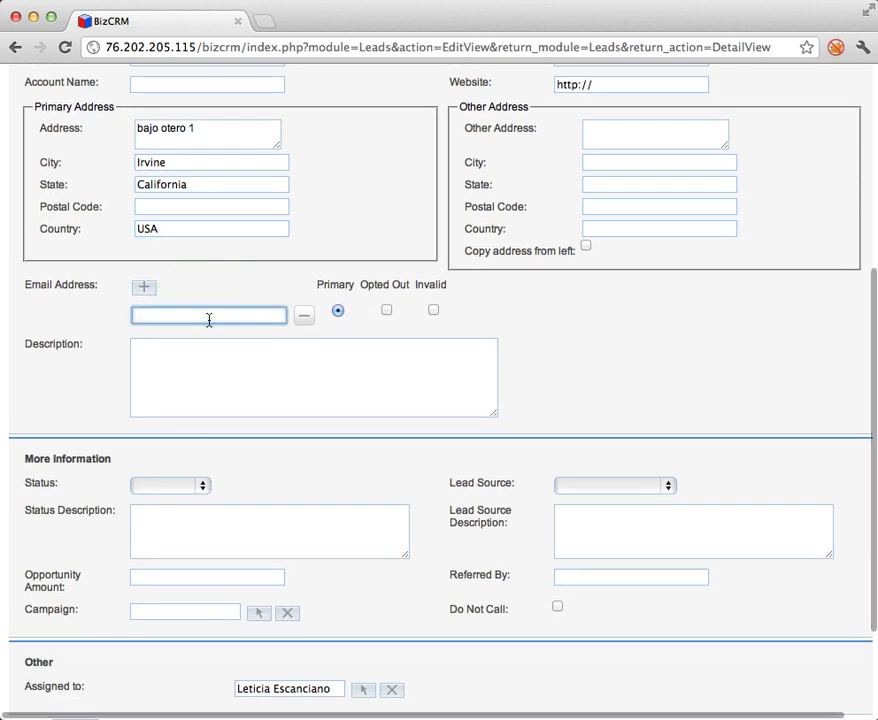
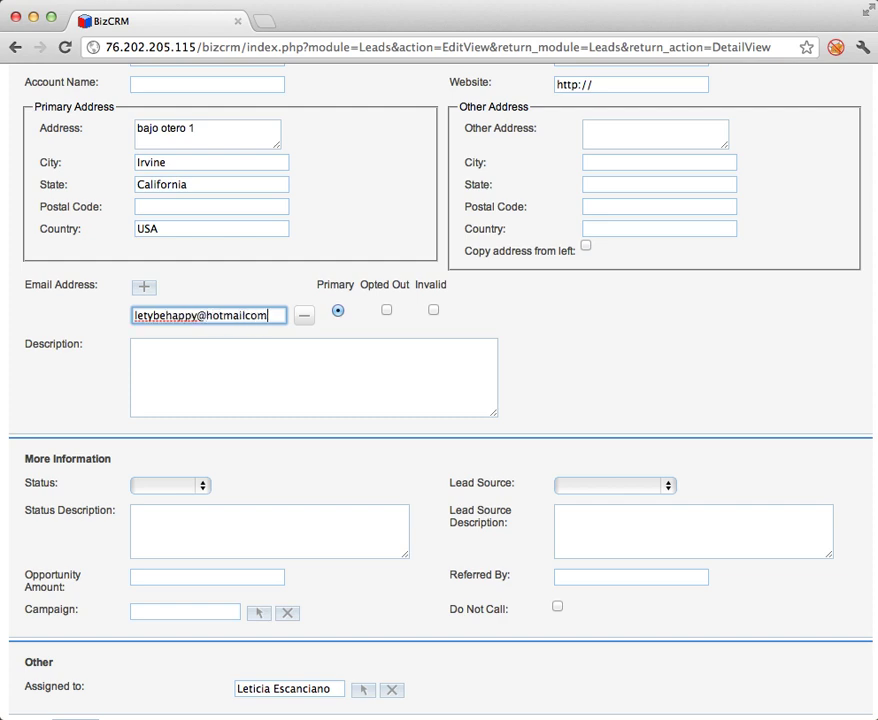
pyautogui.scroll(-4, 4, 353)
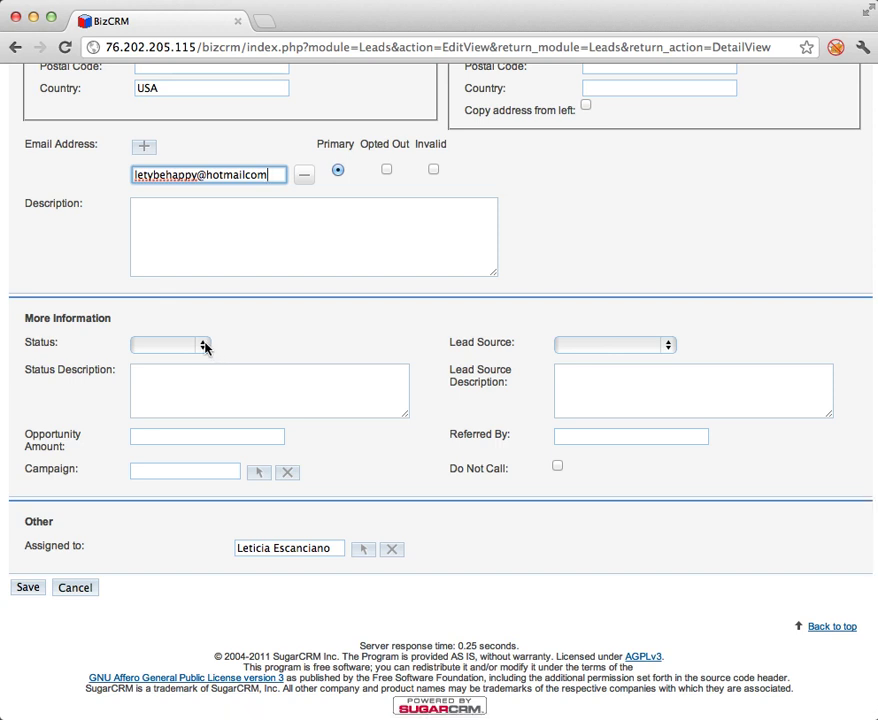
# Set status to Assigned and lead source to Existing Customer, then look up a campaign.
pyautogui.click(204, 346)
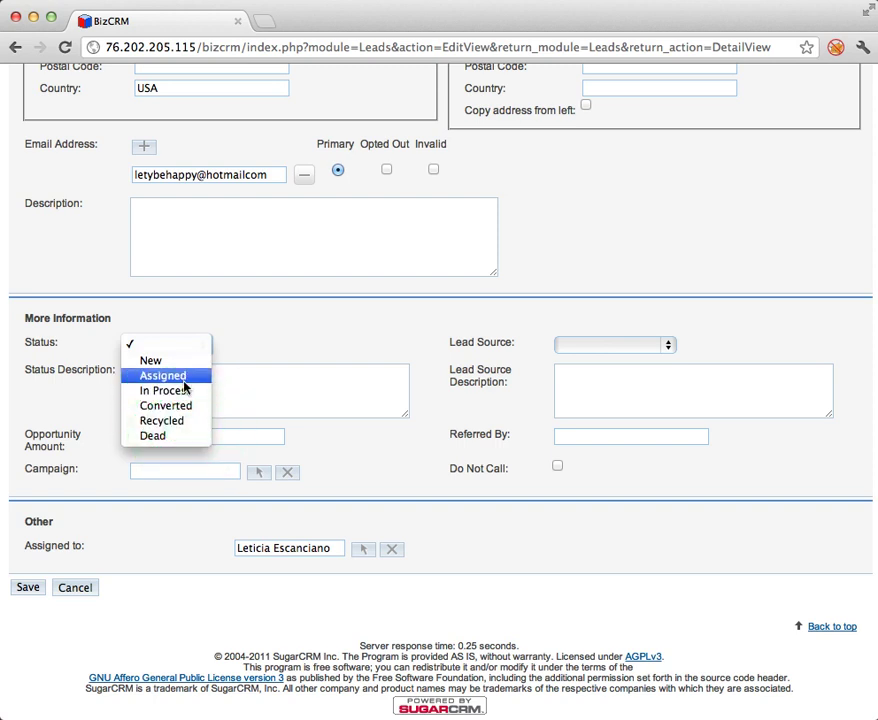
pyautogui.click(184, 380)
pyautogui.click(672, 345)
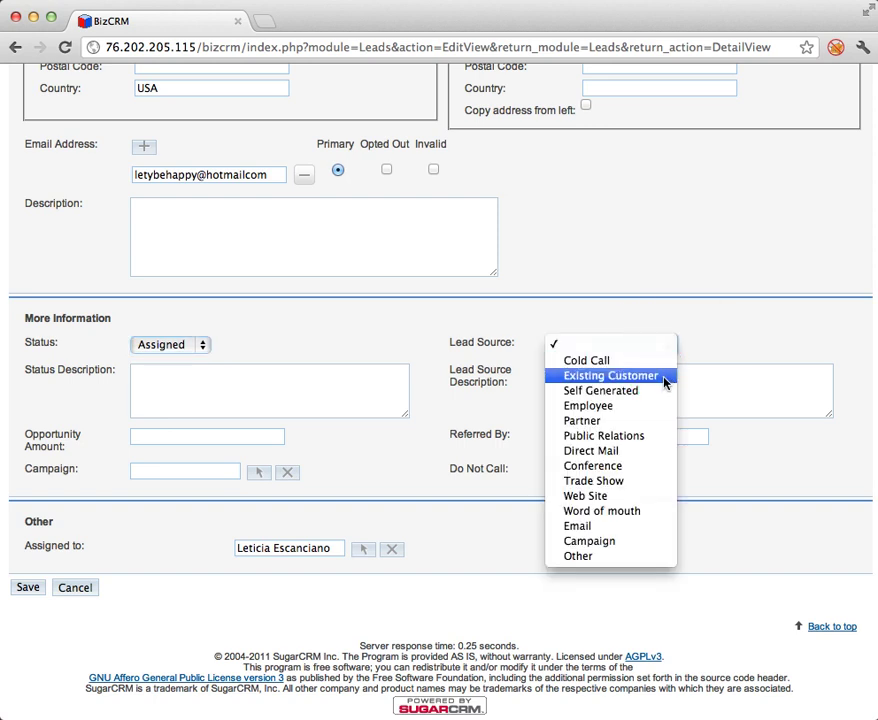
pyautogui.click(665, 380)
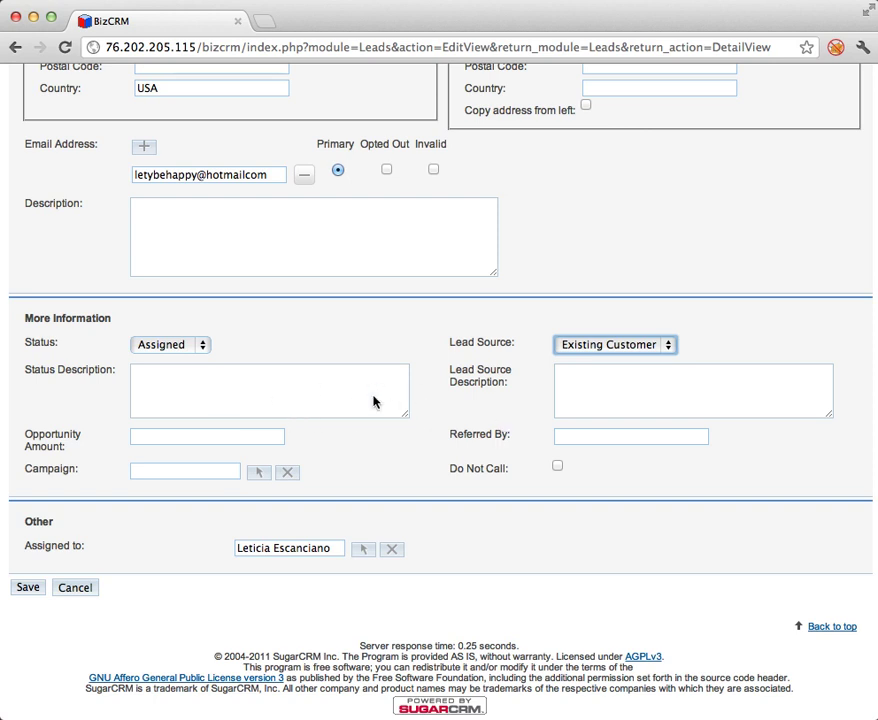
pyautogui.click(259, 474)
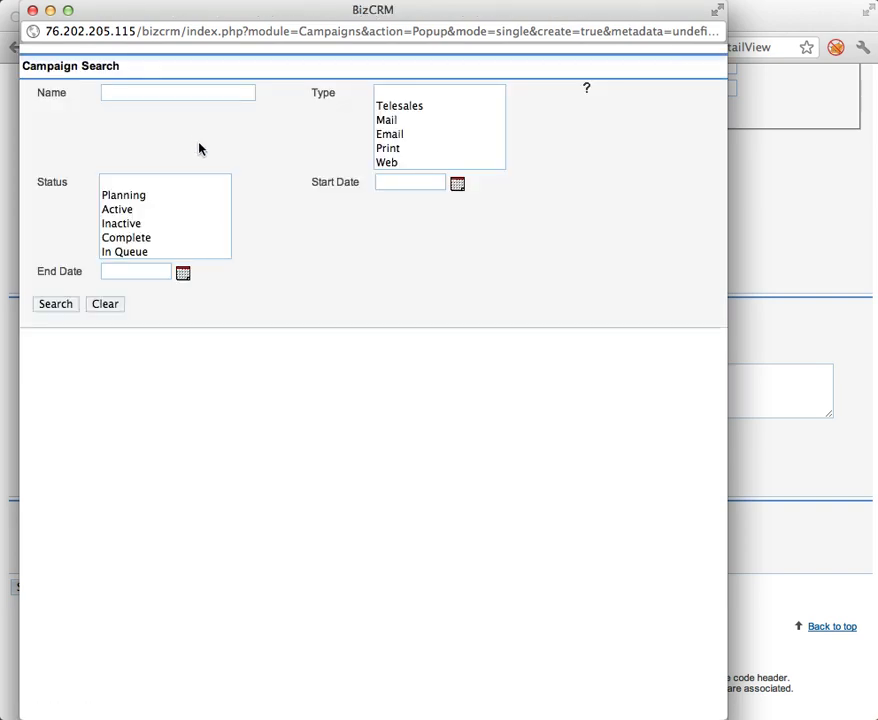
# List all campaigns and pick Latin America Wiper blades Campaign for the lead.
pyautogui.click(58, 305)
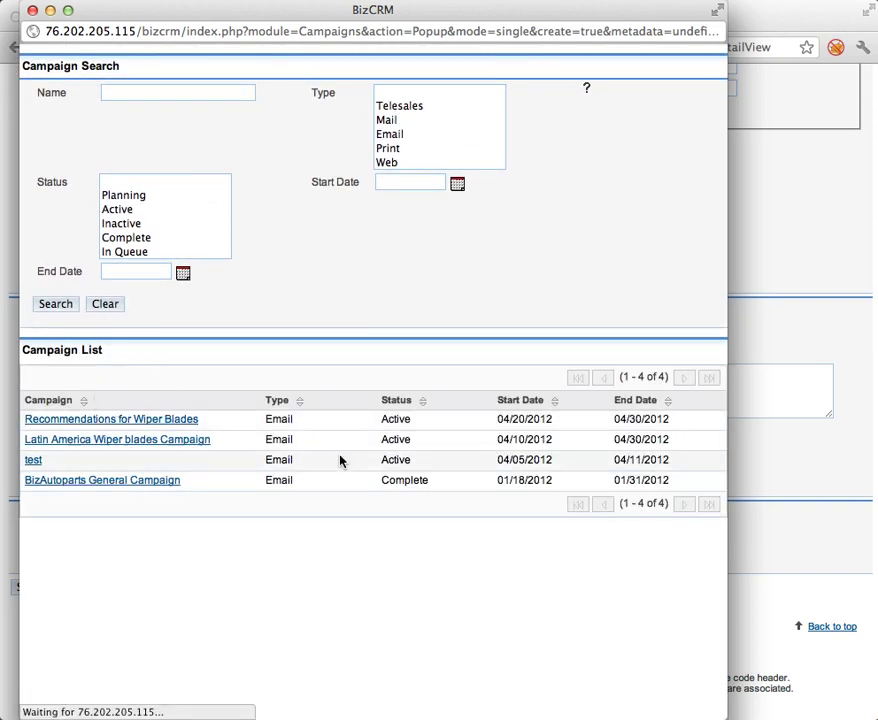
pyautogui.click(30, 441)
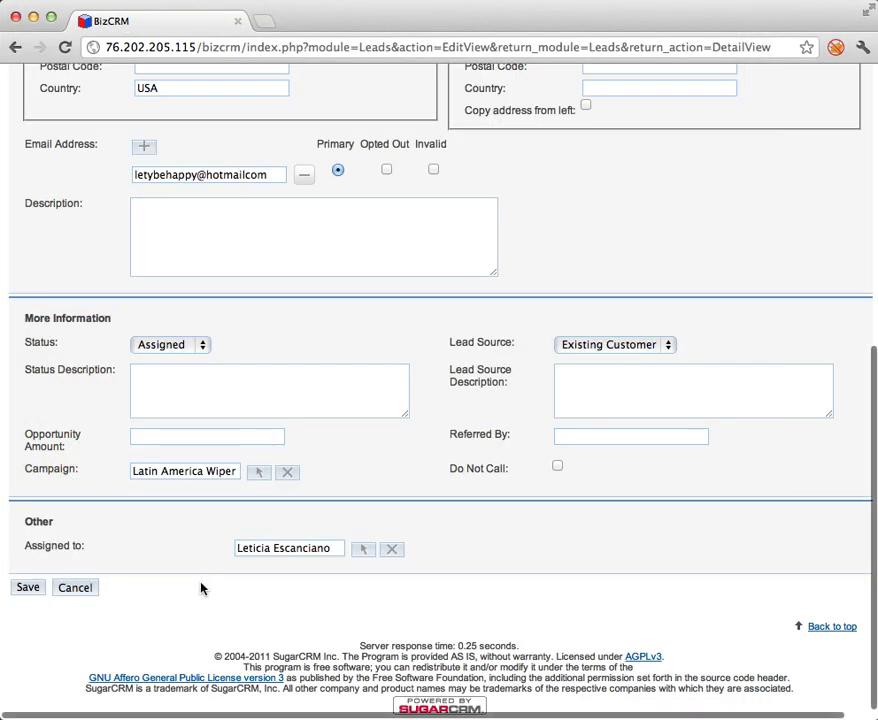
pyautogui.click(363, 549)
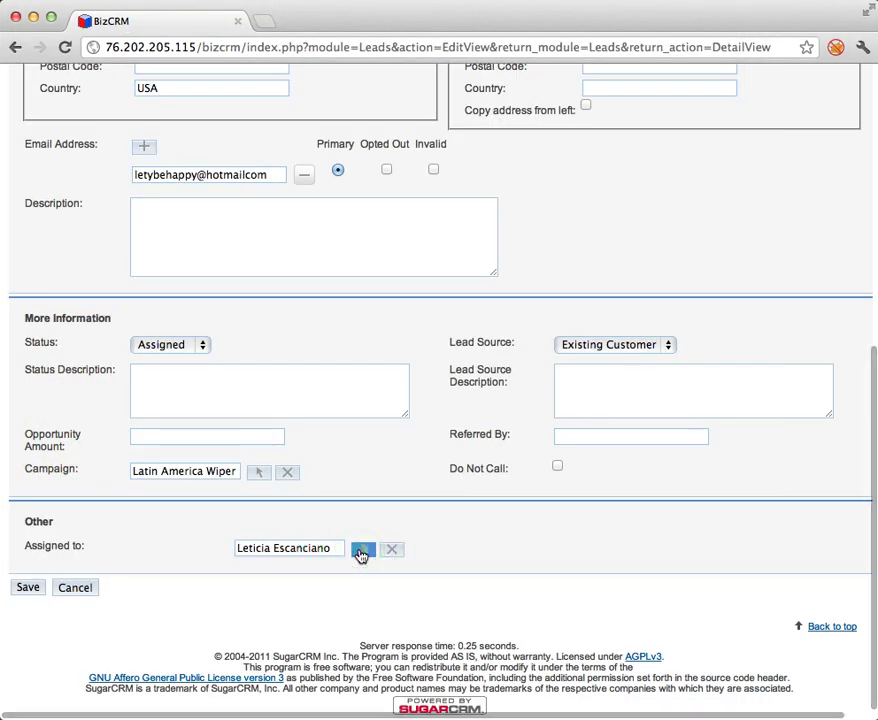
# Assign the lead to the Graphic Designer user.
pyautogui.click(358, 549)
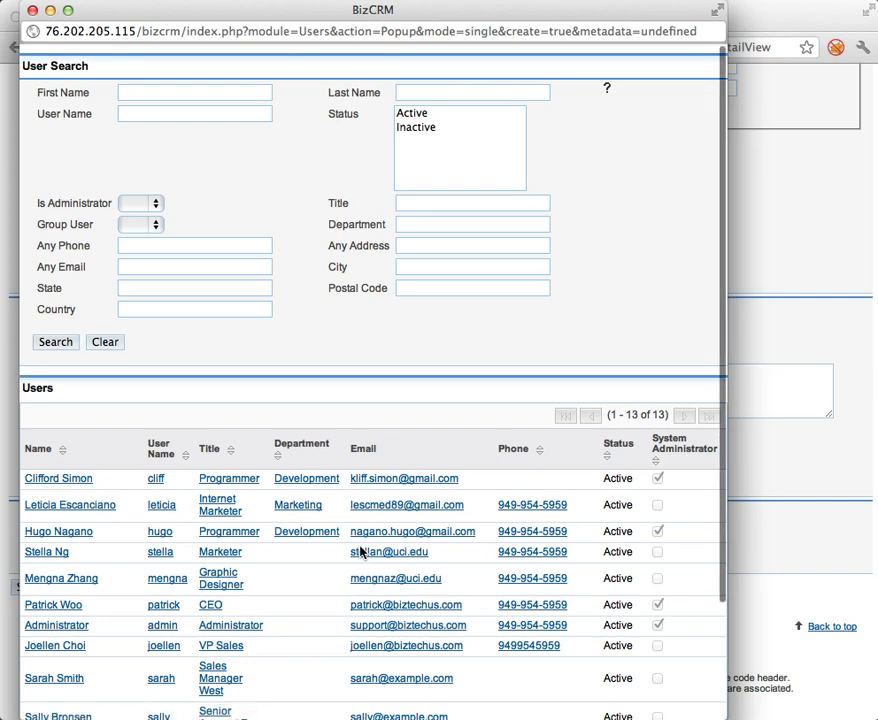
pyautogui.scroll(-1, 290, 615)
pyautogui.scroll(-2, 290, 615)
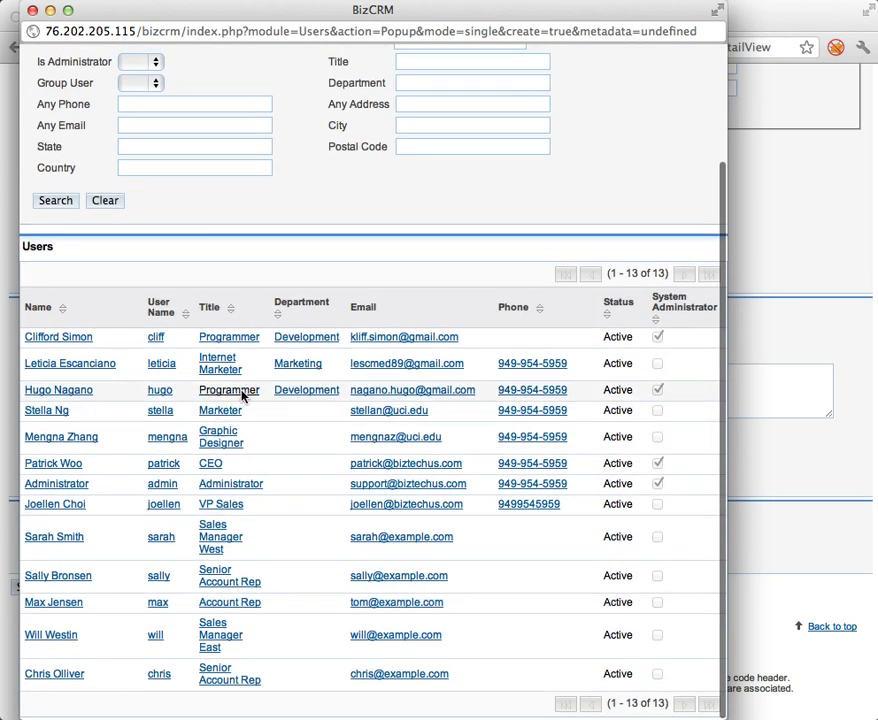
pyautogui.click(50, 437)
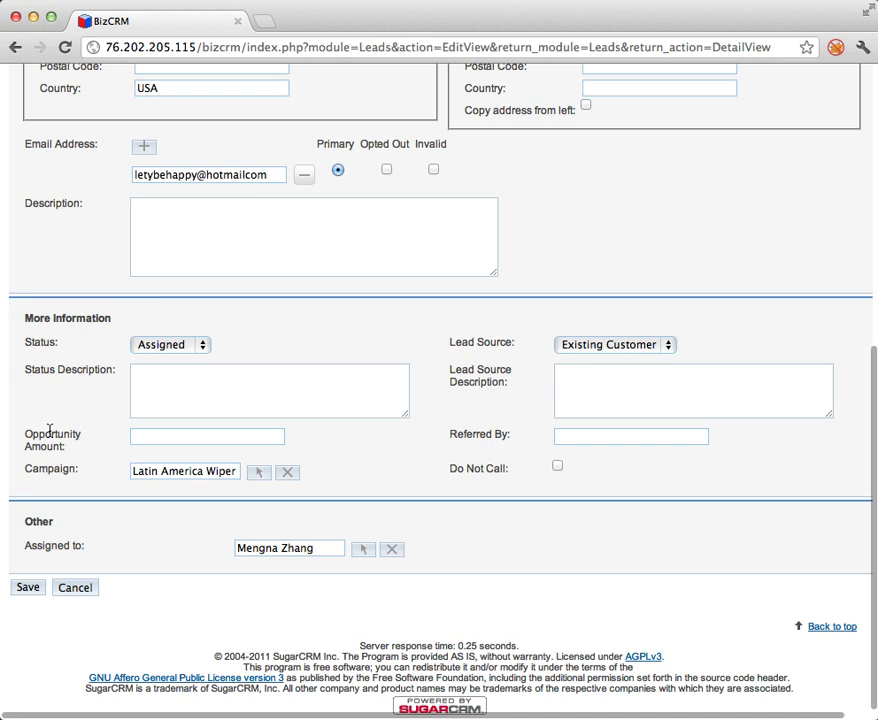
# Save the lead, adding the missing dot to the rejected e-mail address.
pyautogui.click(26, 584)
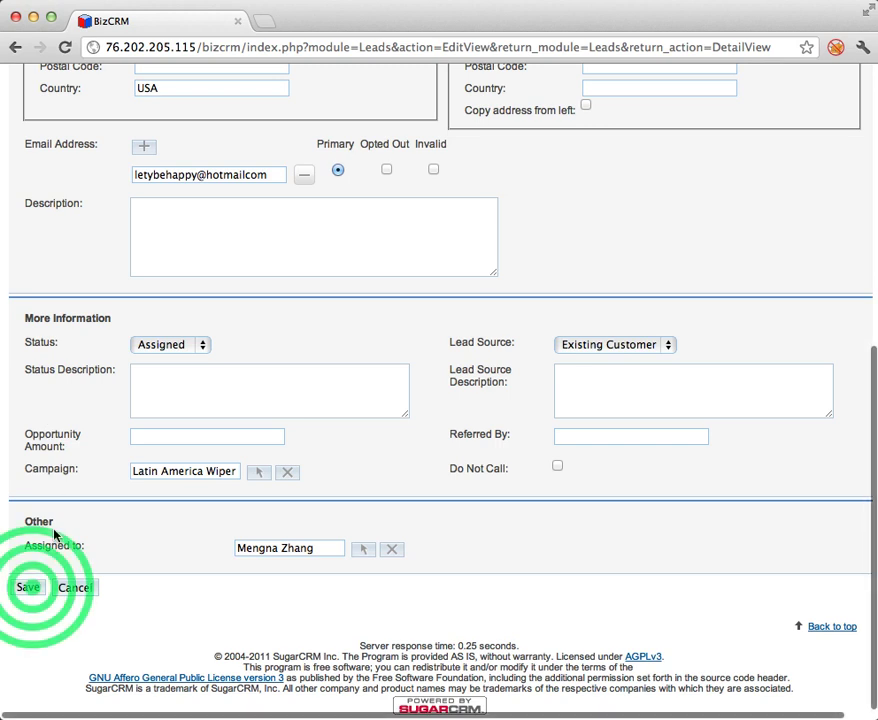
pyautogui.click(236, 173)
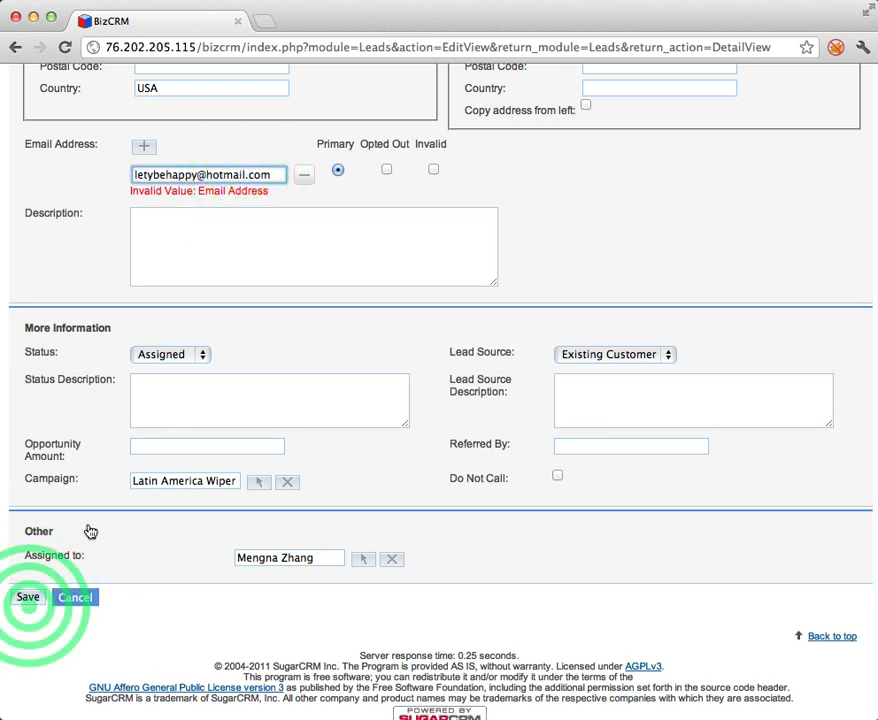
pyautogui.click(28, 597)
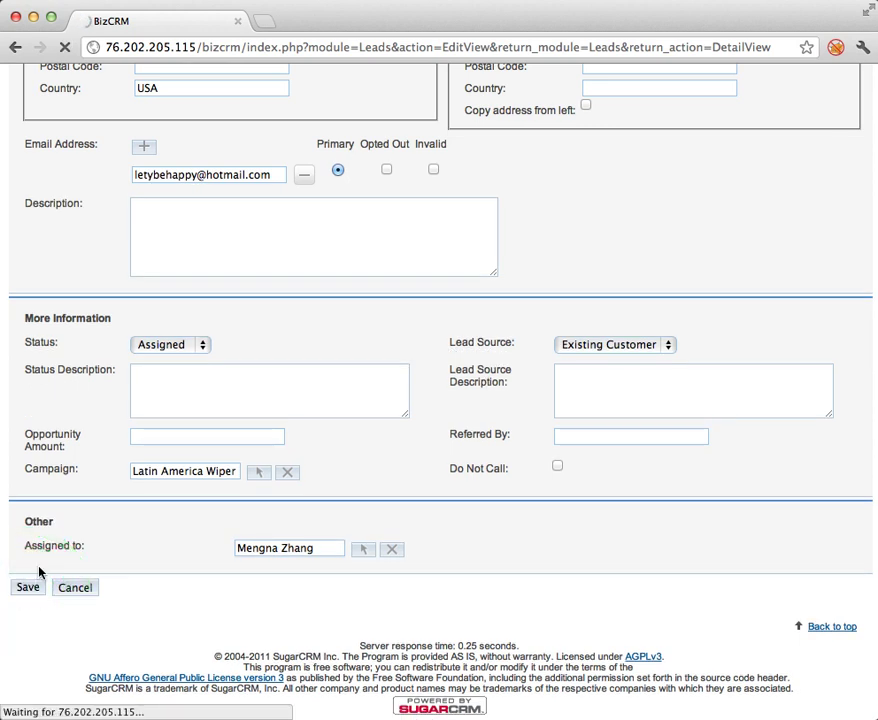
pyautogui.scroll(5, 139, 463)
pyautogui.scroll(5, 139, 463)
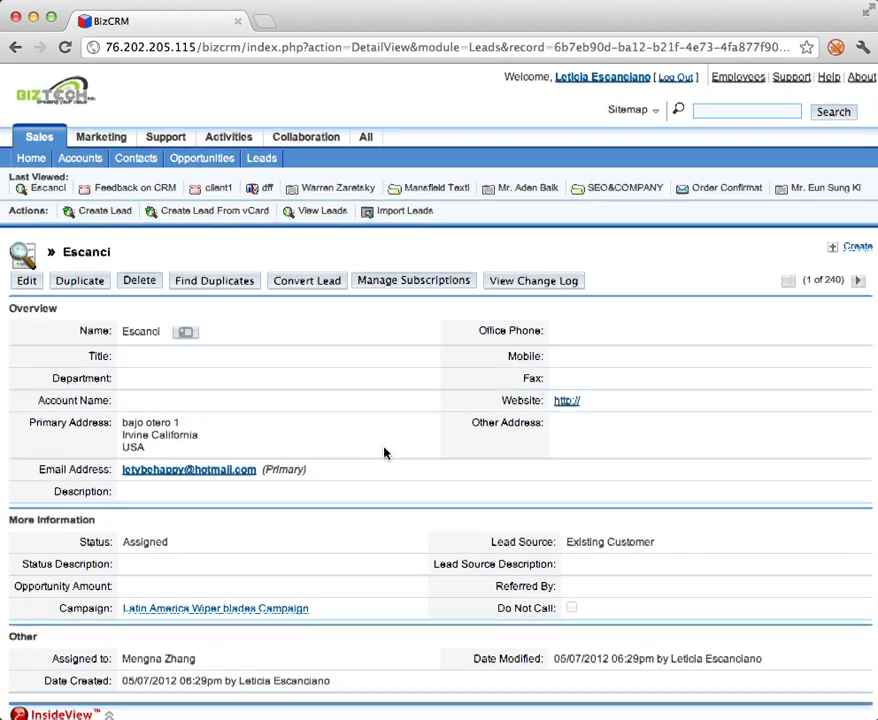
# Close the InsideView panel on the lead's detail view and return to the top.
pyautogui.scroll(-1, 384, 453)
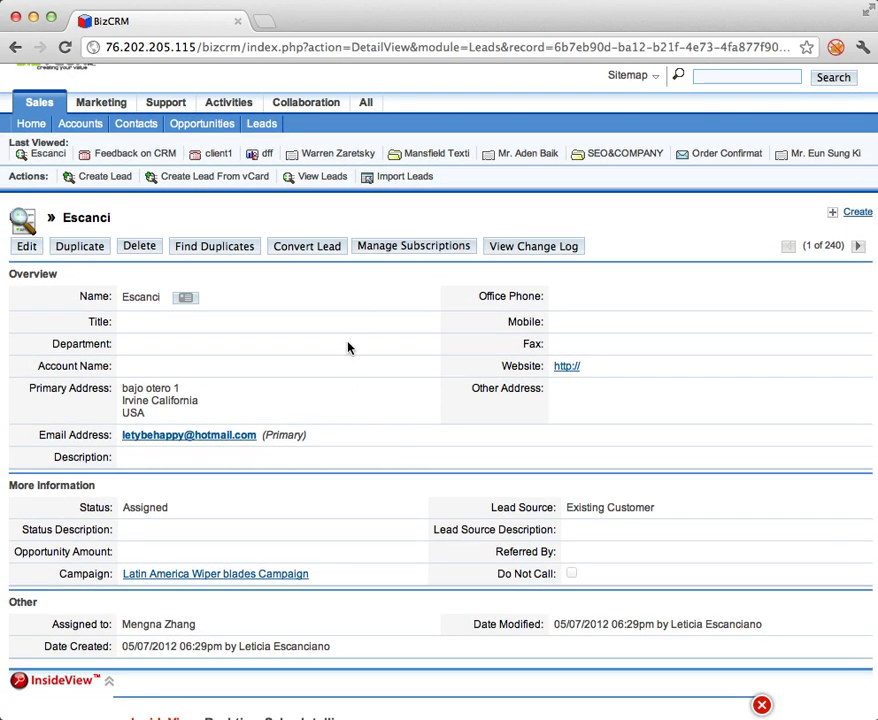
pyautogui.scroll(-5, 163, 352)
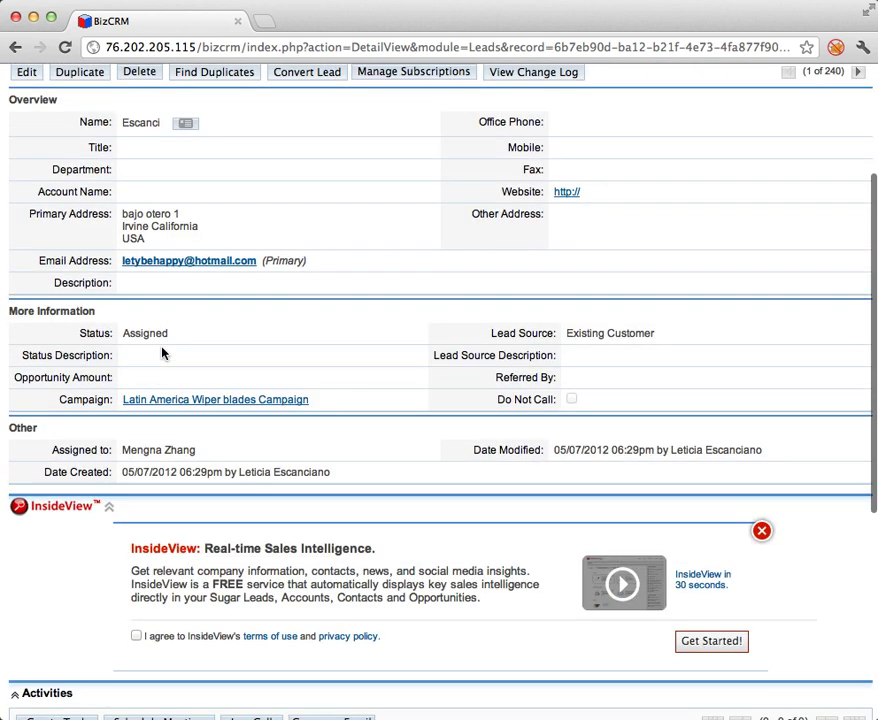
pyautogui.scroll(5, 163, 352)
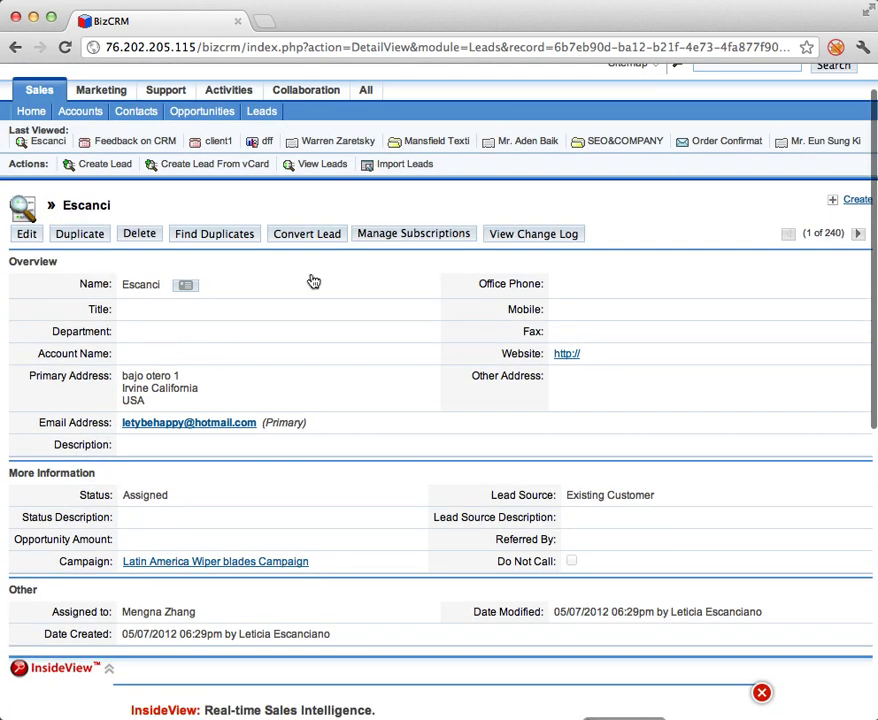
pyautogui.scroll(-1, 330, 317)
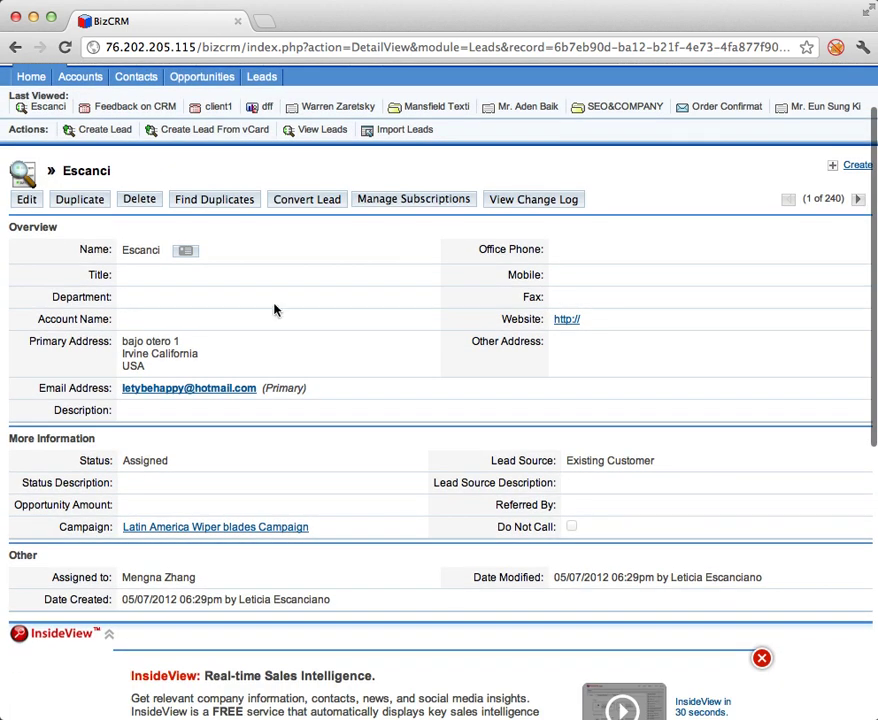
pyautogui.scroll(-6, 290, 460)
pyautogui.click(762, 392)
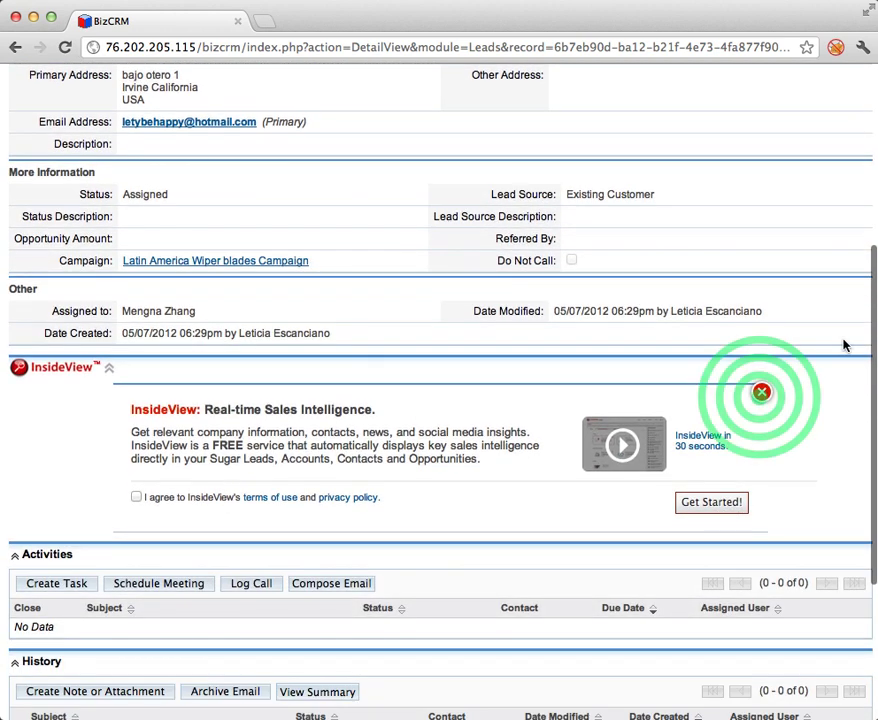
pyautogui.scroll(-3, 378, 551)
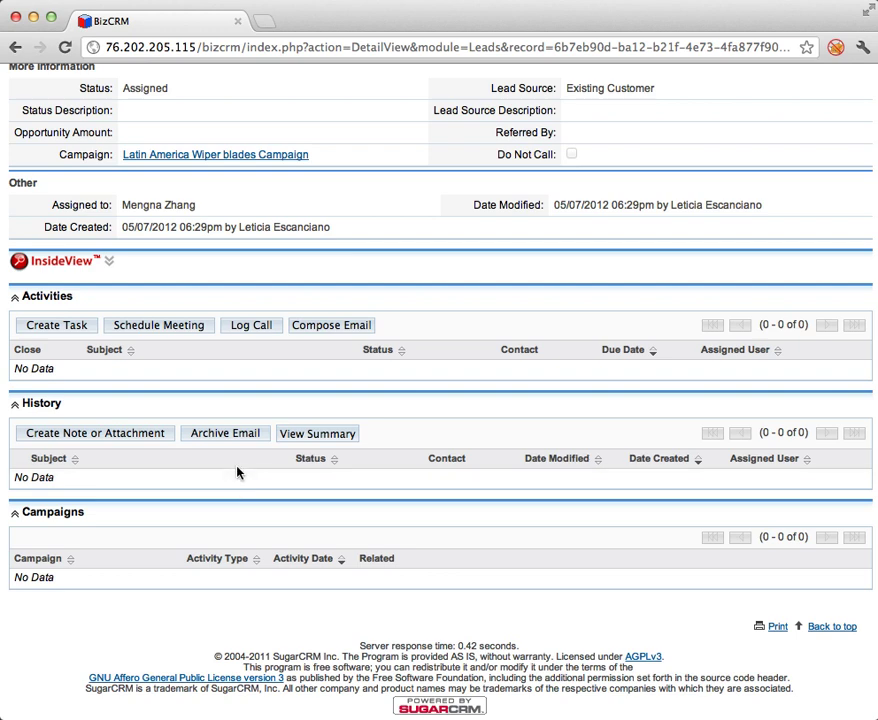
pyautogui.scroll(3, 301, 458)
pyautogui.scroll(5, 301, 458)
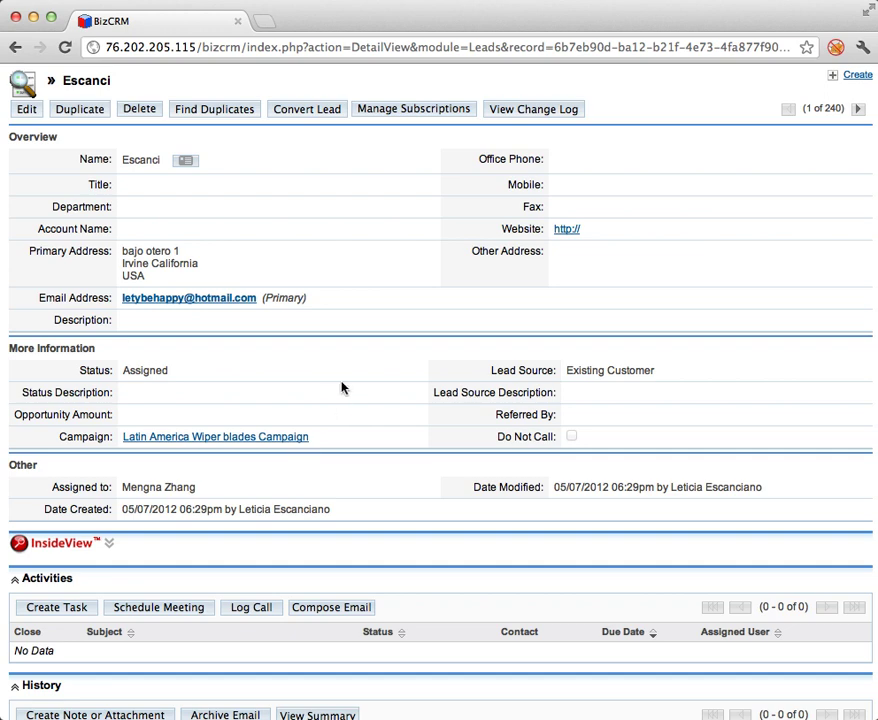
pyautogui.scroll(1, 341, 387)
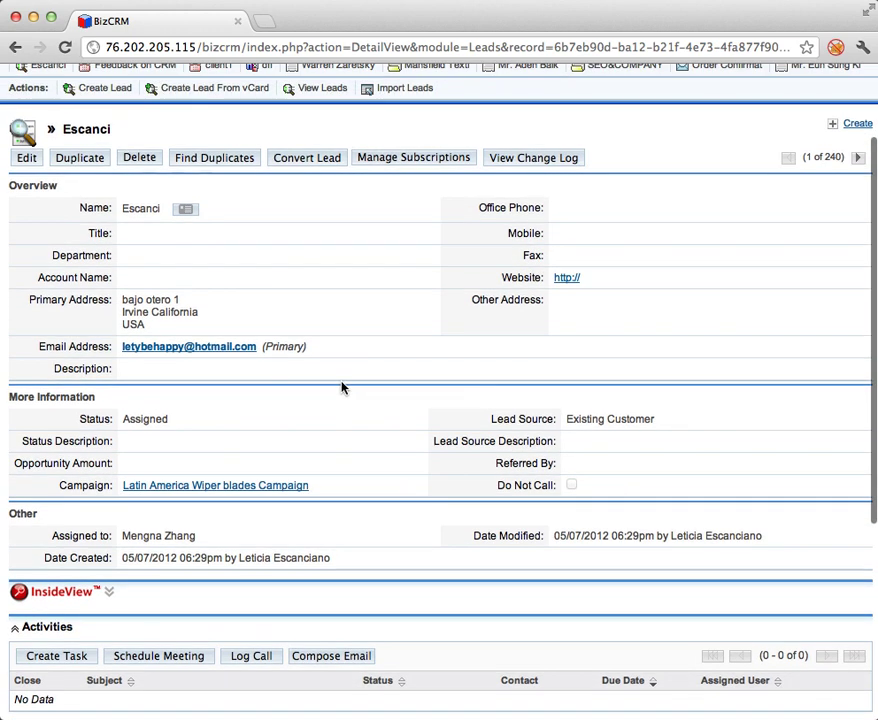
# Convert the lead, linking existing account Hollywood Diner Ltd instead of a new account, and save.
pyautogui.click(297, 168)
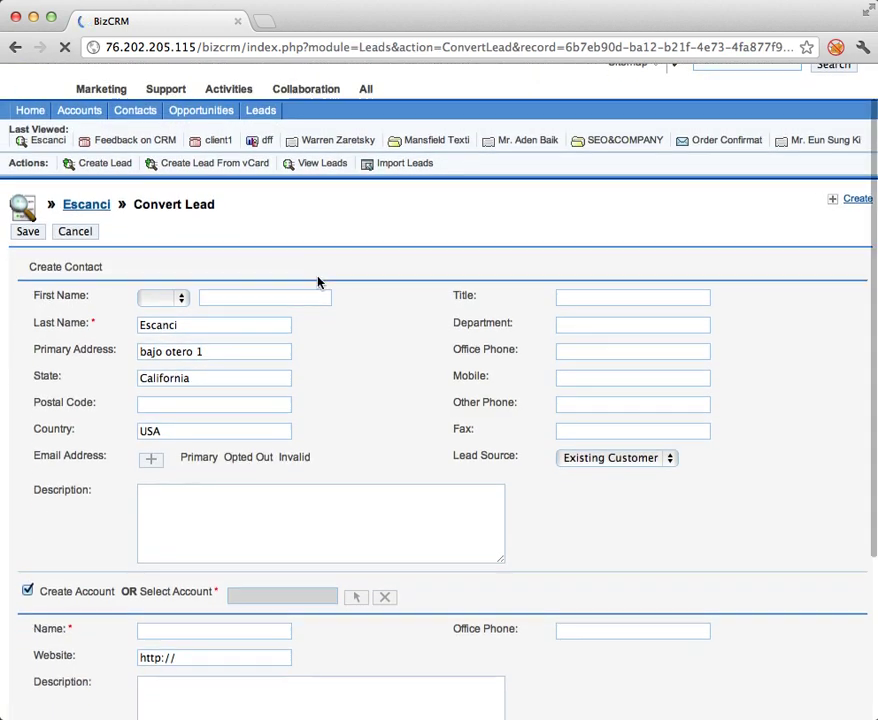
pyautogui.scroll(-3, 318, 283)
pyautogui.scroll(-3, 318, 283)
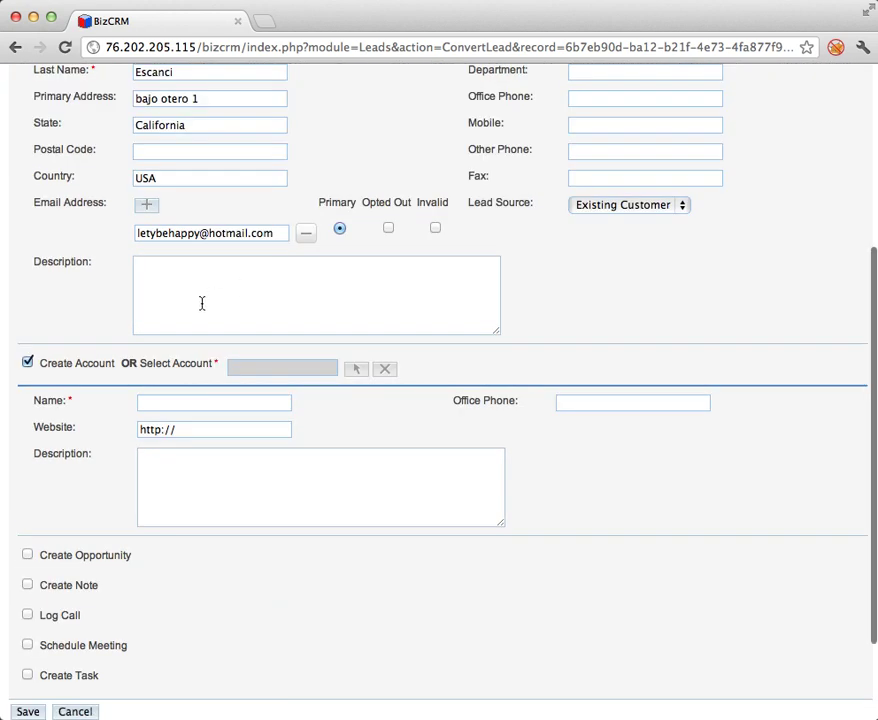
pyautogui.click(250, 365)
pyautogui.click(27, 362)
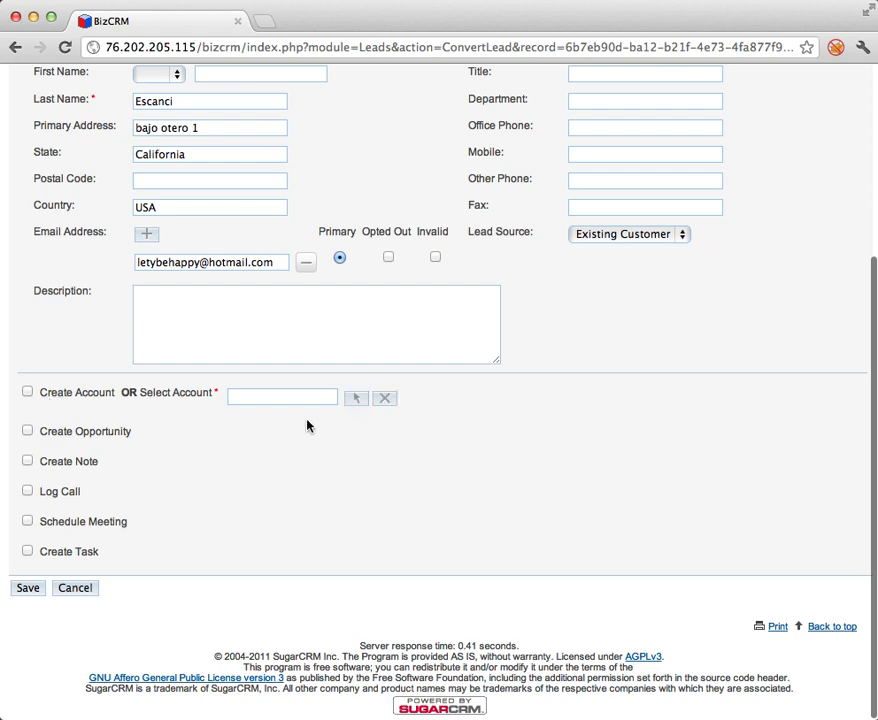
pyautogui.click(357, 400)
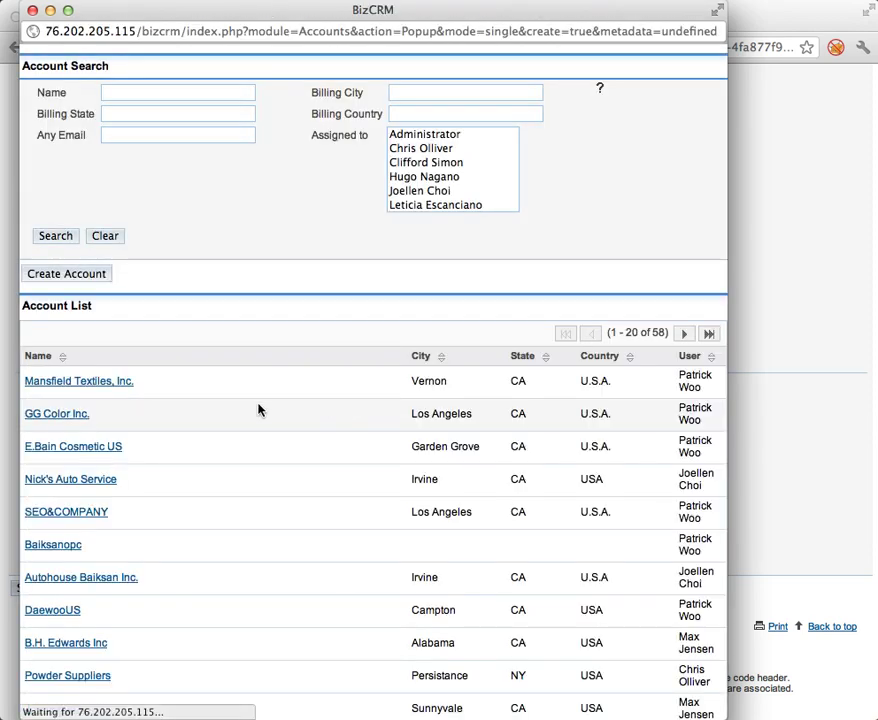
pyautogui.scroll(-6, 235, 453)
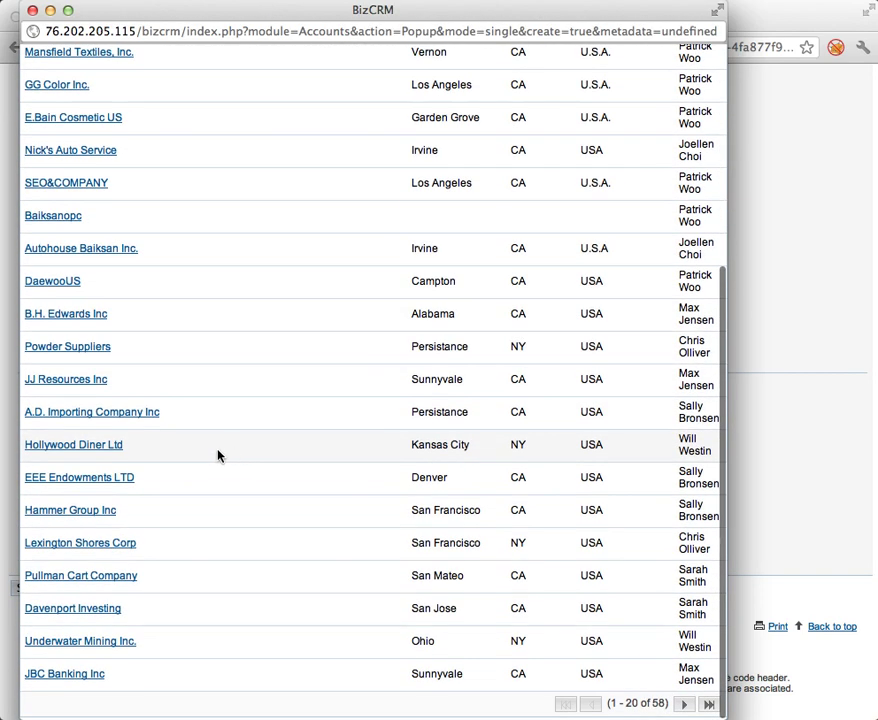
pyautogui.click(88, 443)
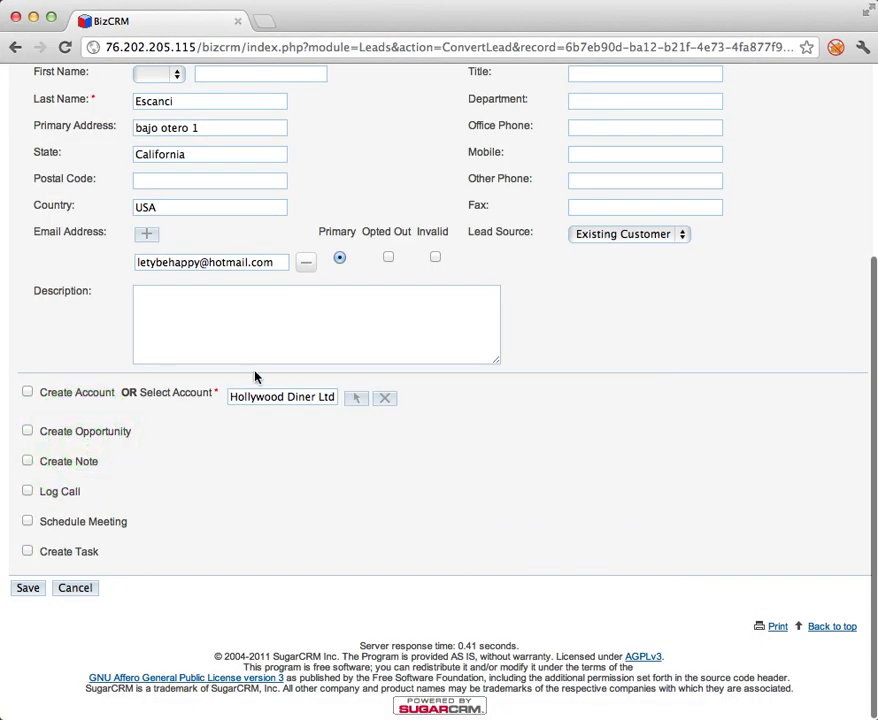
pyautogui.click(33, 595)
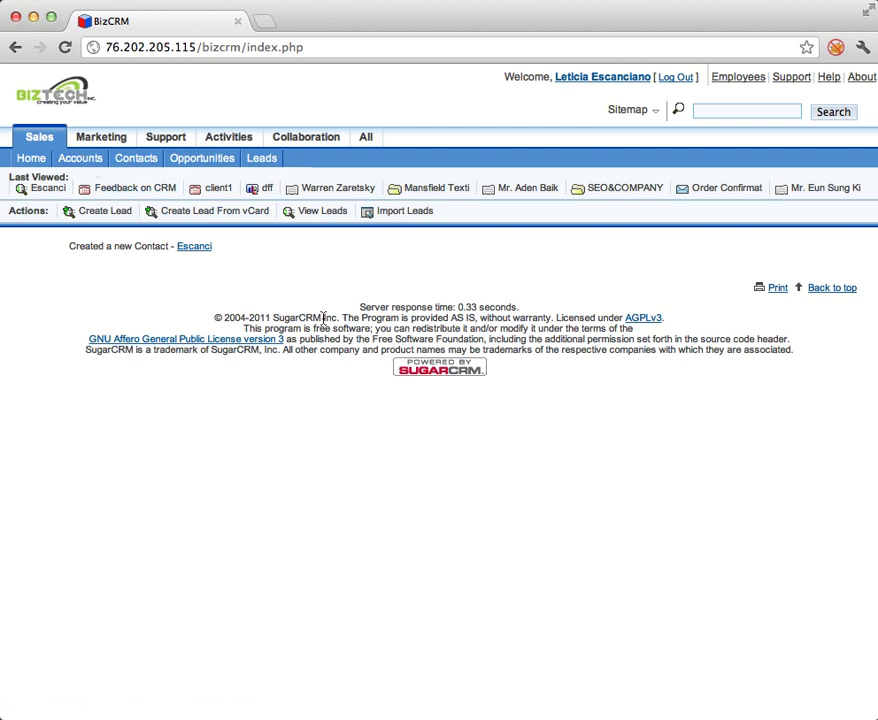
# Open the new Escanci contact record and dismiss the InsideView promotional panel.
pyautogui.click(194, 246)
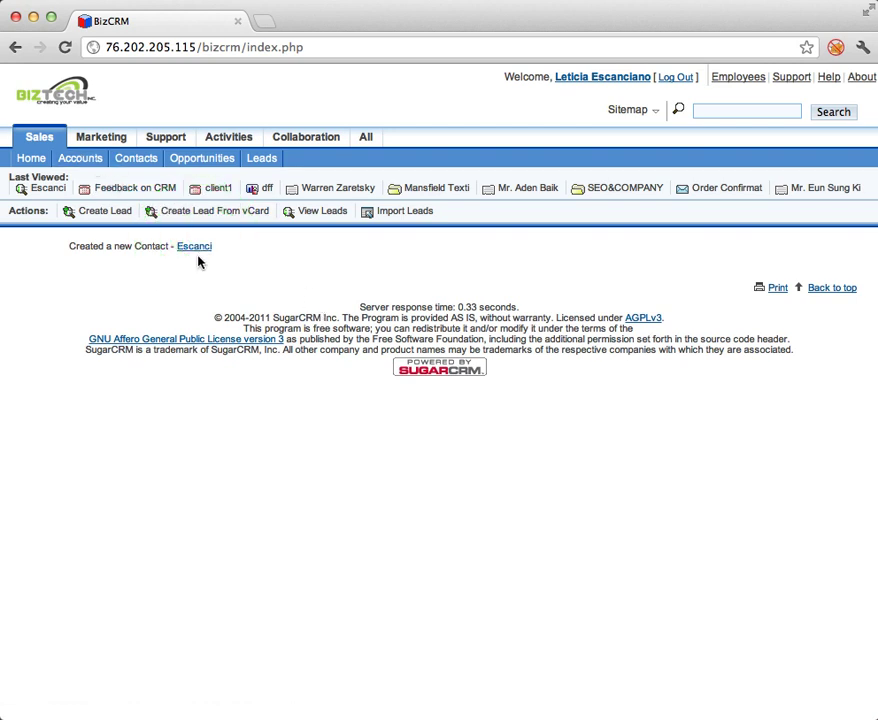
pyautogui.click(197, 250)
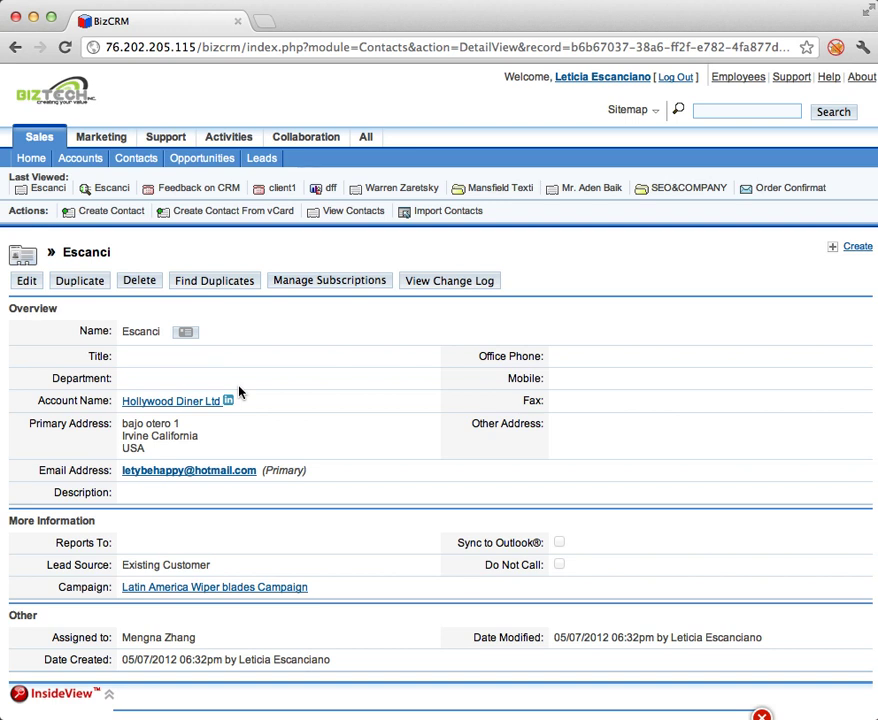
pyautogui.scroll(-2, 243, 392)
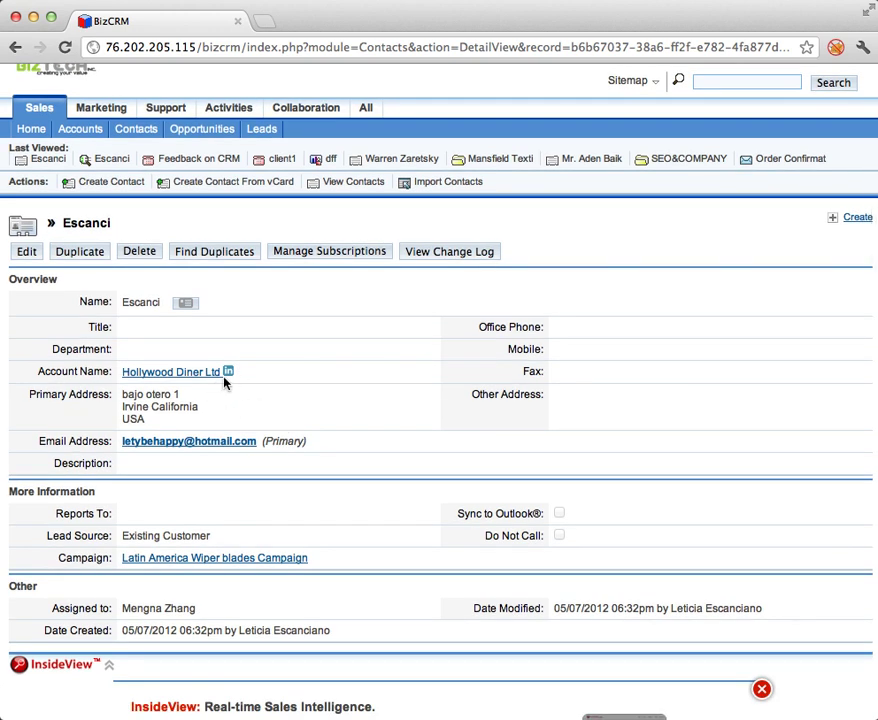
pyautogui.scroll(-5, 273, 408)
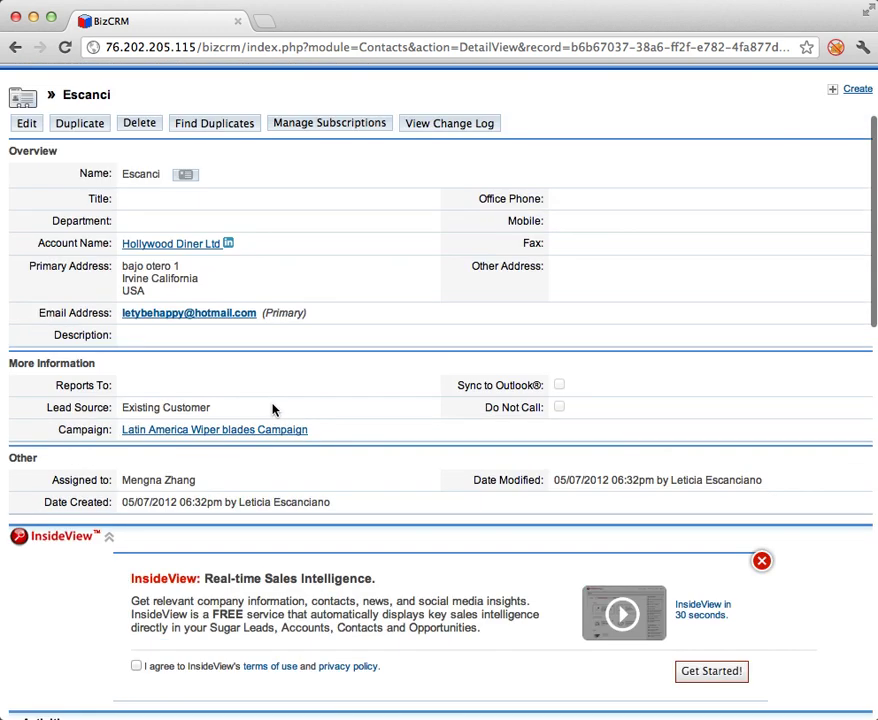
pyautogui.scroll(-1, 273, 408)
pyautogui.click(761, 529)
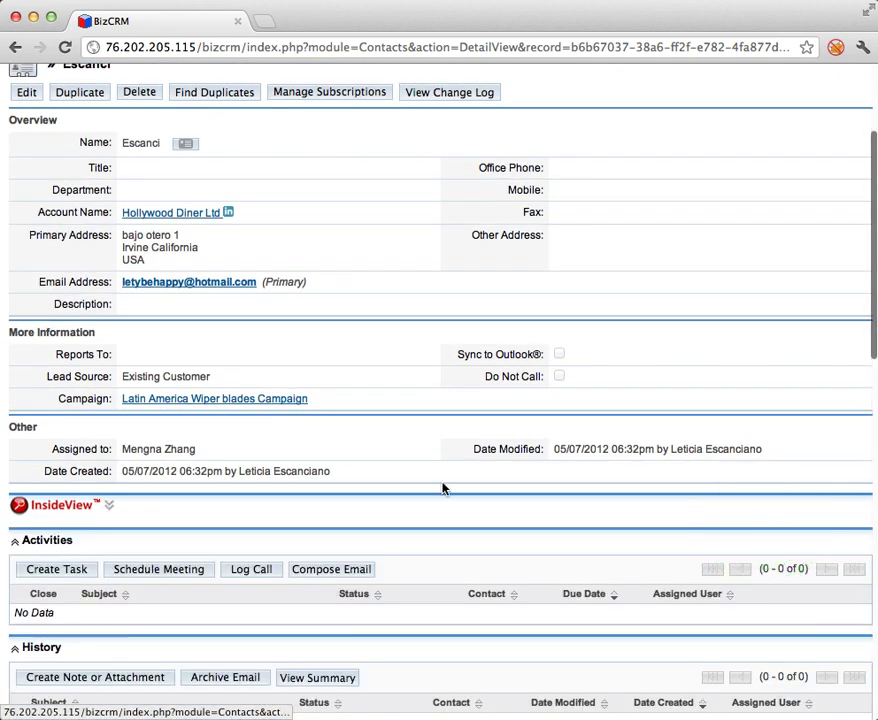
# Review the contact's subpanels: the original lead is listed, with no cases or projects.
pyautogui.scroll(-10, 444, 488)
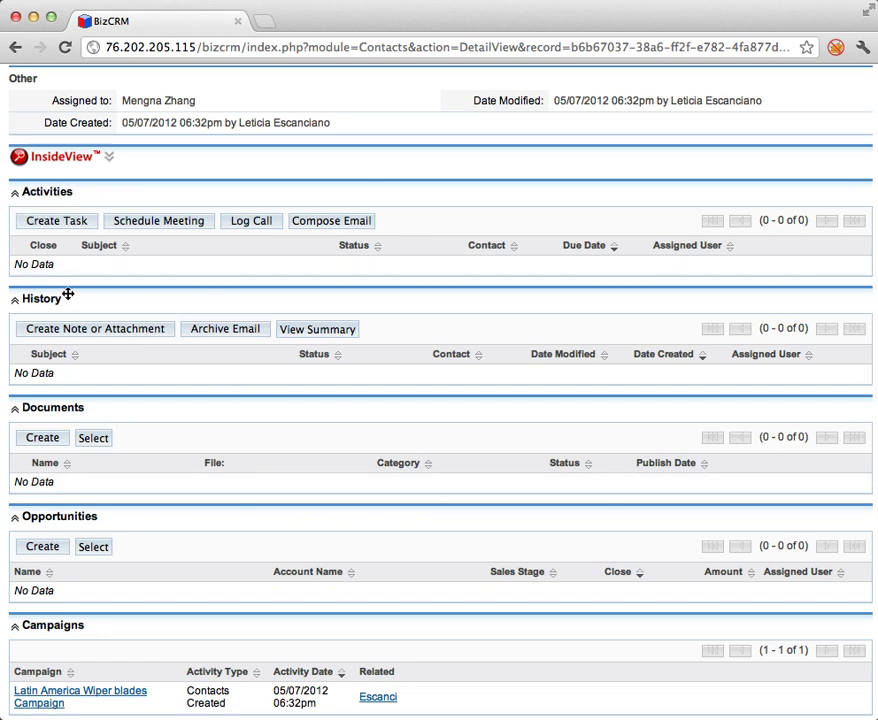
pyautogui.scroll(-4, 165, 470)
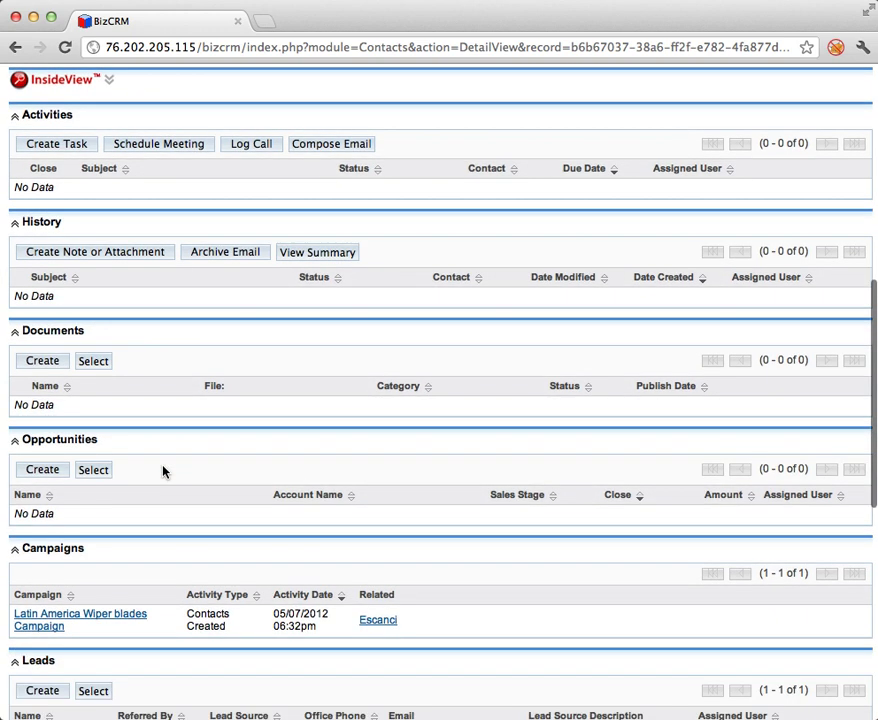
pyautogui.scroll(-3, 165, 468)
pyautogui.scroll(-2, 165, 466)
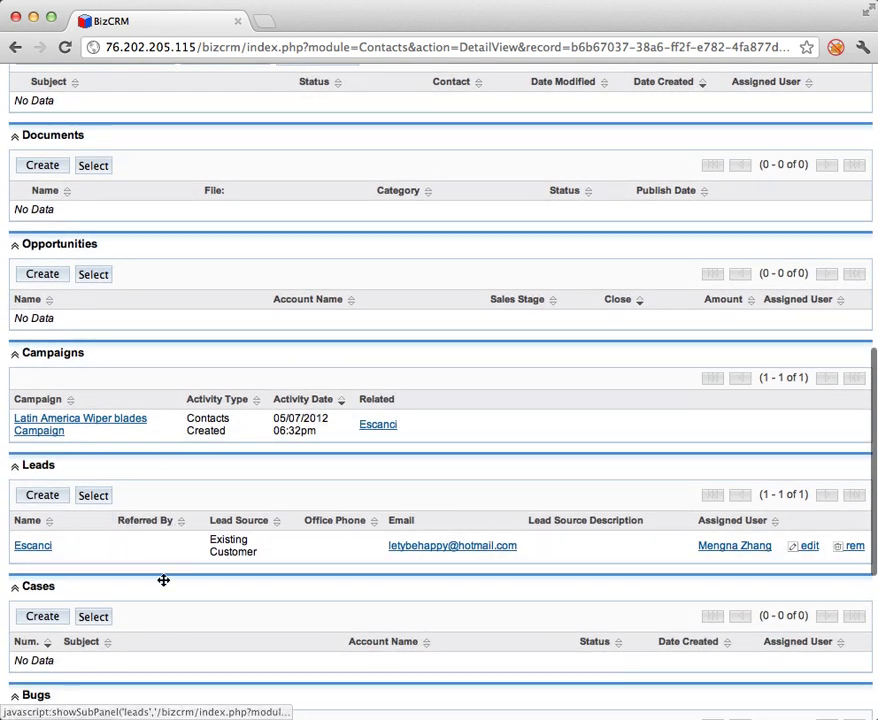
pyautogui.scroll(-4, 108, 562)
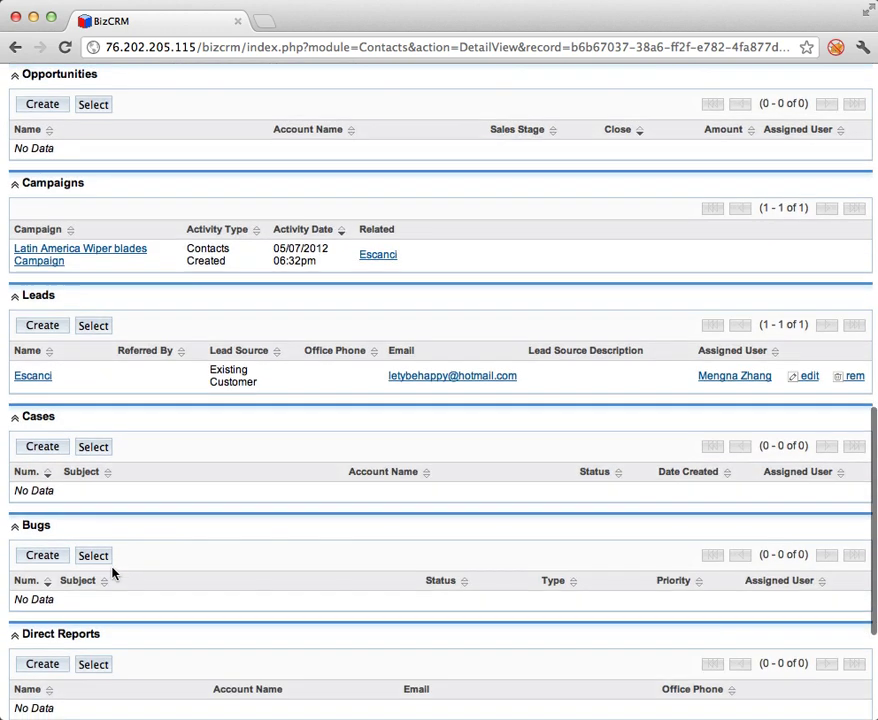
pyautogui.scroll(2, 112, 572)
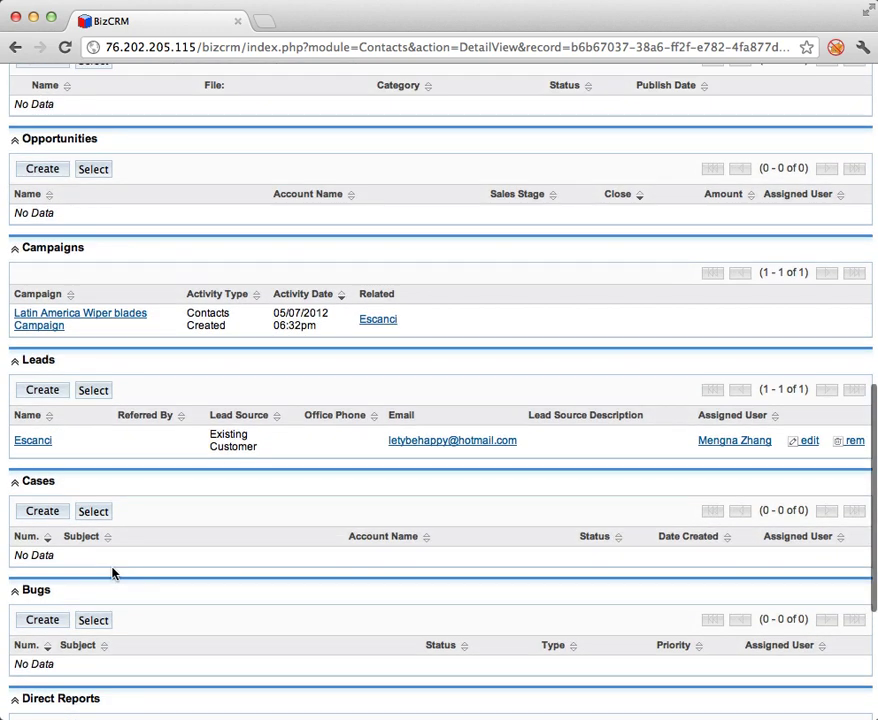
pyautogui.scroll(-2, 113, 573)
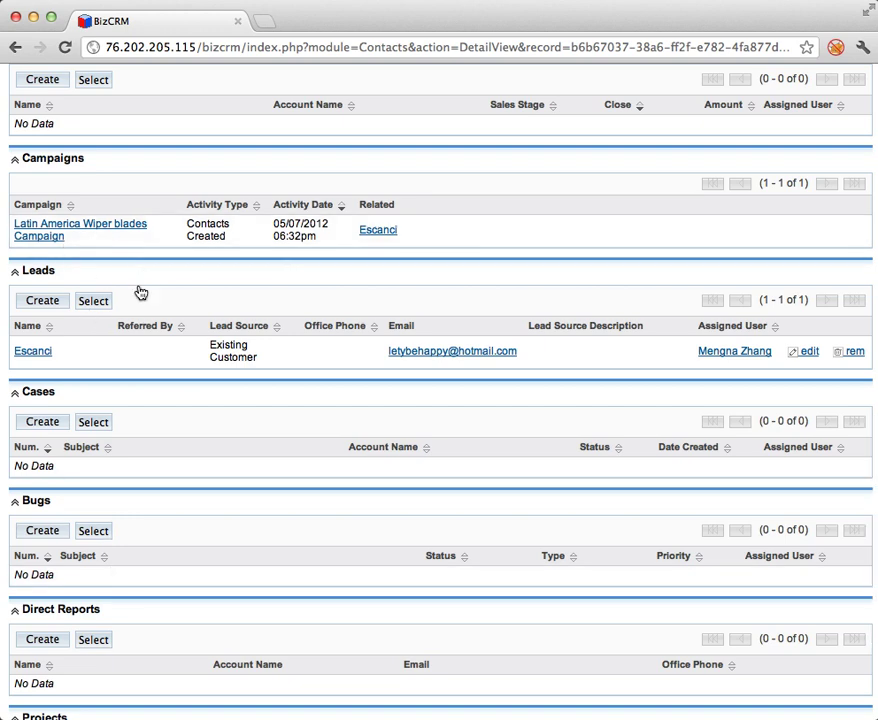
pyautogui.scroll(-2, 165, 485)
pyautogui.scroll(-2, 165, 487)
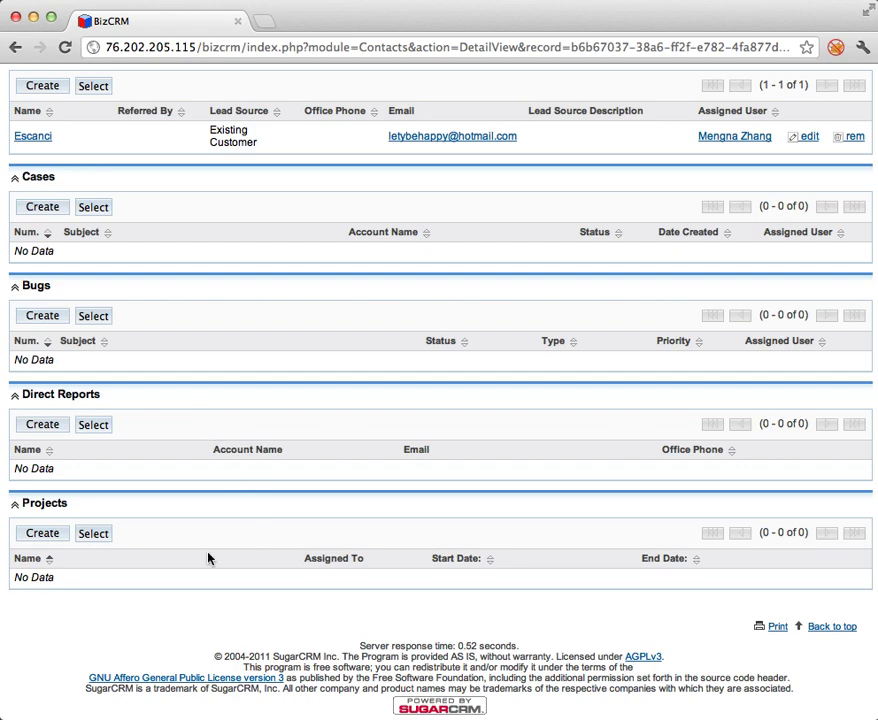
pyautogui.scroll(15, 208, 558)
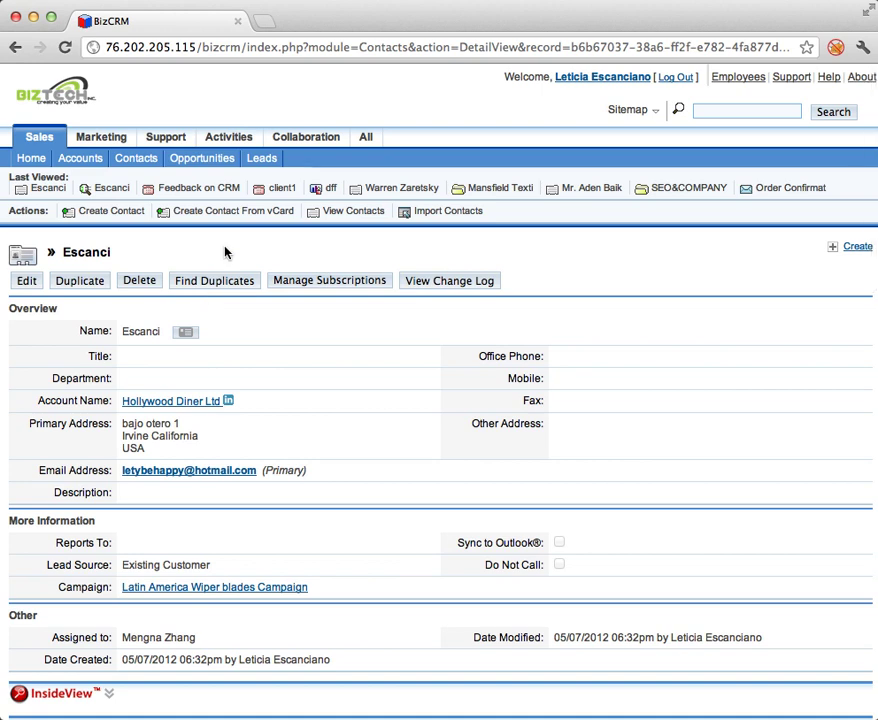
# From the Contacts list, start Import Contacts and download the Contacts.csv template, then open it in Excel.
pyautogui.press('super+bracketleft')
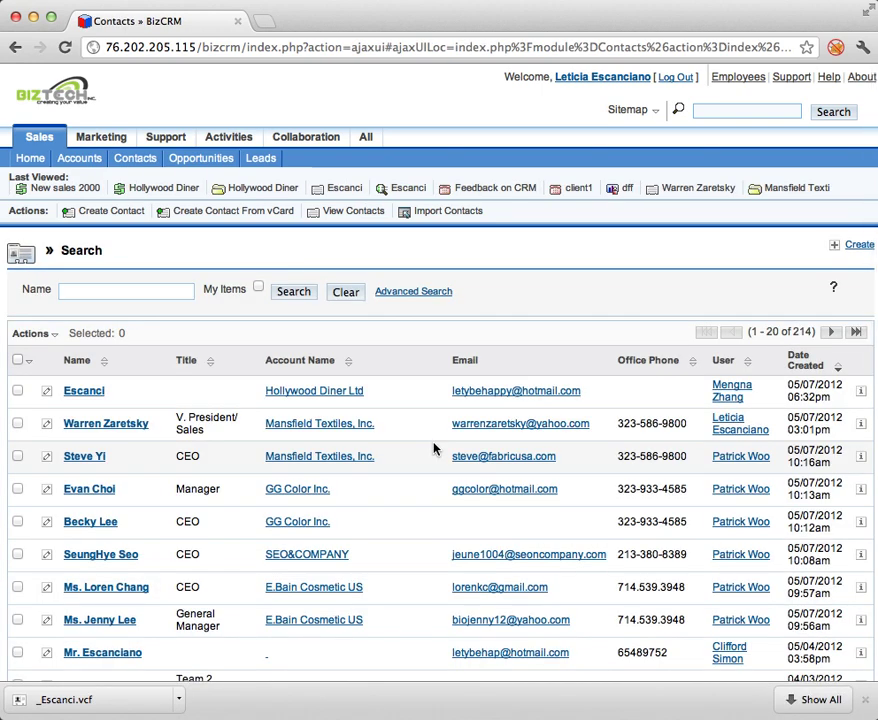
pyautogui.click(463, 213)
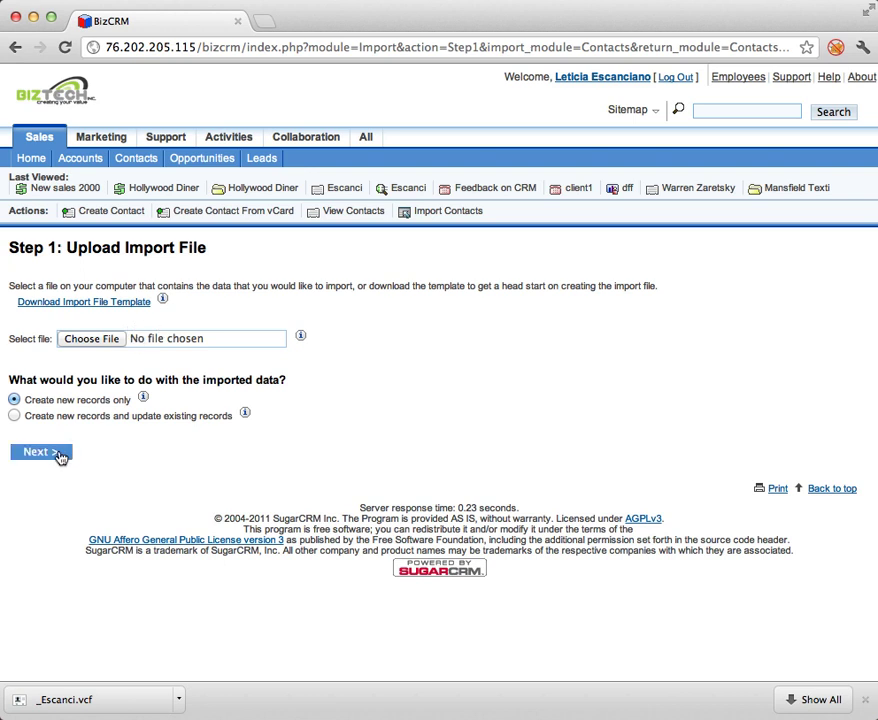
pyautogui.click(108, 305)
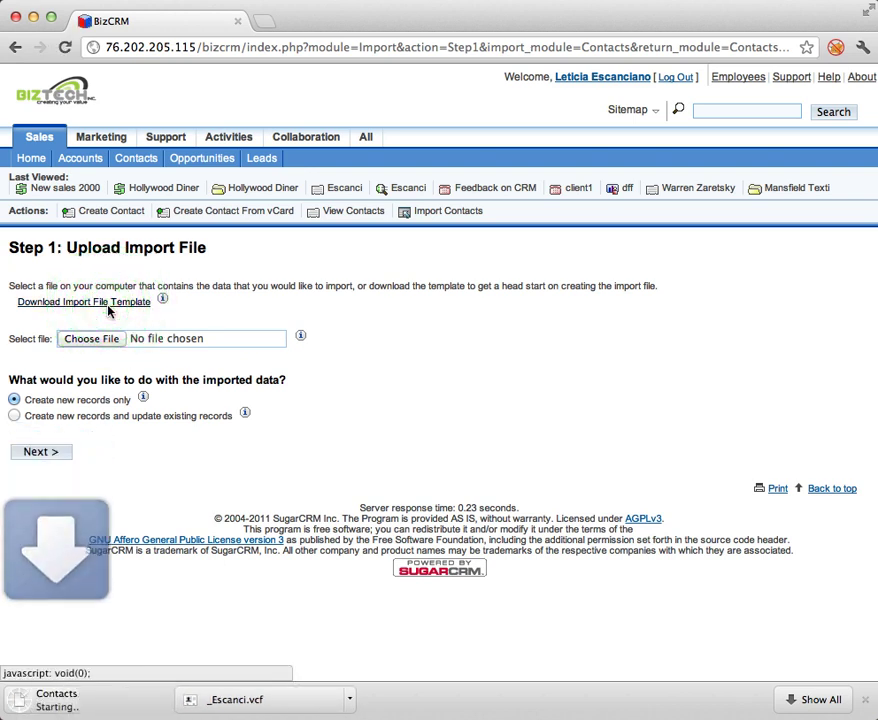
pyautogui.click(102, 701)
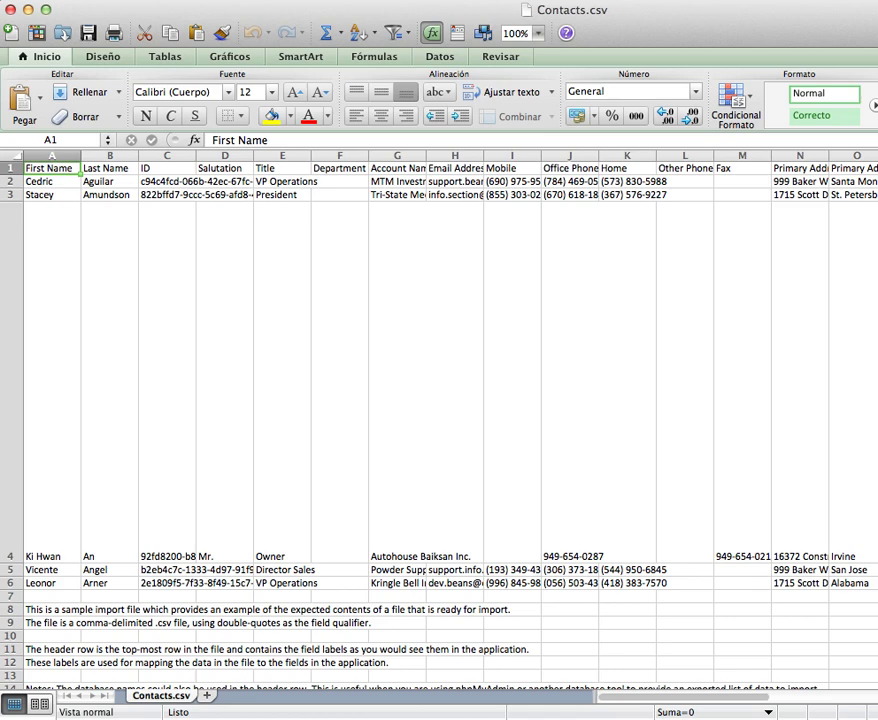
# Fit the Excel window and browse the template's columns and five sample contact rows.
pyautogui.moveTo(877, 709)
pyautogui.mouseDown()
pyautogui.moveTo(877, 686)
pyautogui.moveTo(876, 709)
pyautogui.moveTo(877, 701)
pyautogui.mouseUp()
pyautogui.hscroll(6, 193, 228)
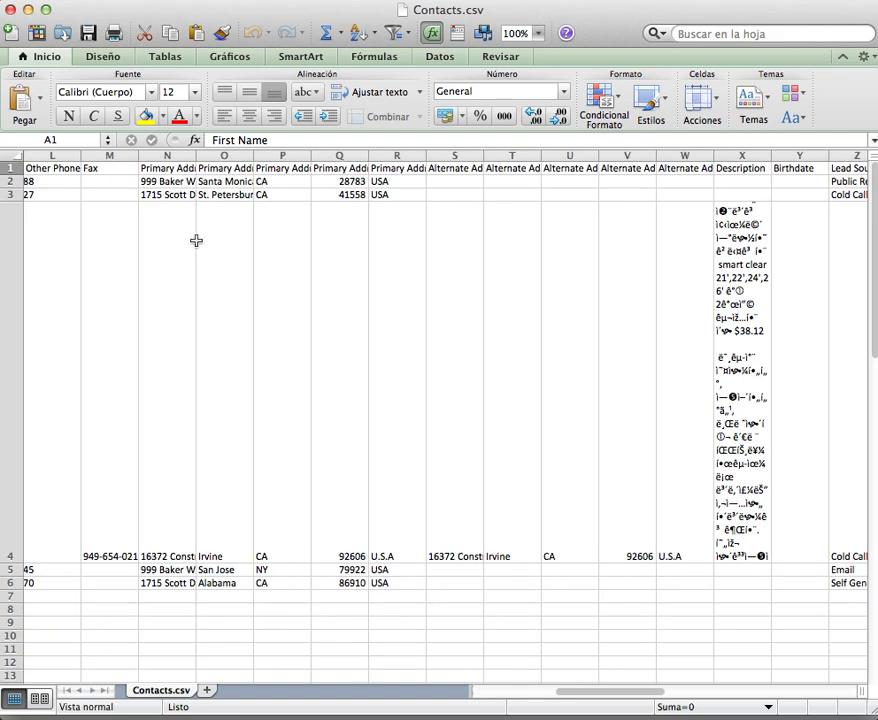
pyautogui.hscroll(6, 196, 241)
pyautogui.press('F12')
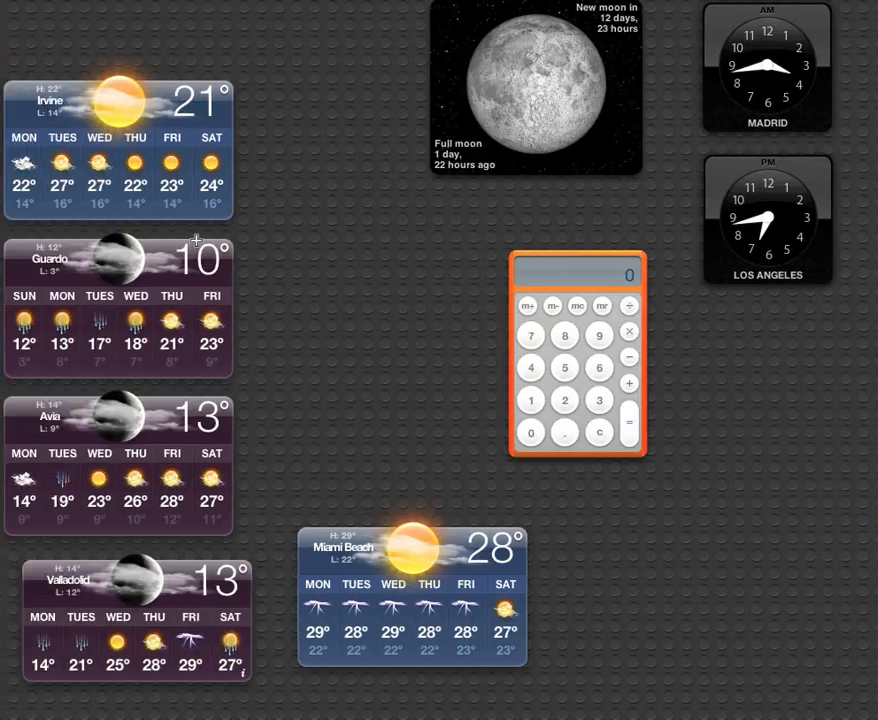
pyautogui.press('F12')
pyautogui.hscroll(-12, 425, 198)
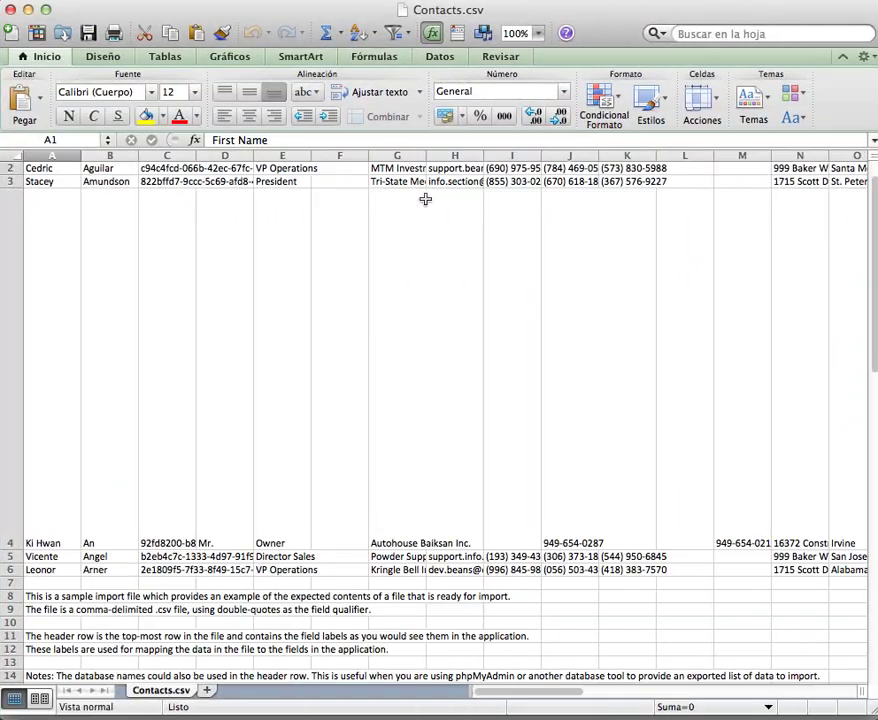
pyautogui.scroll(-10, 425, 198)
pyautogui.scroll(10, 425, 198)
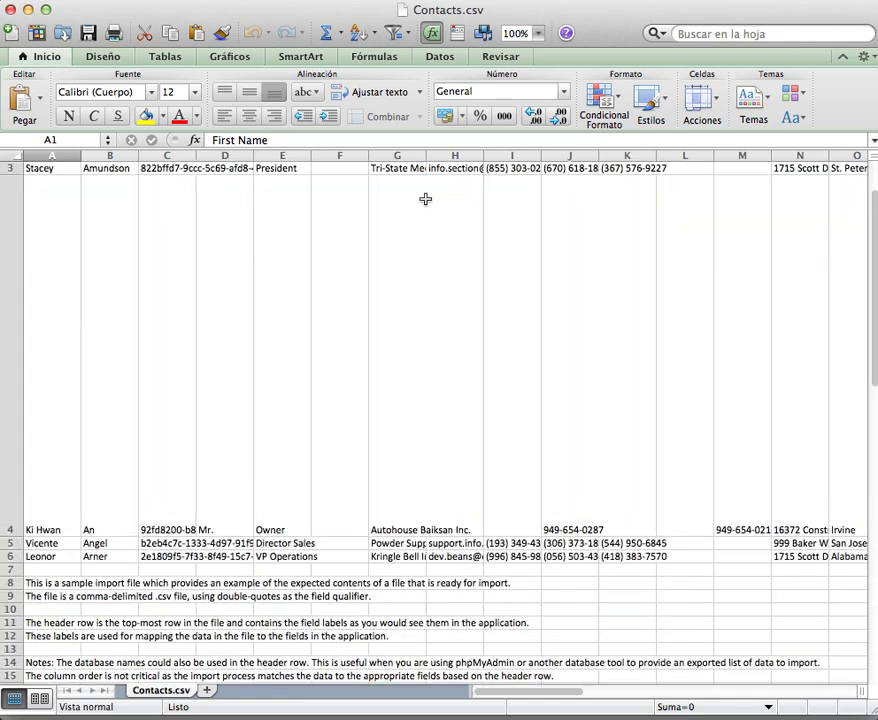
pyautogui.hscroll(10, 425, 198)
pyautogui.hscroll(6, 425, 198)
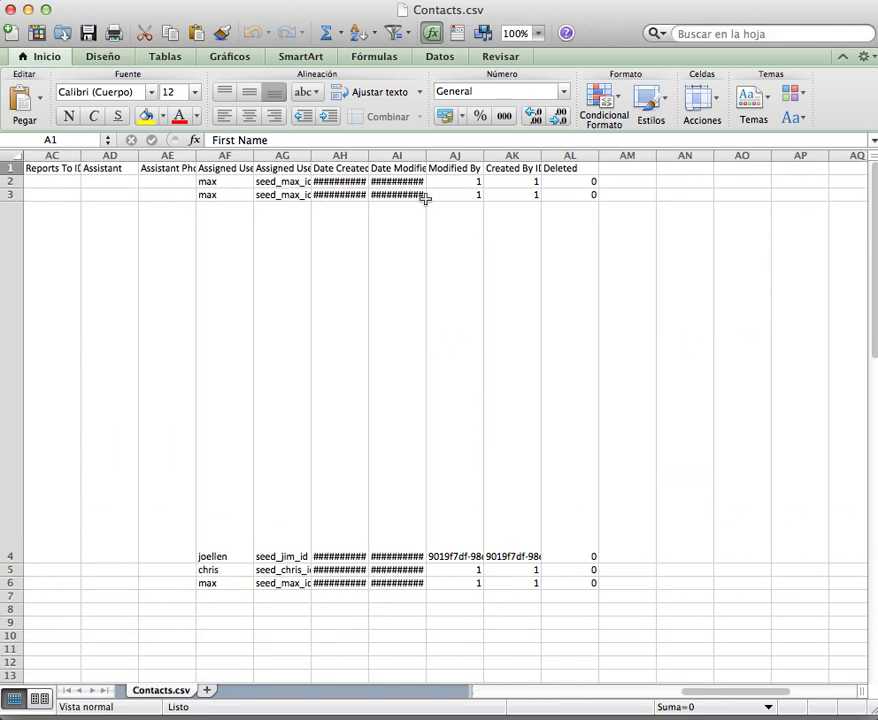
pyautogui.hscroll(-12, 425, 198)
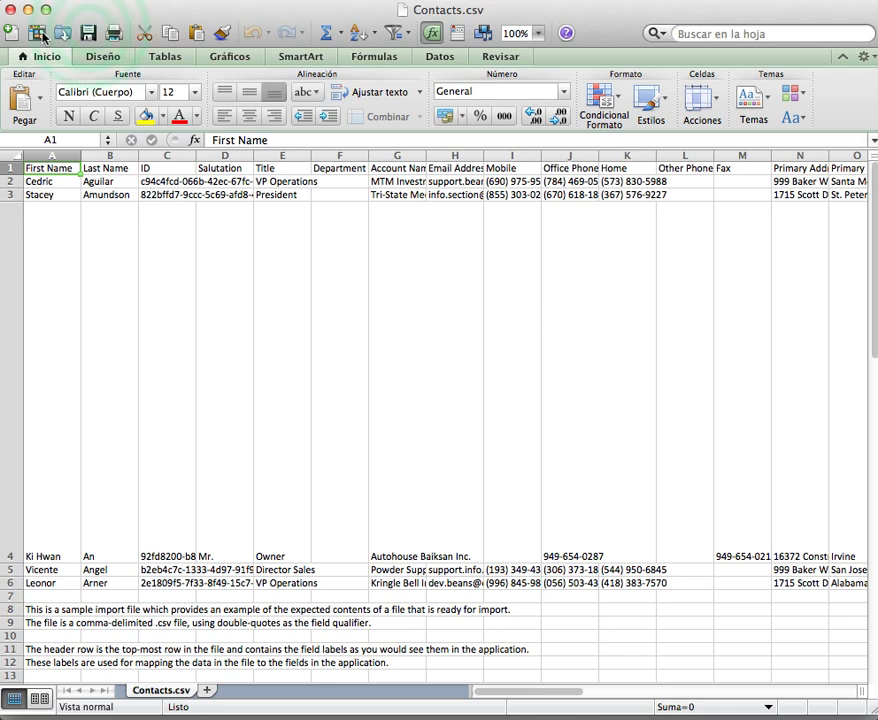
# Save Contacts.csv in CSV format, then close Excel, saving again as CSV.
pyautogui.click(88, 33)
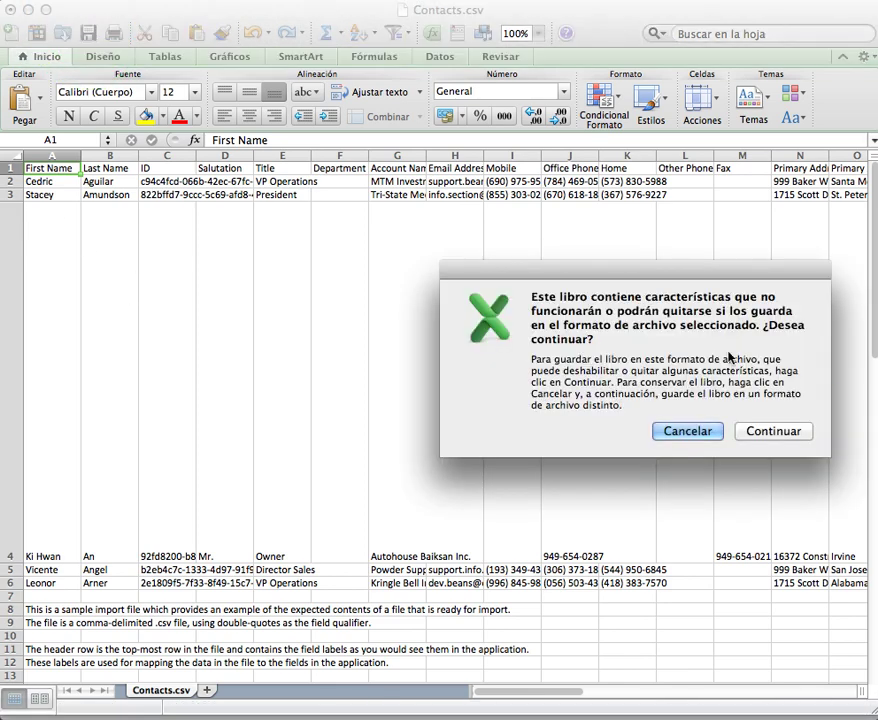
pyautogui.click(790, 431)
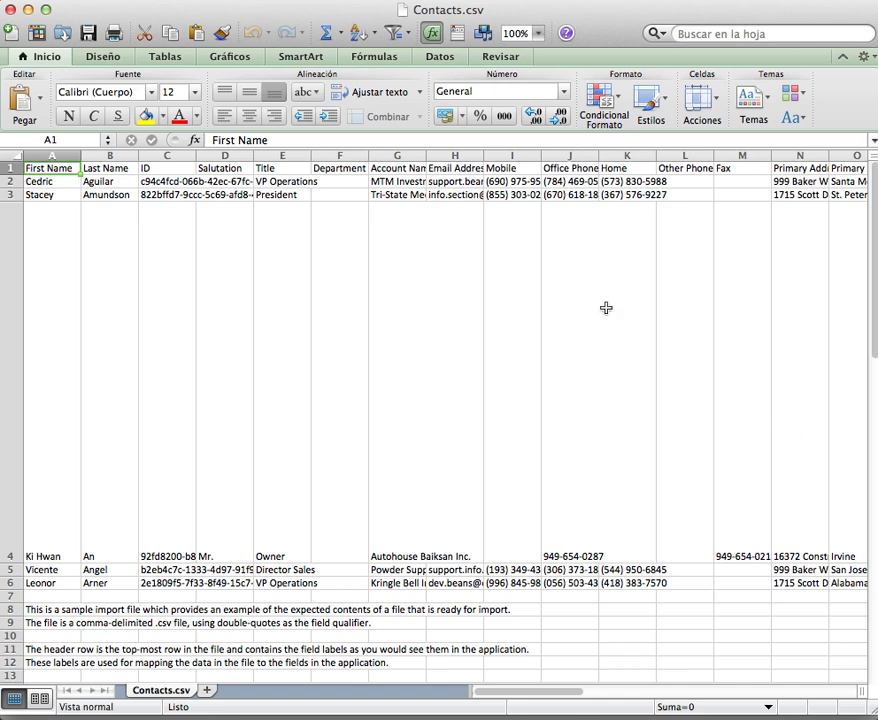
pyautogui.moveTo(5, 22); pyautogui.dragTo(45, 22)
pyautogui.click(31, 13)
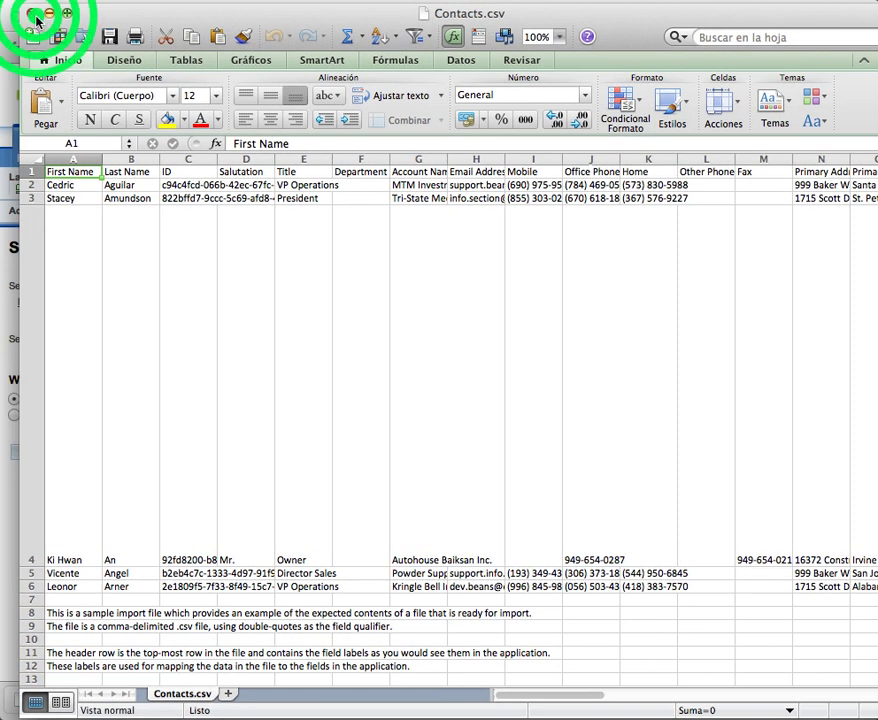
pyautogui.click(610, 132)
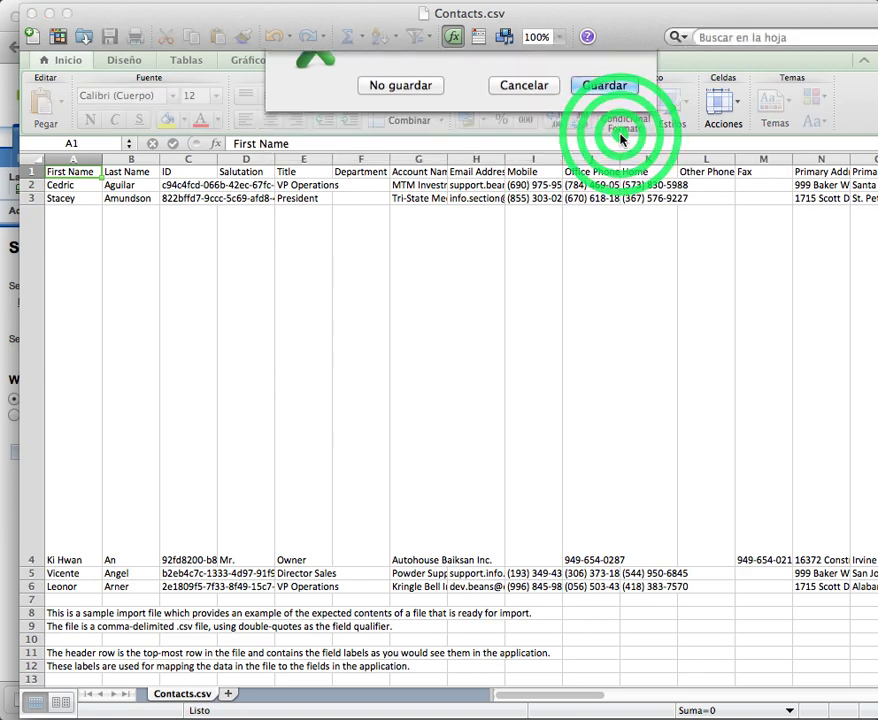
pyautogui.click(775, 432)
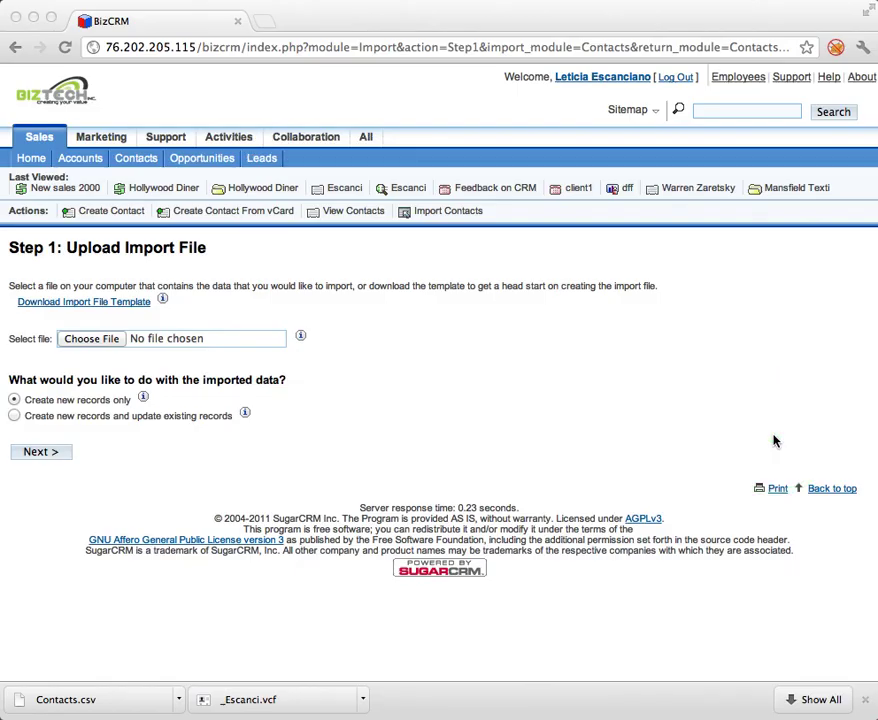
# Choose Contacts.csv from Downloads as the upload file and continue to file properties.
pyautogui.click(95, 340)
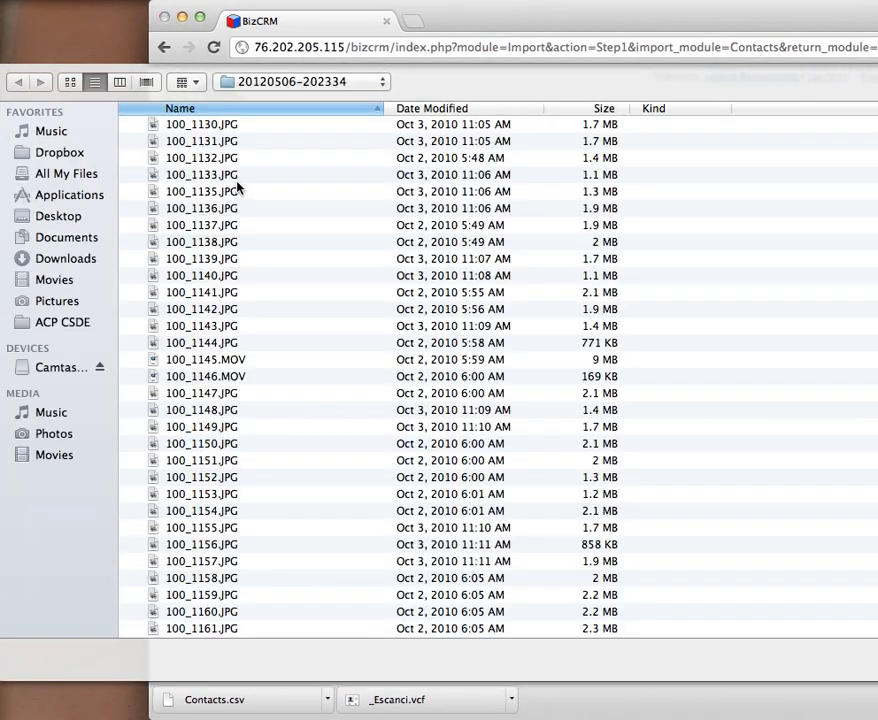
pyautogui.click(76, 242)
pyautogui.click(76, 258)
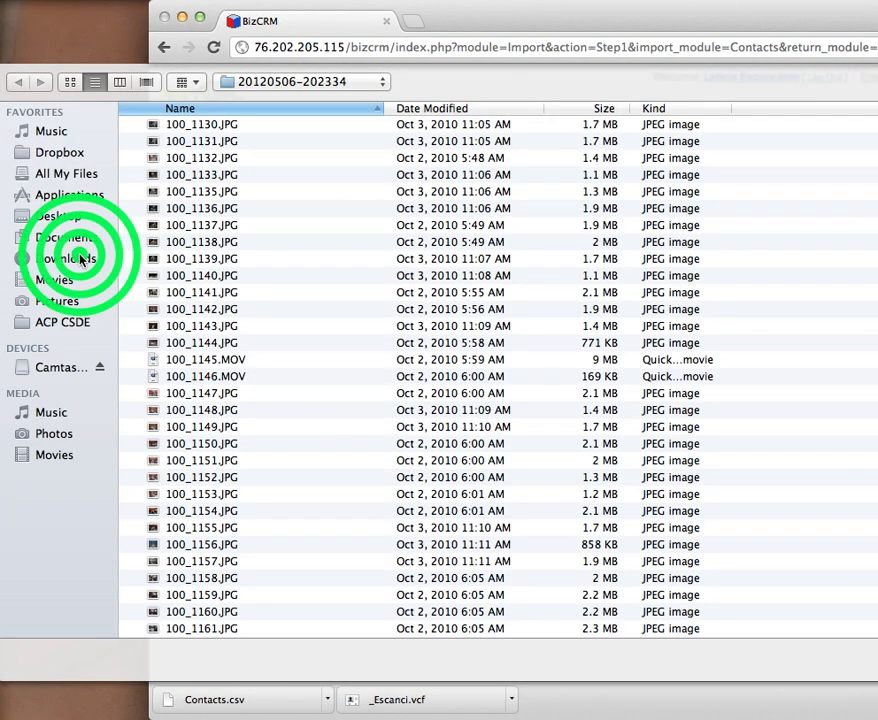
pyautogui.click(196, 137)
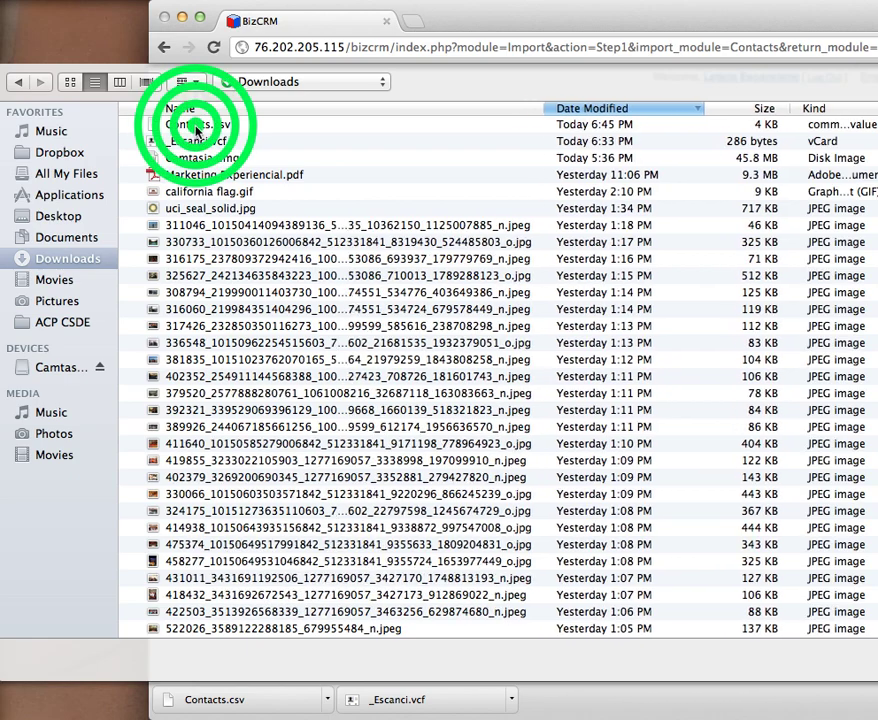
pyautogui.click(196, 137)
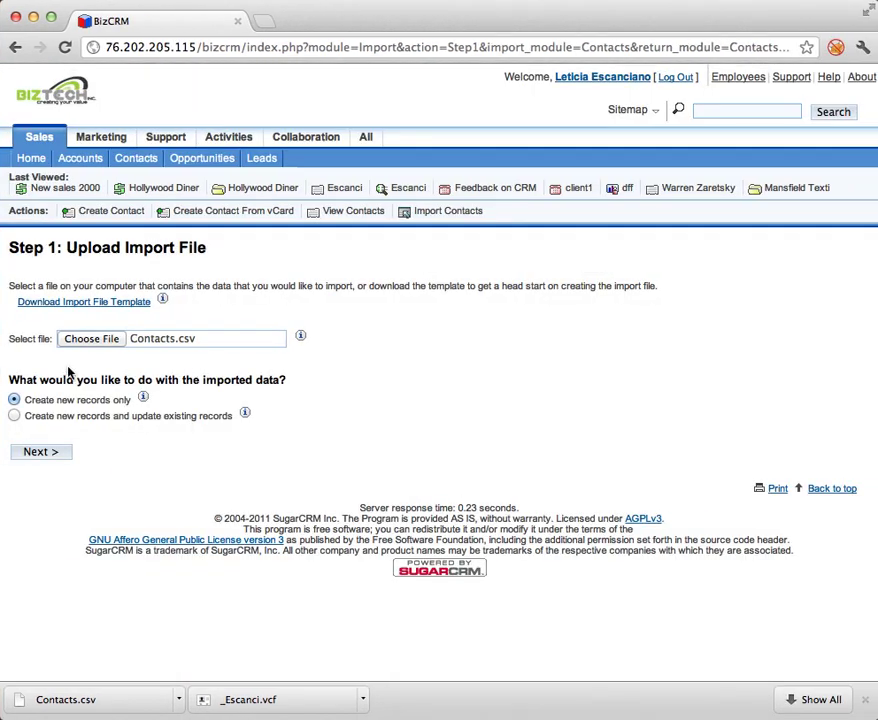
pyautogui.click(45, 452)
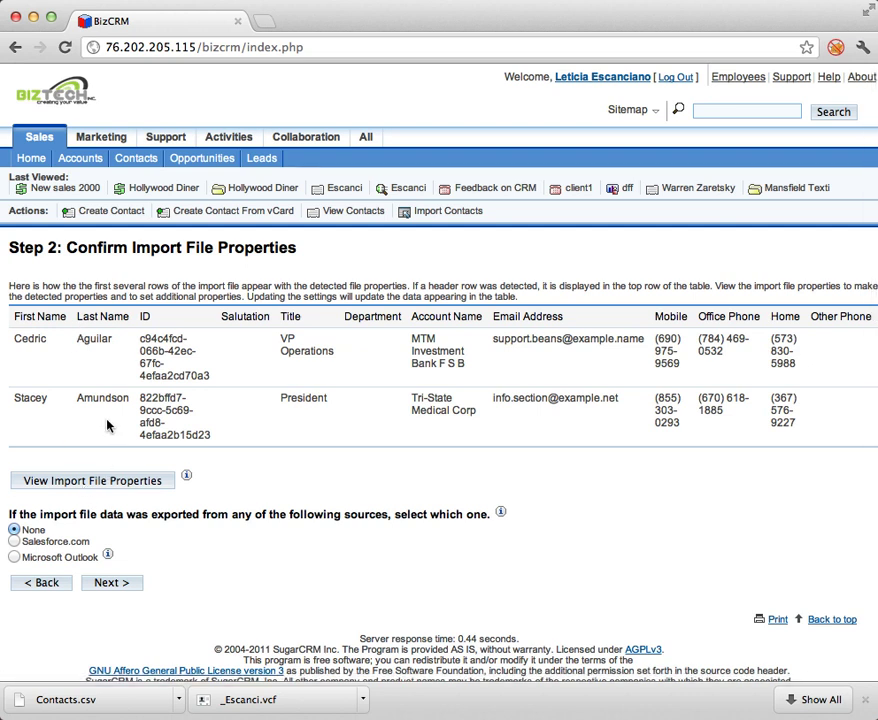
# Accept the detected file properties and confirm the field mappings, keeping Email Address mapped.
pyautogui.click(110, 584)
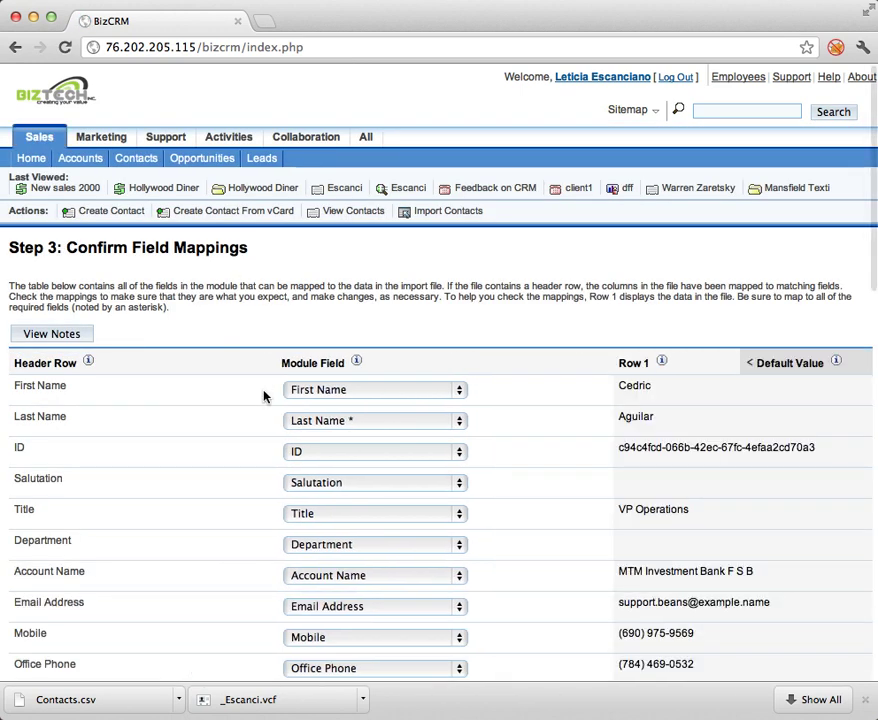
pyautogui.scroll(-3, 263, 397)
pyautogui.scroll(-1, 263, 397)
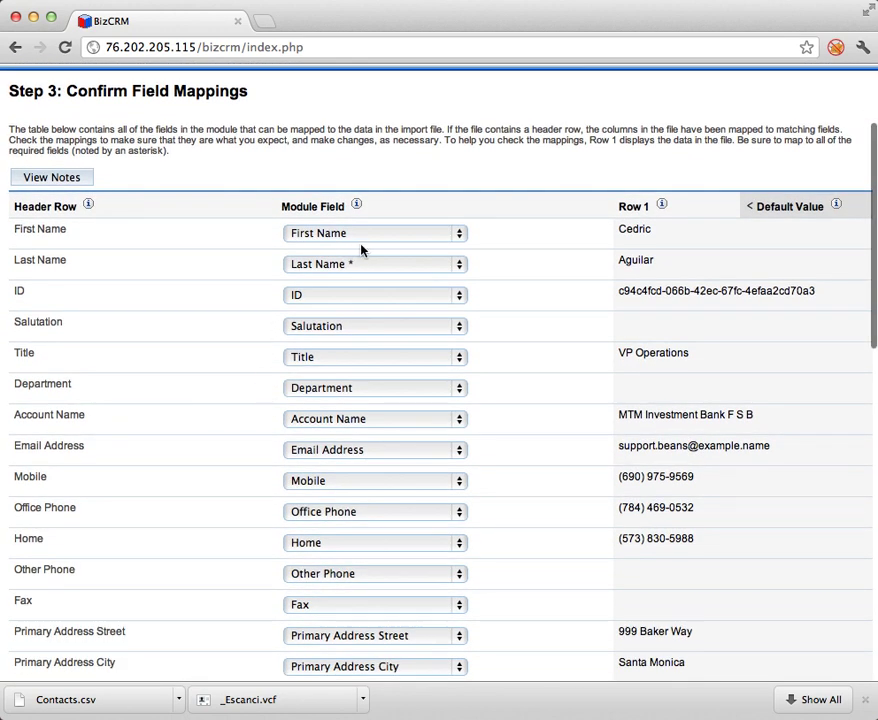
pyautogui.scroll(-4, 107, 451)
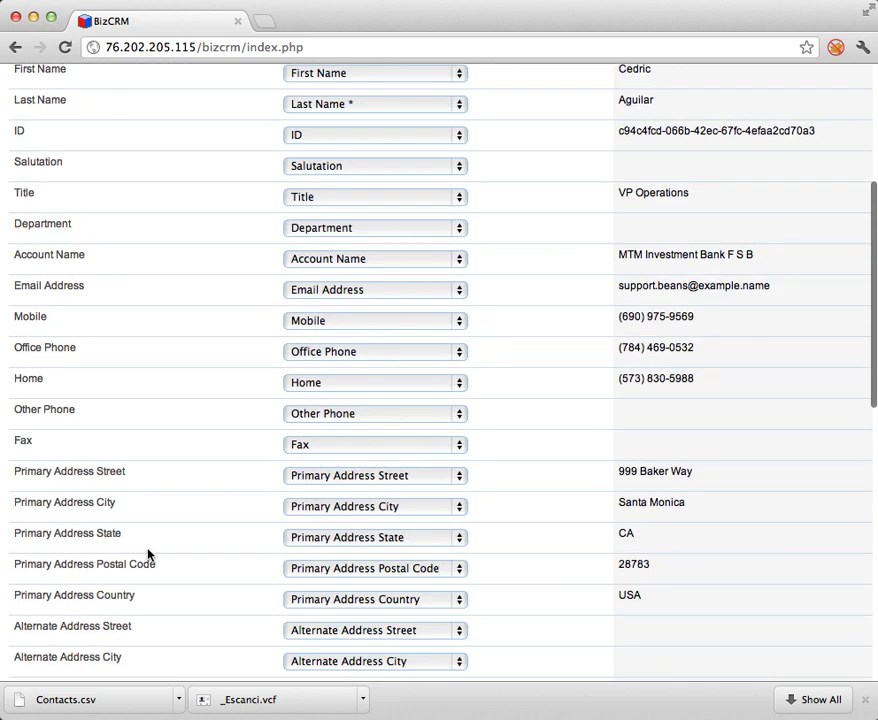
pyautogui.click(394, 292)
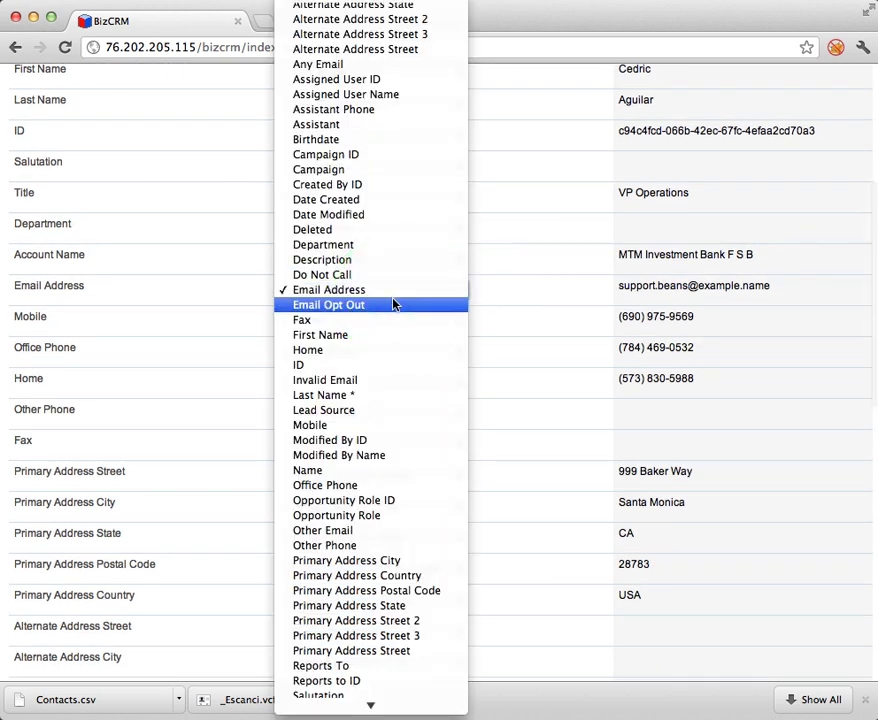
pyautogui.click(394, 292)
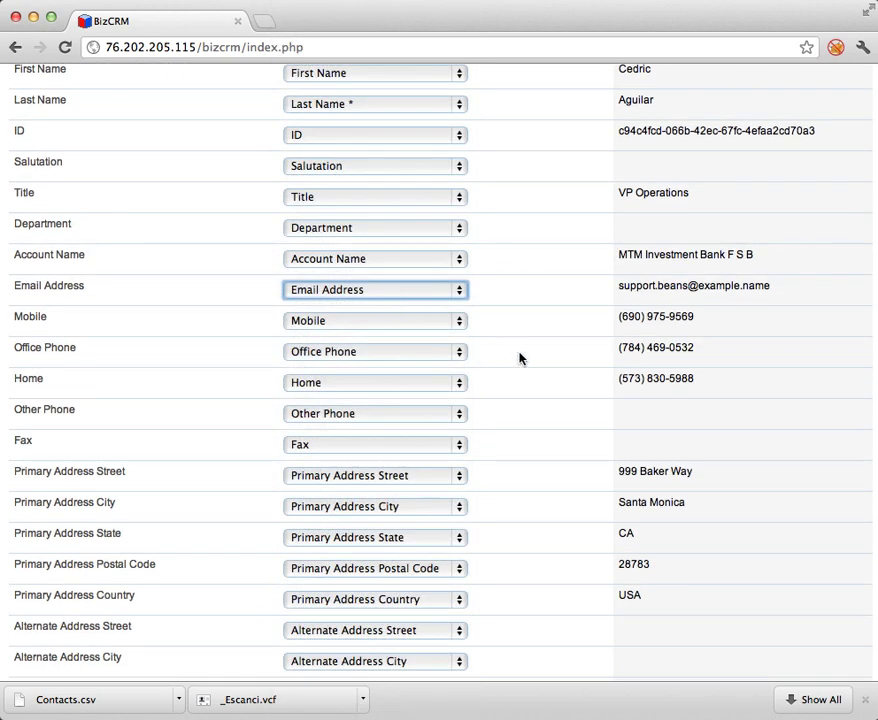
pyautogui.scroll(-15, 519, 358)
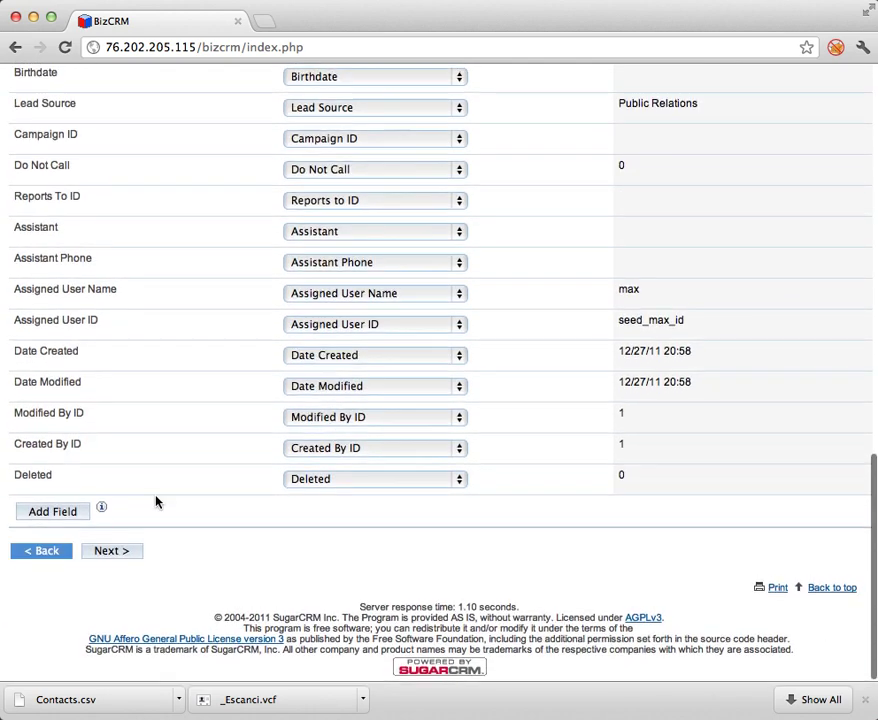
pyautogui.click(101, 560)
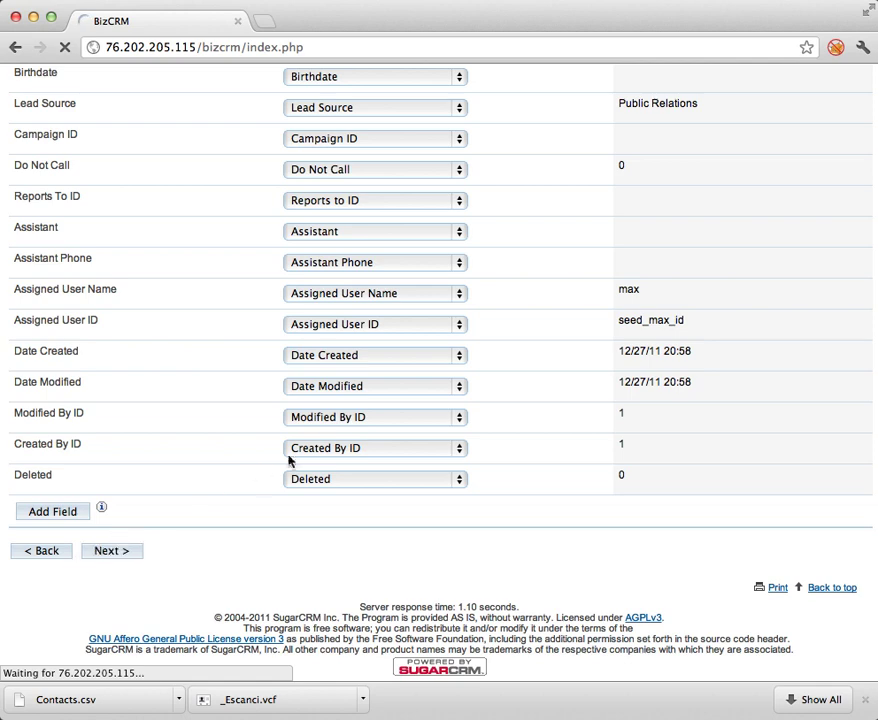
pyautogui.scroll(4, 352, 452)
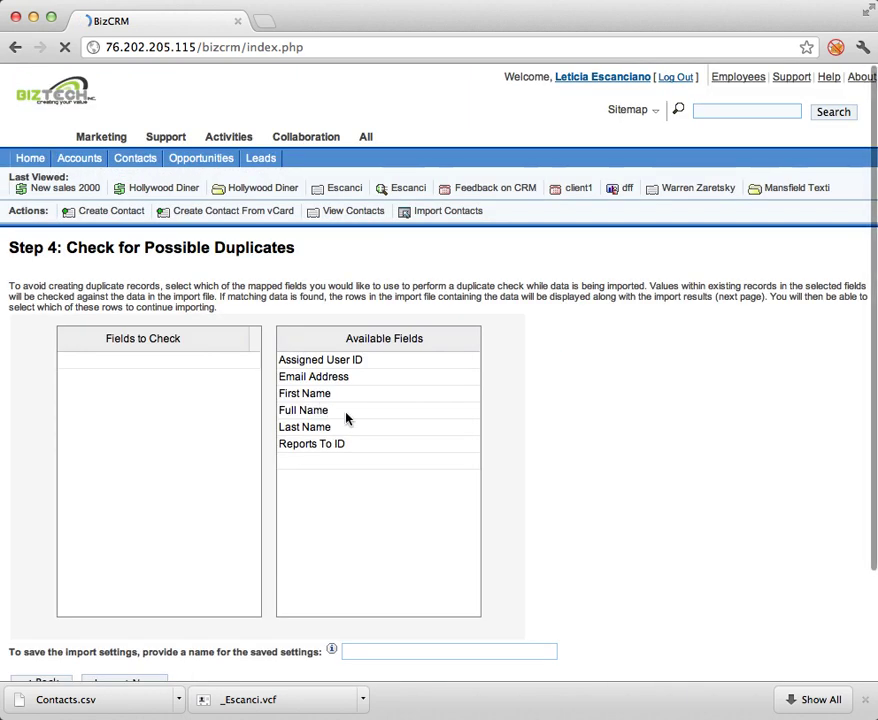
# View the Escanci contact page, showing Hollywood Diner Ltd and the Latin America Wiper blades campaign.
pyautogui.scroll(-3, 355, 513)
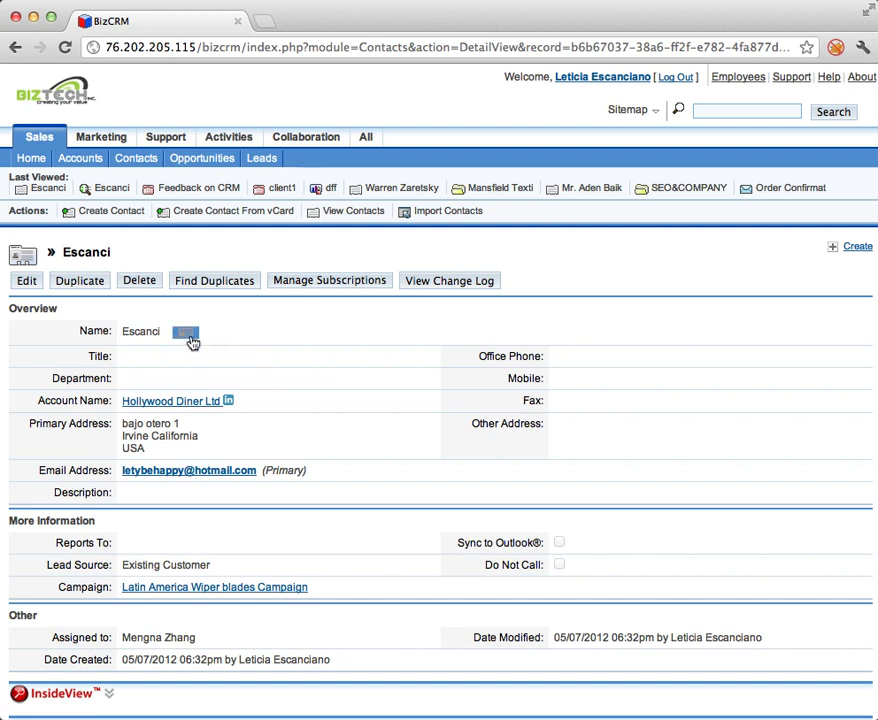
# Download Escanci's vCard, then browse the Accounts list of 58 accounts including Hollywood Diner Ltd.
pyautogui.click(190, 338)
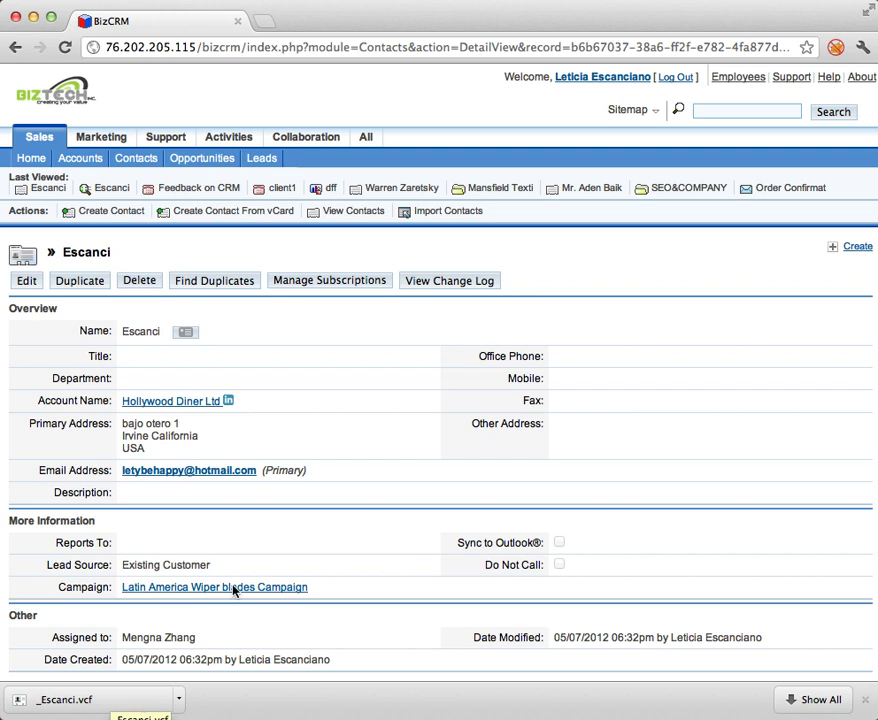
pyautogui.scroll(-1, 303, 516)
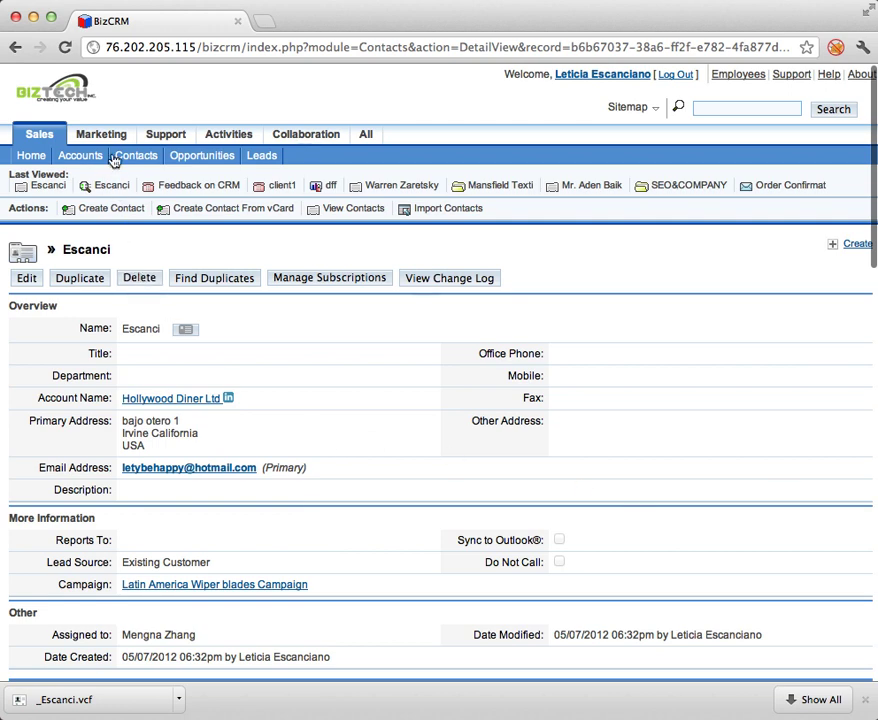
pyautogui.click(80, 157)
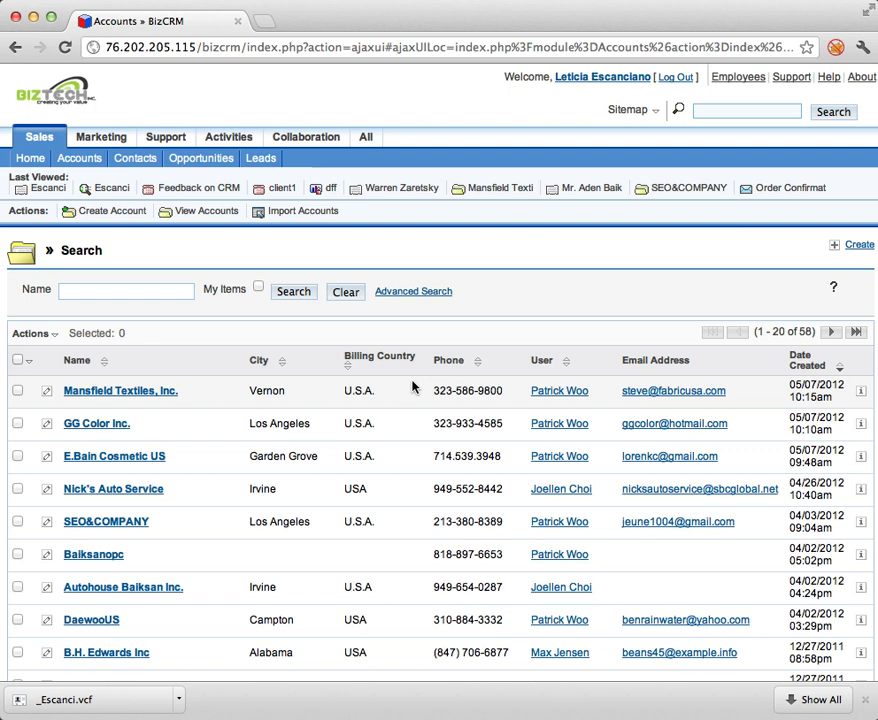
pyautogui.scroll(-5, 160, 490)
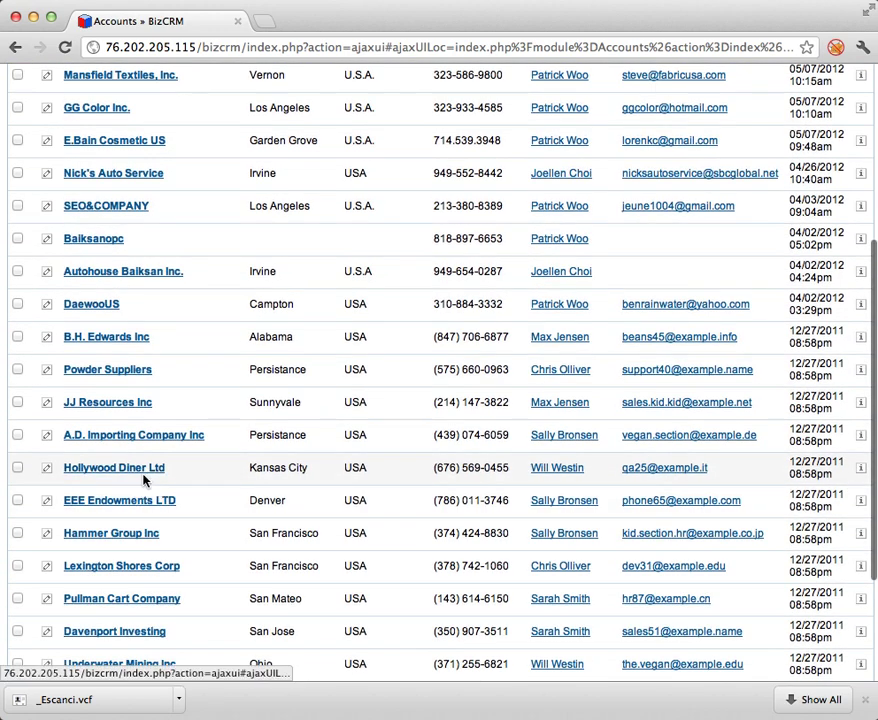
pyautogui.click(146, 476)
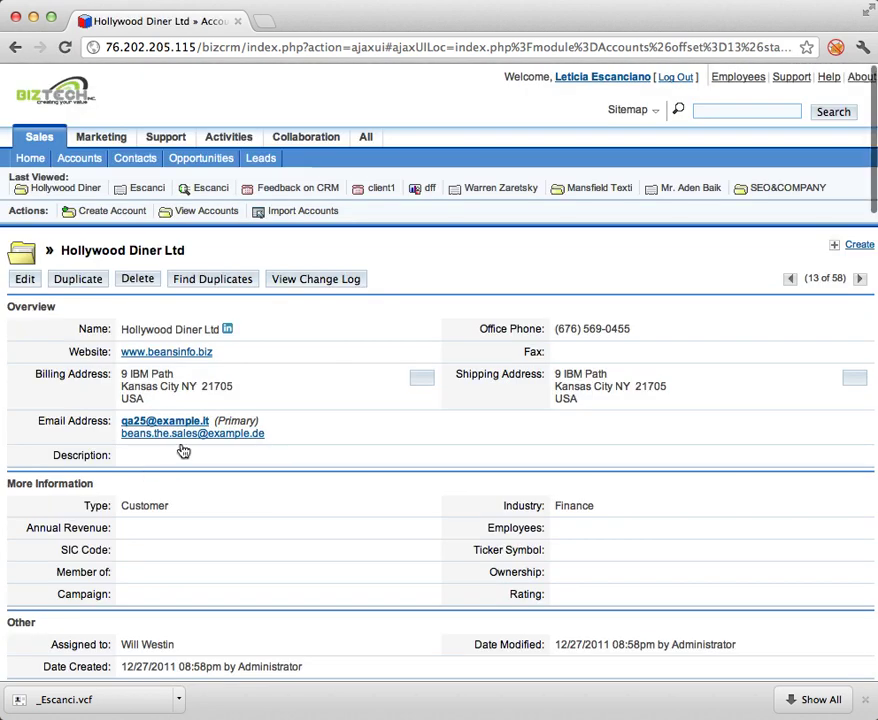
pyautogui.scroll(-2, 228, 395)
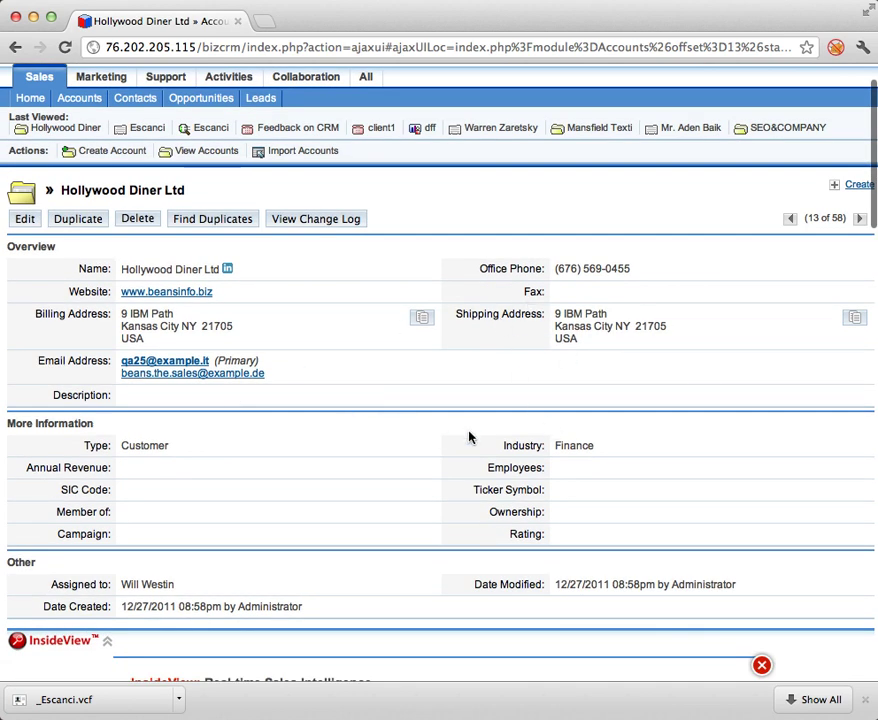
pyautogui.scroll(-3, 293, 510)
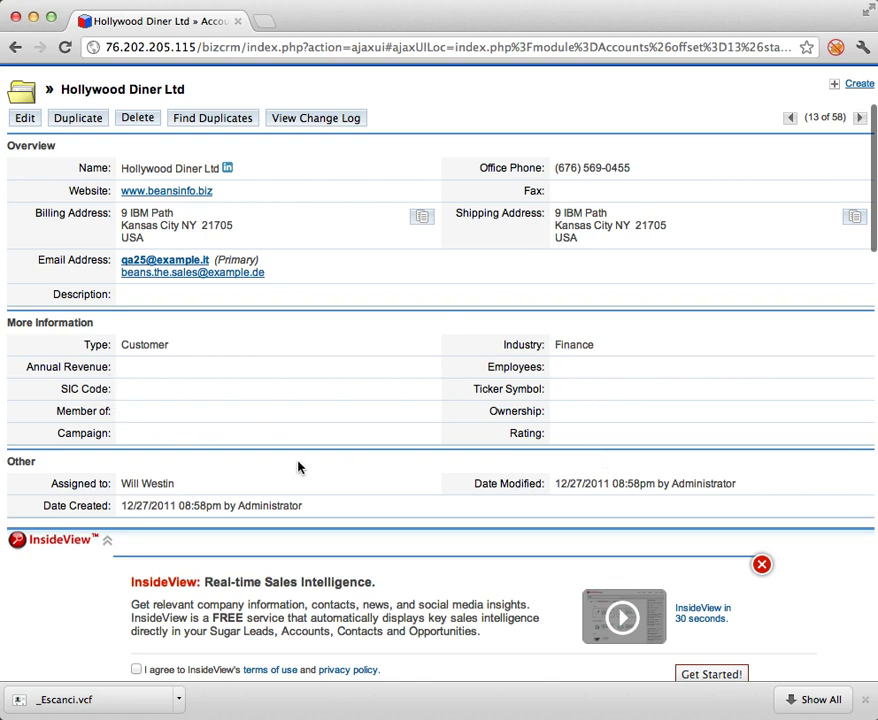
pyautogui.scroll(-5, 298, 467)
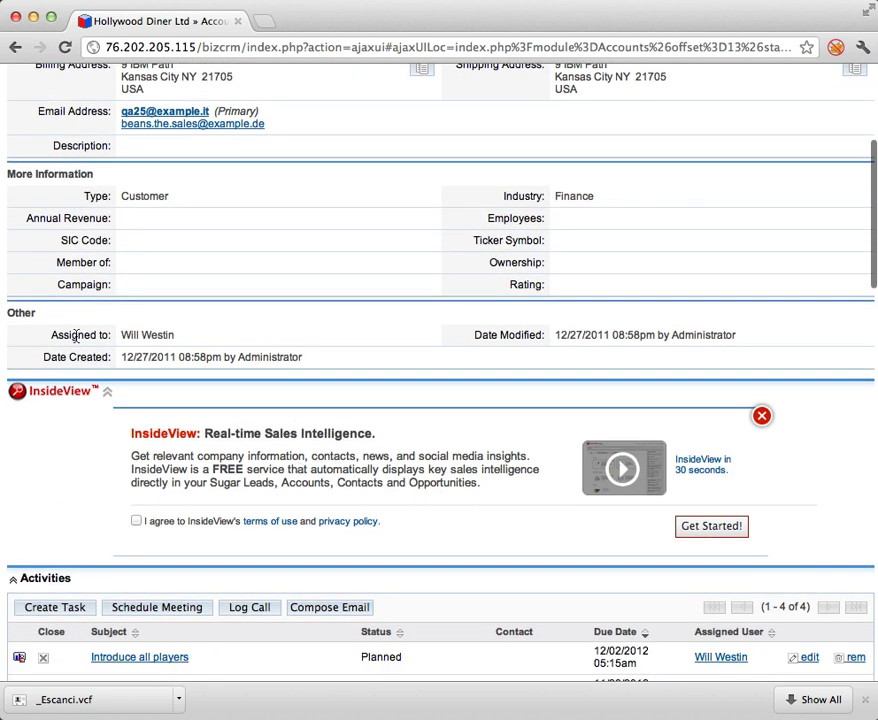
pyautogui.click(103, 330)
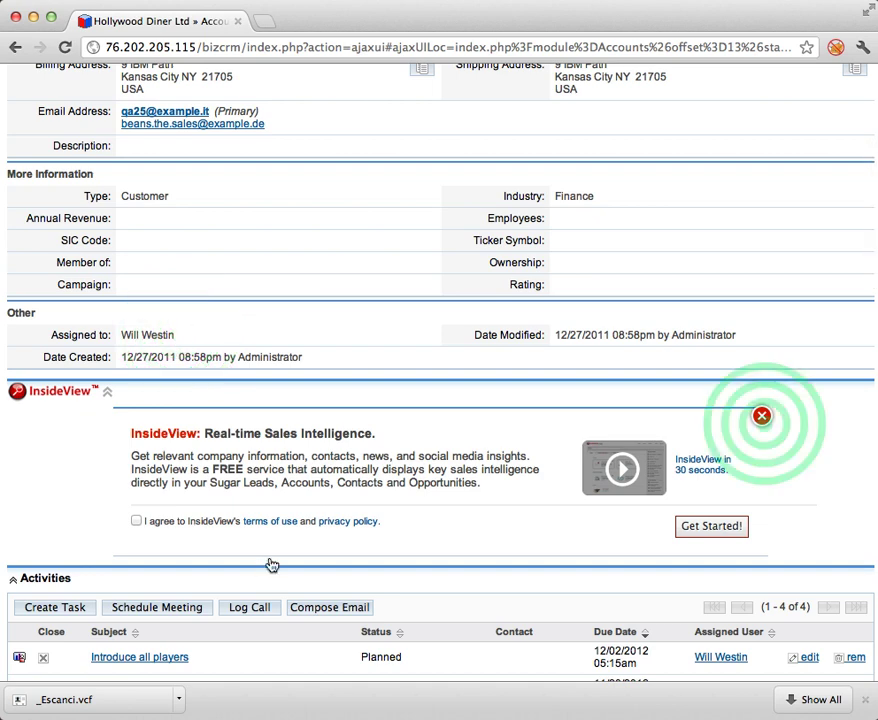
pyautogui.click(762, 416)
pyautogui.scroll(-2, 535, 502)
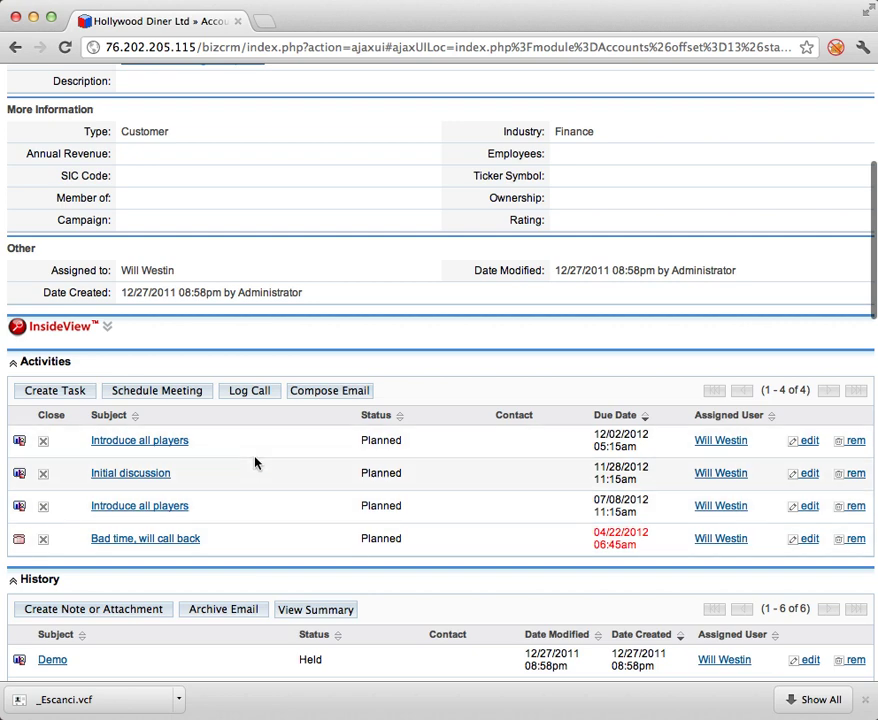
pyautogui.scroll(-1, 255, 463)
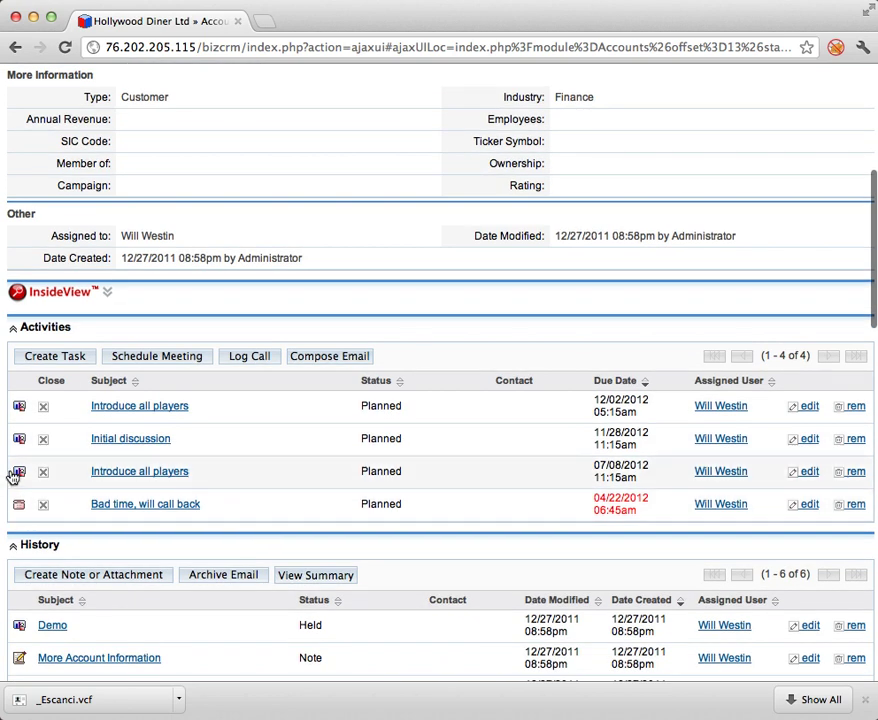
pyautogui.scroll(-4, 121, 513)
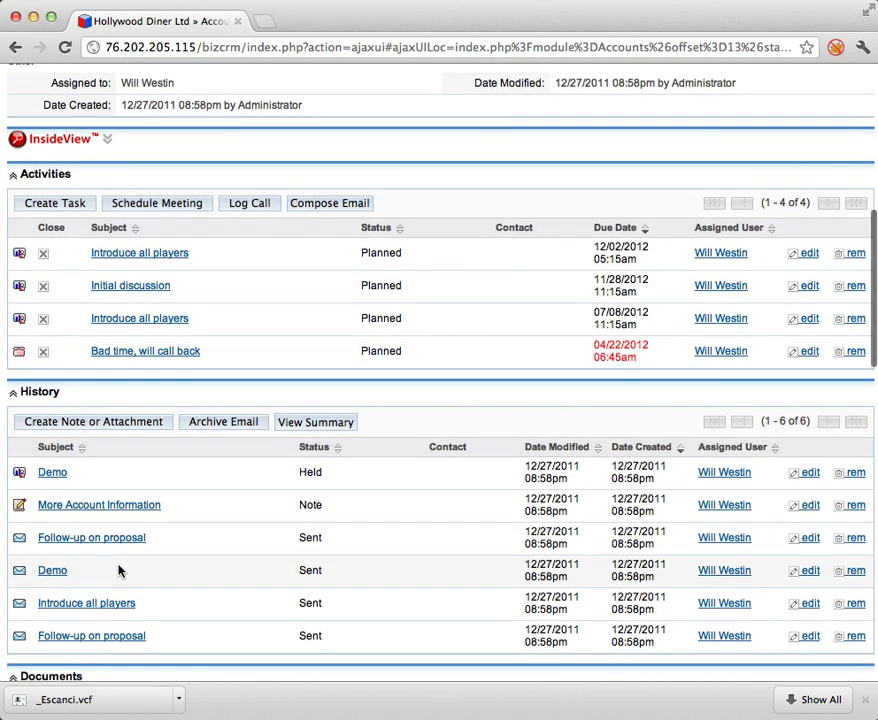
pyautogui.scroll(-6, 123, 470)
pyautogui.scroll(-8, 122, 492)
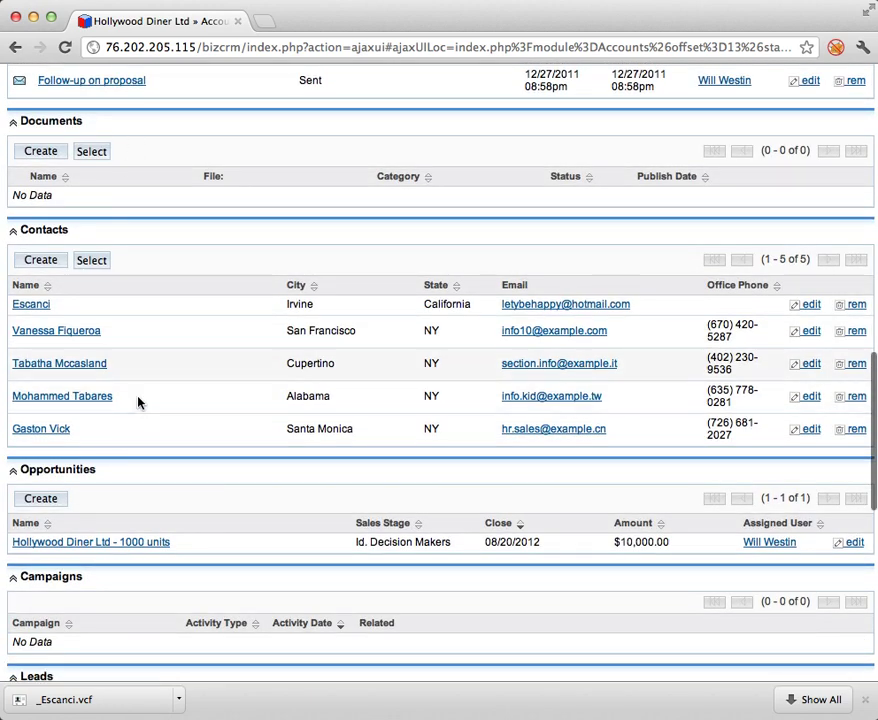
pyautogui.scroll(6, 135, 390)
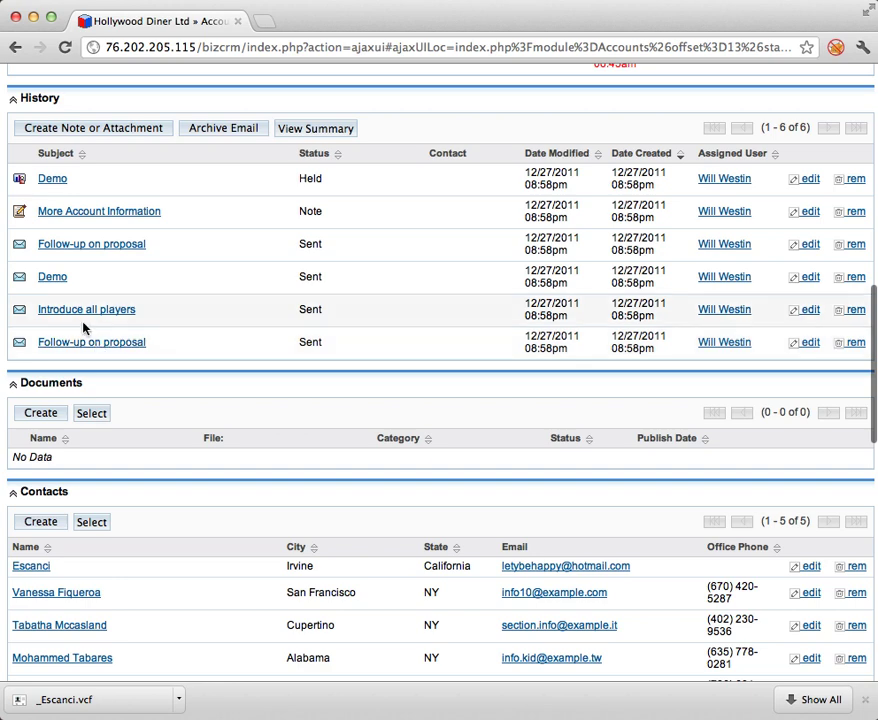
pyautogui.scroll(-1, 116, 424)
pyautogui.scroll(-5, 116, 422)
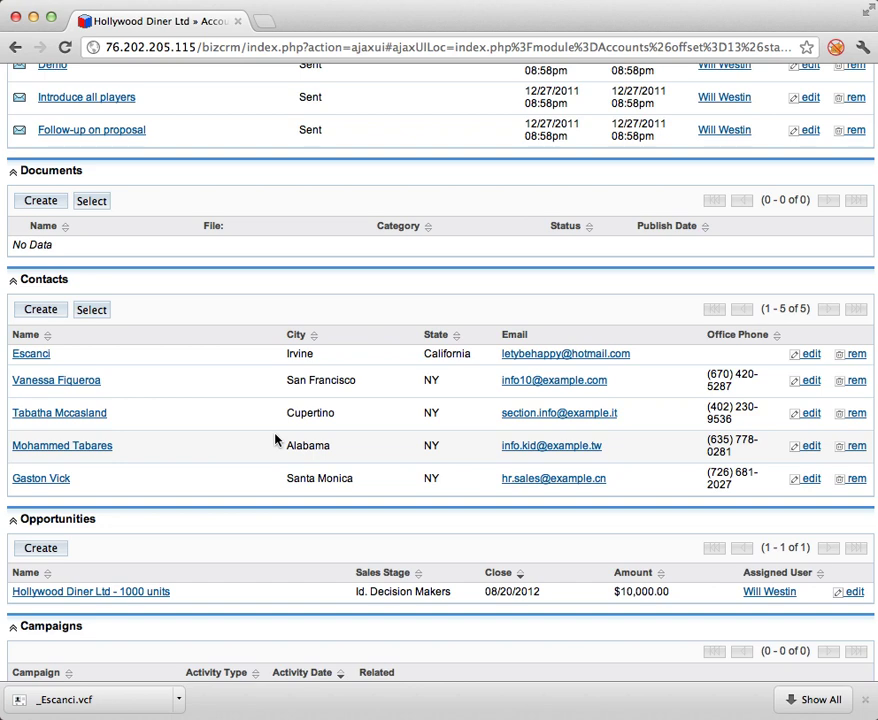
pyautogui.scroll(-3, 276, 438)
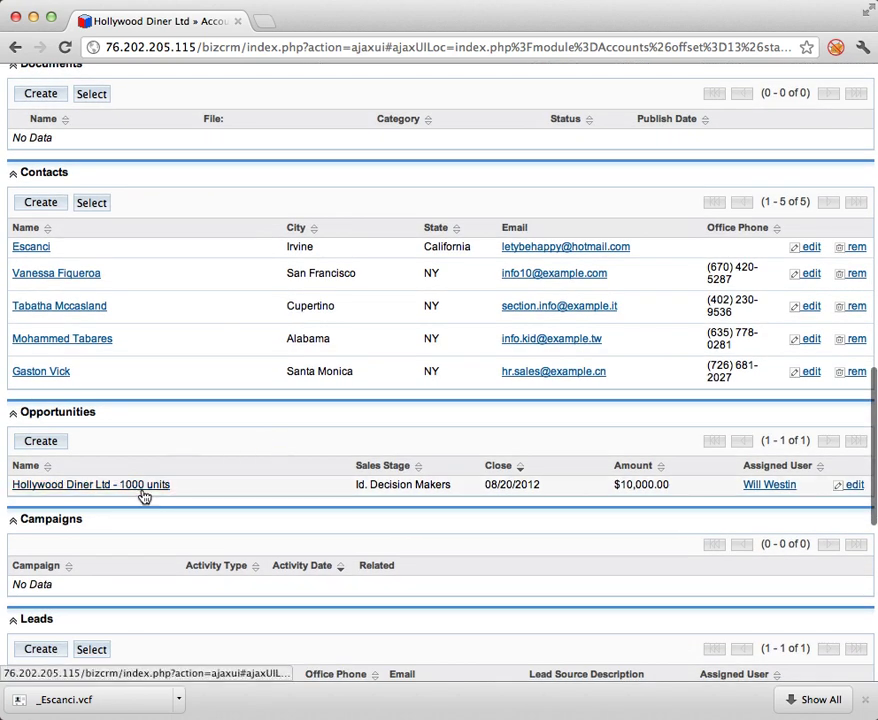
pyautogui.scroll(-3, 202, 506)
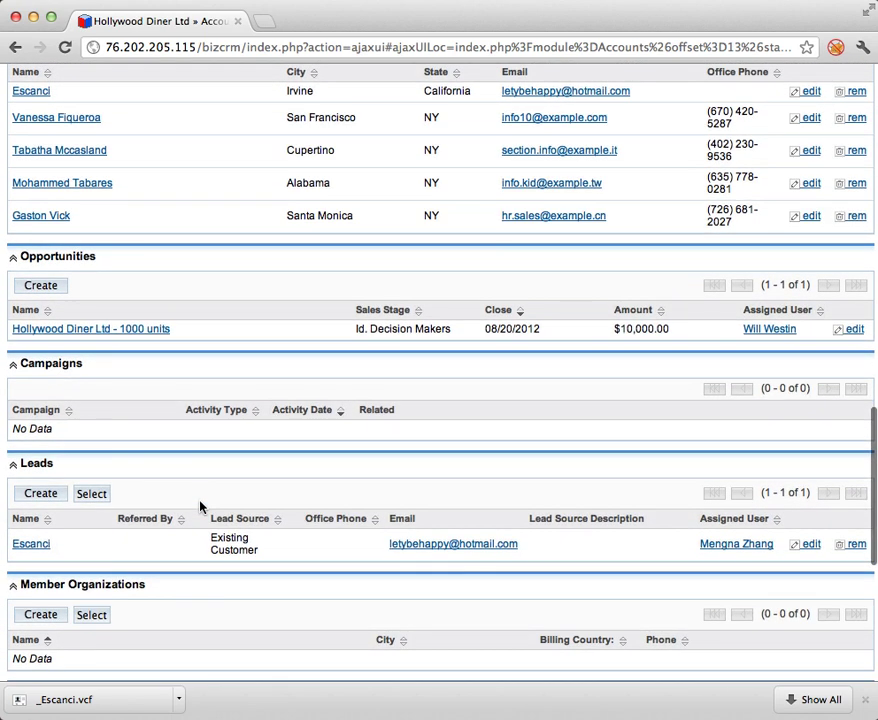
pyautogui.scroll(-5, 200, 507)
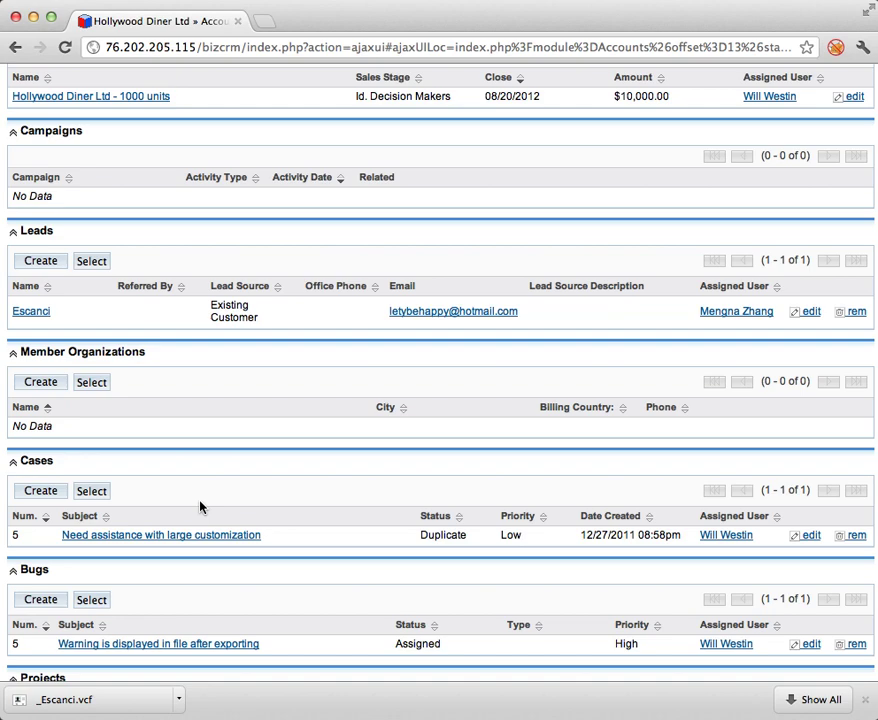
pyautogui.scroll(-4, 200, 507)
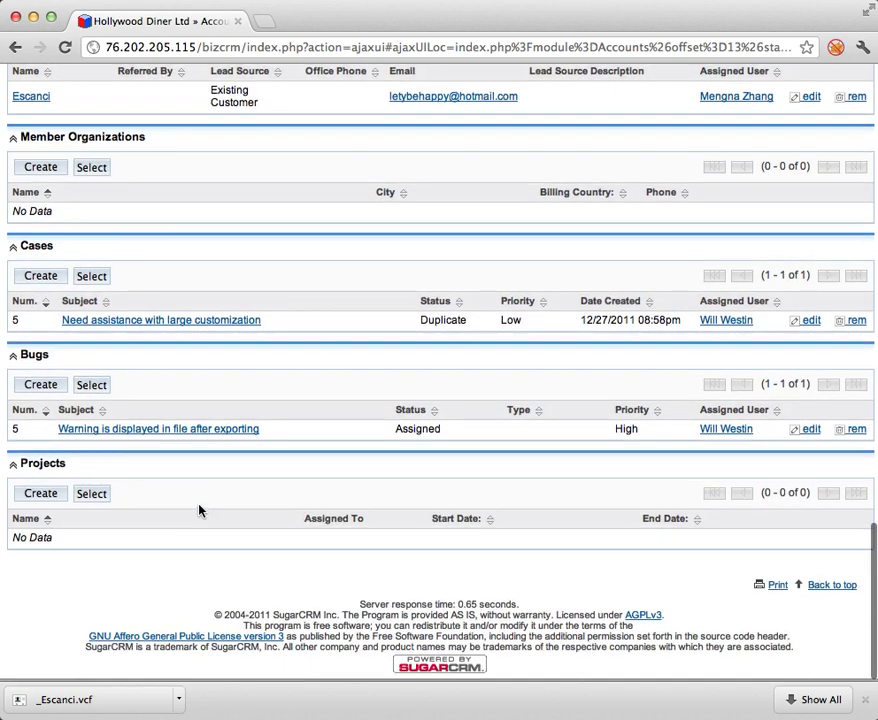
pyautogui.scroll(4, 199, 511)
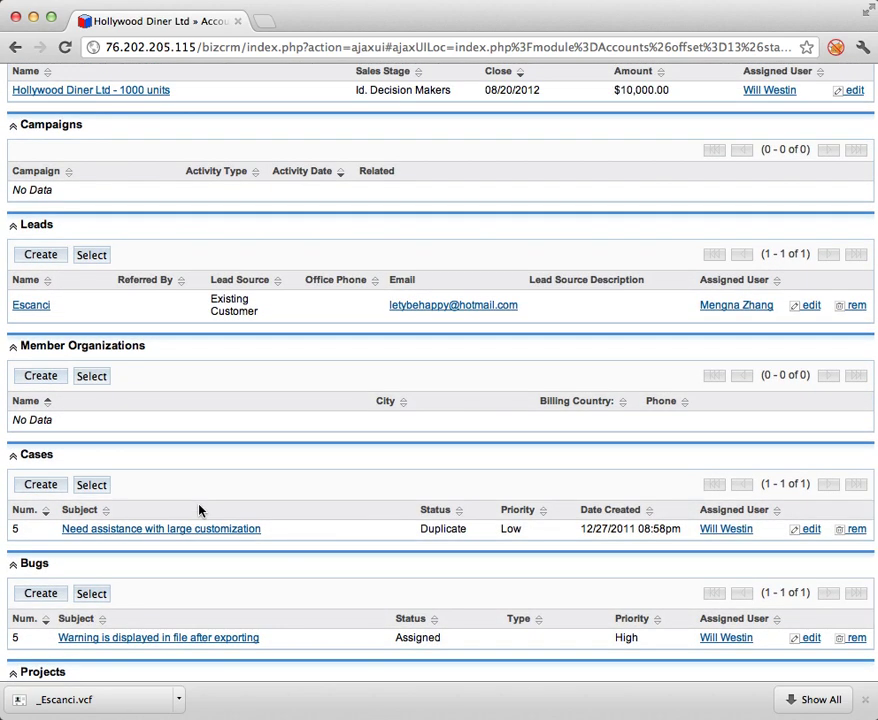
pyautogui.scroll(15, 216, 481)
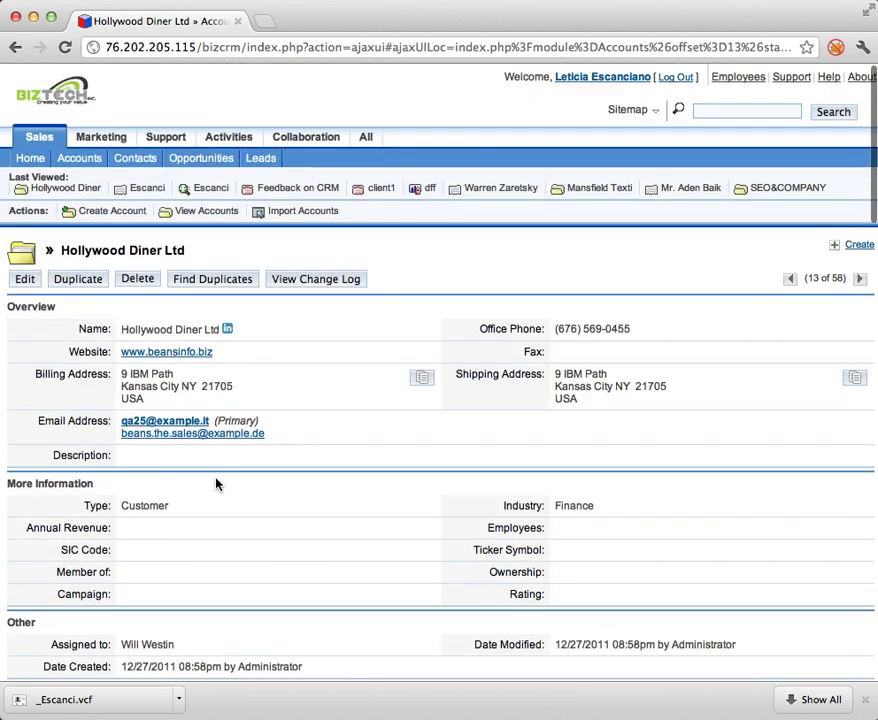
# Open the Hollywood Diner Ltd - 1000 units opportunity ($10,000, 60%) from the Opportunities list.
pyautogui.click(204, 160)
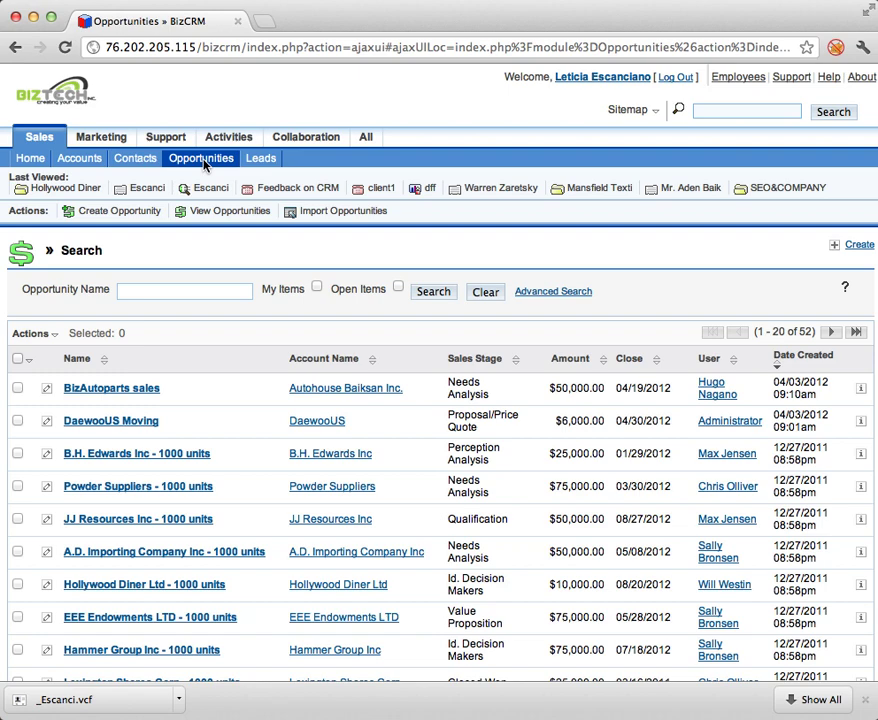
pyautogui.scroll(-5, 206, 462)
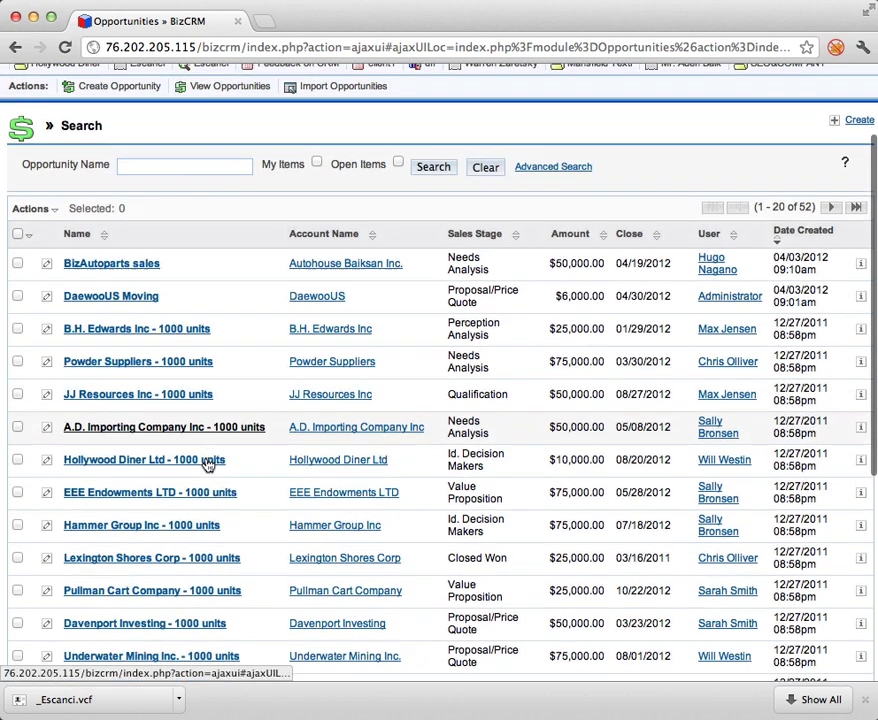
pyautogui.scroll(-2, 206, 462)
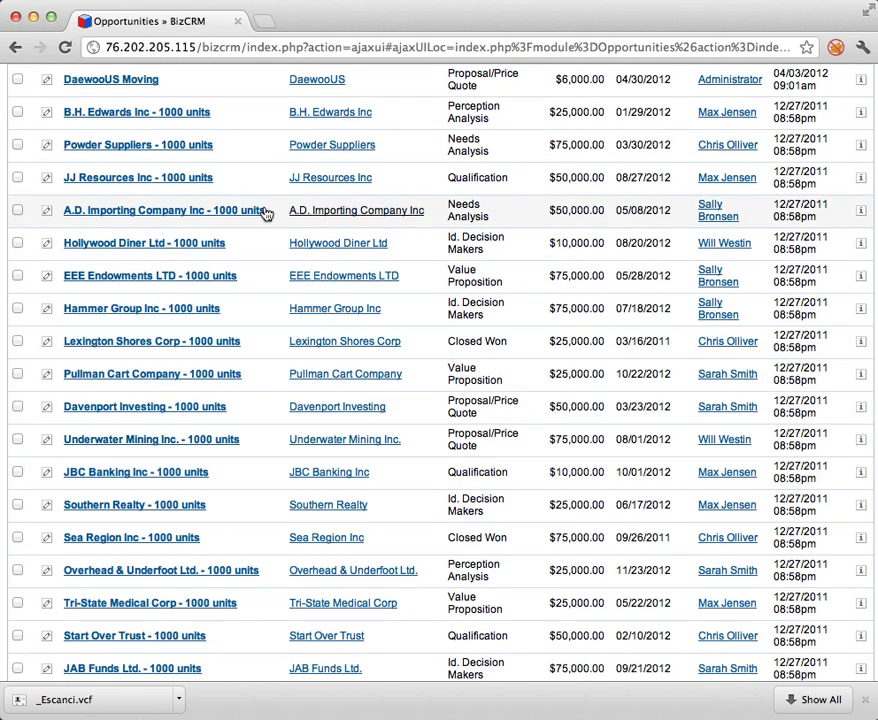
pyautogui.click(203, 245)
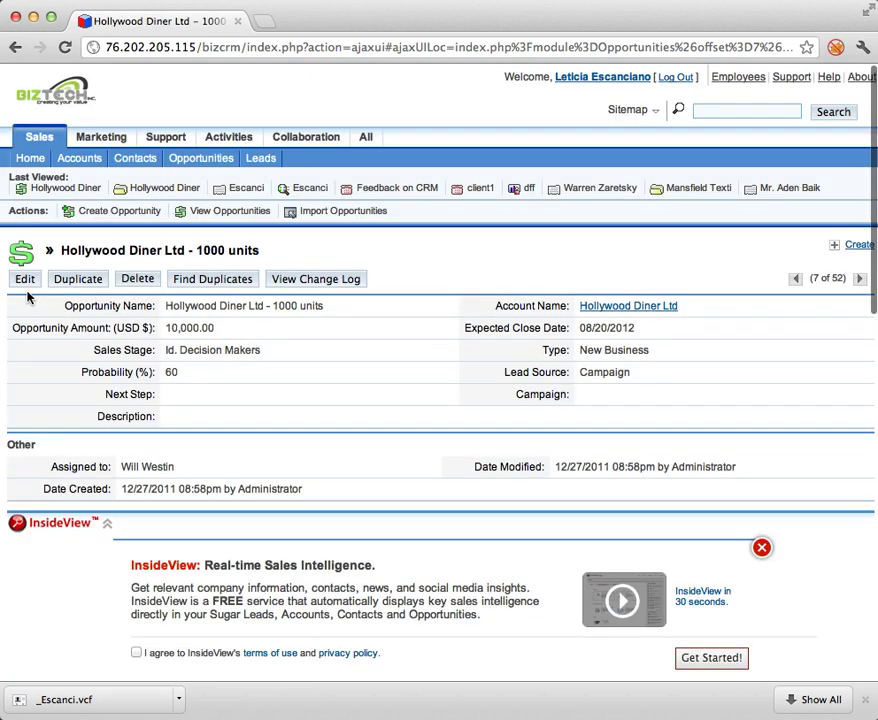
pyautogui.click(133, 213)
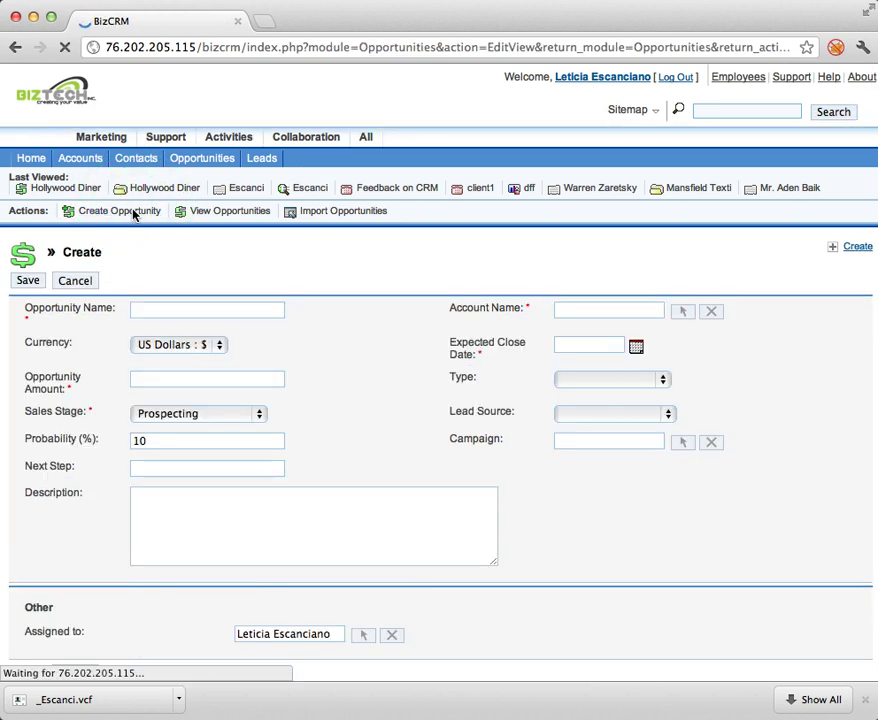
# Name the opportunity New sales 2000 units, with account Hollywood Diner Ltd, closing 05/22/2012.
pyautogui.click(185, 306)
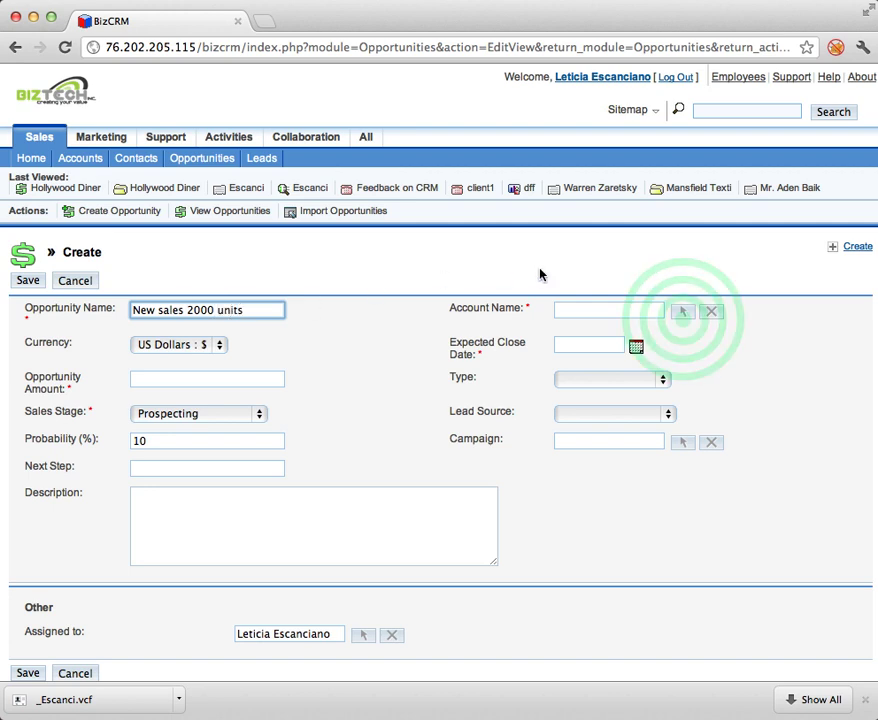
pyautogui.click(682, 311)
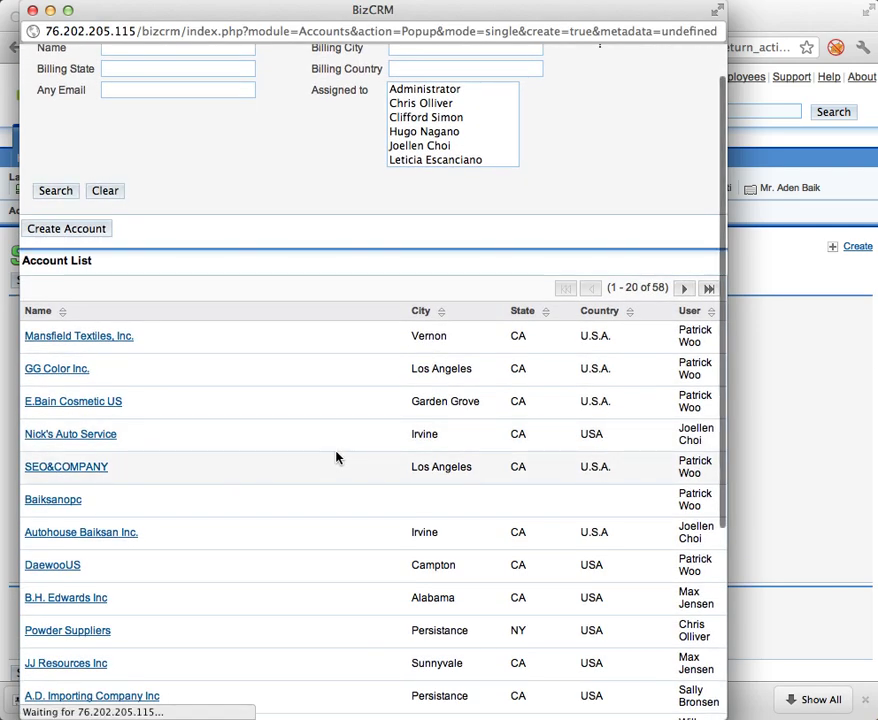
pyautogui.scroll(-5, 336, 457)
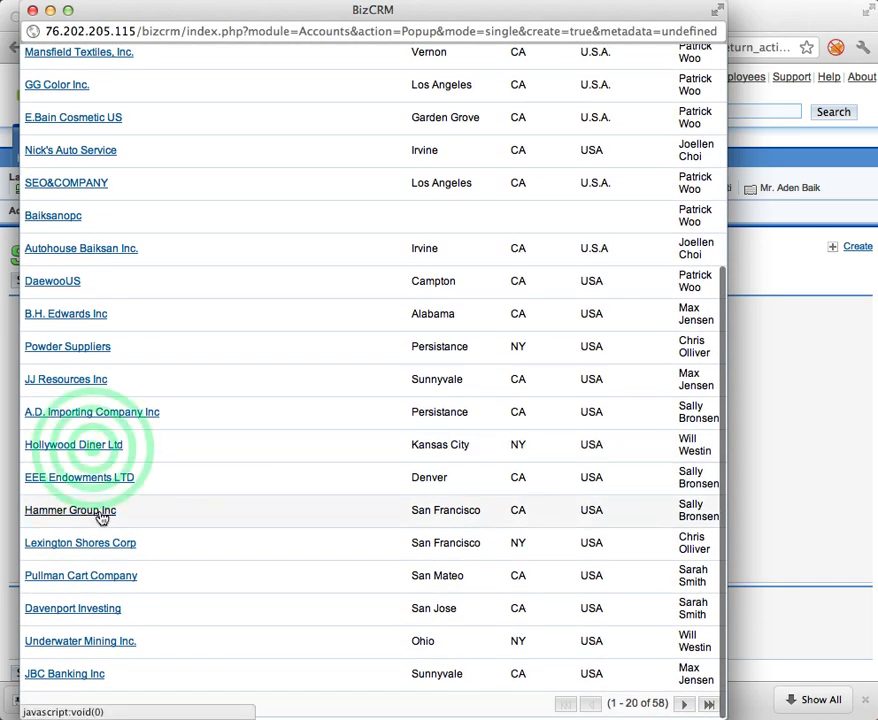
pyautogui.click(115, 447)
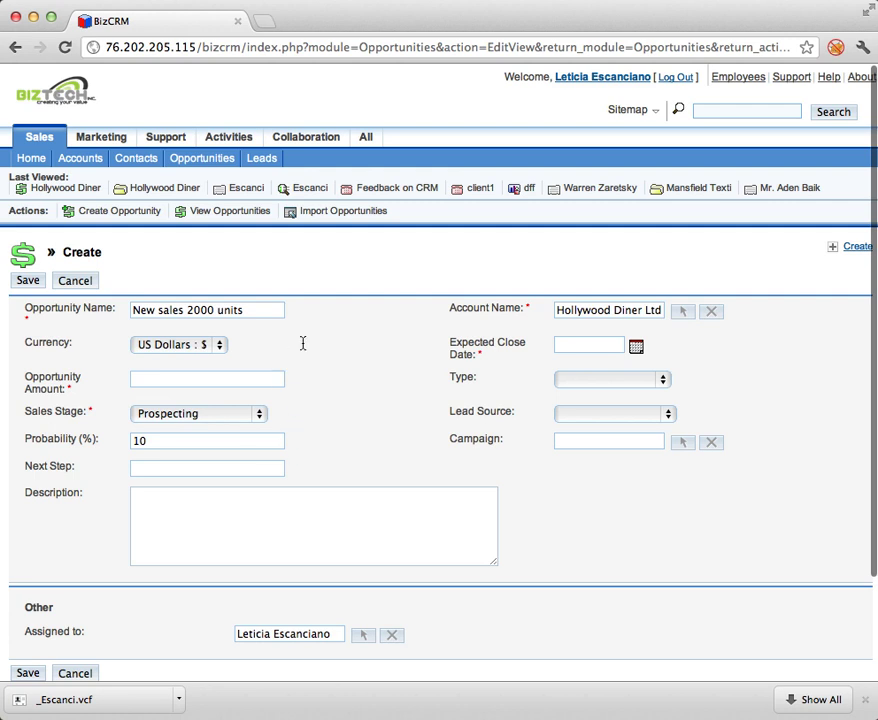
pyautogui.click(636, 346)
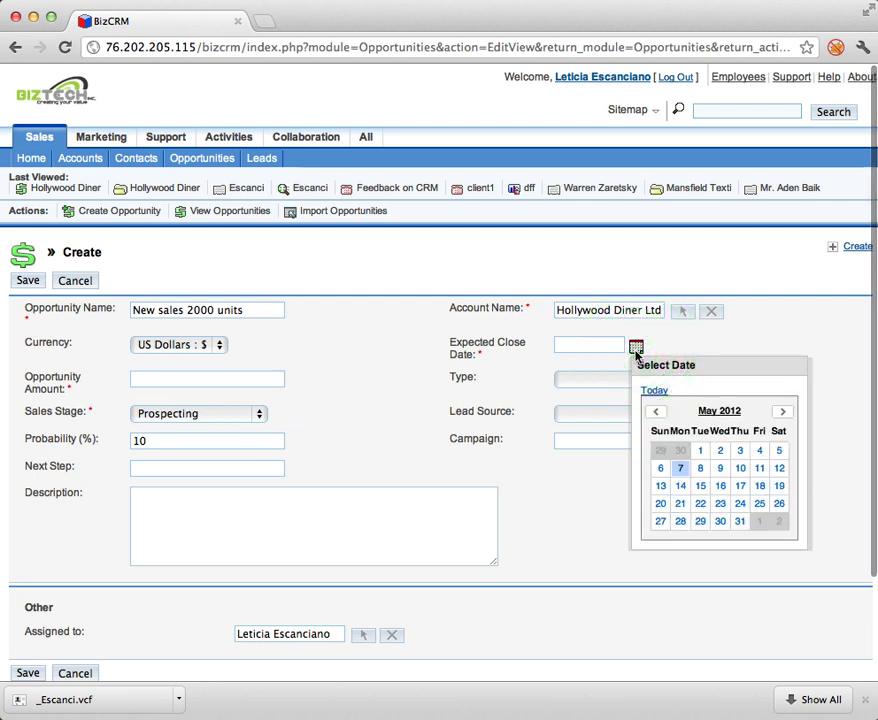
pyautogui.click(695, 506)
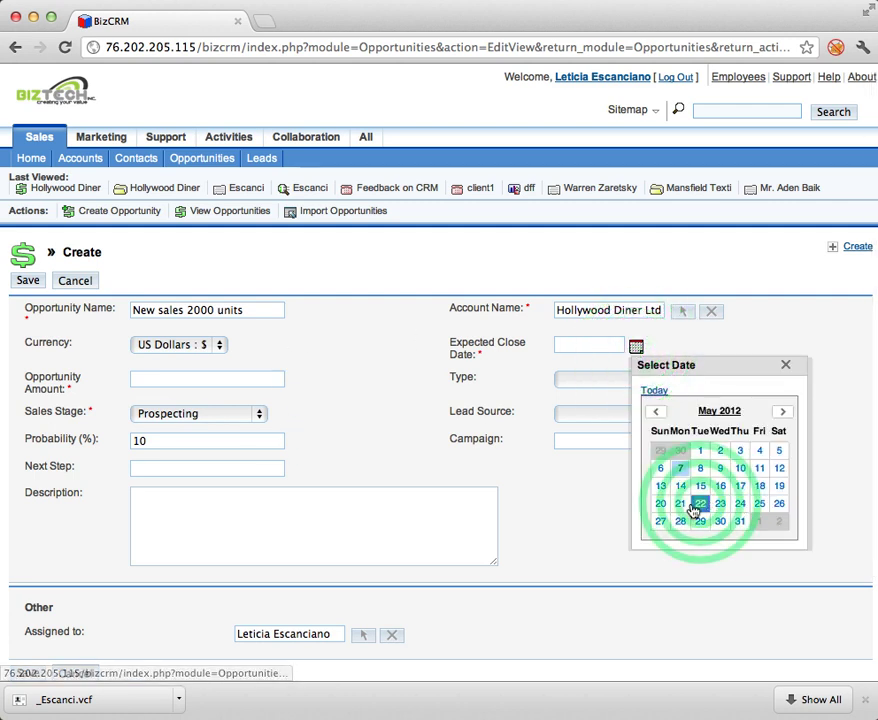
# Set the opportunity type to Existing Business, leaving lead source unchanged.
pyautogui.click(566, 385)
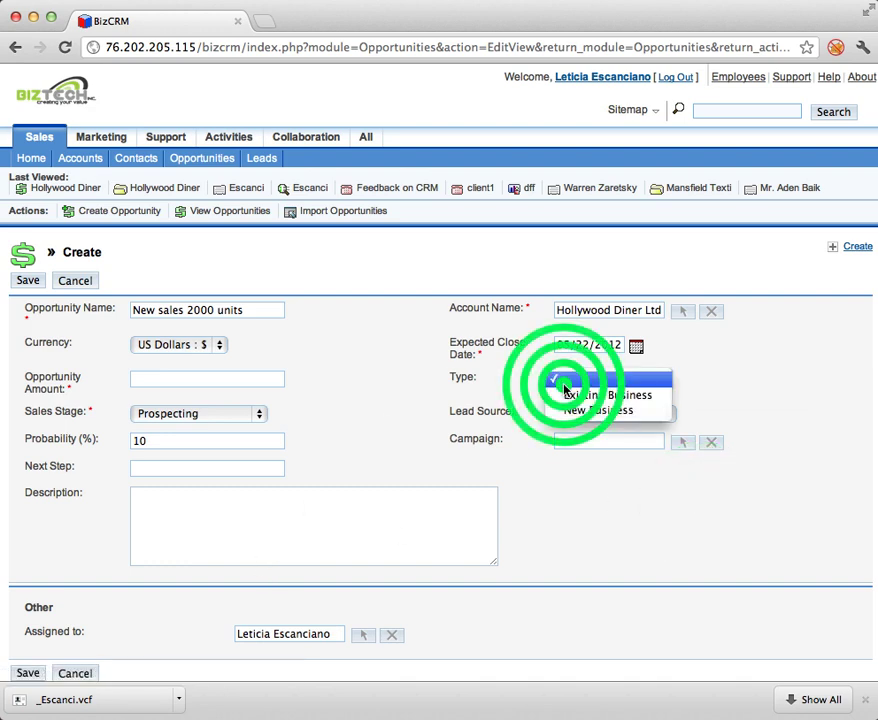
pyautogui.click(566, 396)
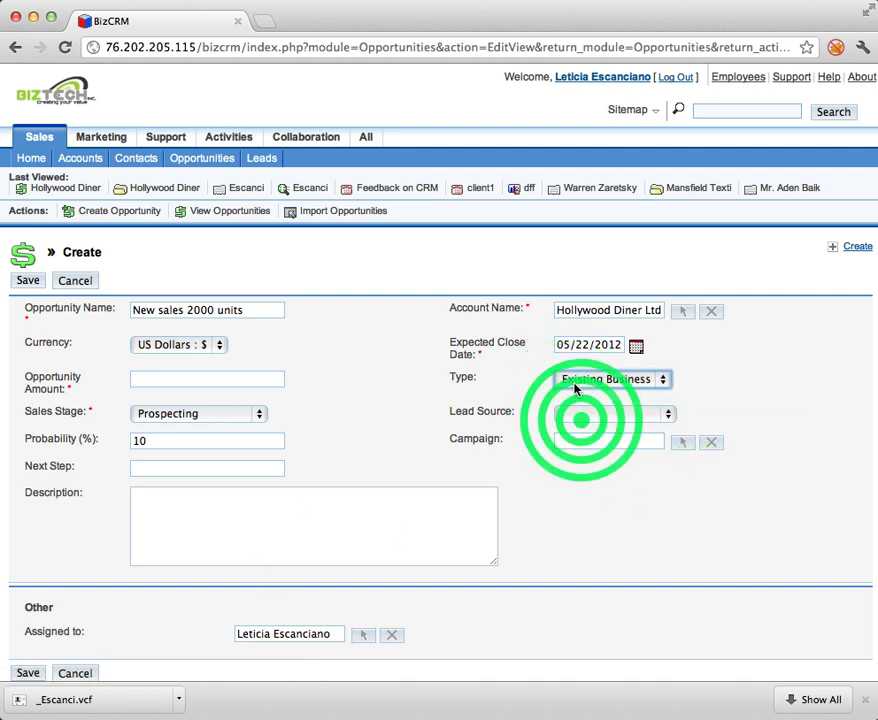
pyautogui.click(580, 413)
pyautogui.click(362, 441)
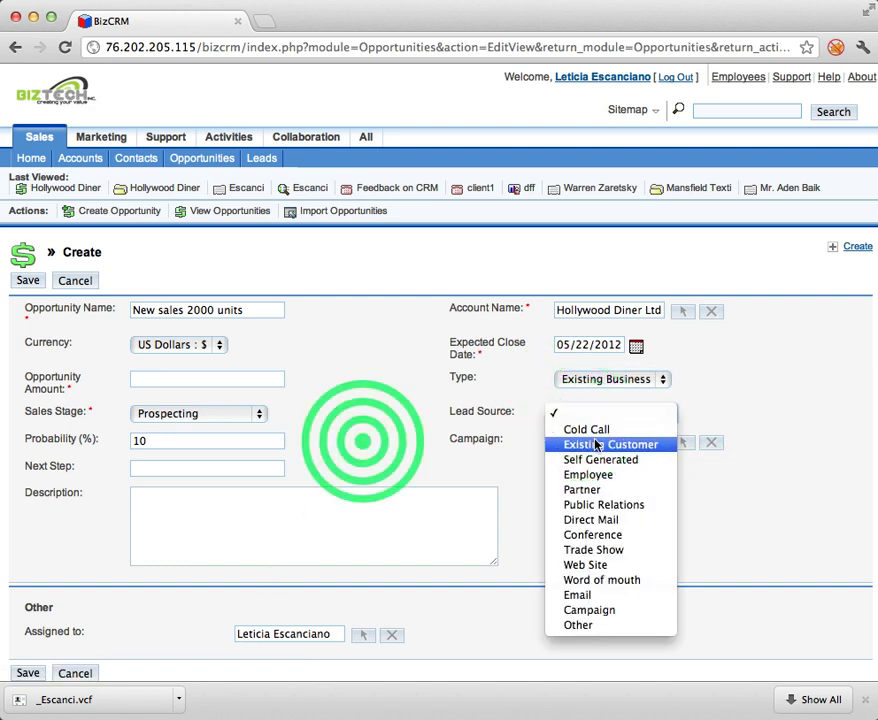
# Set the sales stage to Proposal/Price Quote after briefly trying Closed Won.
pyautogui.click(239, 423)
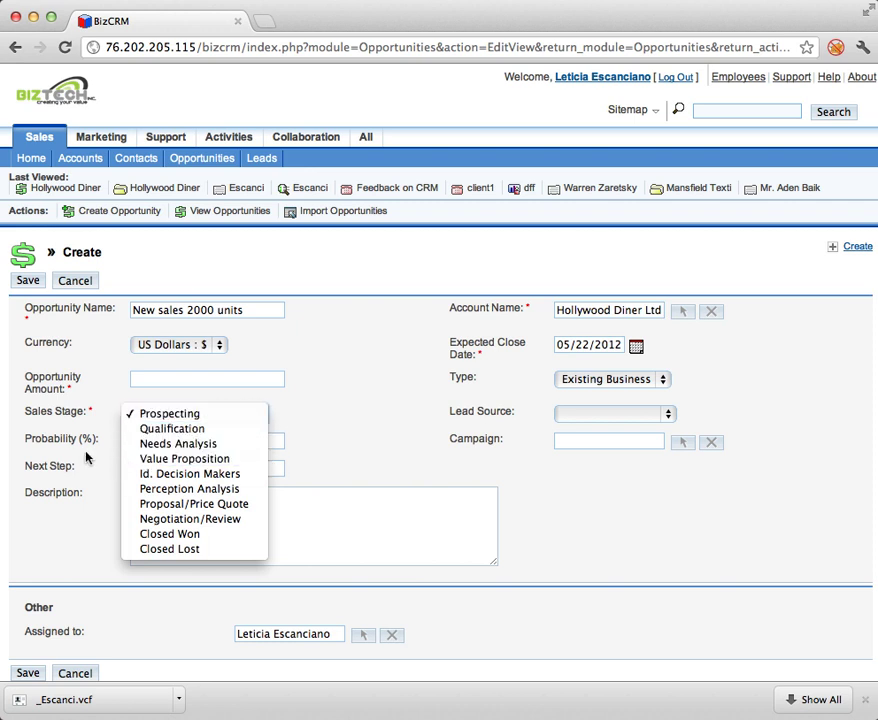
pyautogui.click(250, 505)
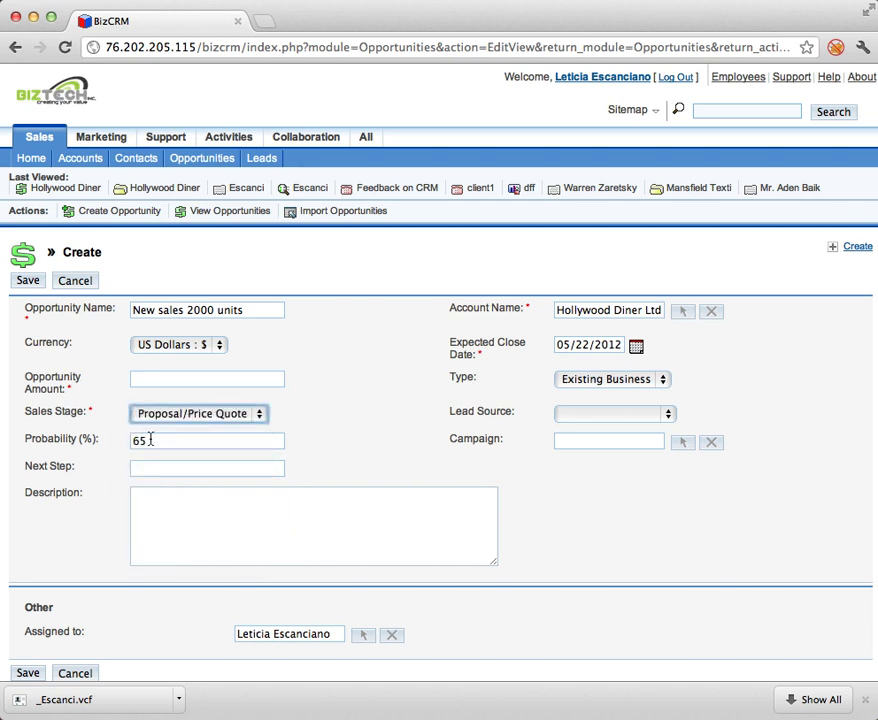
pyautogui.click(144, 440)
pyautogui.click(121, 441)
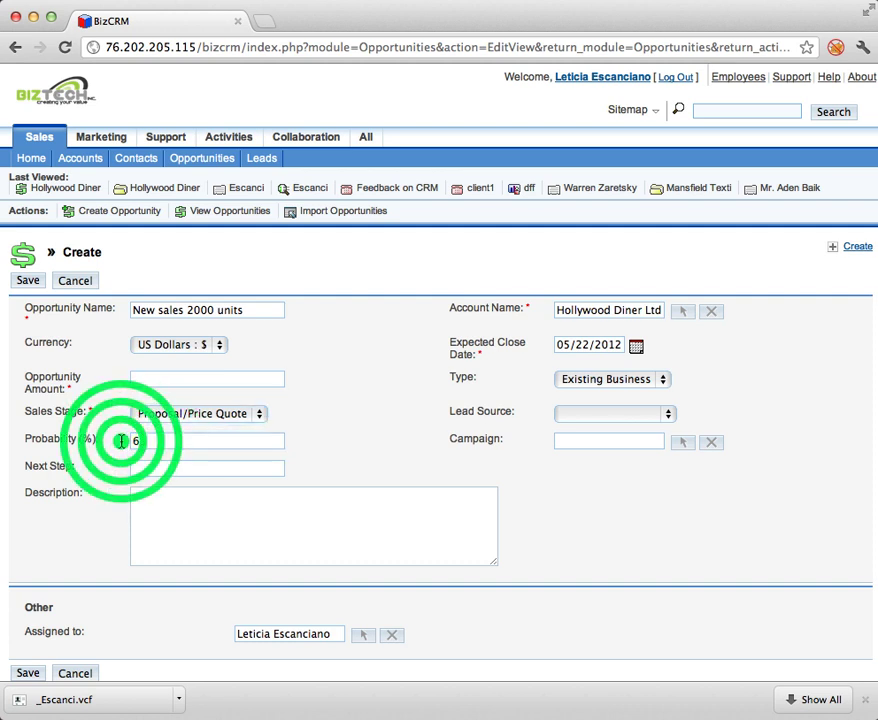
pyautogui.click(228, 413)
pyautogui.click(243, 450)
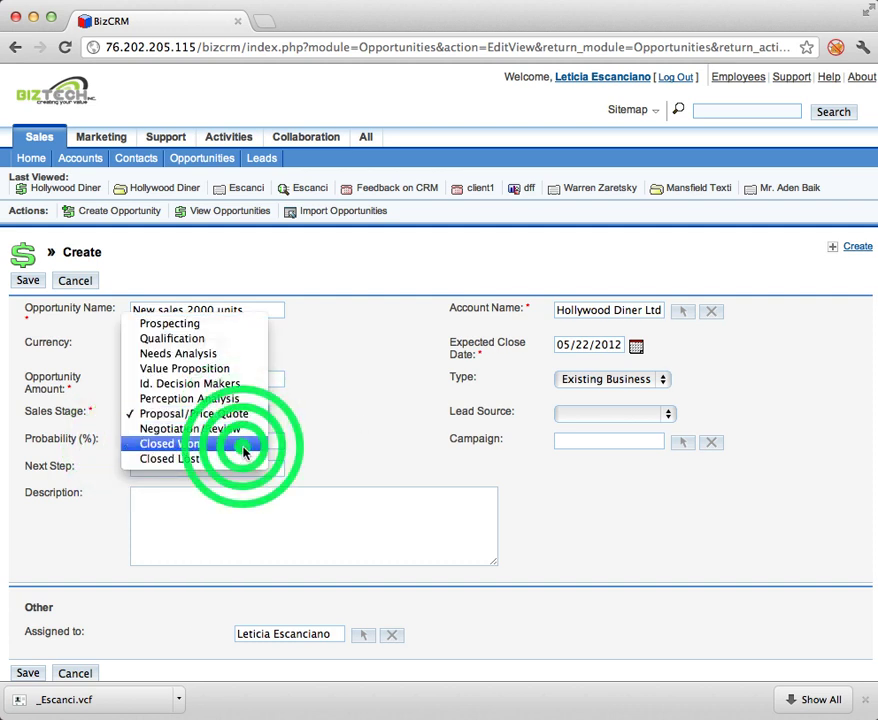
pyautogui.click(140, 440)
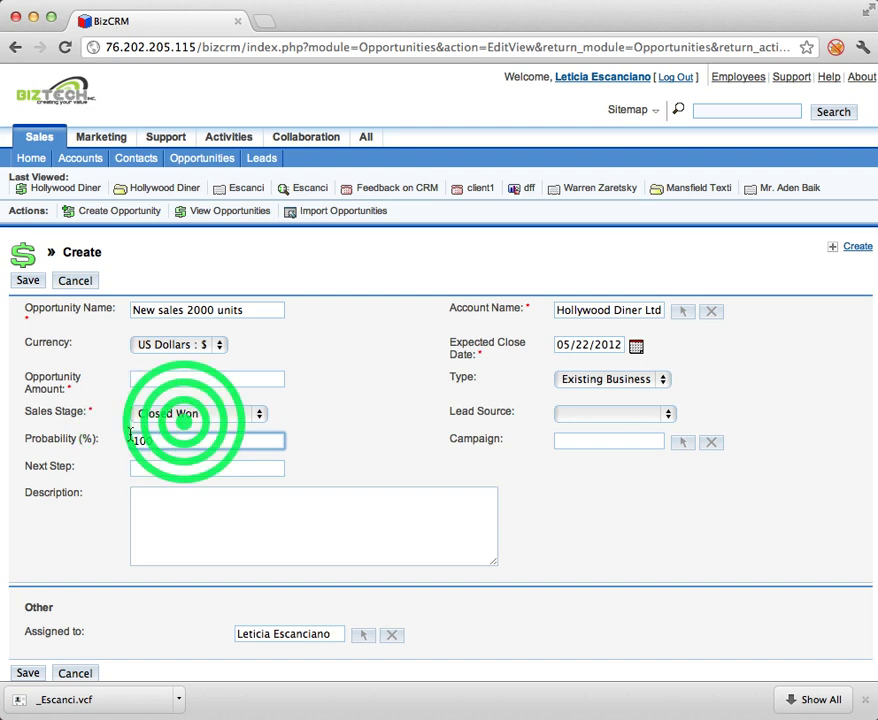
pyautogui.click(184, 415)
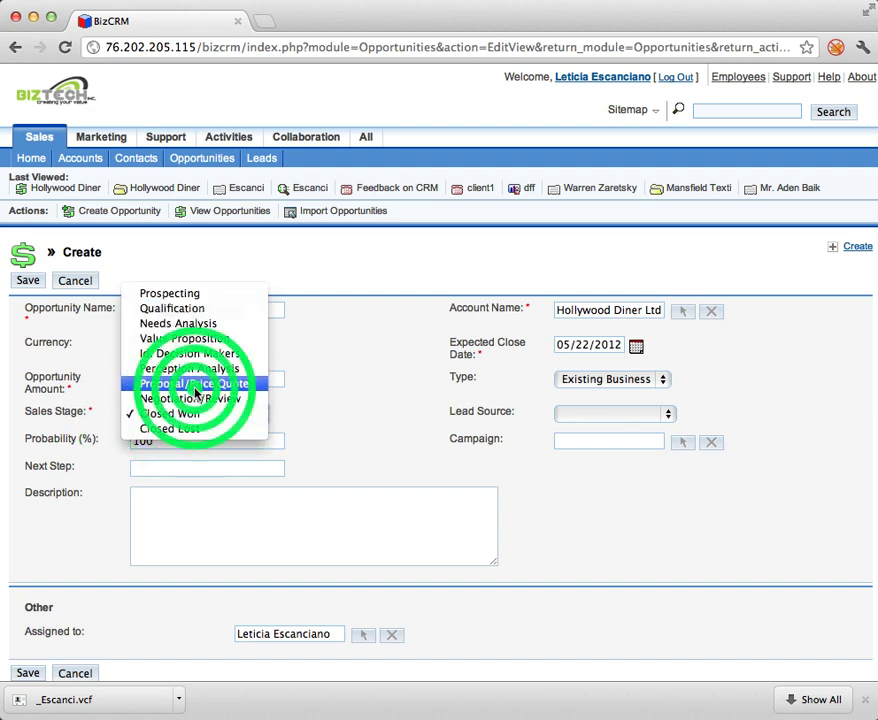
pyautogui.click(195, 385)
pyautogui.click(557, 484)
# Fill the required opportunity amount with 20000 after the missing-field warning, and save the opportunity.
pyautogui.scroll(-3, 557, 490)
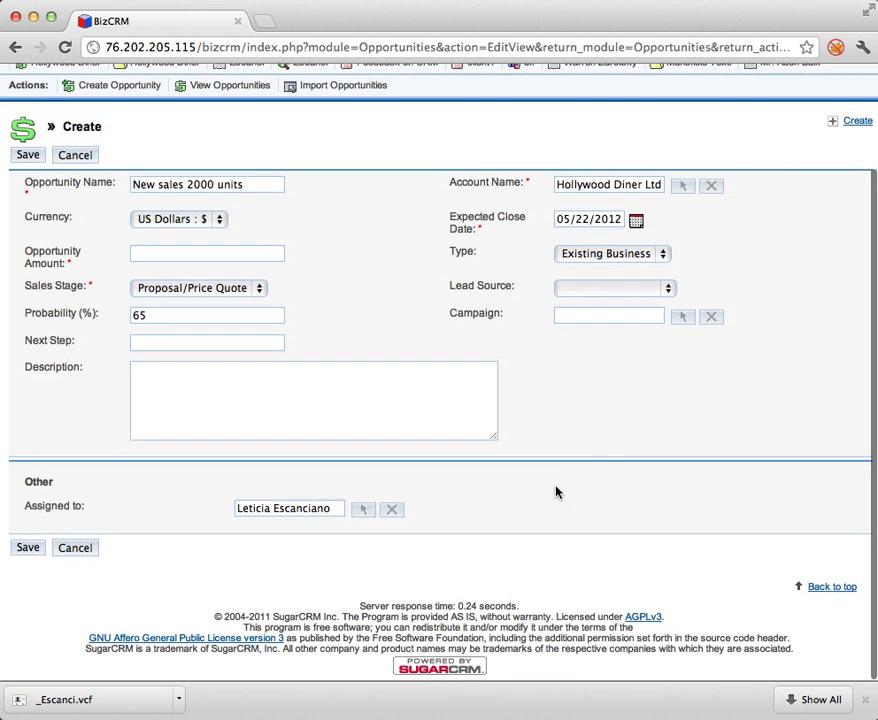
pyautogui.click(28, 548)
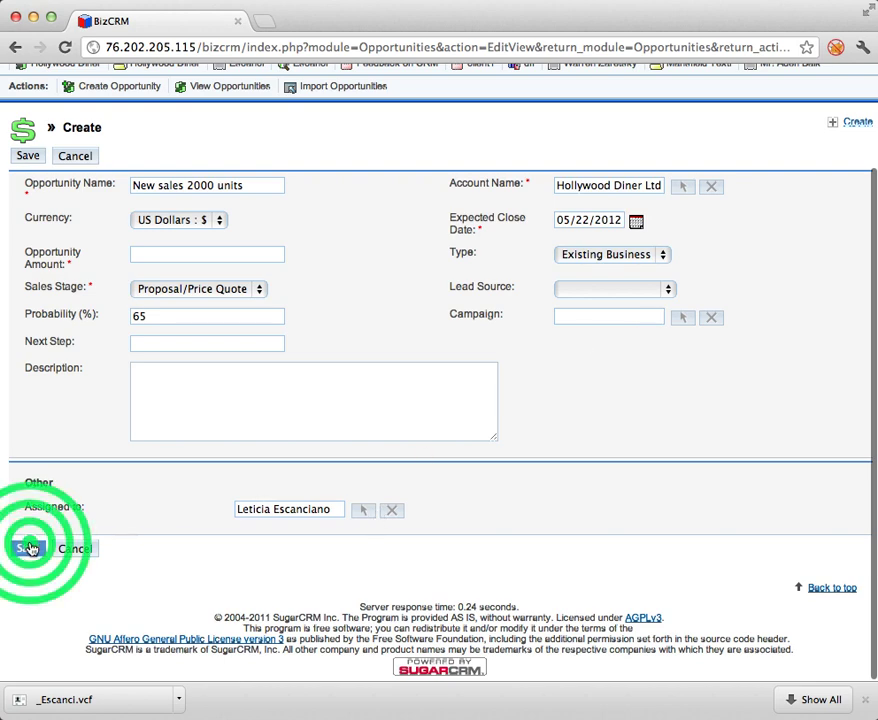
pyautogui.click(163, 254)
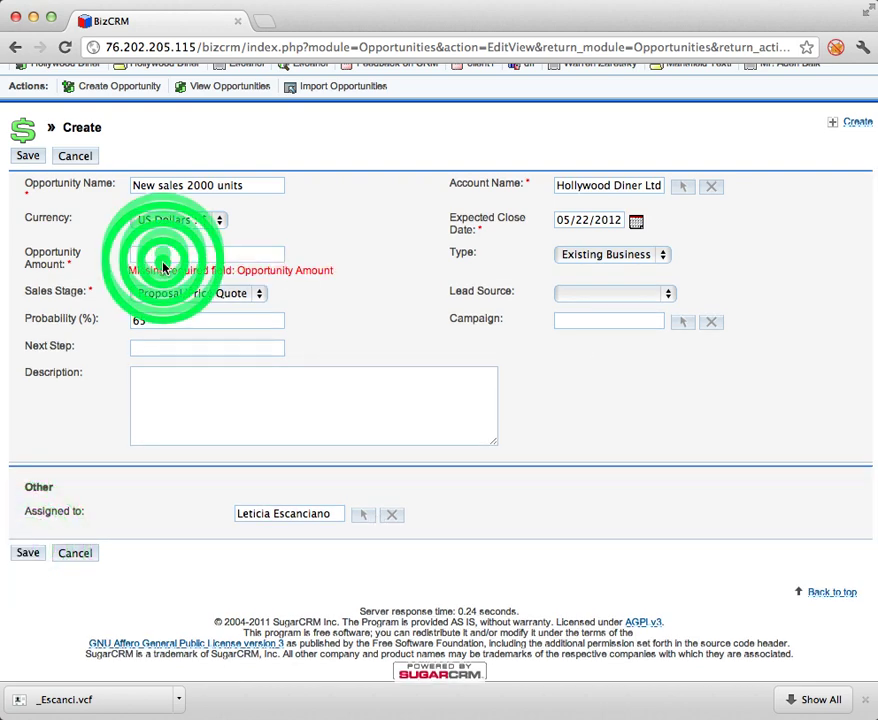
pyautogui.write('20000')
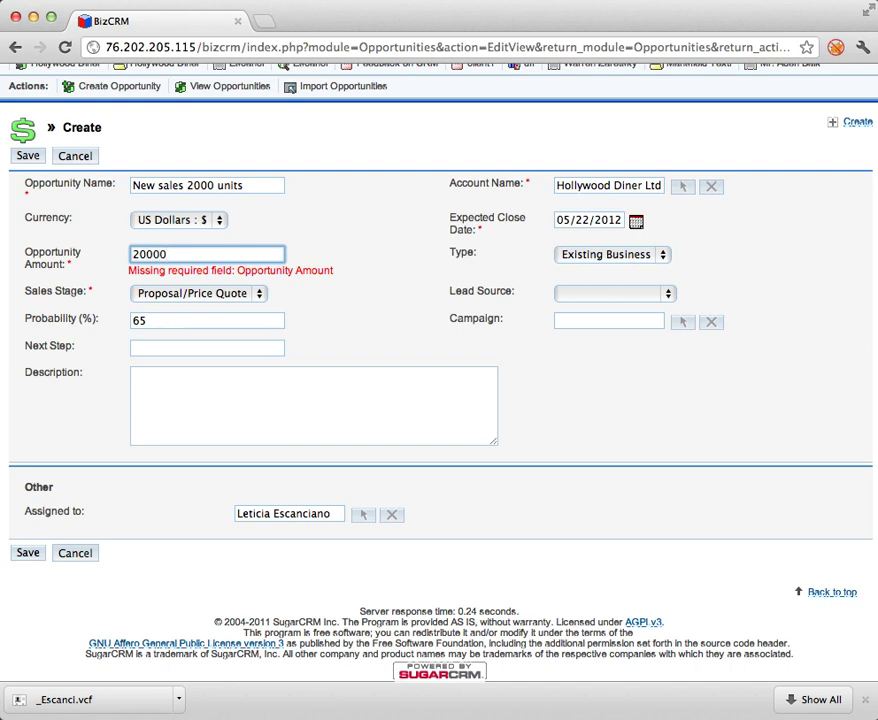
pyautogui.click(28, 552)
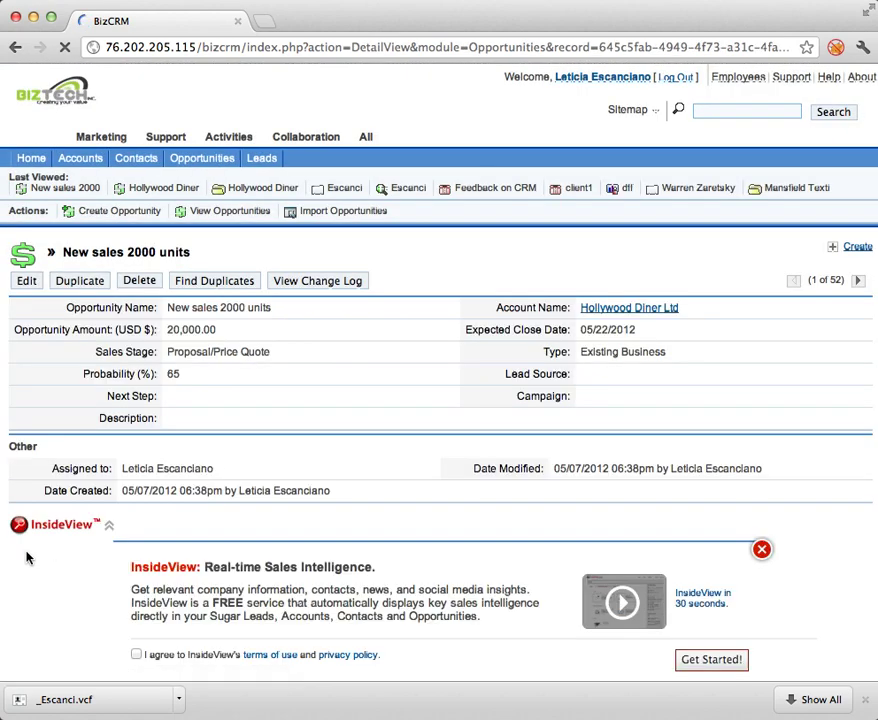
pyautogui.click(760, 546)
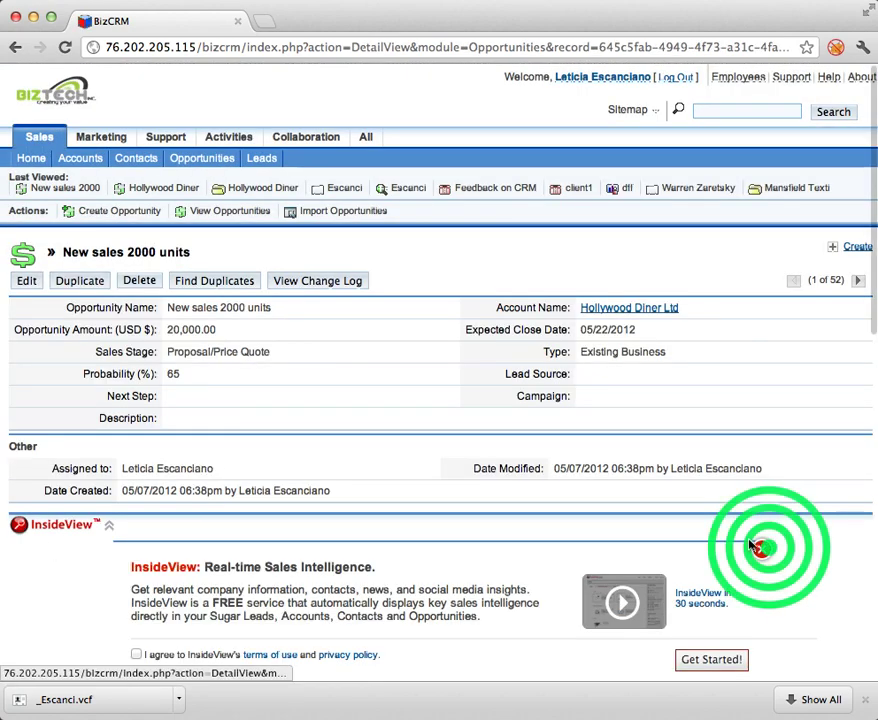
pyautogui.scroll(-2, 236, 343)
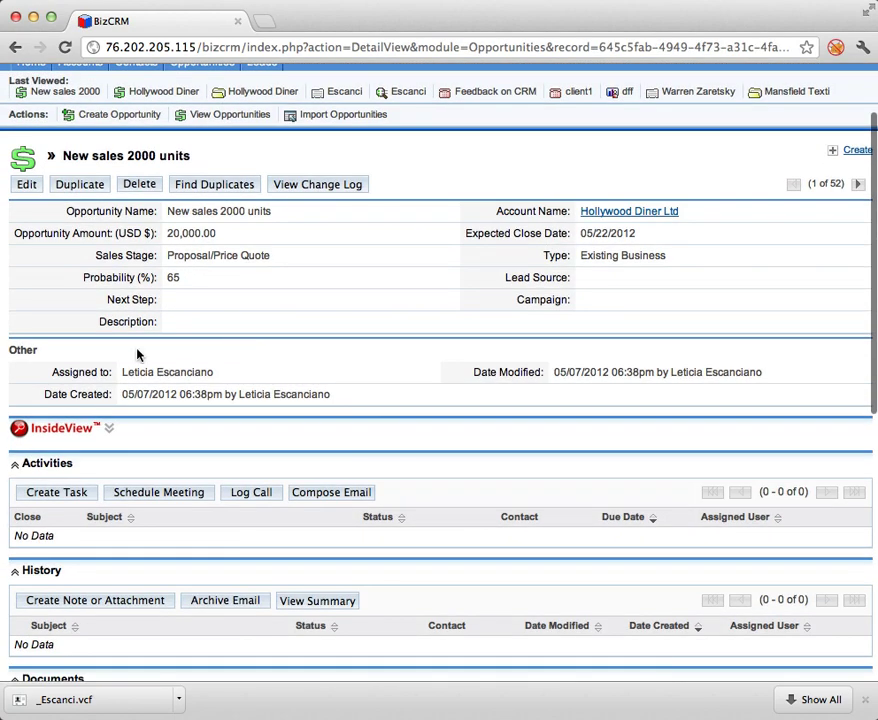
pyautogui.scroll(-10, 168, 548)
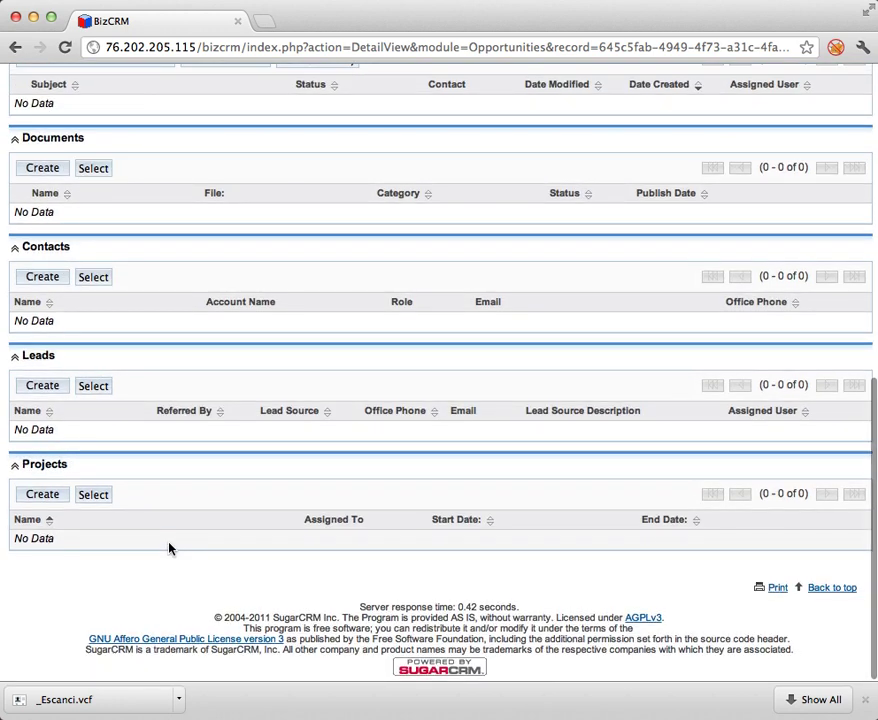
pyautogui.scroll(1, 168, 548)
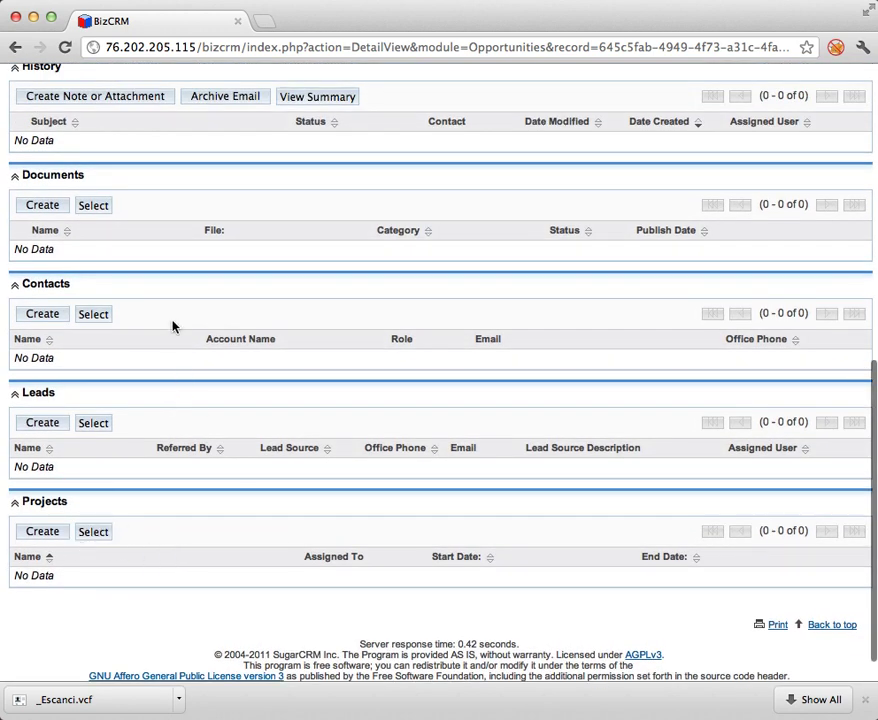
pyautogui.scroll(4, 172, 326)
pyautogui.click(174, 351)
pyautogui.scroll(2, 178, 361)
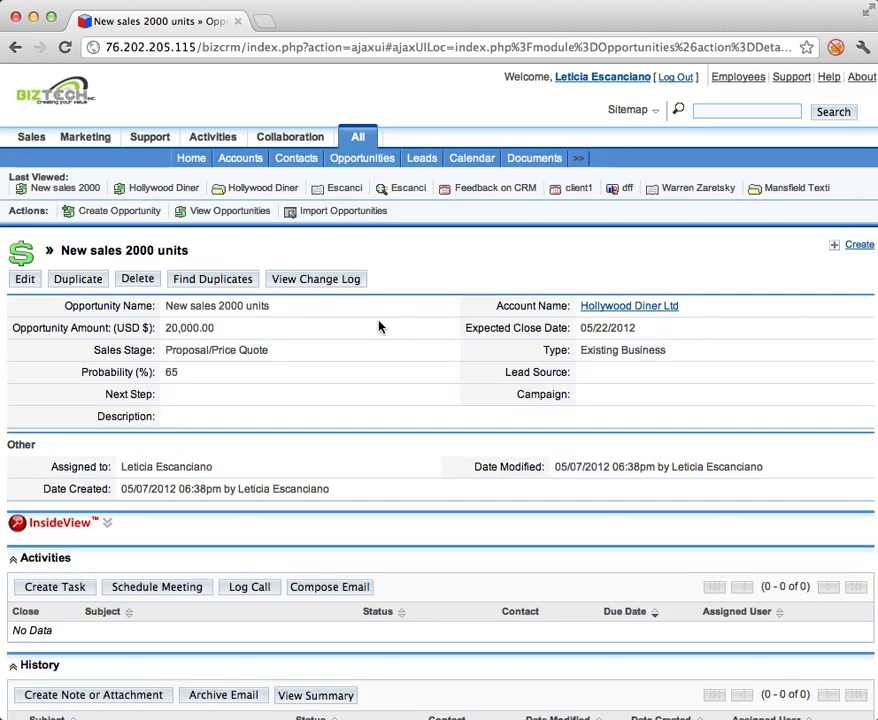
pyautogui.scroll(-3, 379, 327)
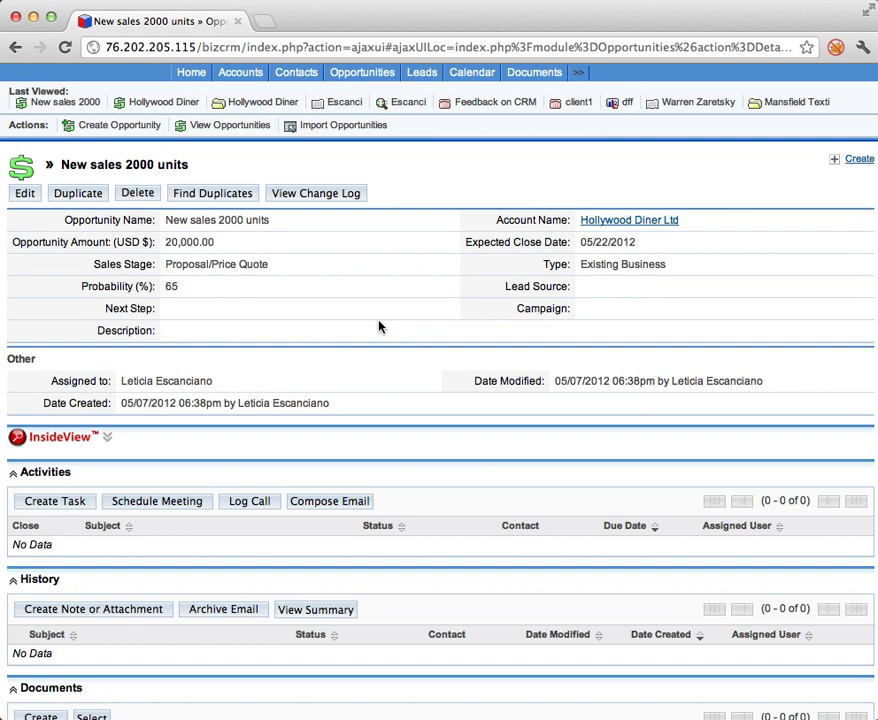
pyautogui.scroll(-3, 379, 327)
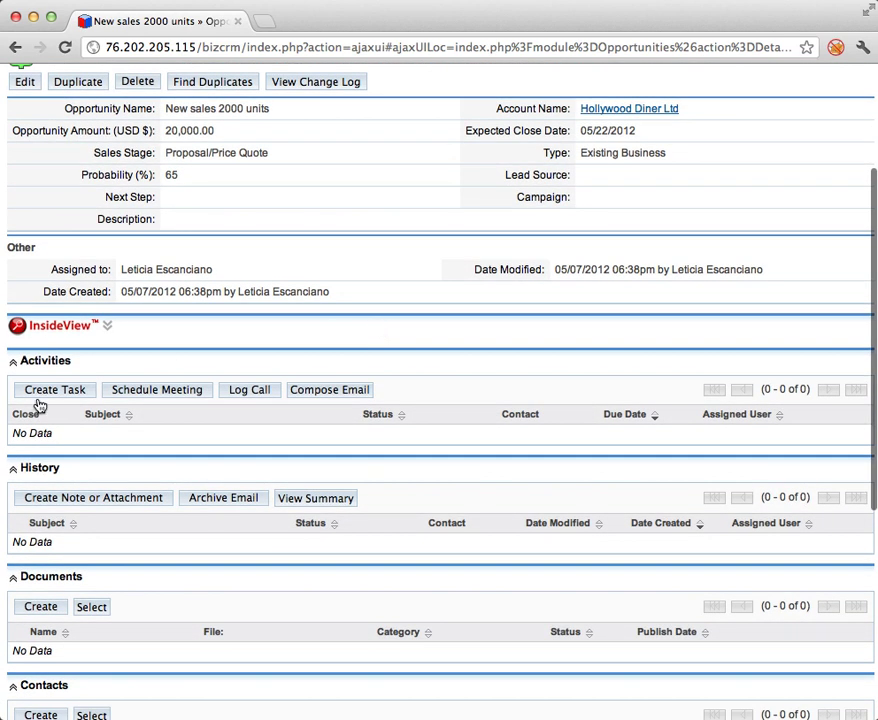
pyautogui.click(62, 389)
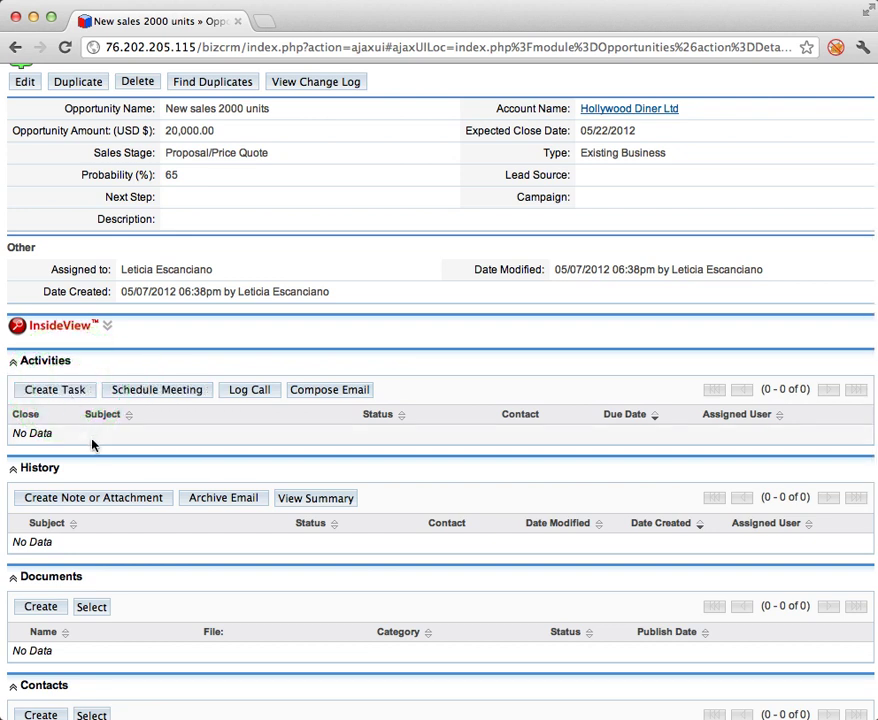
pyautogui.click(82, 393)
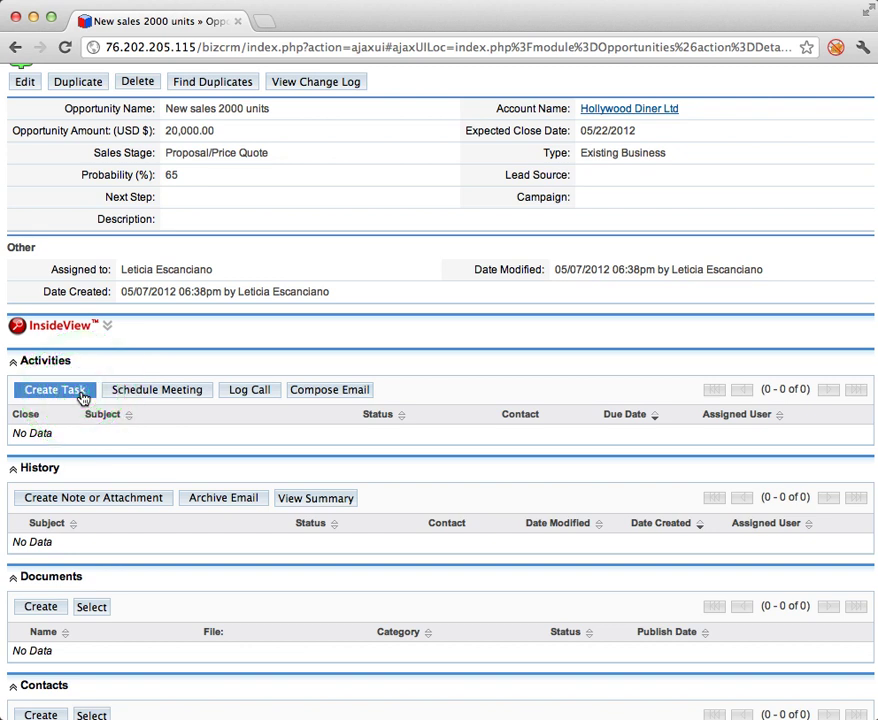
# Draft Task1 as In Progress with description 'Prepare price quote', then look up a contact.
pyautogui.click(186, 408)
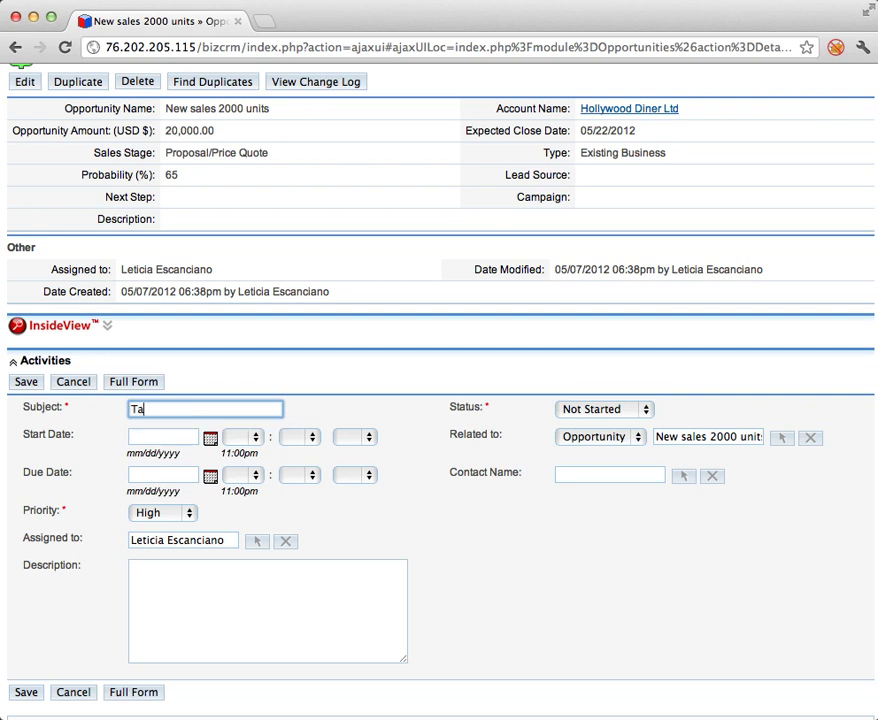
pyautogui.click(600, 409)
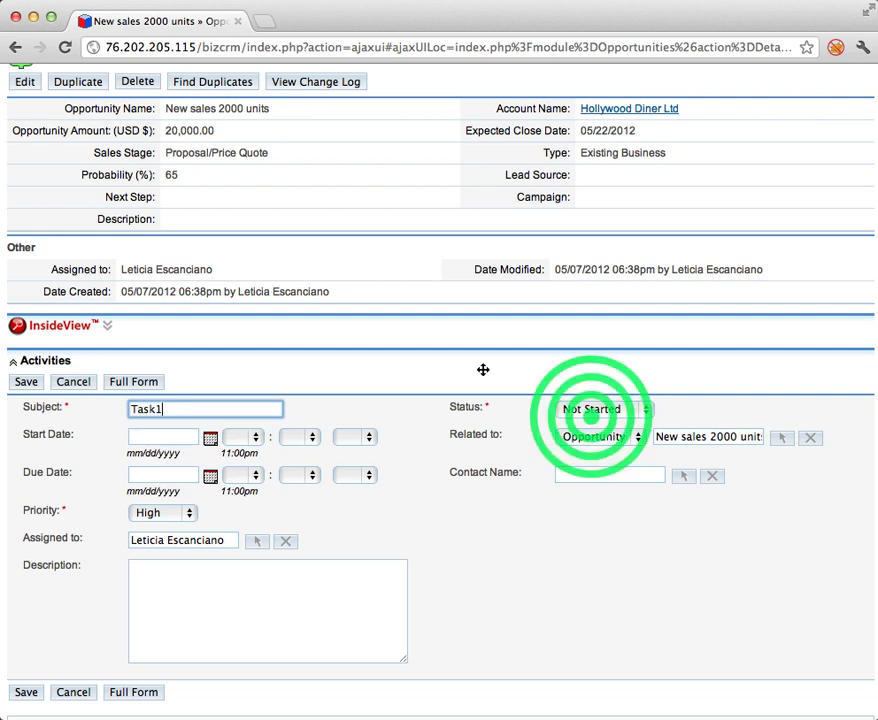
pyautogui.click(591, 438)
pyautogui.click(590, 424)
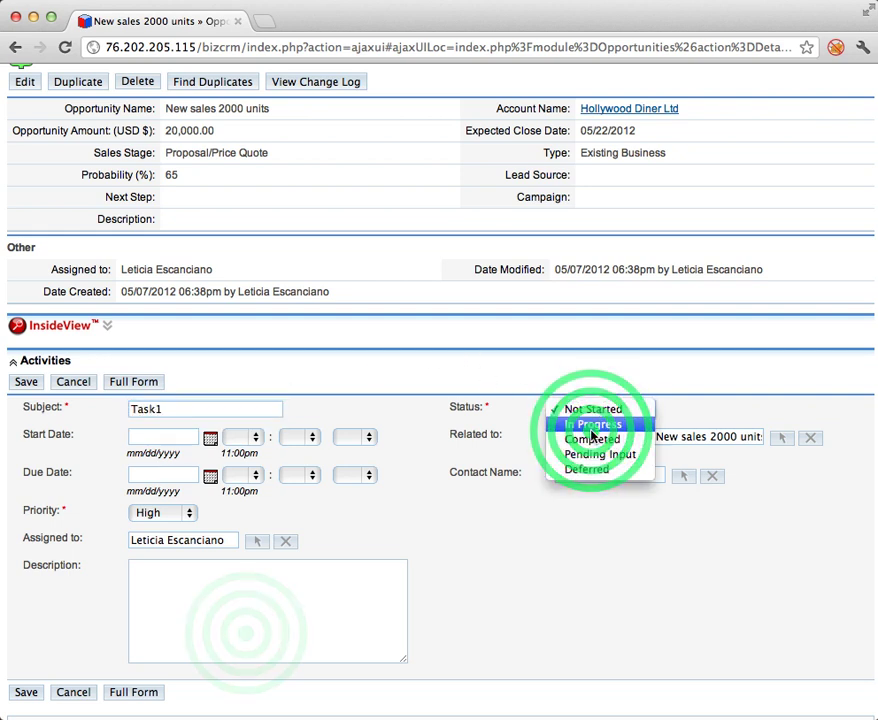
pyautogui.click(240, 630)
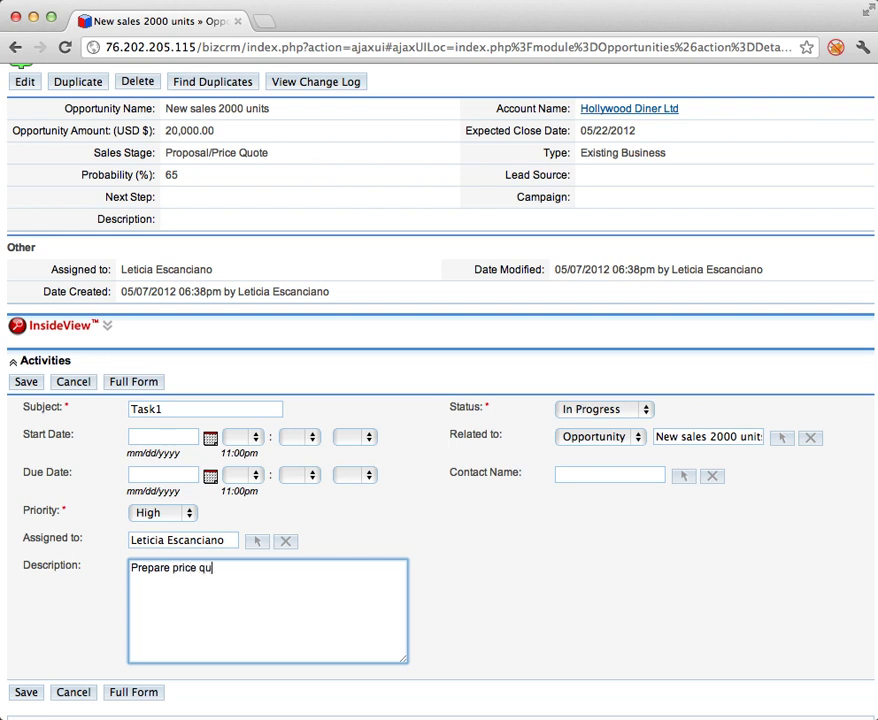
pyautogui.click(683, 474)
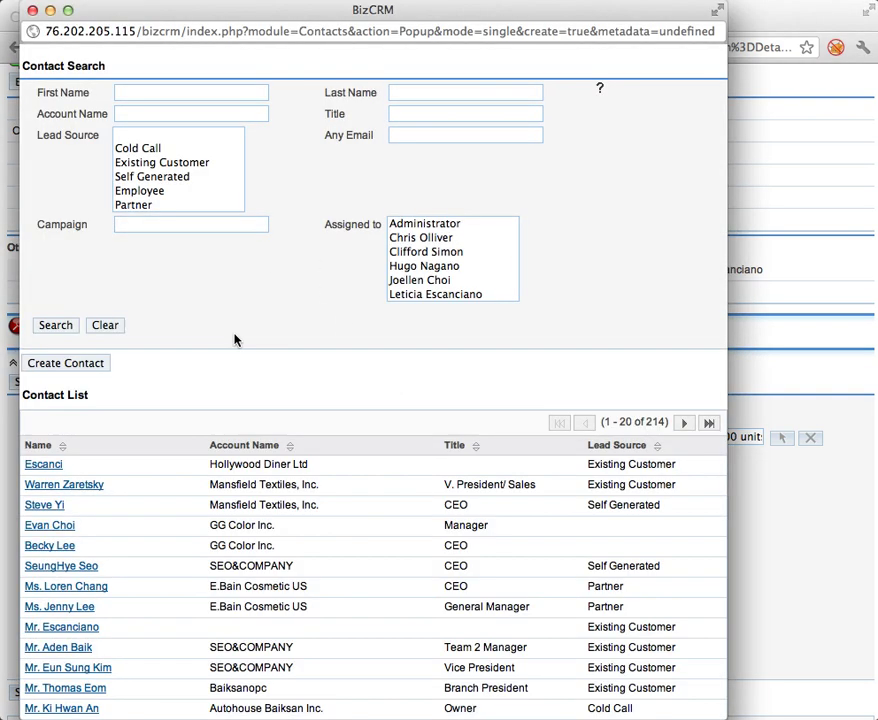
# Pick the task's contact from the Contact Search list.
pyautogui.scroll(-5, 196, 465)
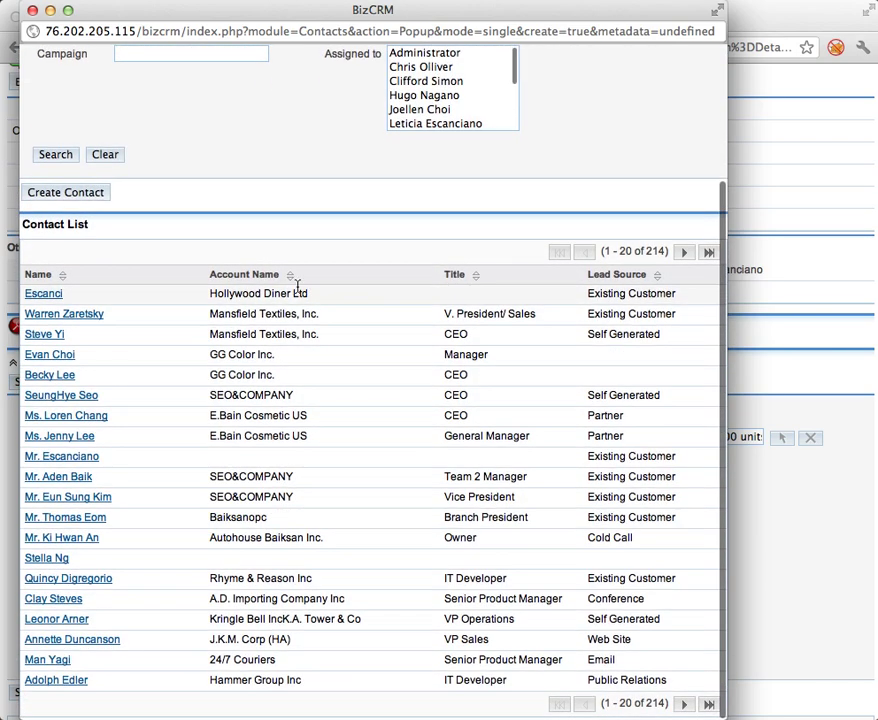
pyautogui.click(46, 558)
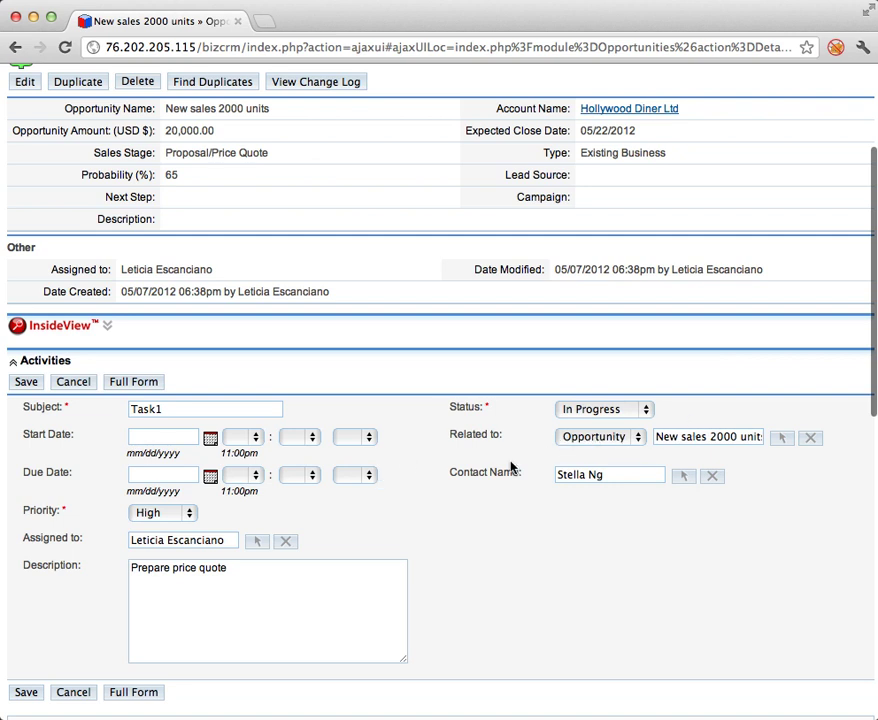
# Set Task1's priority to Medium and save it into the opportunity's Activities.
pyautogui.click(180, 510)
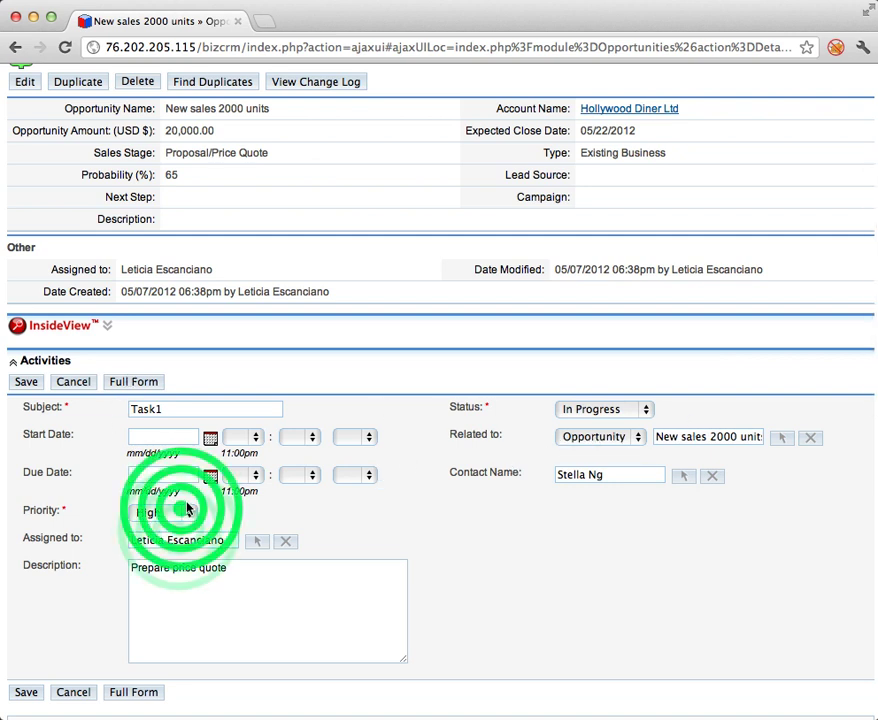
pyautogui.click(172, 525)
pyautogui.scroll(-2, 572, 576)
pyautogui.click(26, 588)
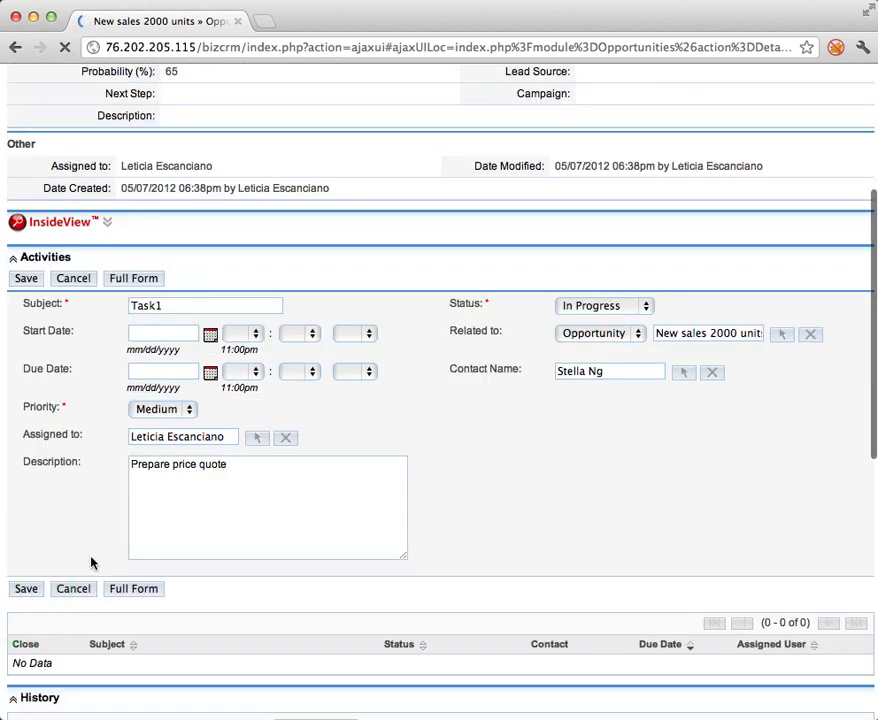
pyautogui.click(94, 591)
pyautogui.scroll(-2, 53, 494)
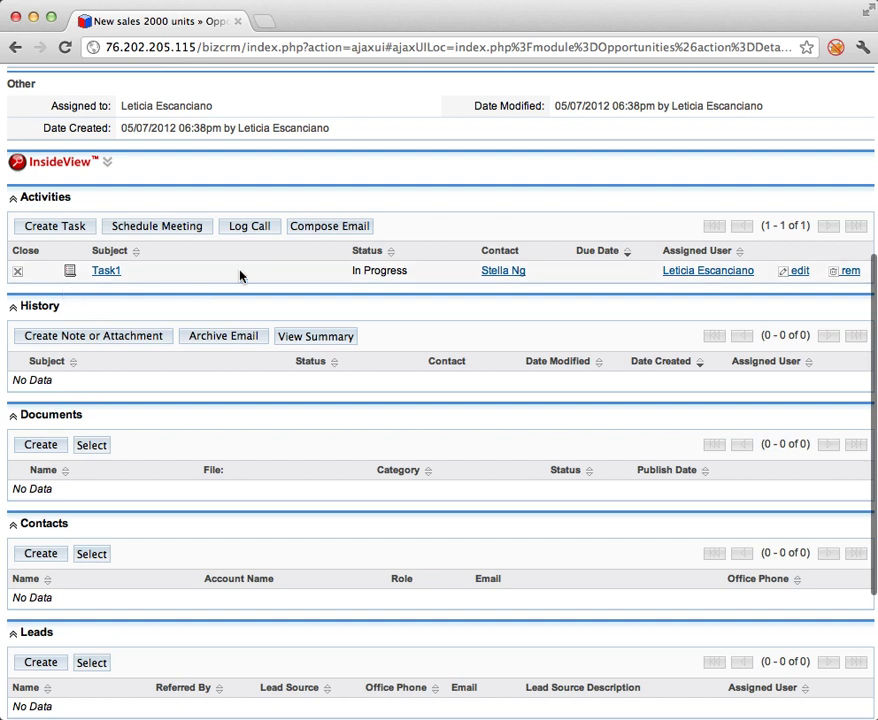
pyautogui.click(207, 224)
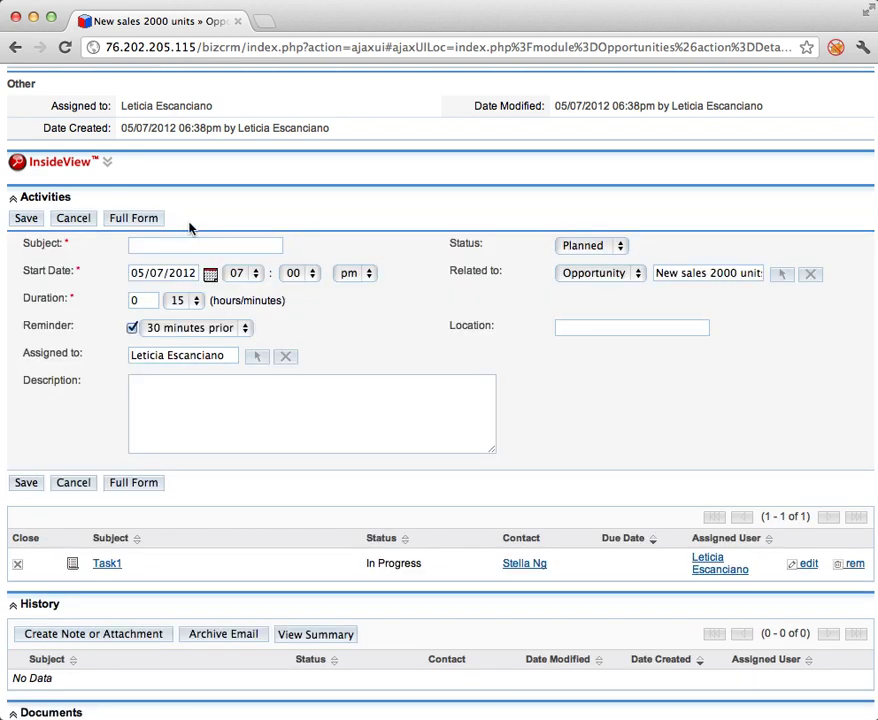
# Name the meeting 'Price Quote Discussion' and set its start date to 05/09/2012.
pyautogui.click(187, 230)
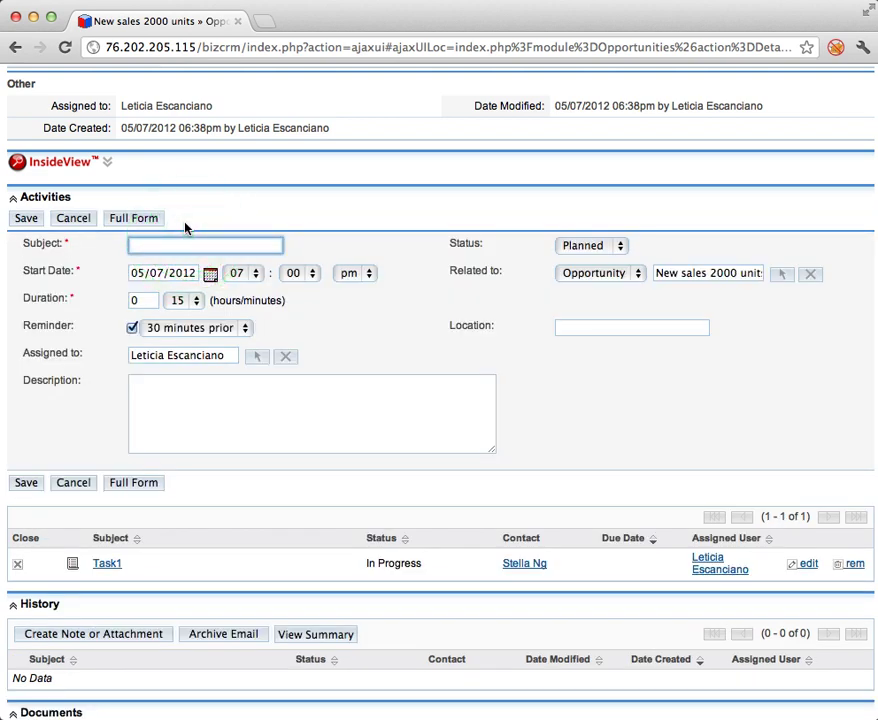
pyautogui.write('Price Quote Discussion')
pyautogui.click(598, 245)
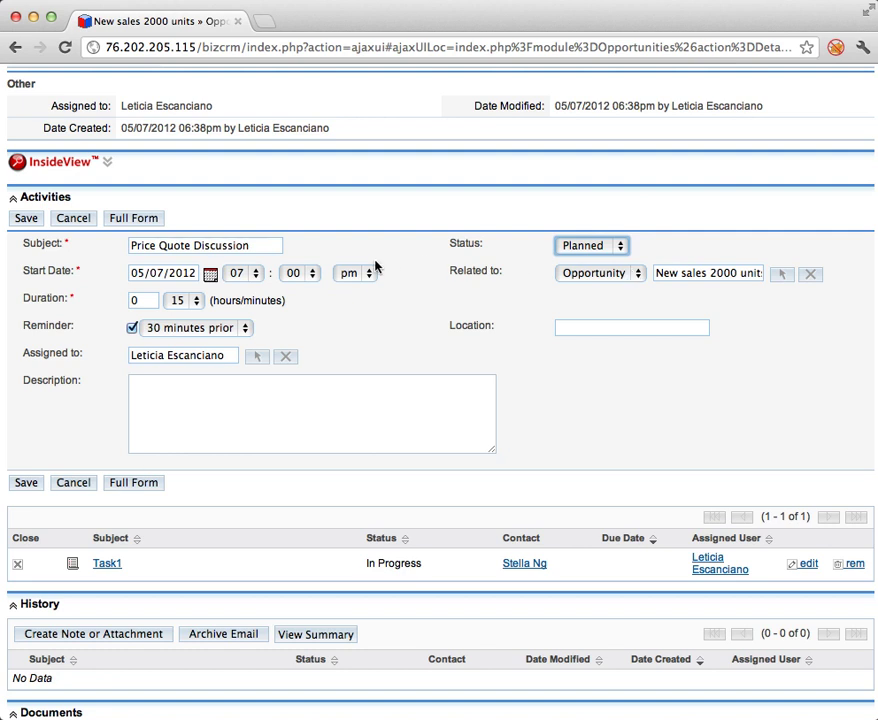
pyautogui.click(210, 273)
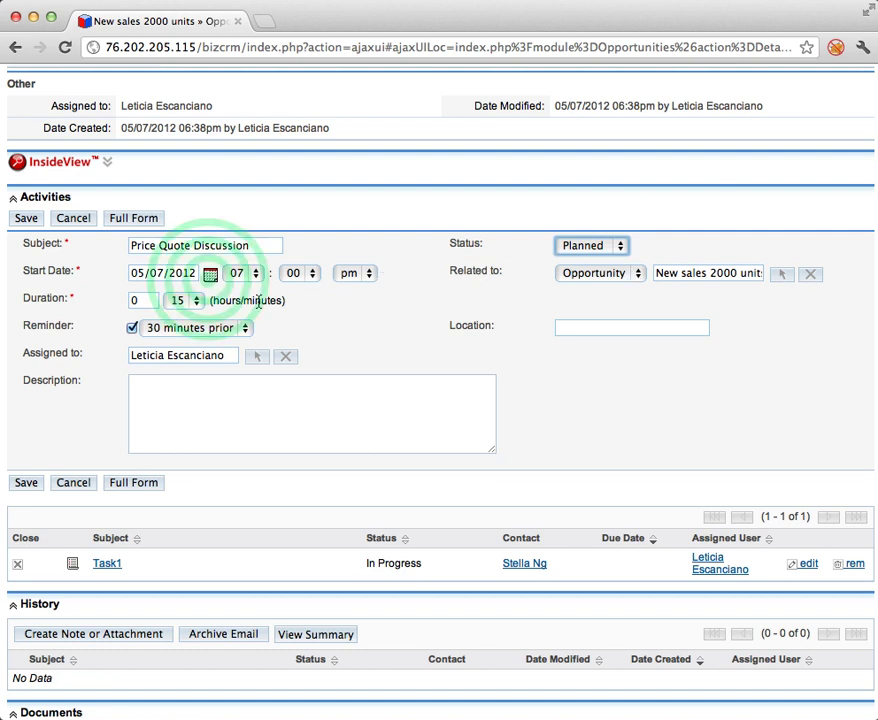
pyautogui.click(294, 397)
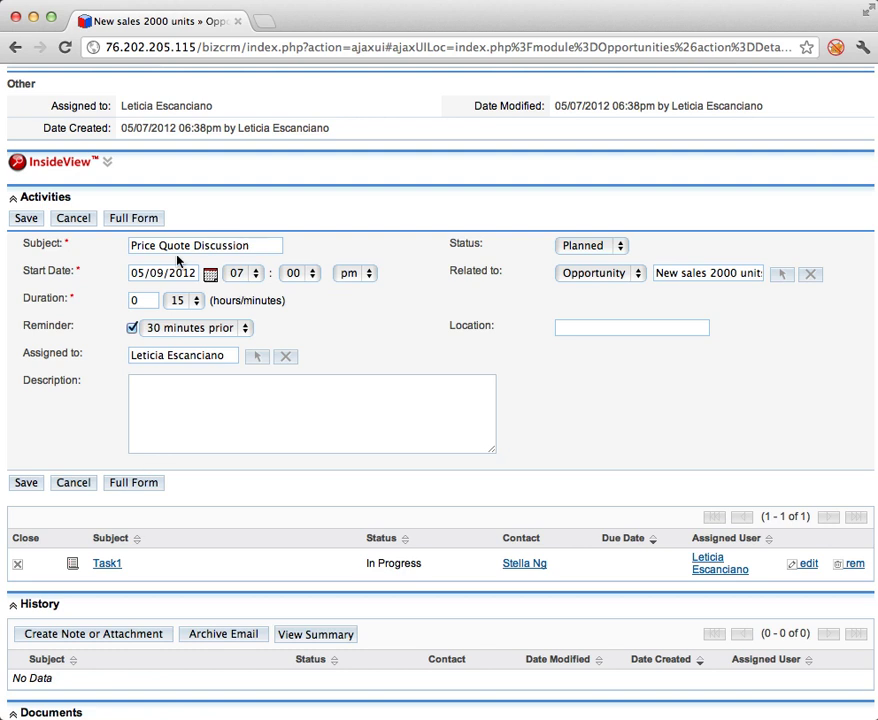
# Set the meeting duration to 1 hour 00 minutes and the start time to 03:00.
pyautogui.click(185, 300)
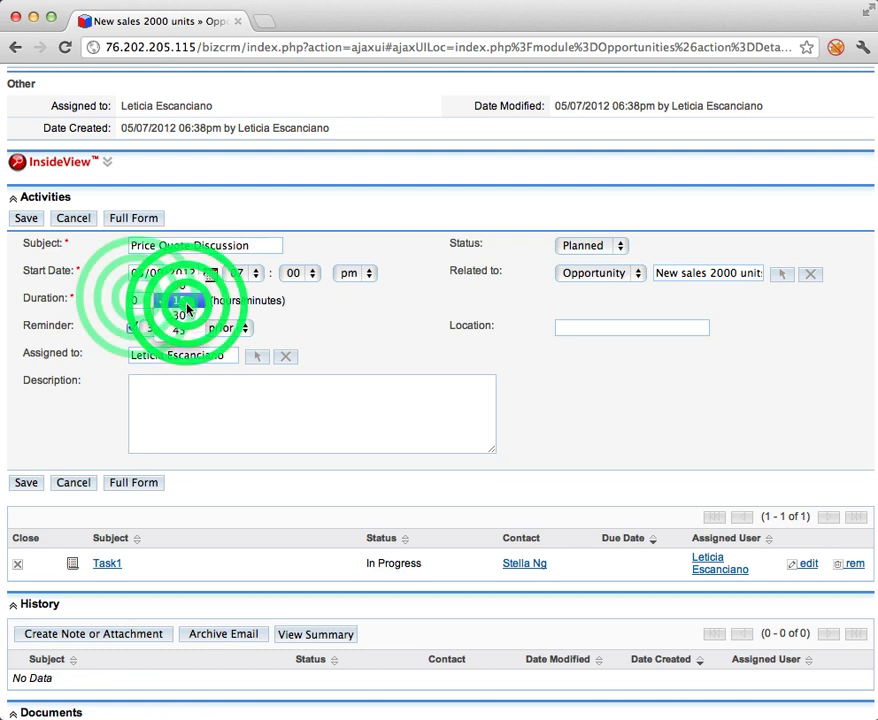
pyautogui.click(121, 300)
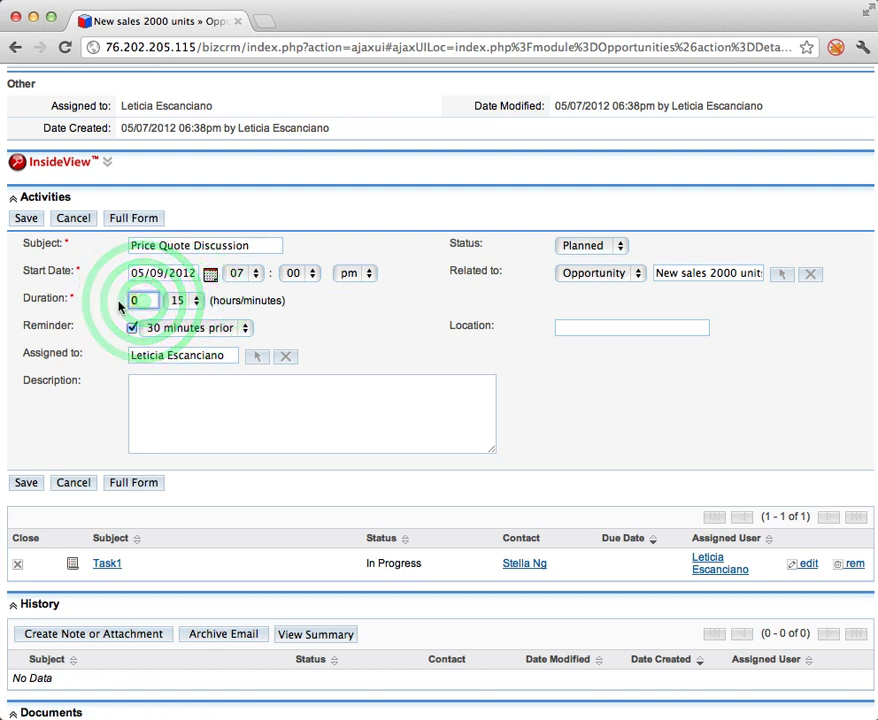
pyautogui.write('1')
pyautogui.click(188, 299)
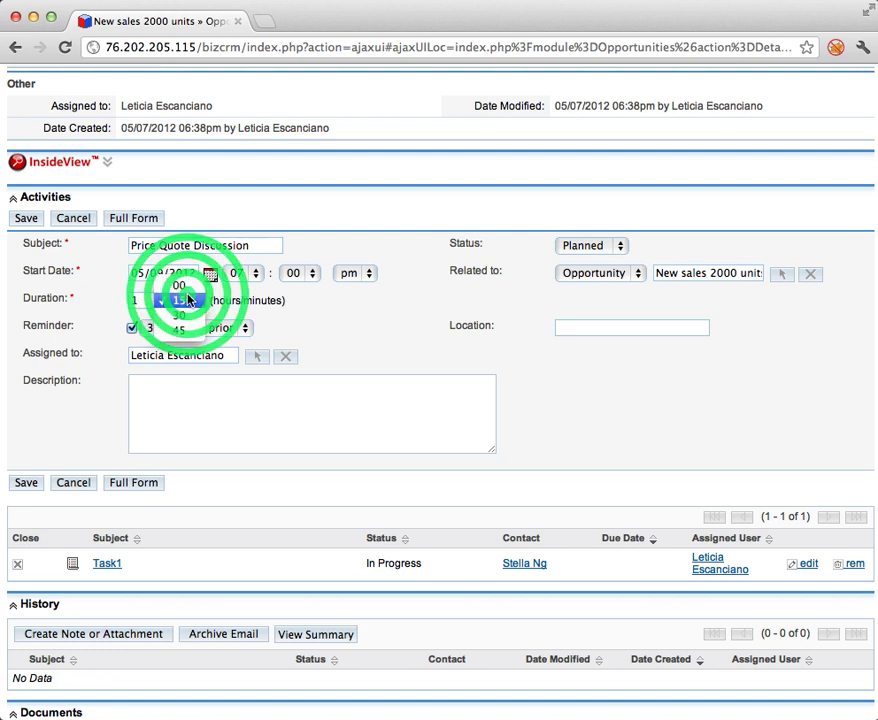
pyautogui.click(180, 285)
pyautogui.click(290, 275)
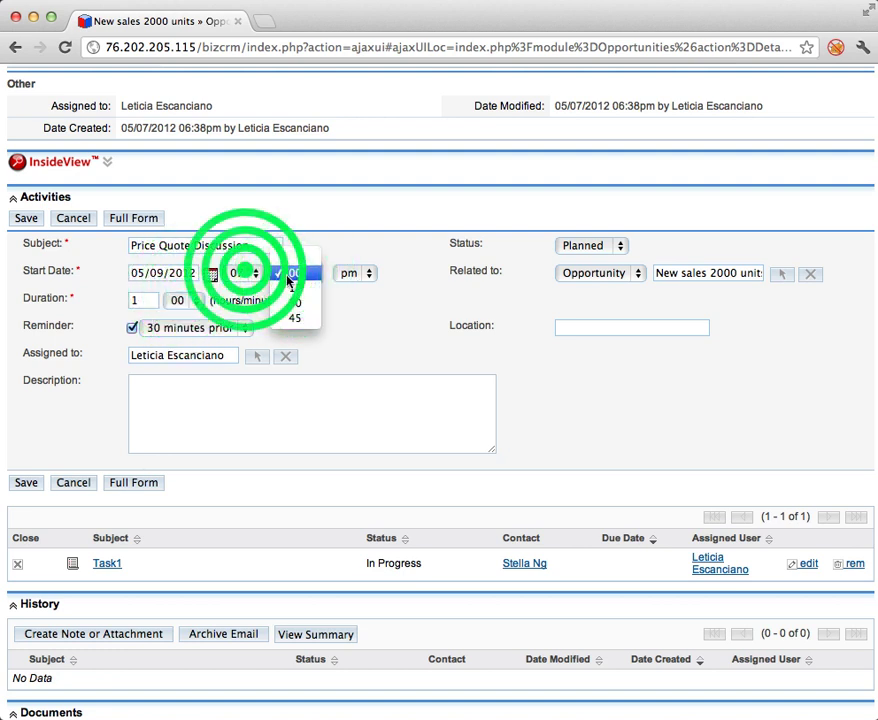
pyautogui.click(289, 274)
pyautogui.click(240, 272)
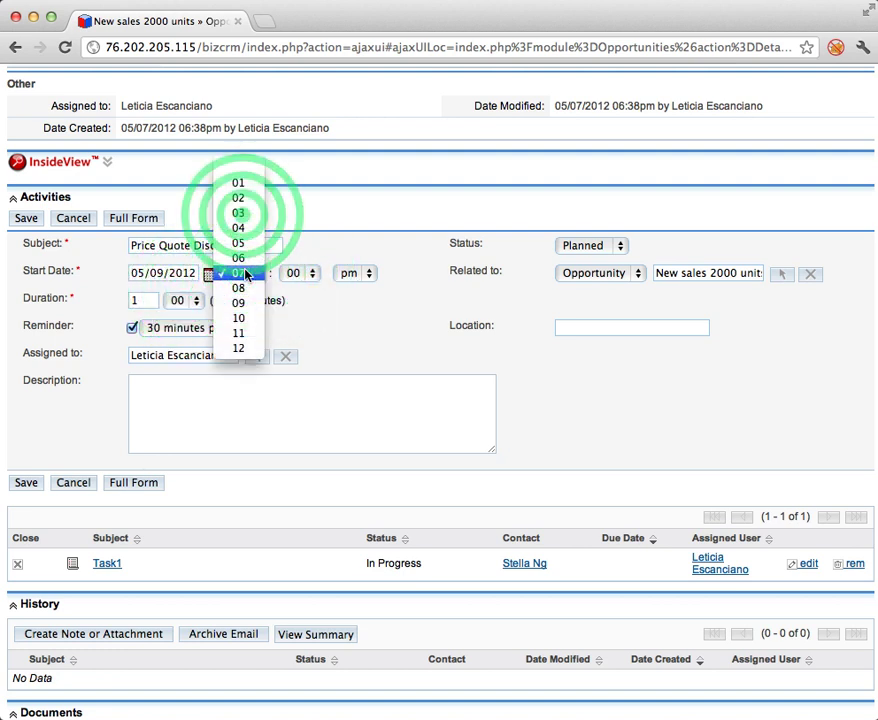
pyautogui.click(240, 214)
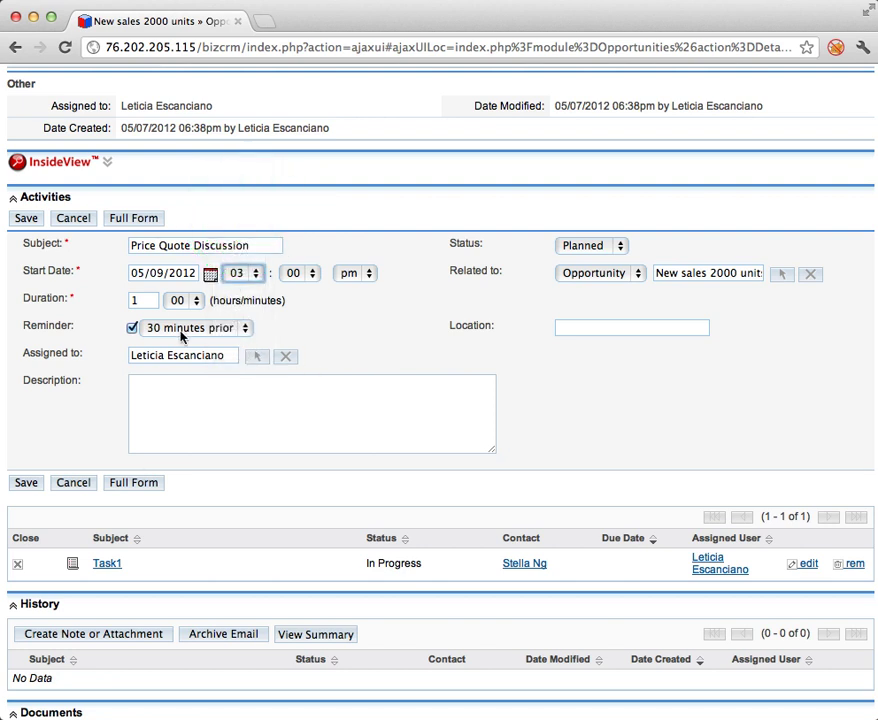
# Enter location Los Angeles and description 'Review price quote with manager', then save the meeting.
pyautogui.click(596, 323)
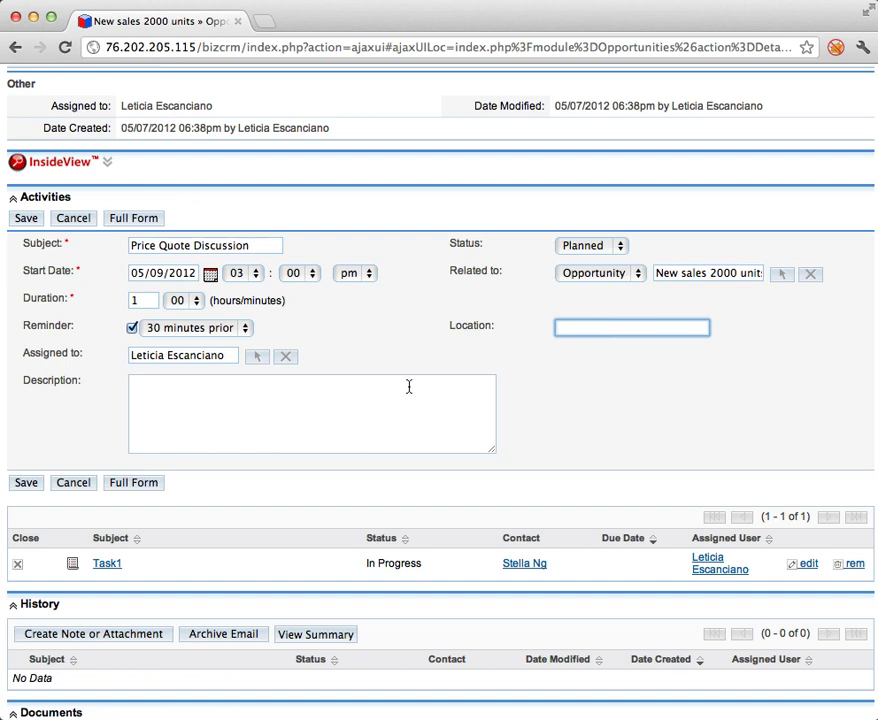
pyautogui.scroll(5, 408, 388)
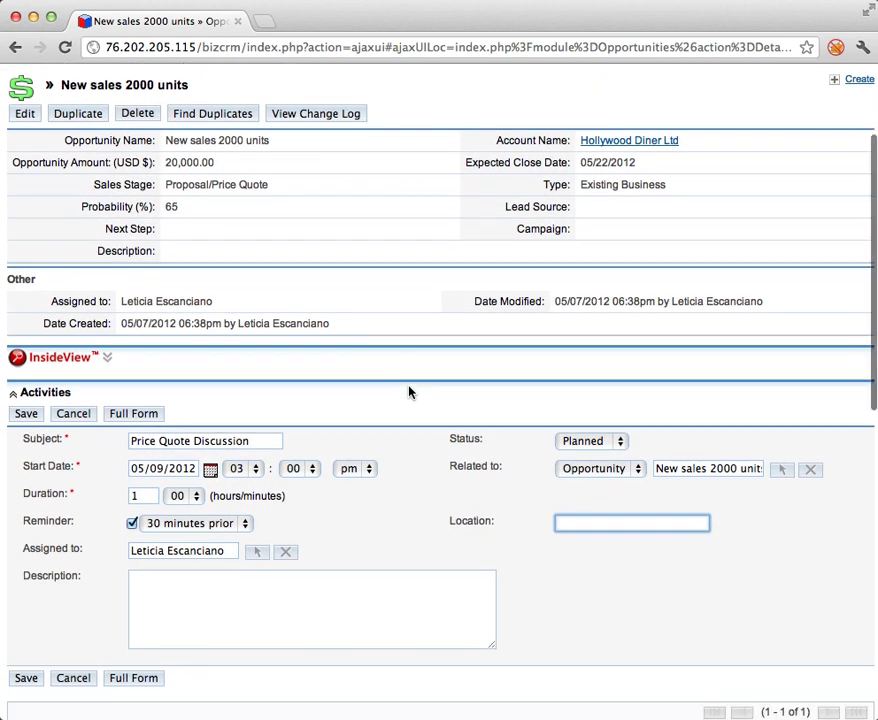
pyautogui.scroll(-2, 408, 390)
pyautogui.scroll(-5, 492, 543)
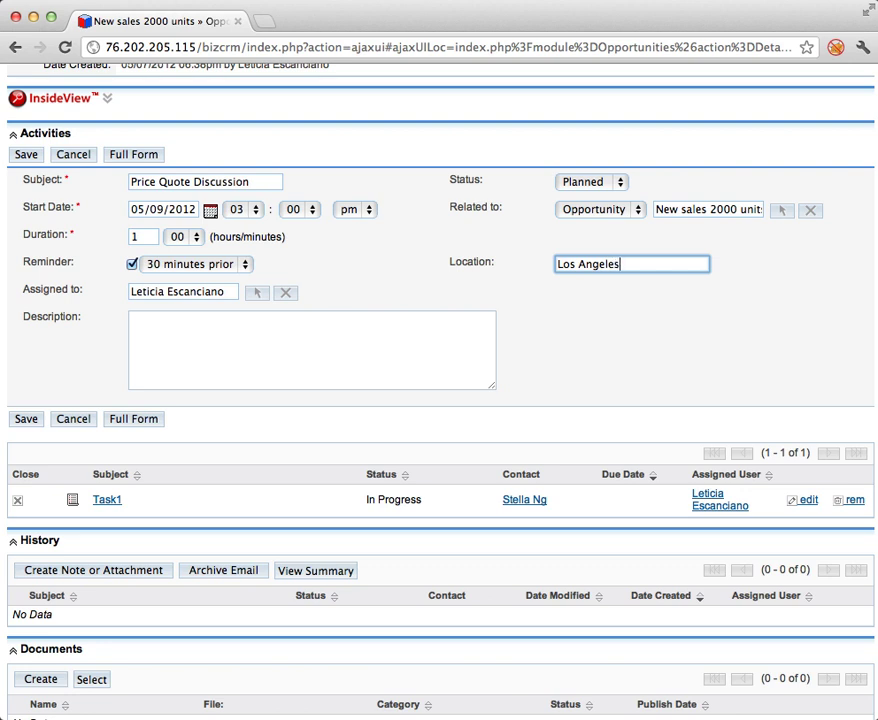
pyautogui.click(237, 367)
pyautogui.write('R')
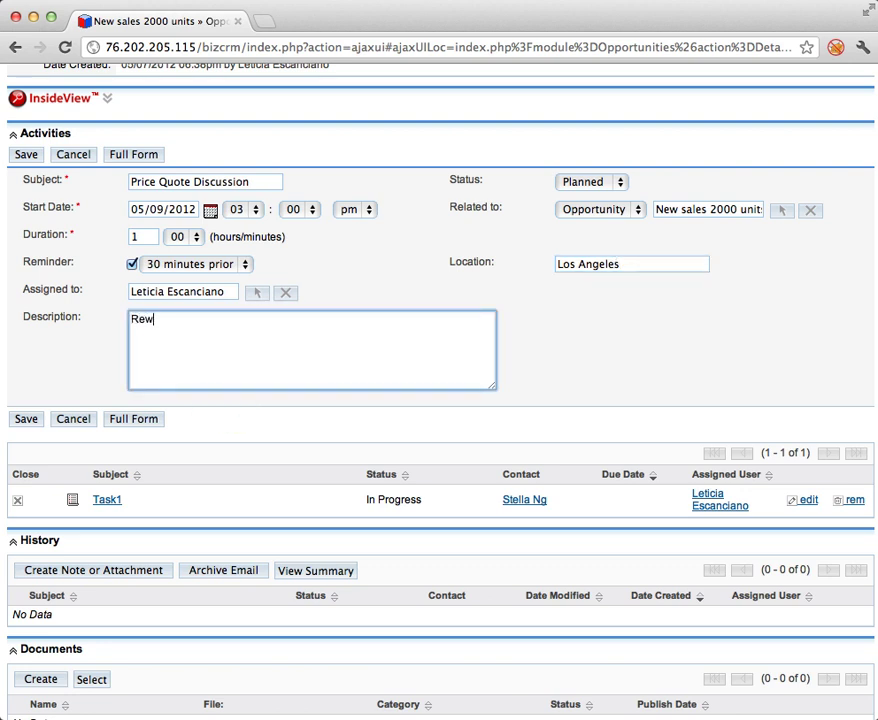
pyautogui.write('eview price quote with manager.')
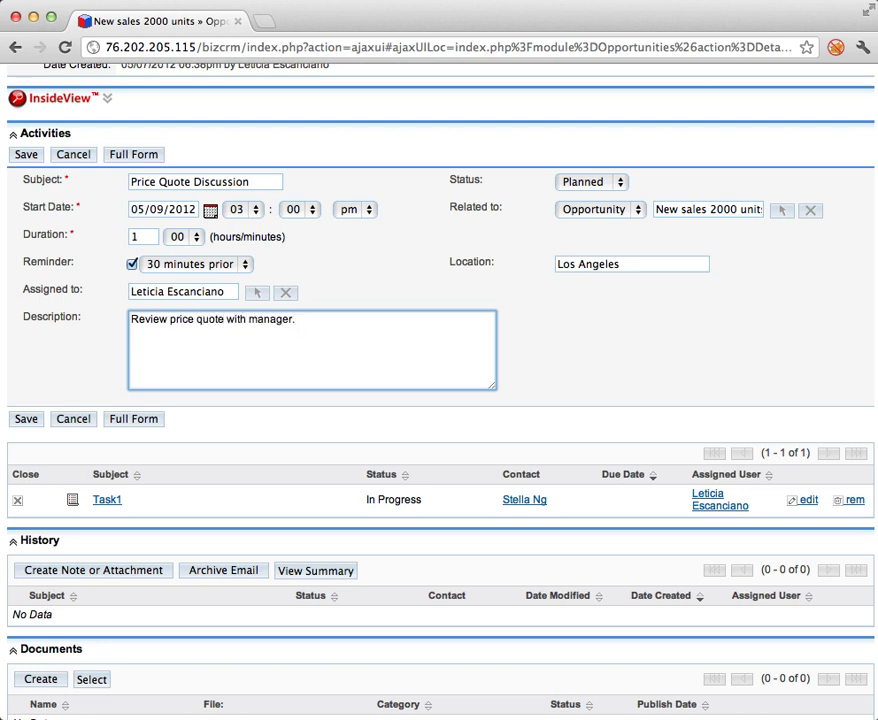
pyautogui.scroll(-1, 53, 372)
pyautogui.click(22, 410)
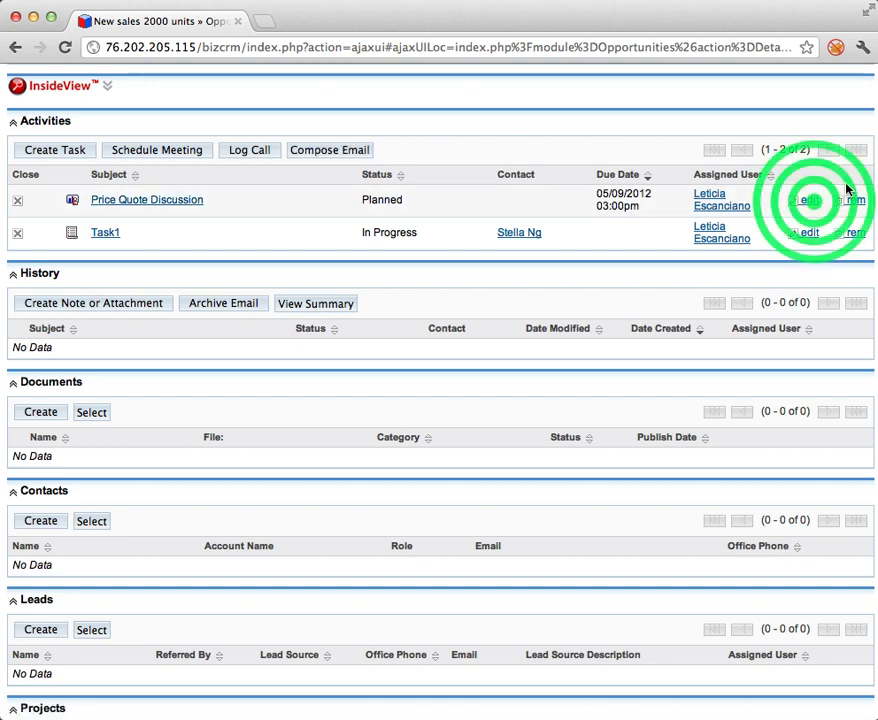
# Edit the Price Quote Discussion meeting and list the people available to invite.
pyautogui.click(808, 200)
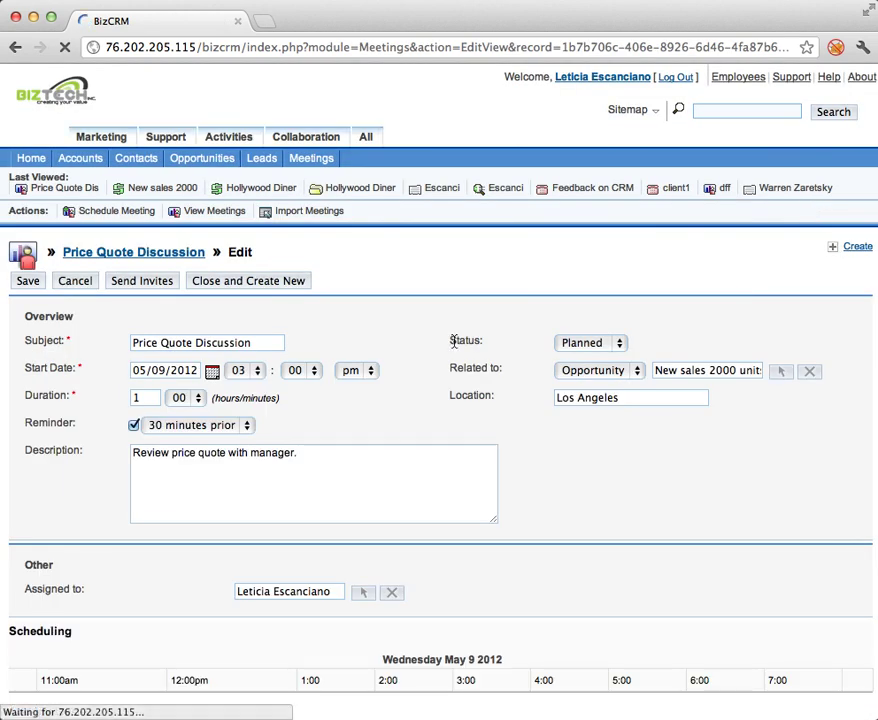
pyautogui.scroll(-5, 261, 474)
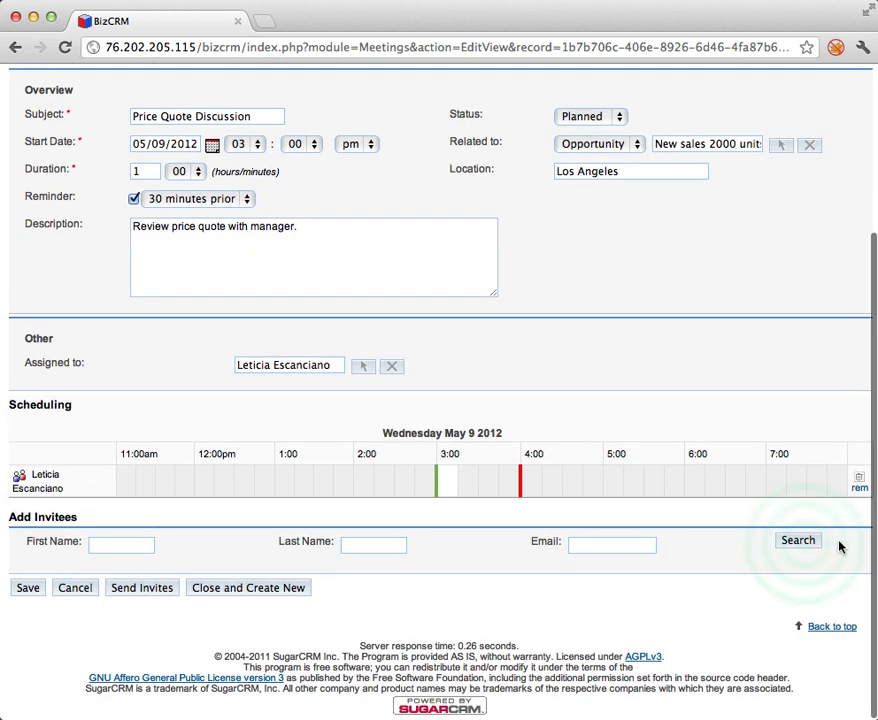
pyautogui.click(802, 542)
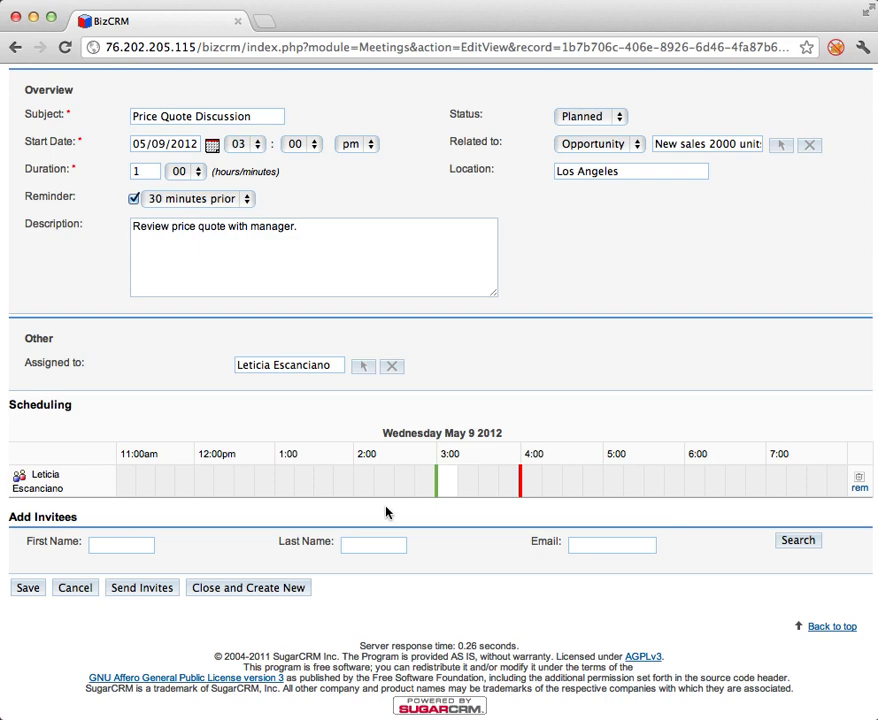
pyautogui.scroll(-5, 323, 470)
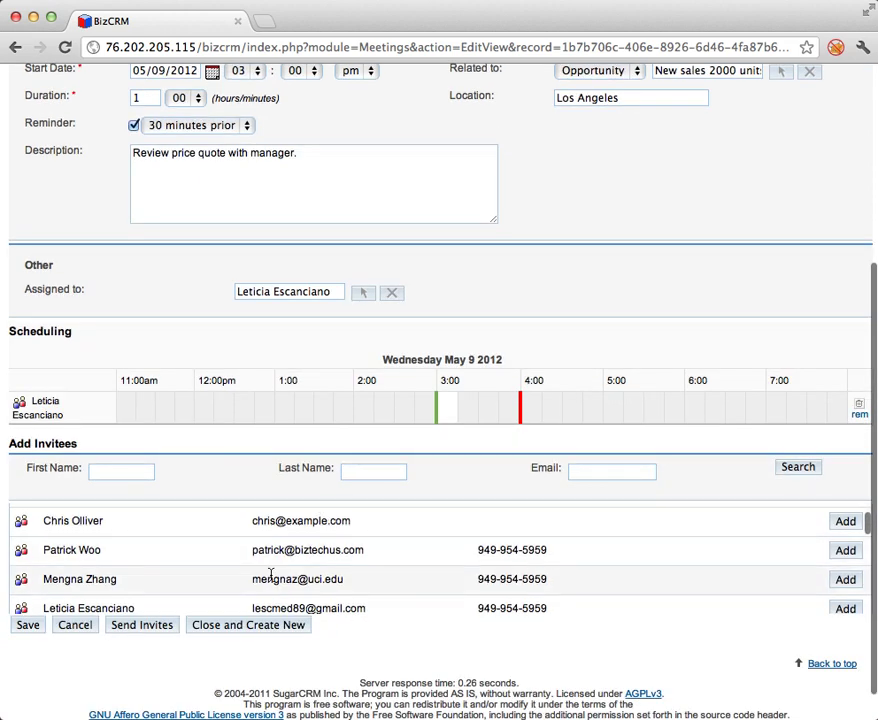
pyautogui.scroll(-2, 276, 568)
pyautogui.scroll(-3, 780, 590)
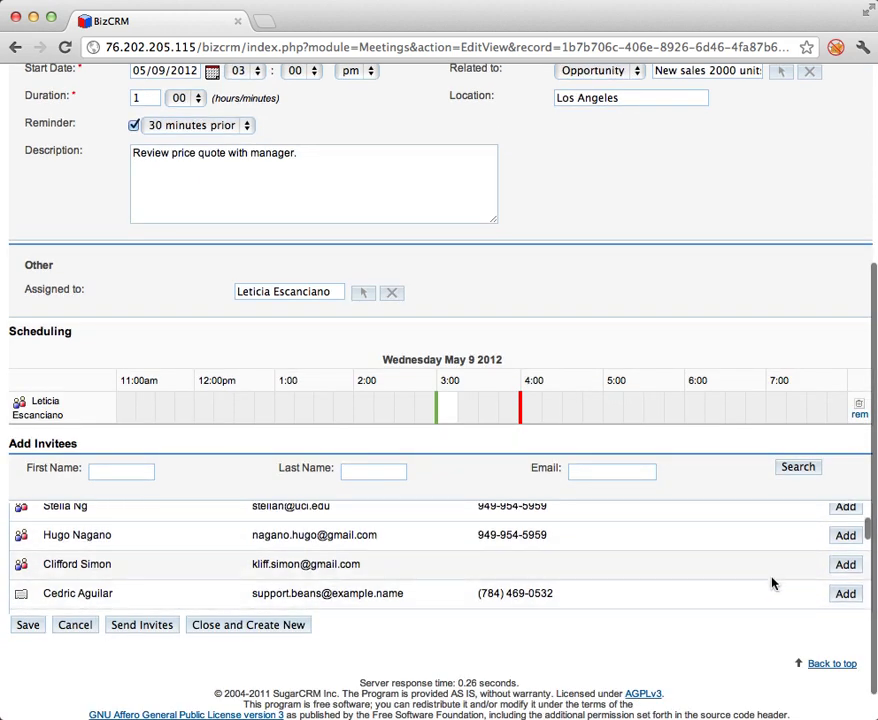
pyautogui.scroll(-4, 772, 583)
pyautogui.scroll(-1, 770, 577)
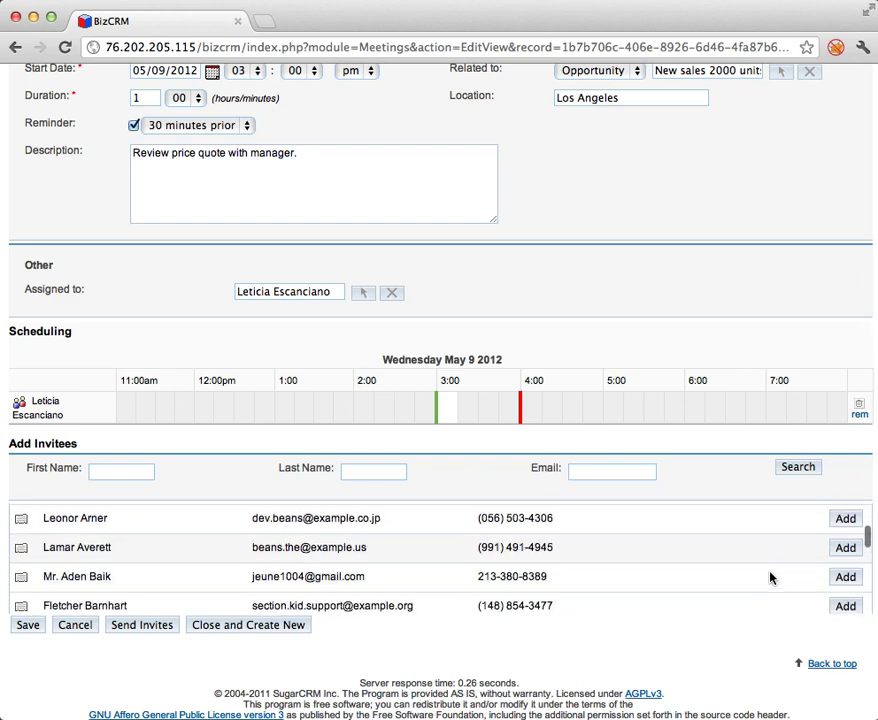
pyautogui.scroll(-5, 770, 577)
pyautogui.scroll(3, 770, 577)
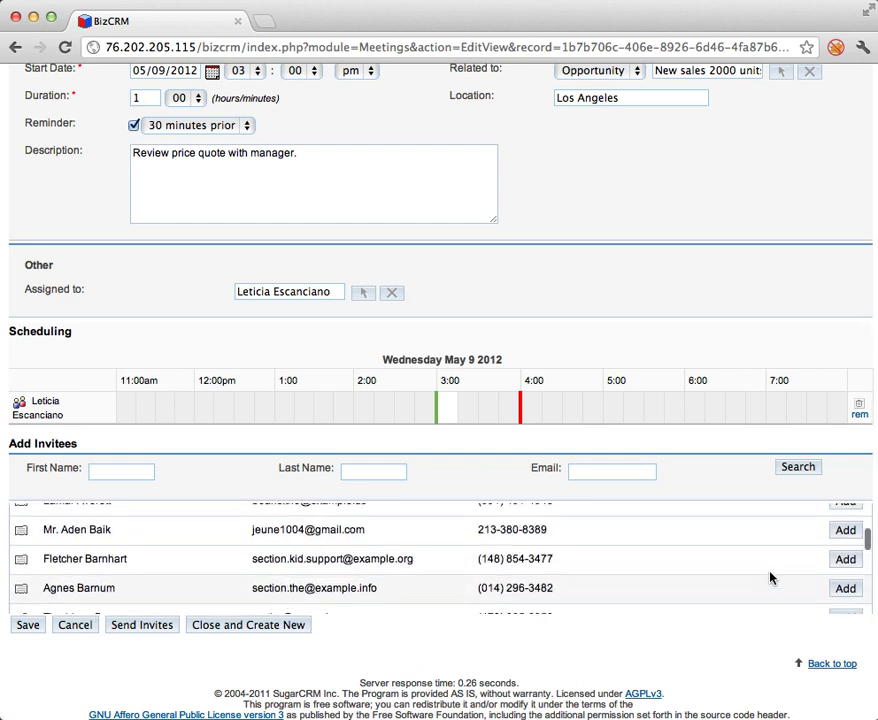
pyautogui.scroll(3, 765, 577)
# Search invitees by the contact's last name, add the match, and save the meeting.
pyautogui.click(392, 471)
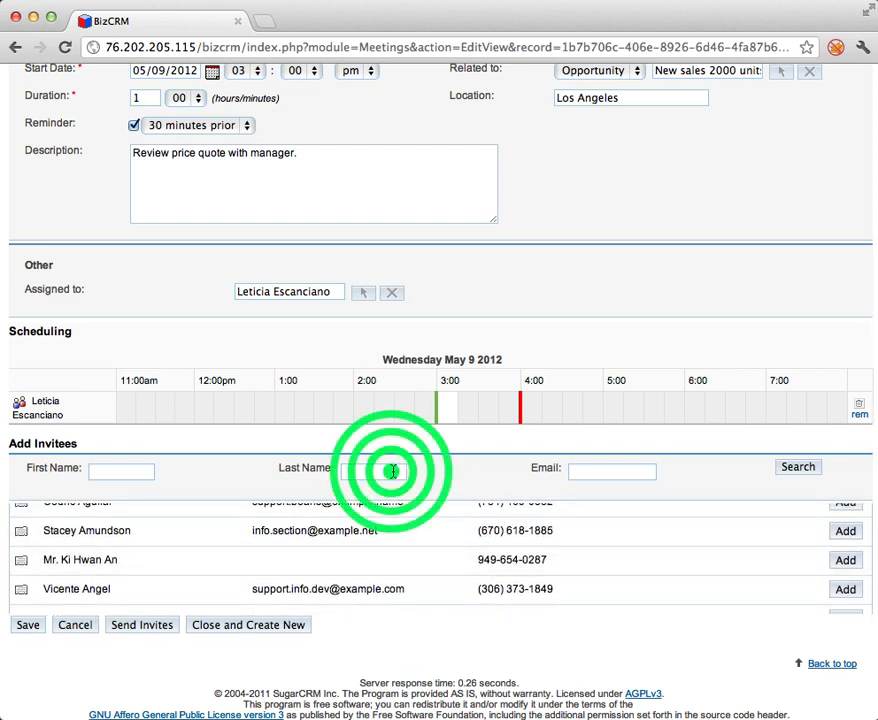
pyautogui.write('escanci')
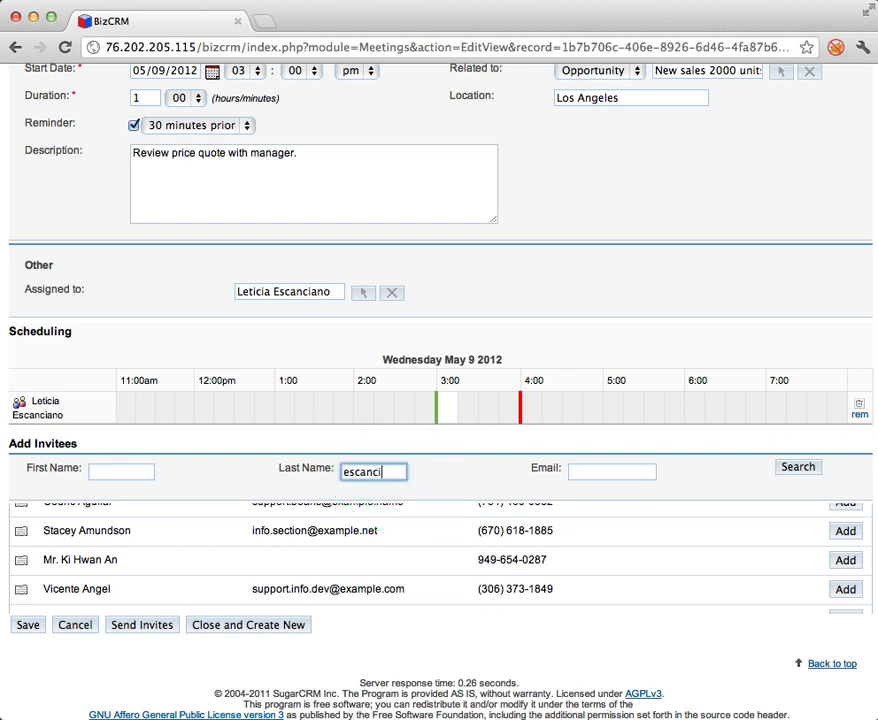
pyautogui.press('Return')
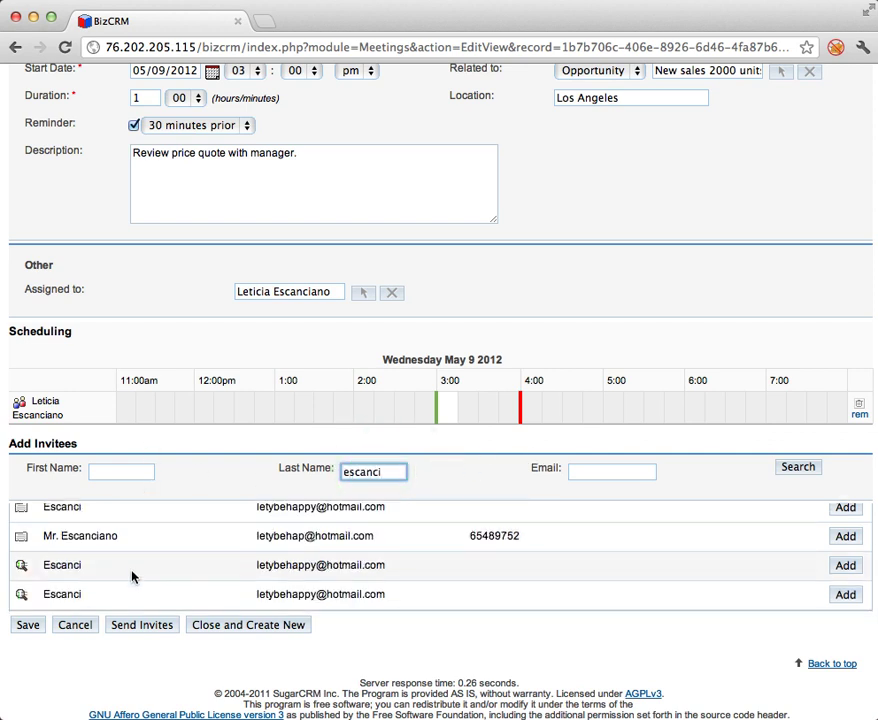
pyautogui.scroll(2, 132, 575)
pyautogui.click(845, 568)
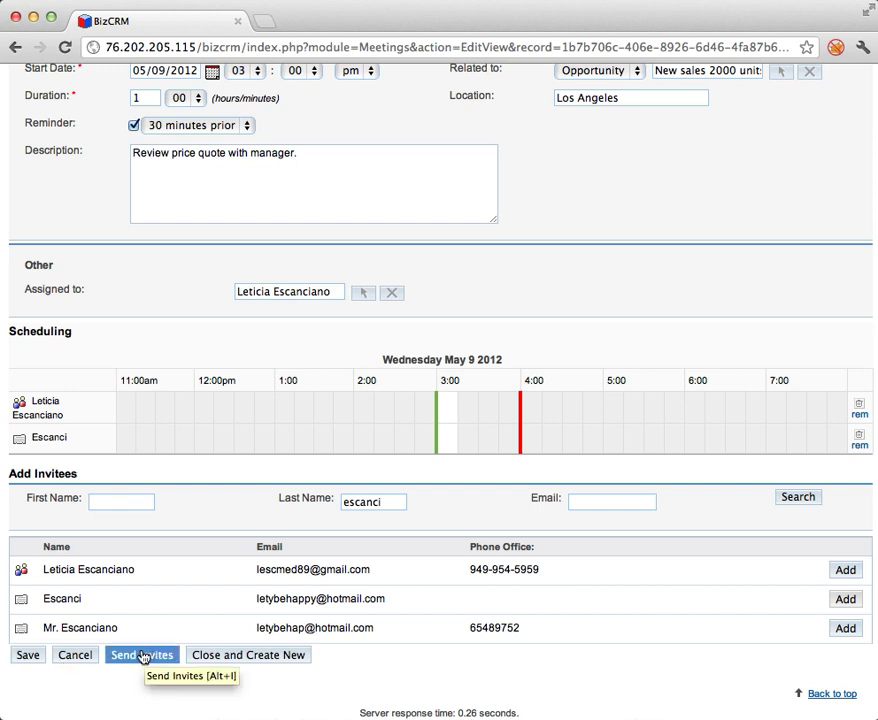
pyautogui.click(22, 657)
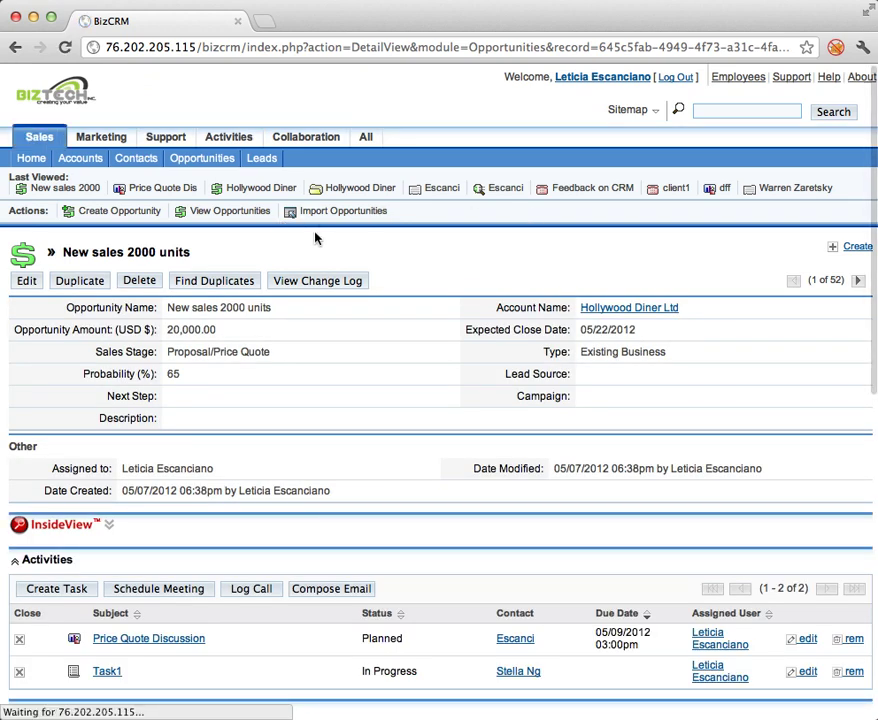
# View the calendar by week and inspect the Price Quote Discussion meeting details.
pyautogui.click(210, 137)
pyautogui.click(130, 158)
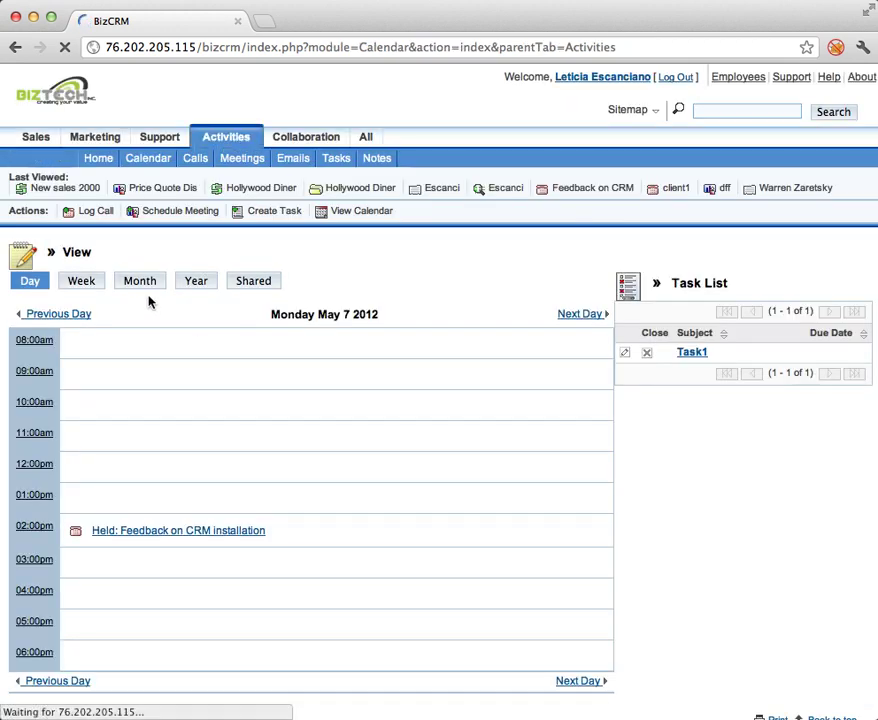
pyautogui.click(93, 279)
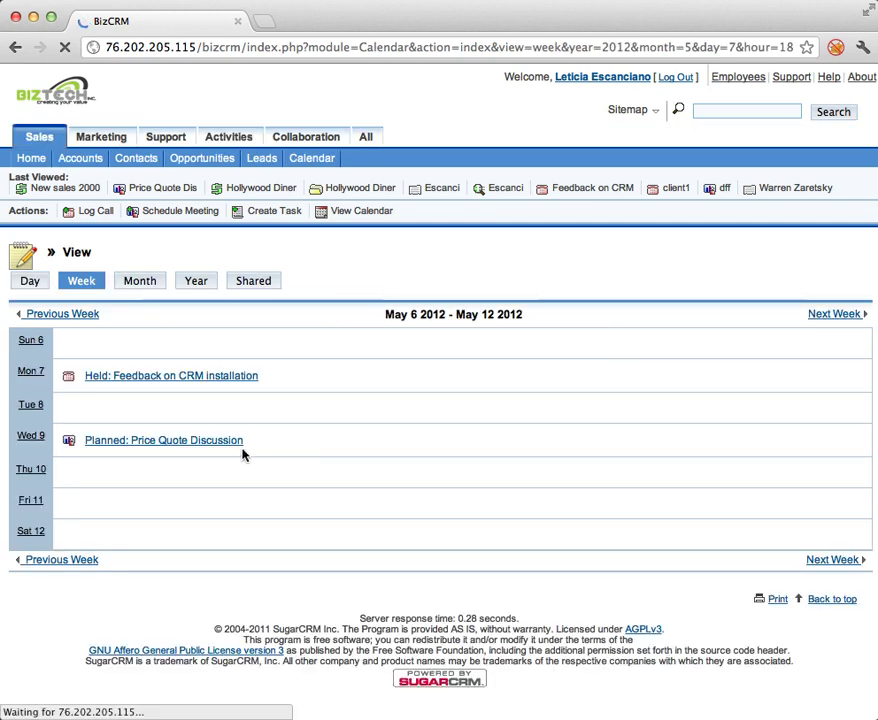
pyautogui.moveTo(211, 441)
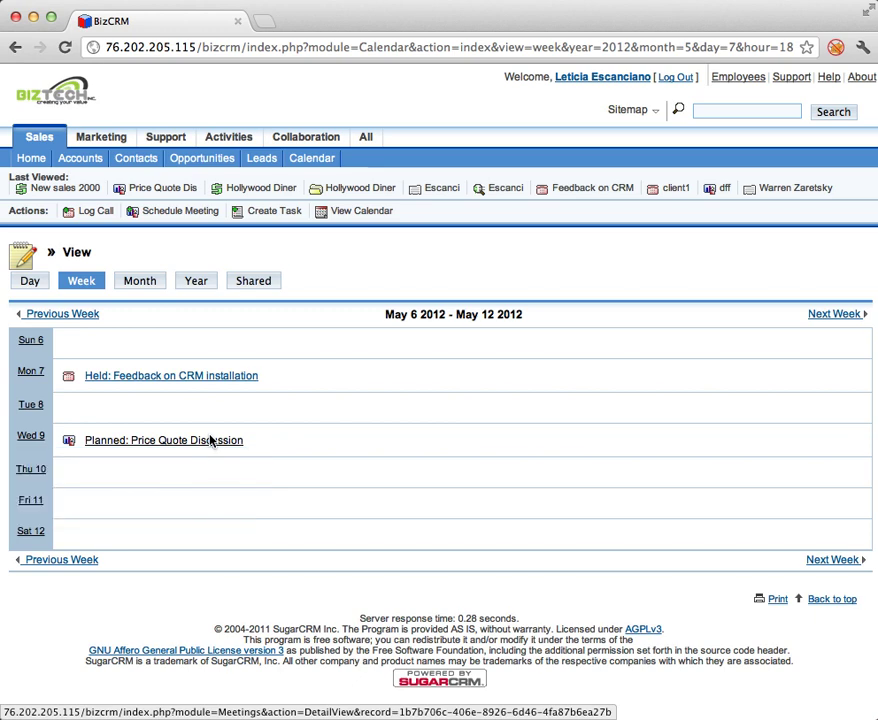
pyautogui.click(210, 440)
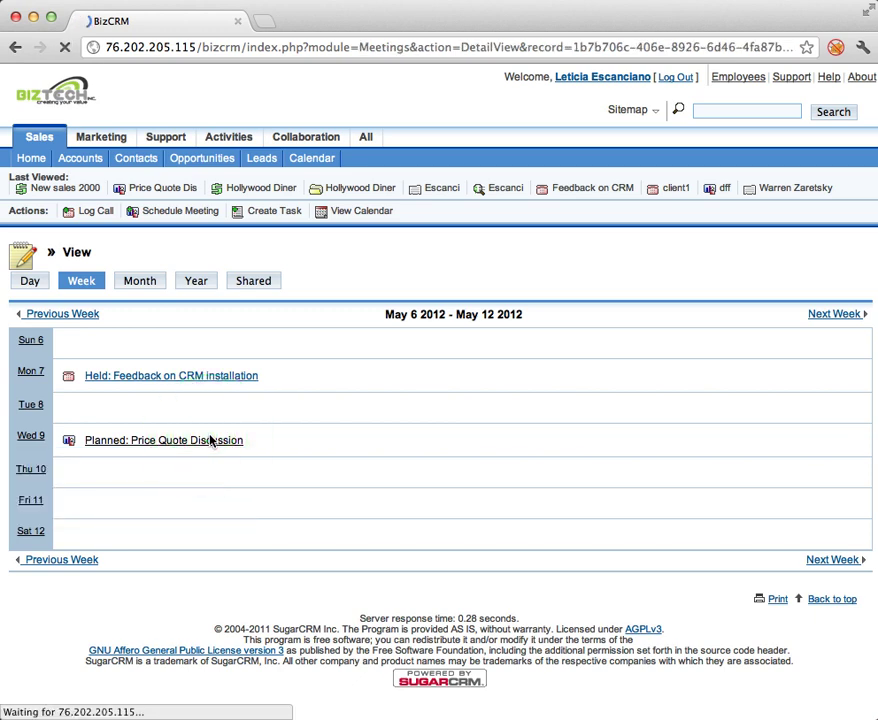
pyautogui.click(15, 47)
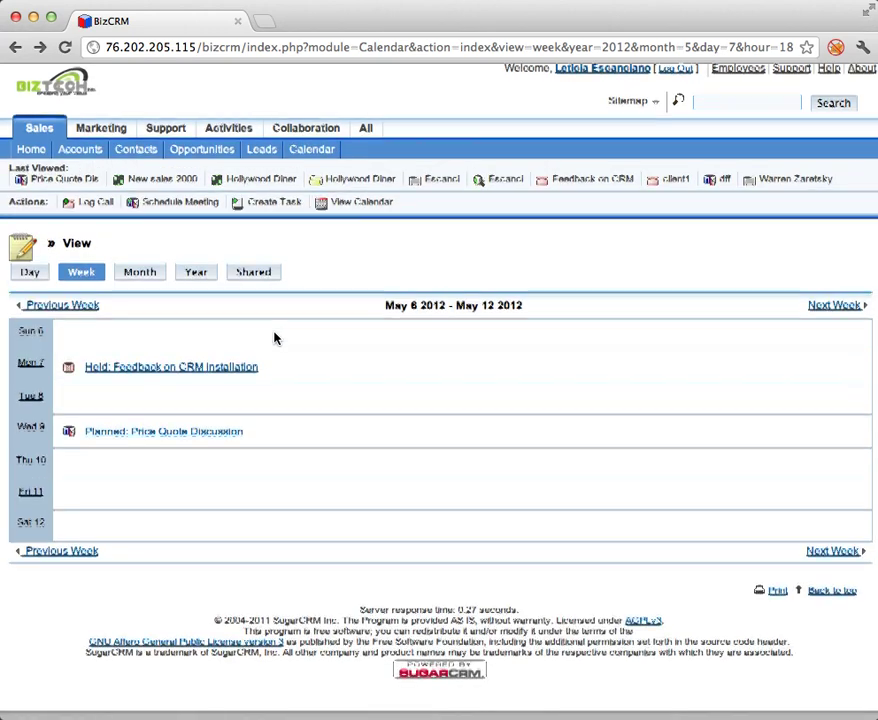
# Check the year and shared calendar views, then return to the New sales 2000 units opportunity.
pyautogui.moveTo(68, 441)
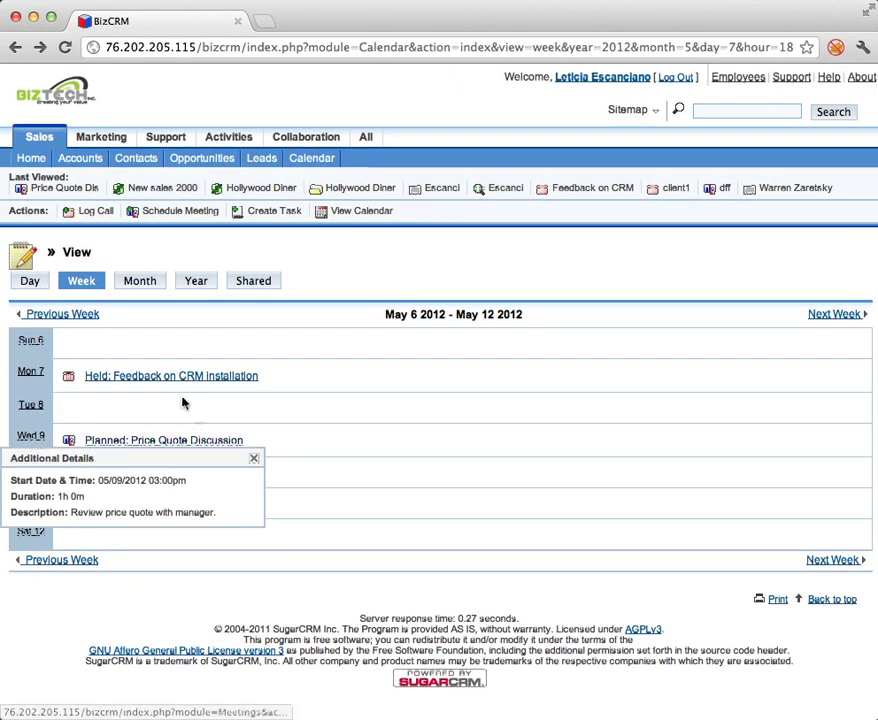
pyautogui.click(200, 282)
pyautogui.click(243, 283)
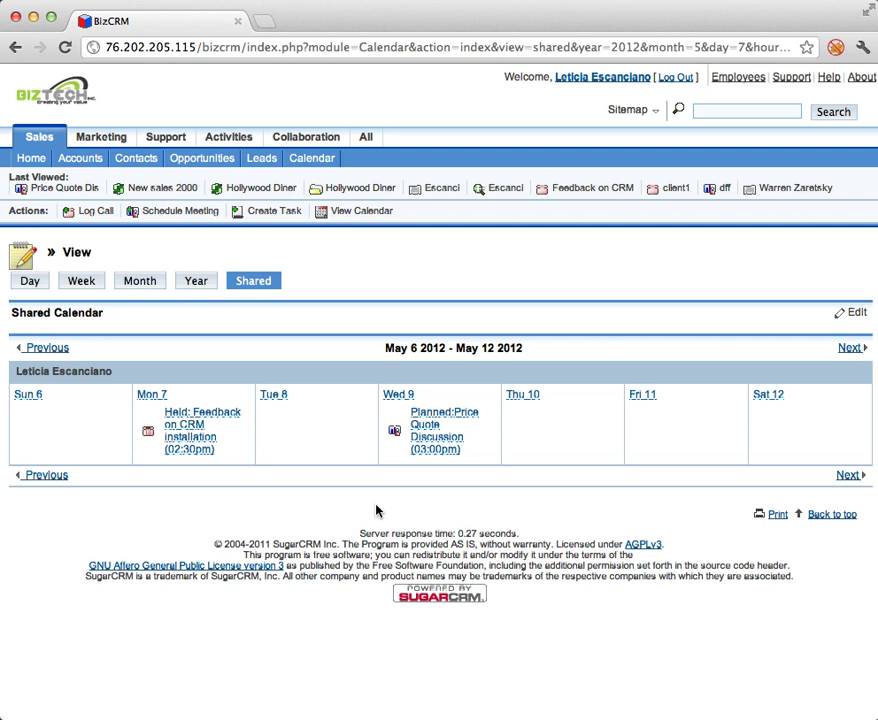
pyautogui.click(156, 189)
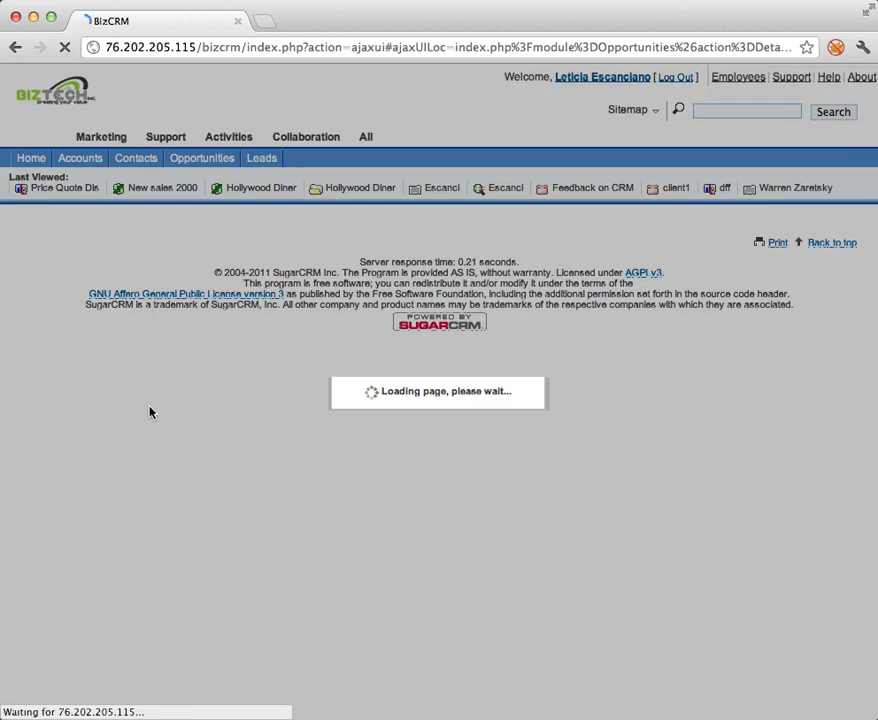
# Start a call on the opportunity with subject 'Time schedule for the meeting'.
pyautogui.scroll(-6, 151, 410)
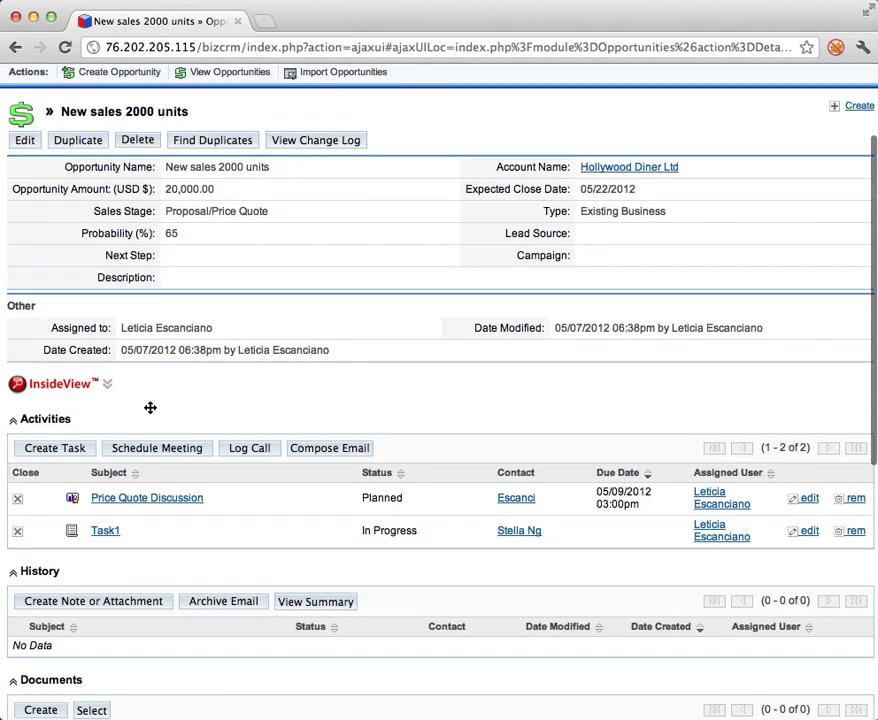
pyautogui.click(260, 335)
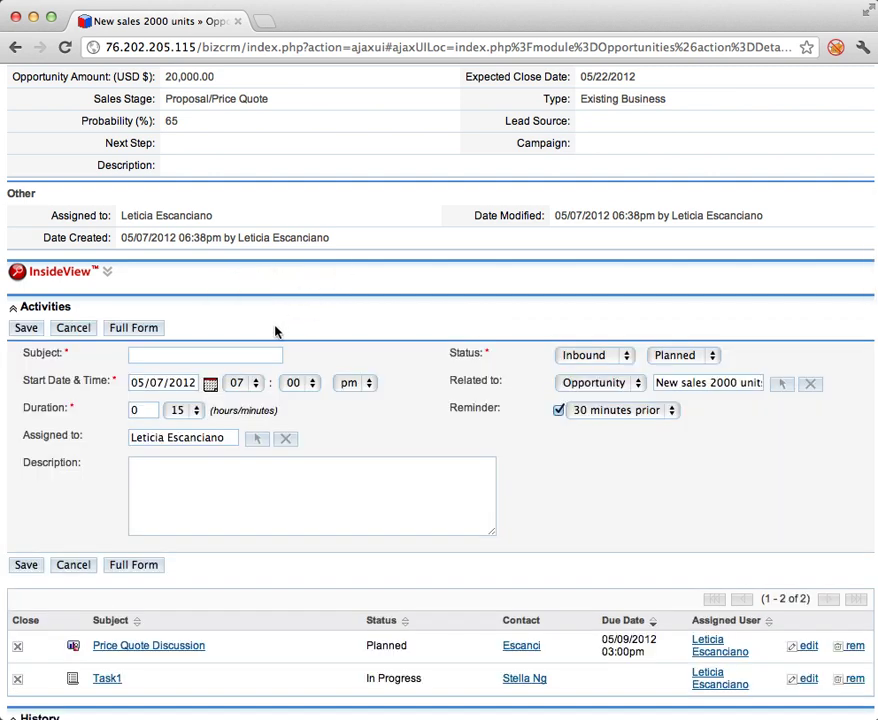
pyautogui.click(230, 351)
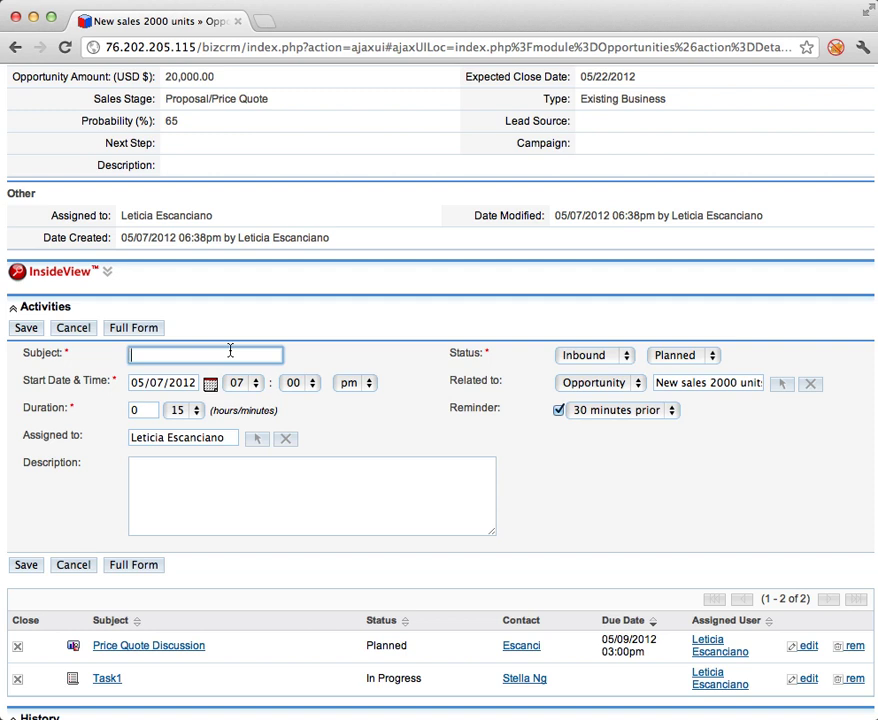
pyautogui.write('S')
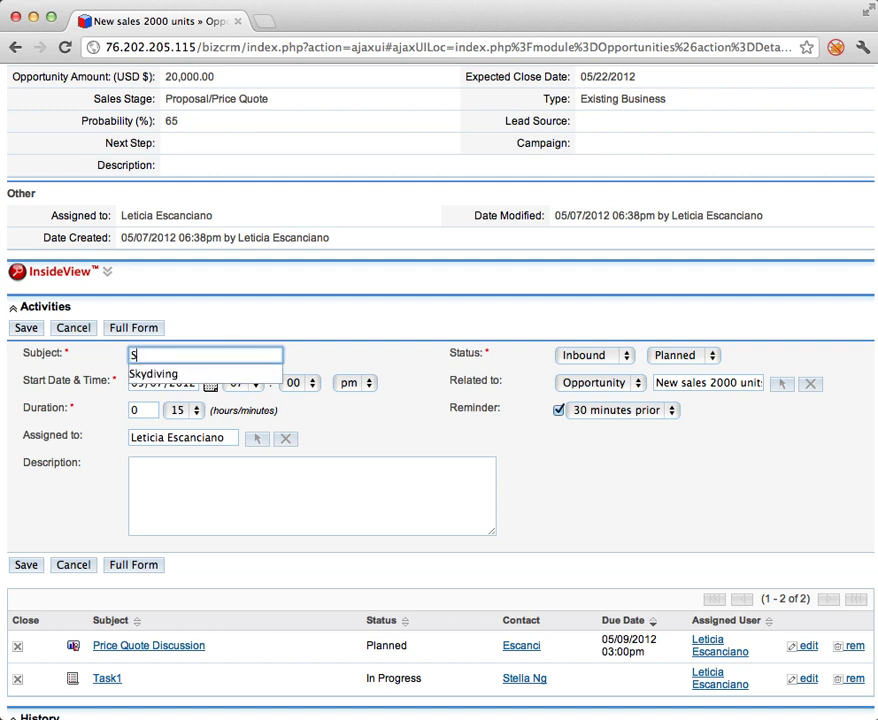
pyautogui.press('BackSpace')
pyautogui.write('Meeting')
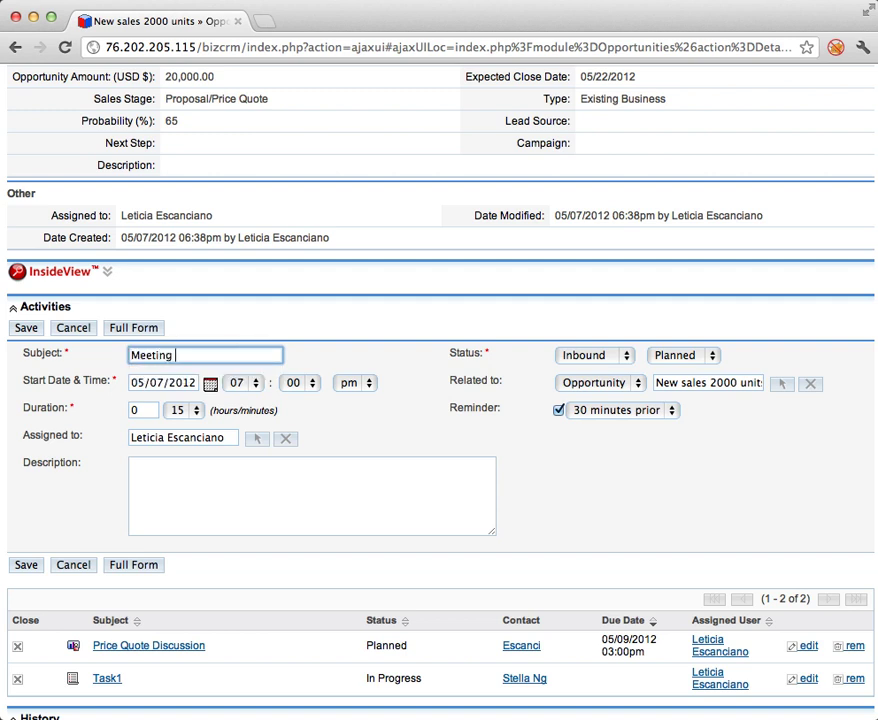
pyautogui.press('BackSpace')
pyautogui.press('BackSpace')
pyautogui.press('BackSpace')
pyautogui.press('BackSpace')
pyautogui.press('BackSpace')
pyautogui.press('BackSpace')
pyautogui.write('Time schedule')
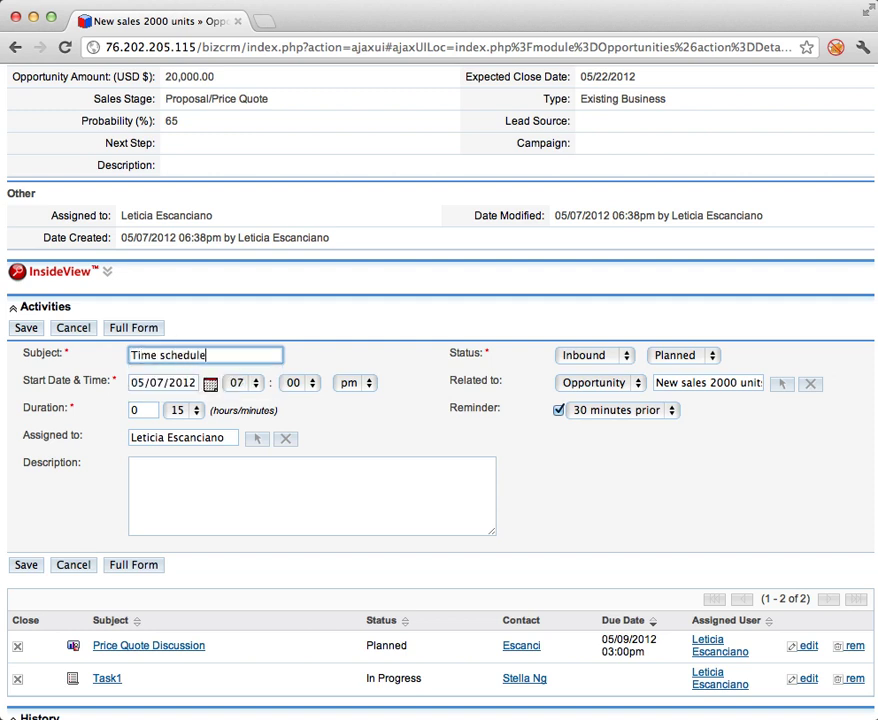
pyautogui.write(' for the meeting')
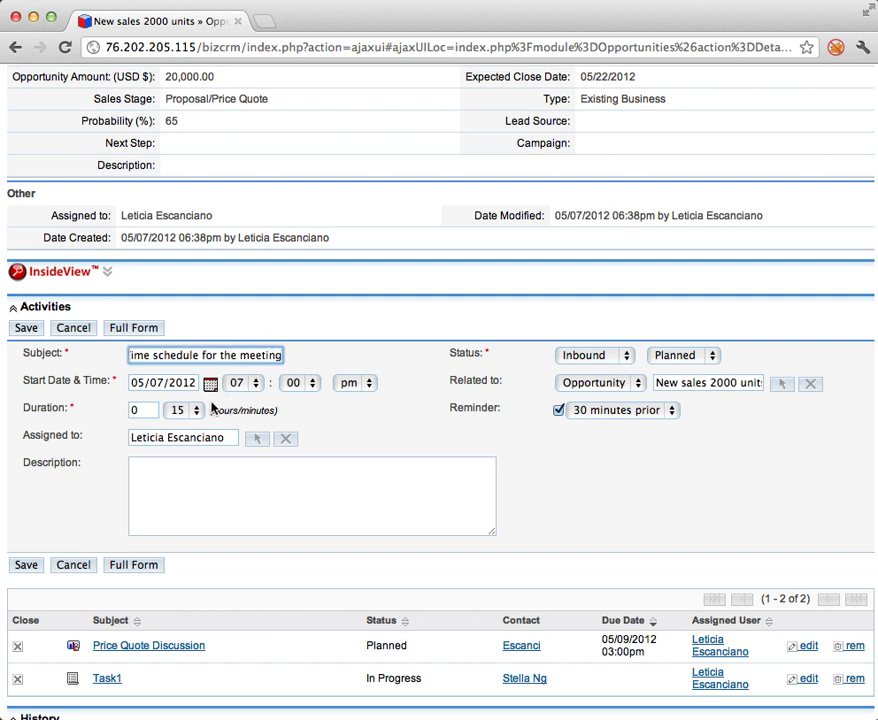
# Describe the call as 'Discuss the best time to hold the meeting', make it Outbound, and save.
pyautogui.click(177, 470)
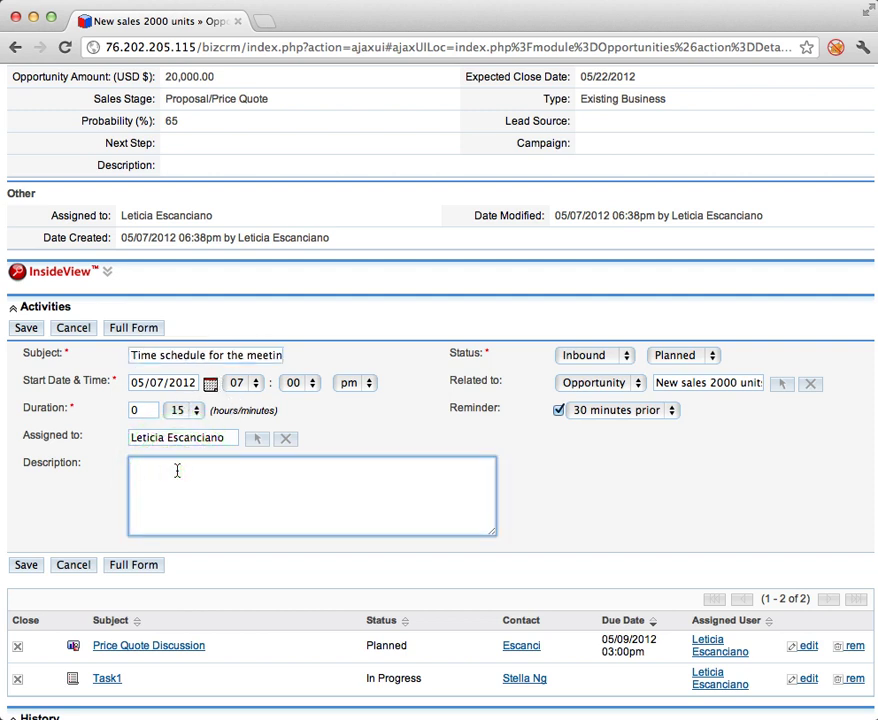
pyautogui.write('Discuss the best time to hold the me')
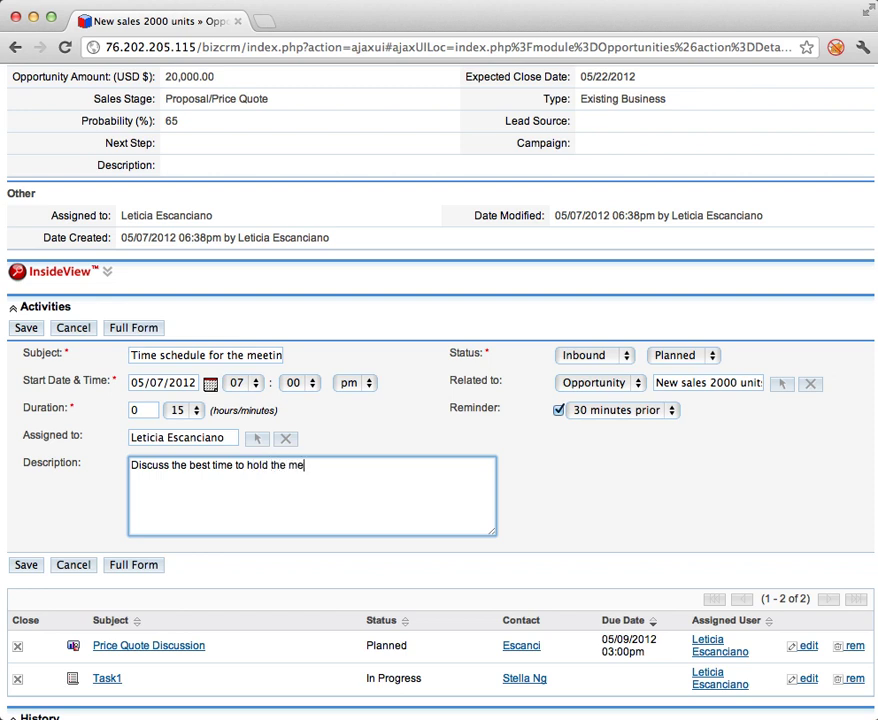
pyautogui.write('eting')
pyautogui.click(596, 360)
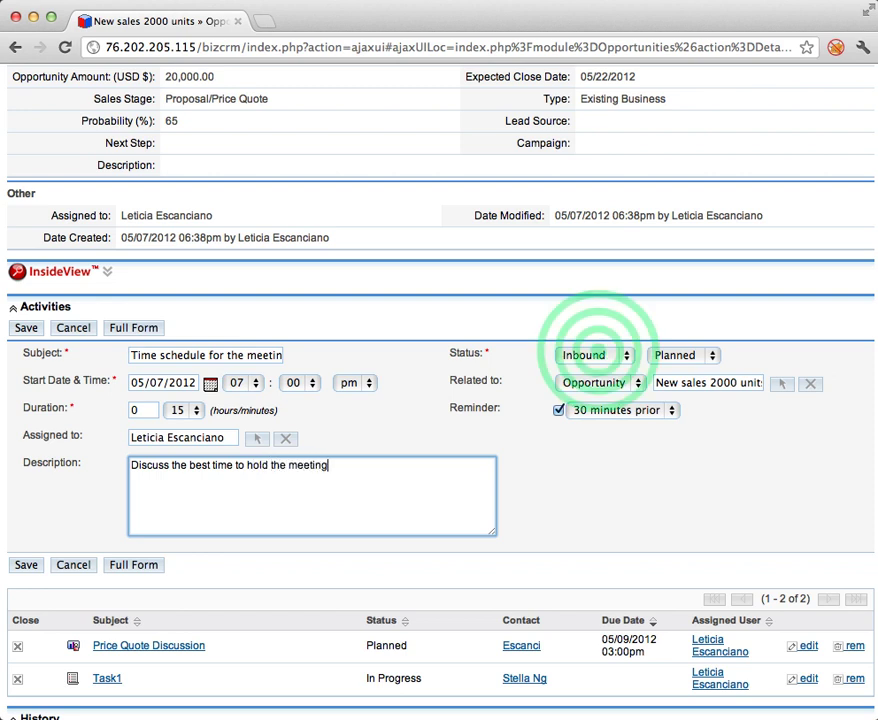
pyautogui.click(596, 372)
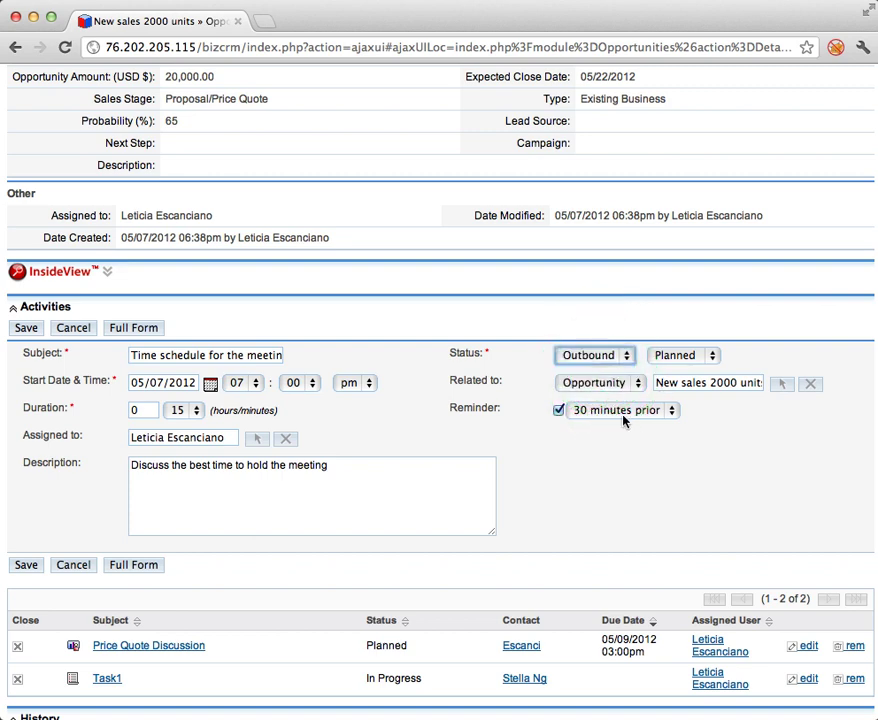
pyautogui.scroll(-1, 590, 414)
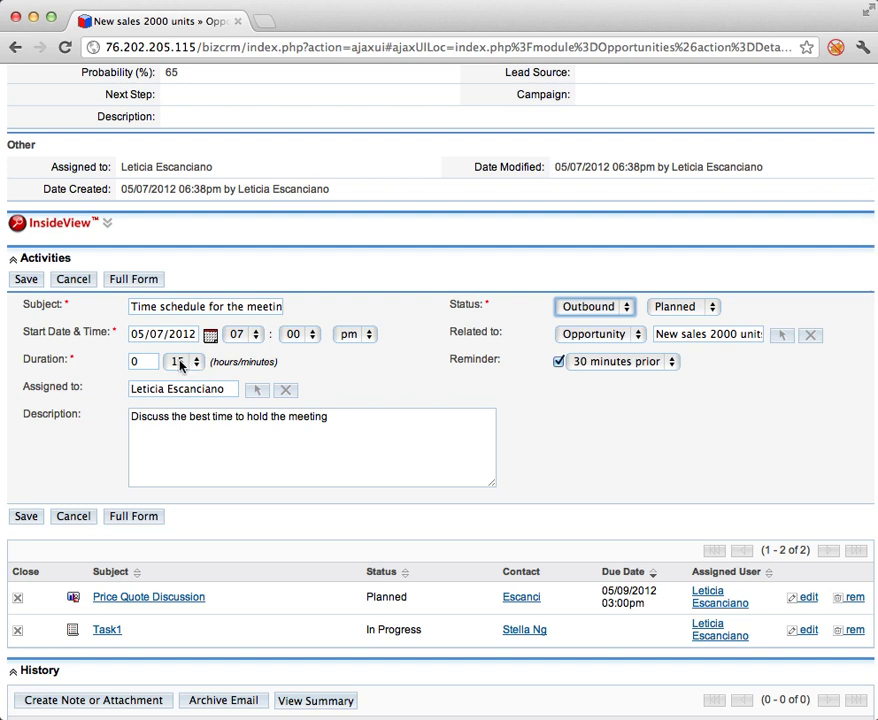
pyautogui.click(25, 516)
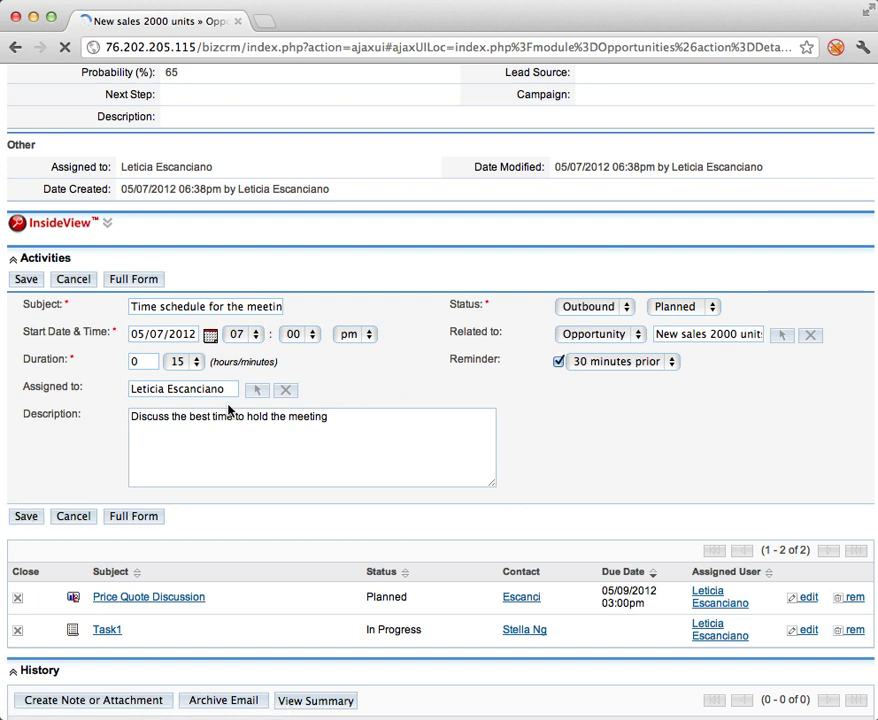
# Confirm the call is listed as Planned for 05/07/2012 07:00pm, then open Hollywood Diner Ltd.
pyautogui.scroll(-2, 228, 410)
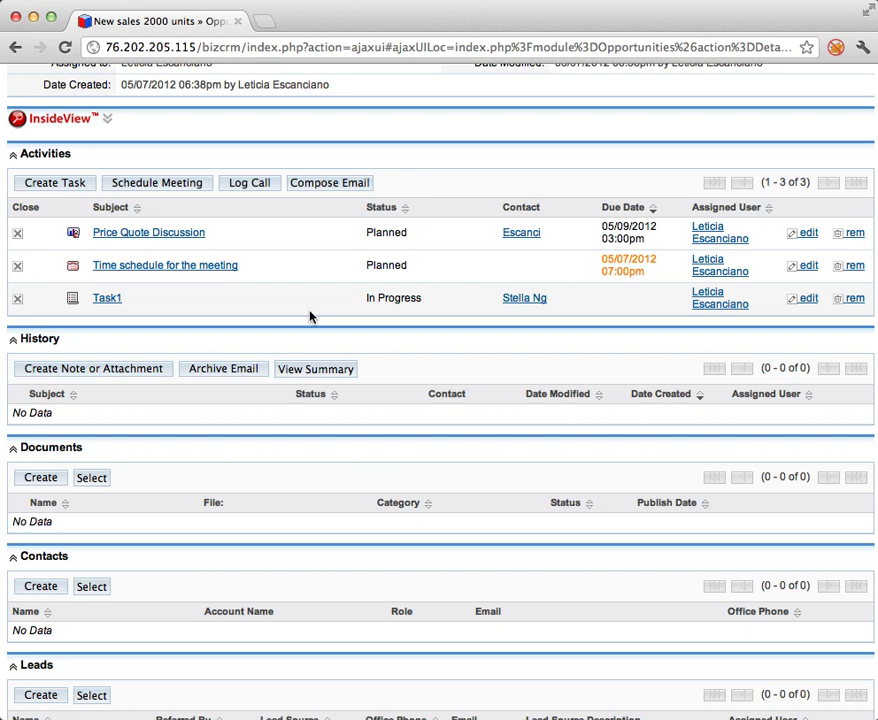
pyautogui.scroll(-1, 310, 317)
pyautogui.scroll(8, 560, 452)
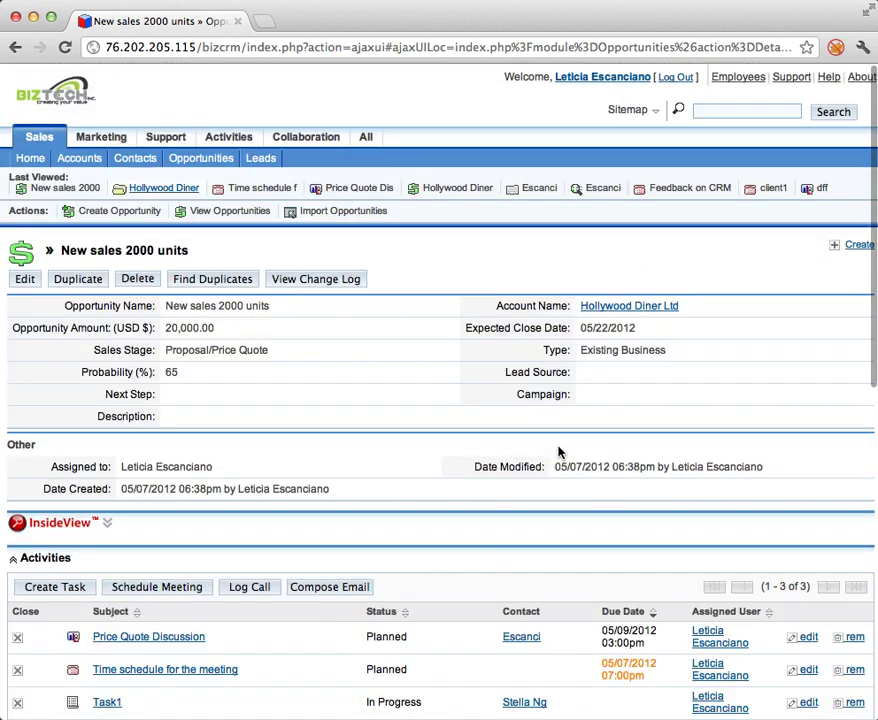
pyautogui.scroll(-1, 394, 425)
pyautogui.scroll(1, 394, 425)
pyautogui.click(141, 221)
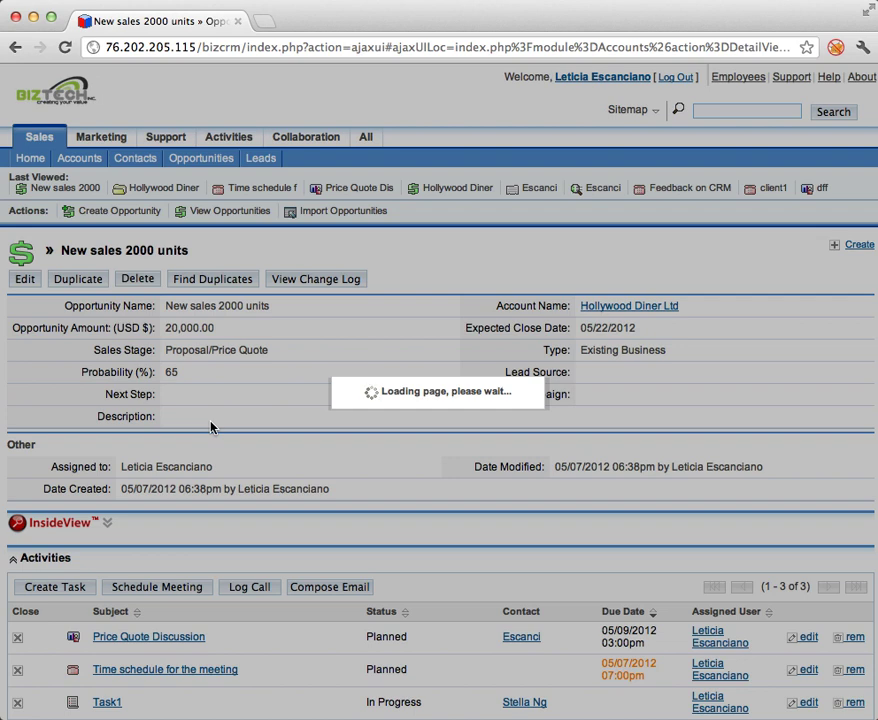
# Scroll through Hollywood Diner Ltd's activities, history, contacts and empty Documents subpanels.
pyautogui.scroll(-3, 210, 427)
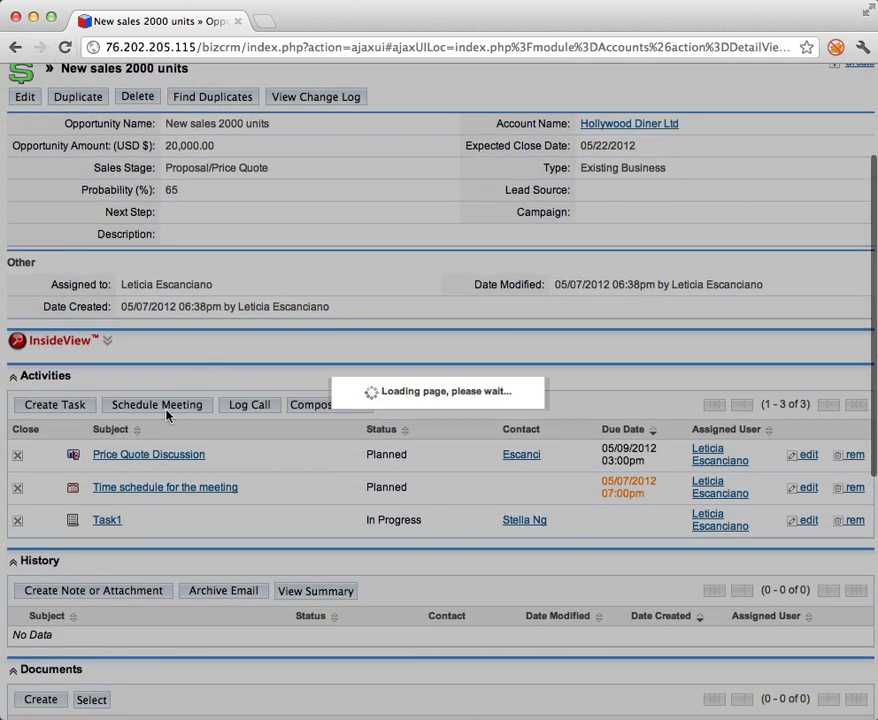
pyautogui.scroll(-2, 167, 415)
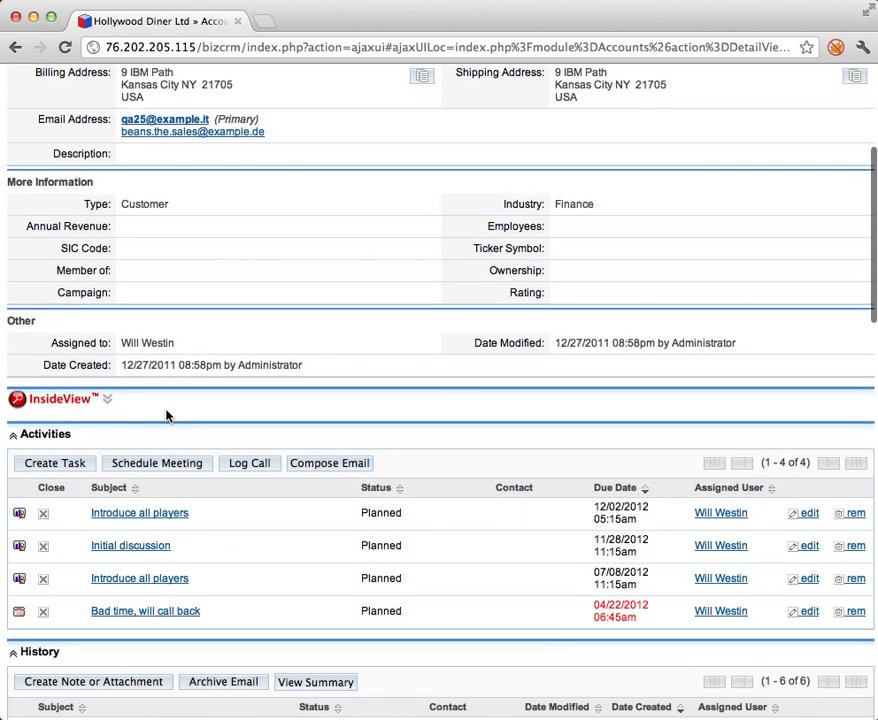
pyautogui.scroll(-10, 167, 415)
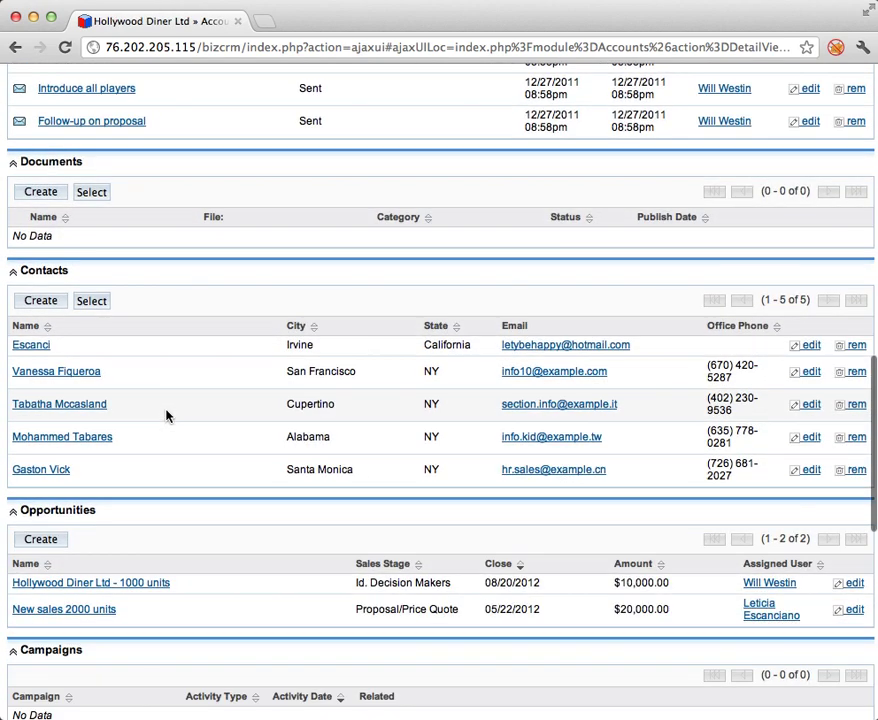
pyautogui.scroll(-1, 167, 415)
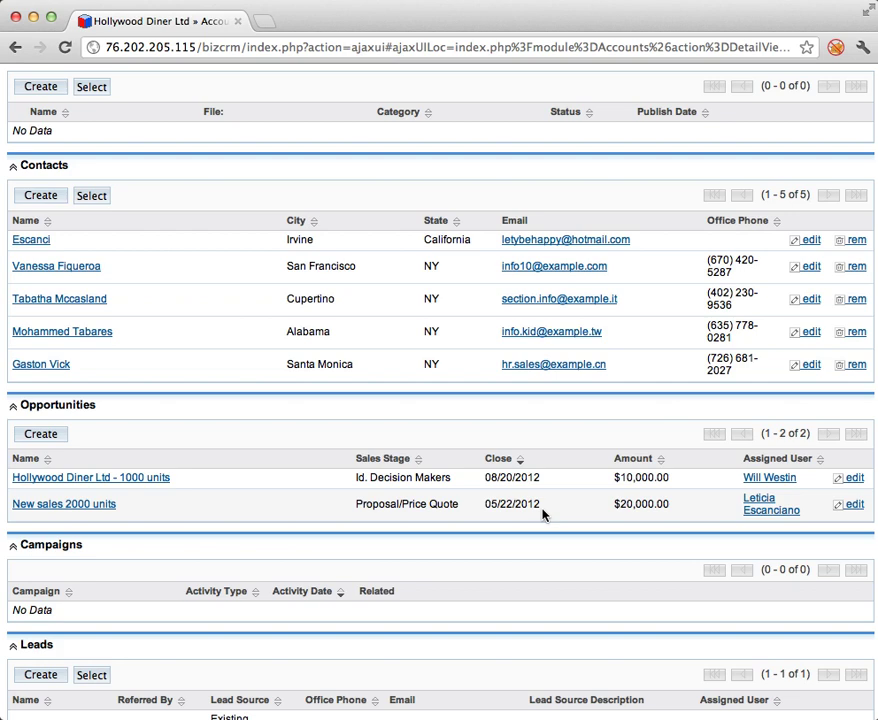
pyautogui.scroll(8, 542, 514)
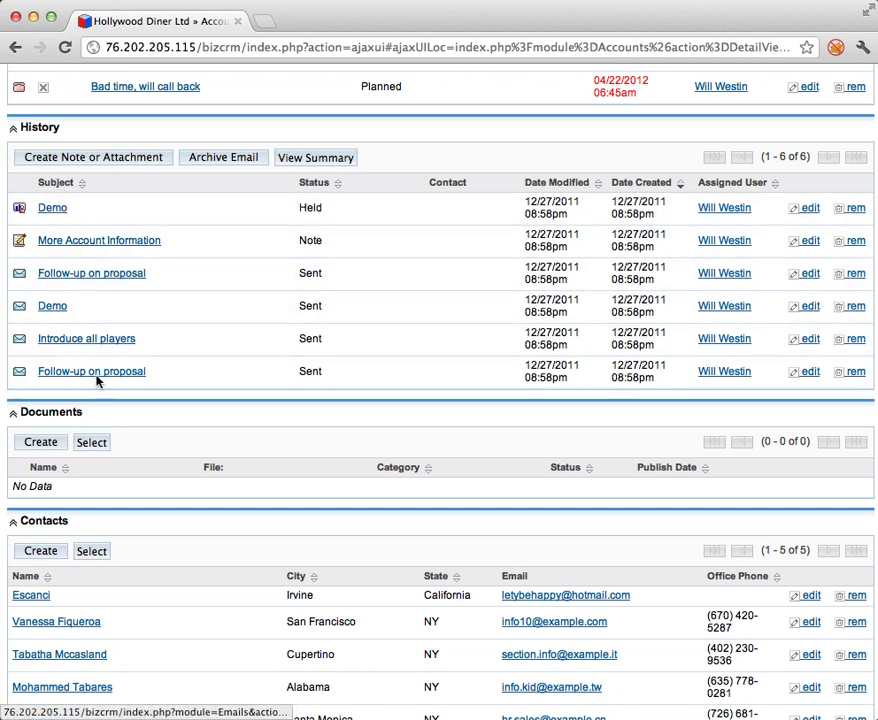
pyautogui.scroll(3, 95, 398)
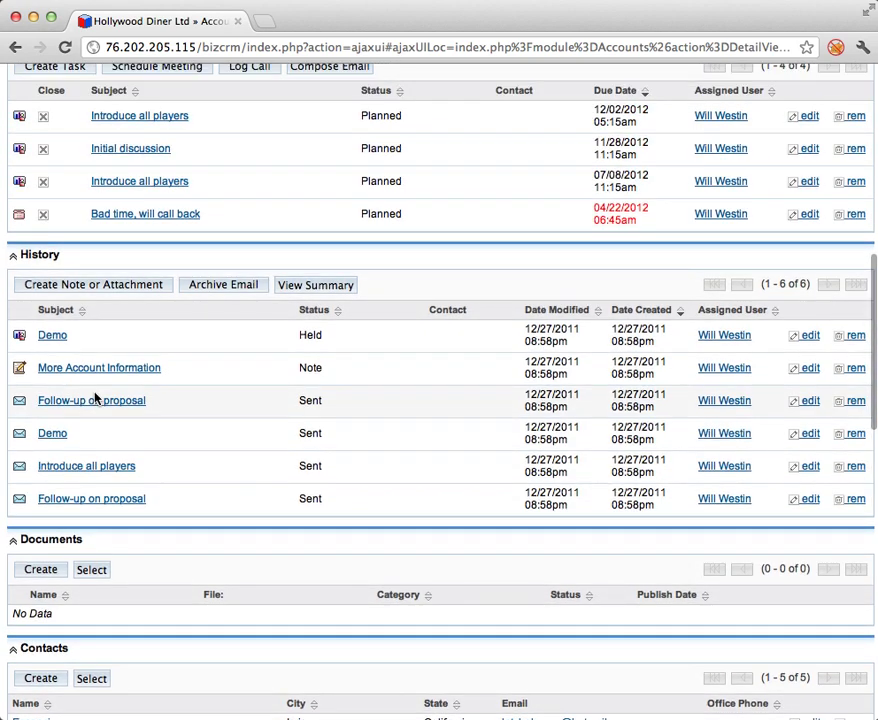
pyautogui.scroll(-3, 95, 398)
pyautogui.scroll(-10, 95, 398)
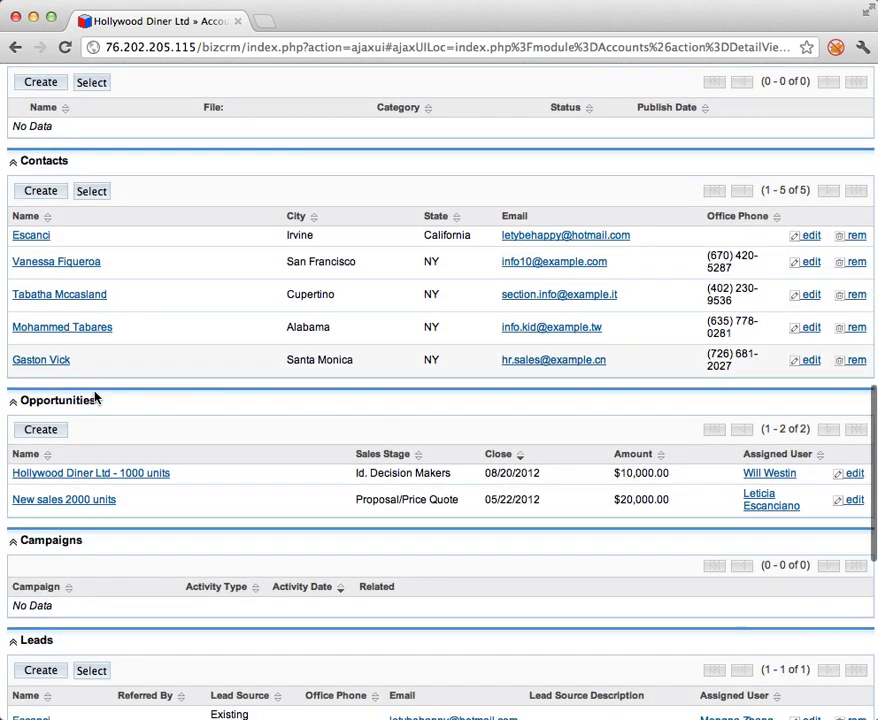
# Upload california flag.gif from Downloads as a new account document and save it.
pyautogui.click(41, 83)
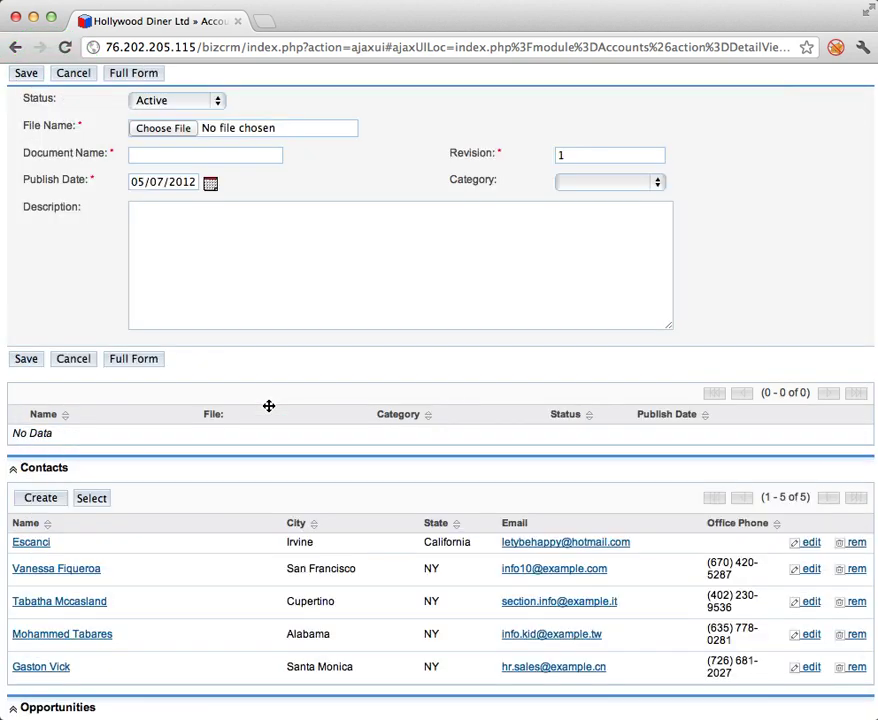
pyautogui.click(190, 129)
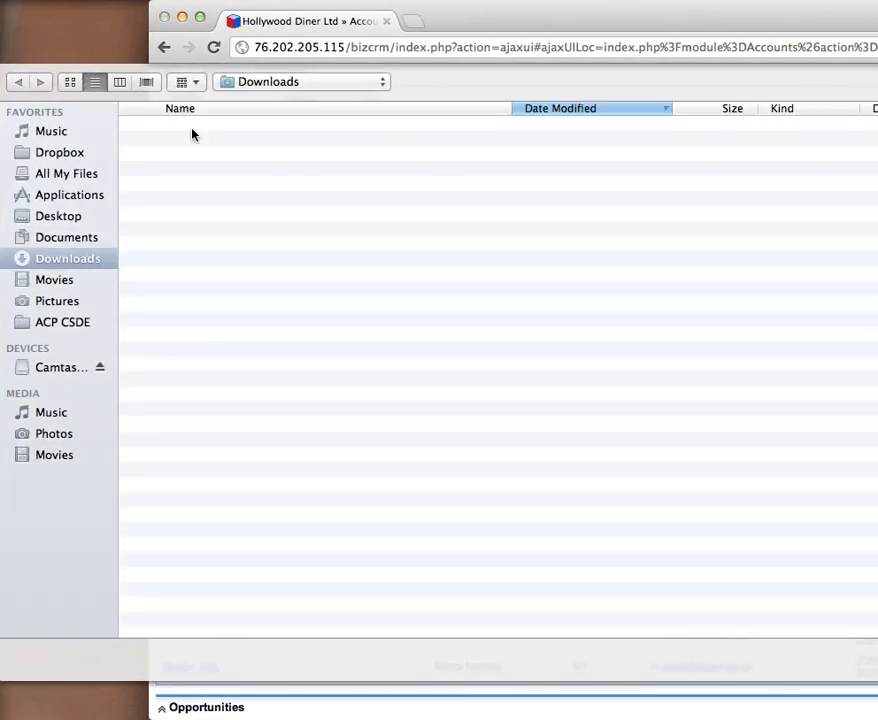
pyautogui.click(237, 203)
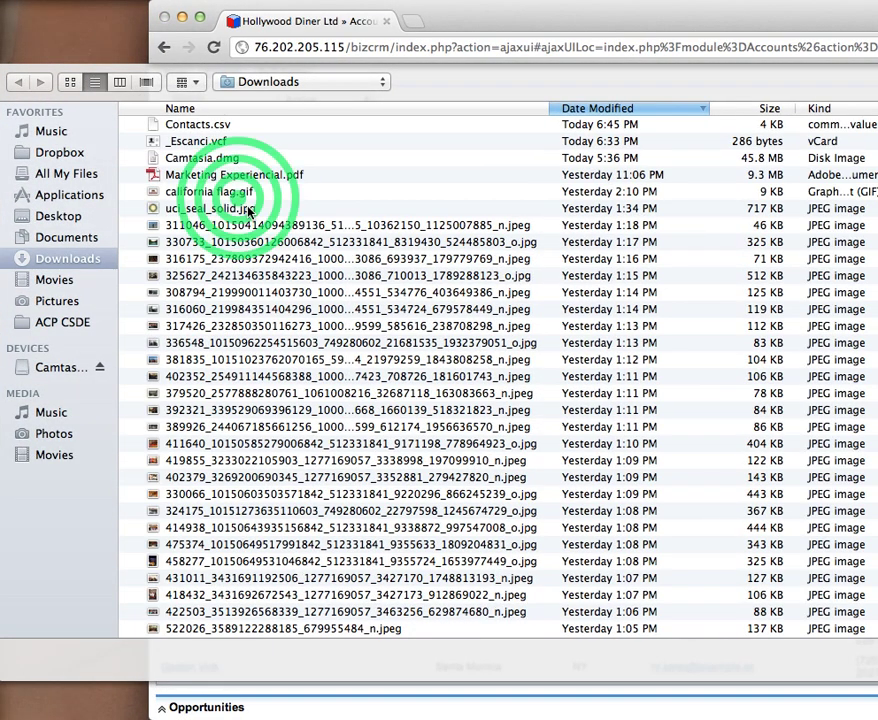
pyautogui.doubleClick(234, 195)
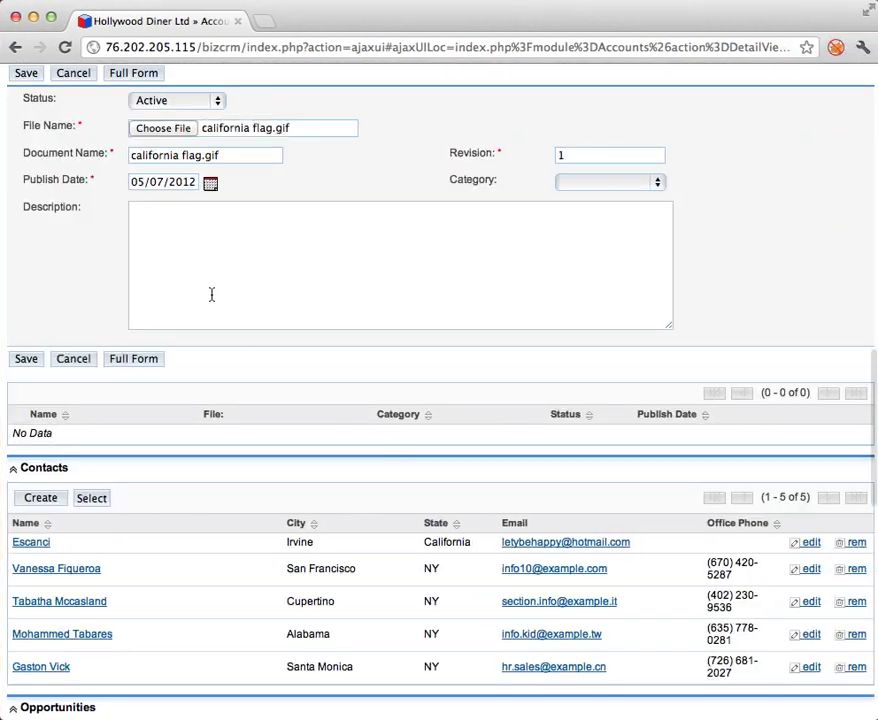
pyautogui.click(27, 358)
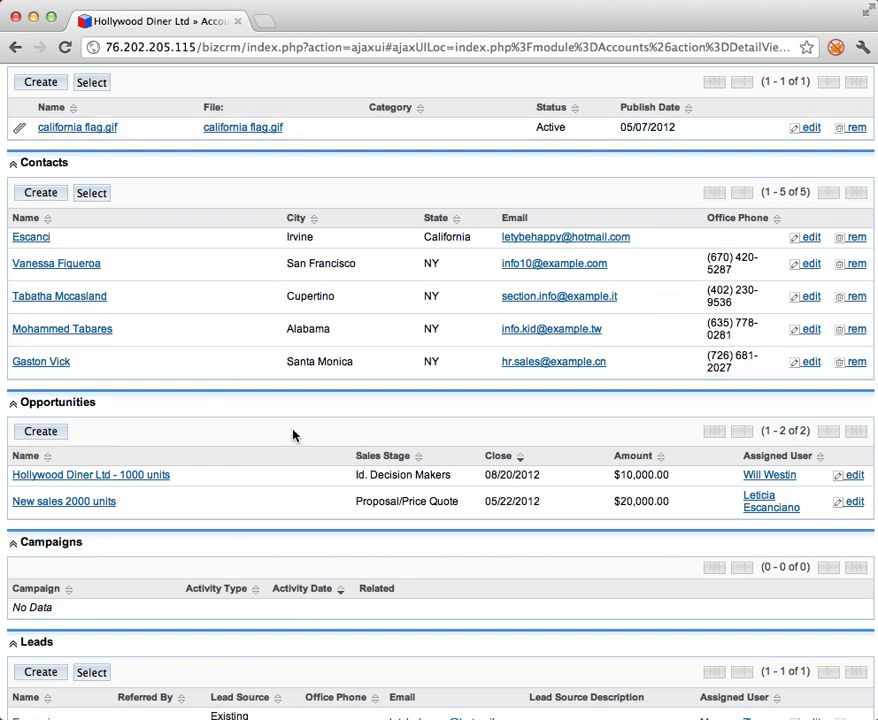
pyautogui.scroll(5, 294, 433)
pyautogui.scroll(10, 293, 430)
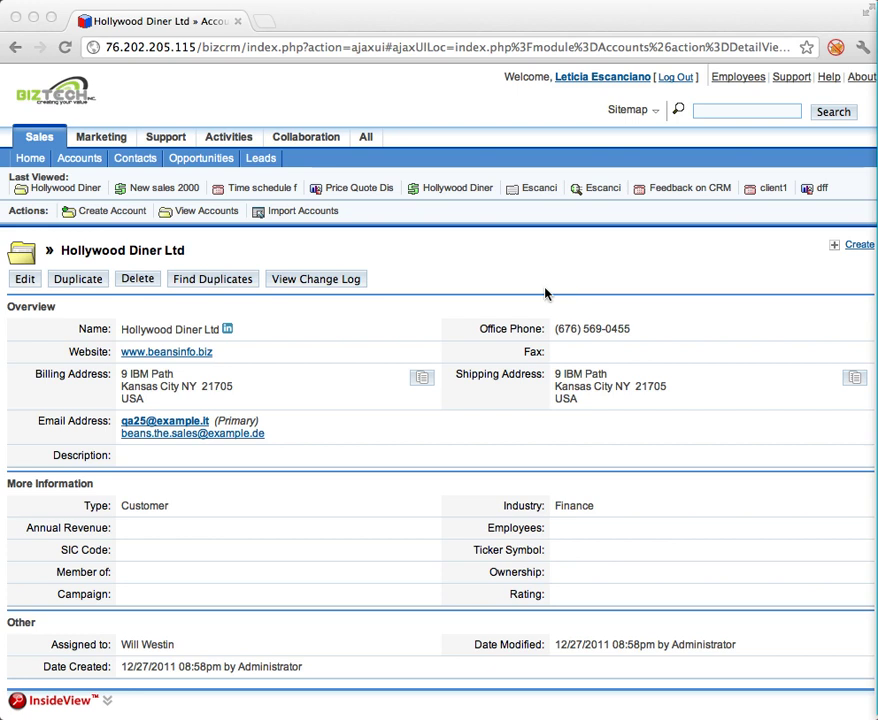
# Go to the Emails inbox under Collaboration, expand the mail folders, and open email Settings.
pyautogui.click(262, 135)
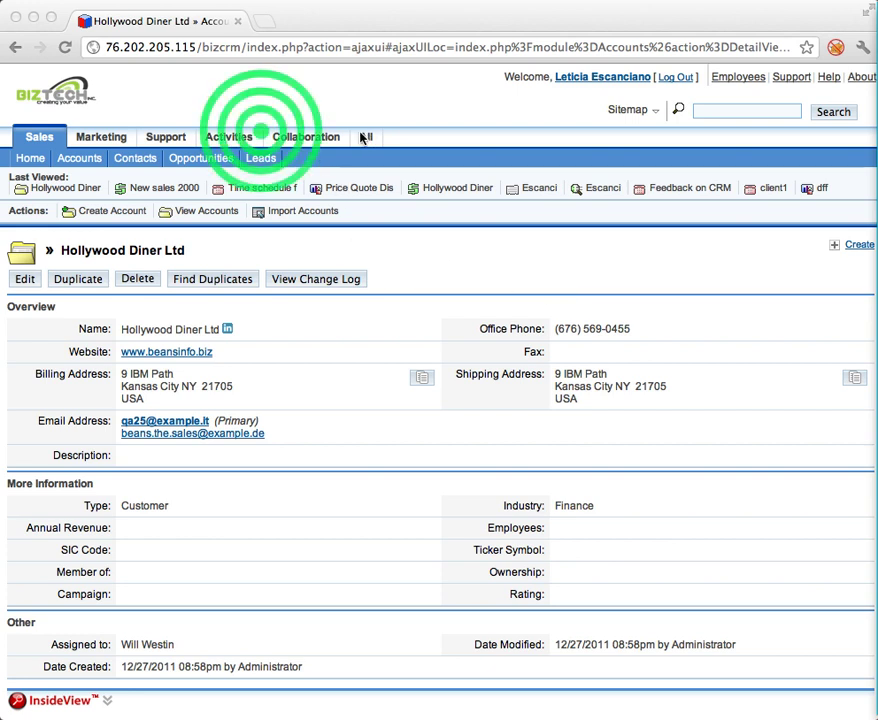
pyautogui.click(275, 158)
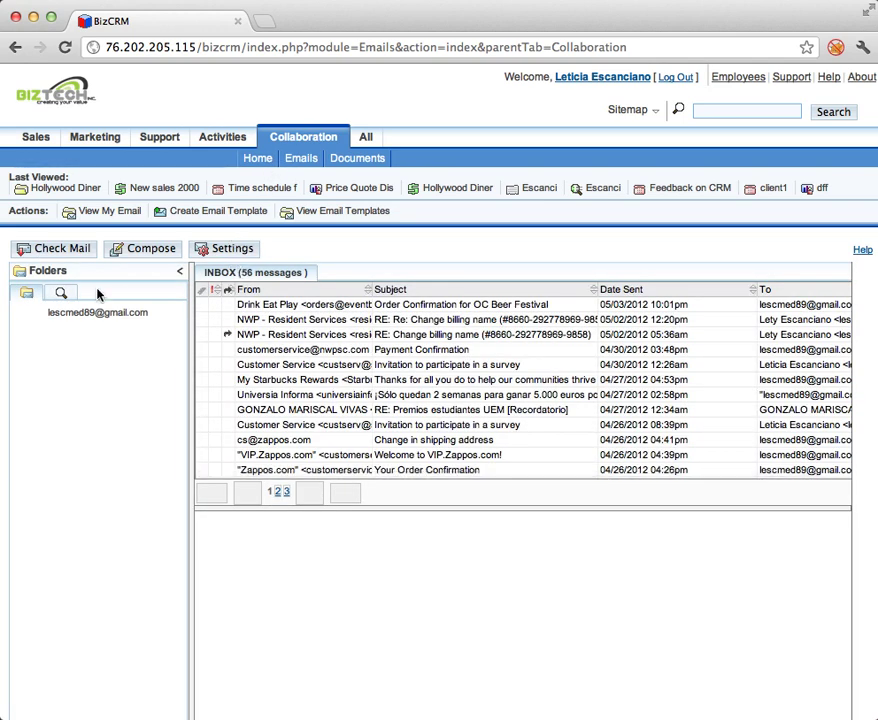
pyautogui.click(145, 314)
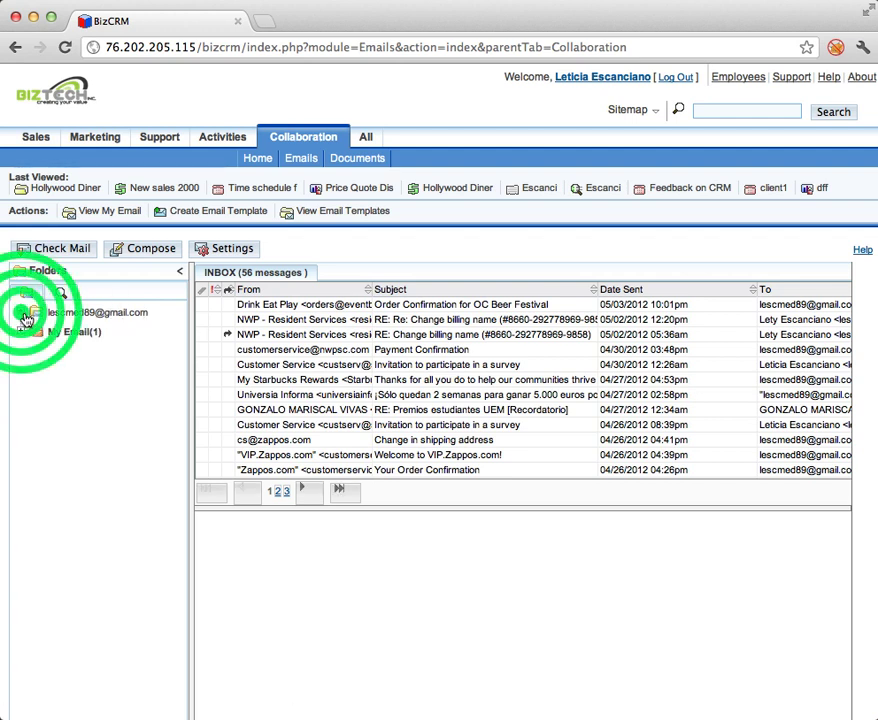
pyautogui.click(90, 313)
pyautogui.click(248, 248)
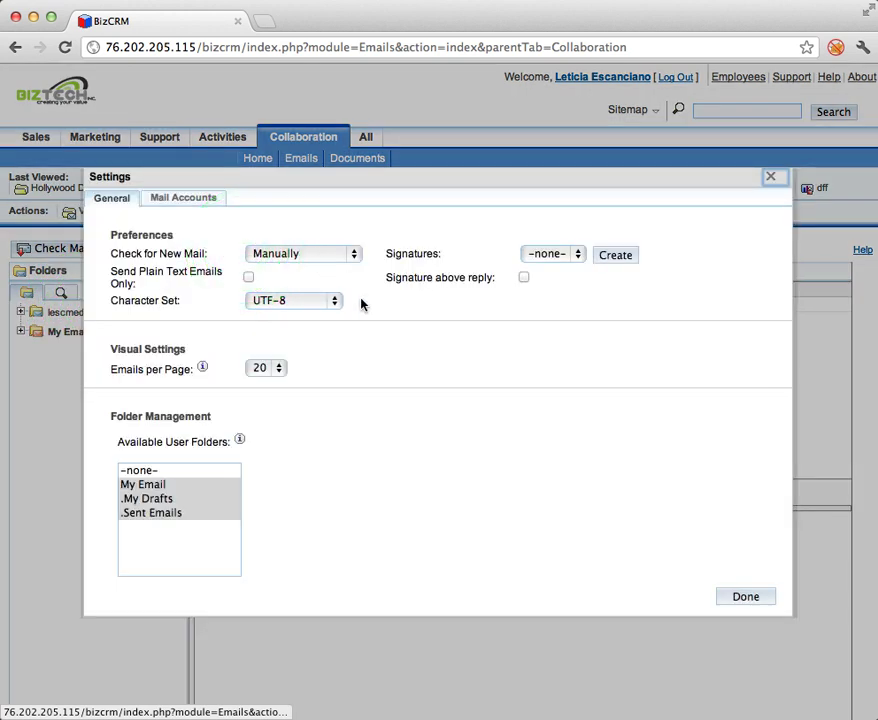
# Start a new mail account with Prefill Gmail Defaults, then close Mail Account Properties without saving.
pyautogui.click(178, 199)
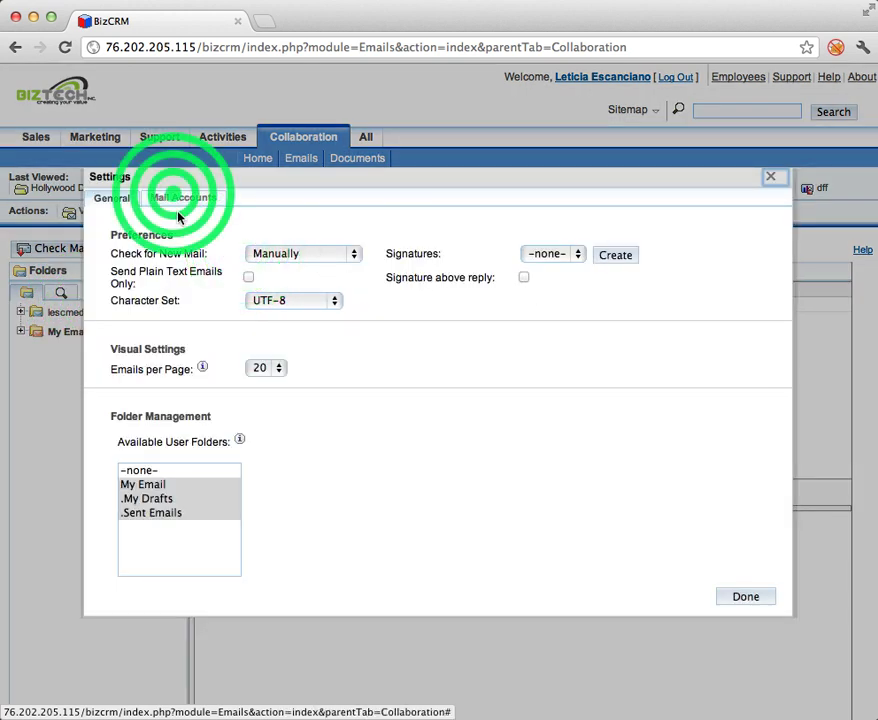
pyautogui.click(128, 343)
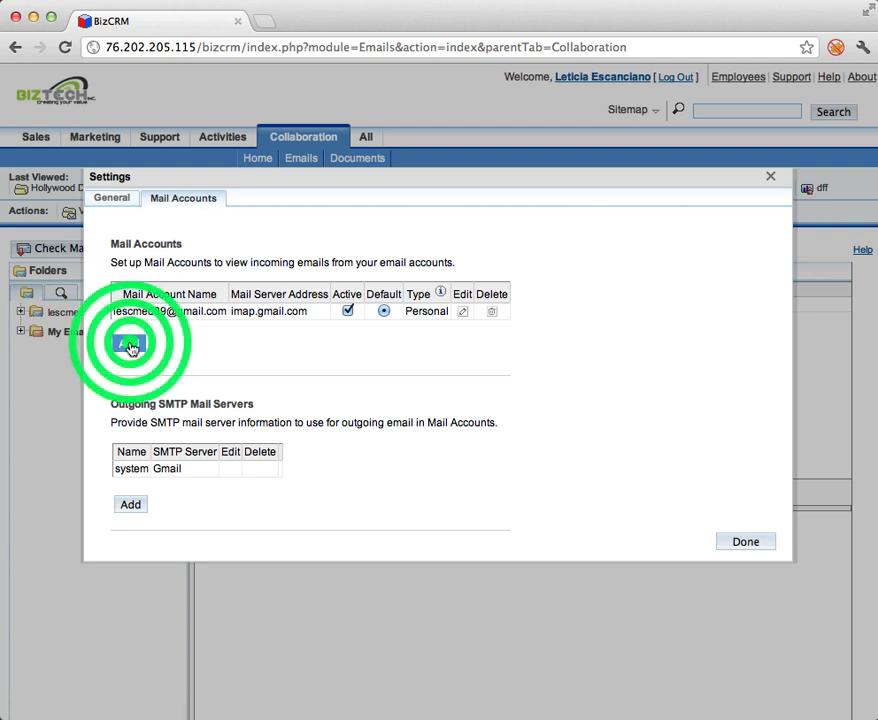
pyautogui.click(441, 156)
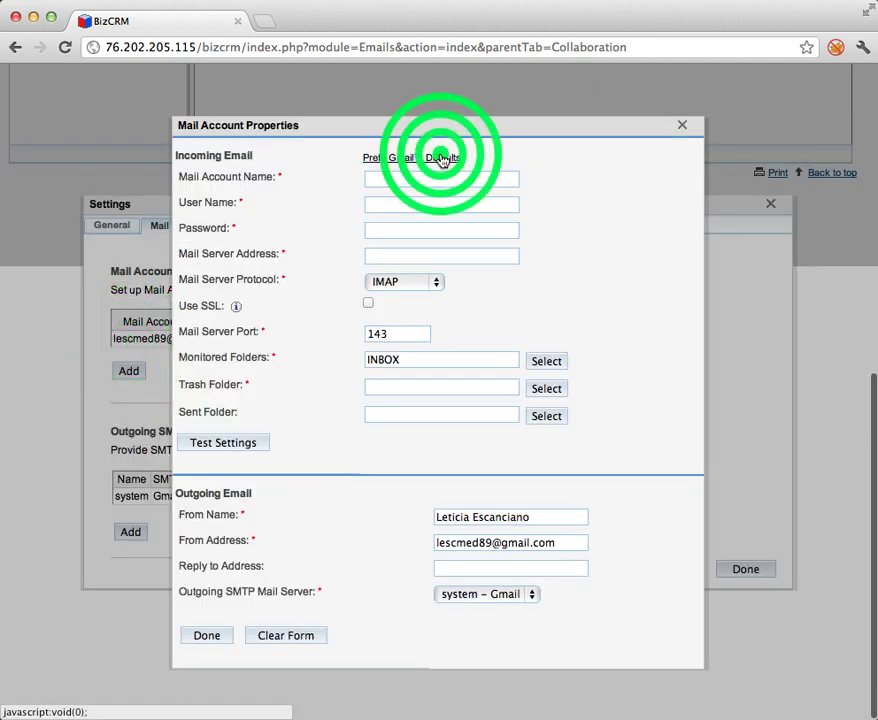
pyautogui.click(412, 179)
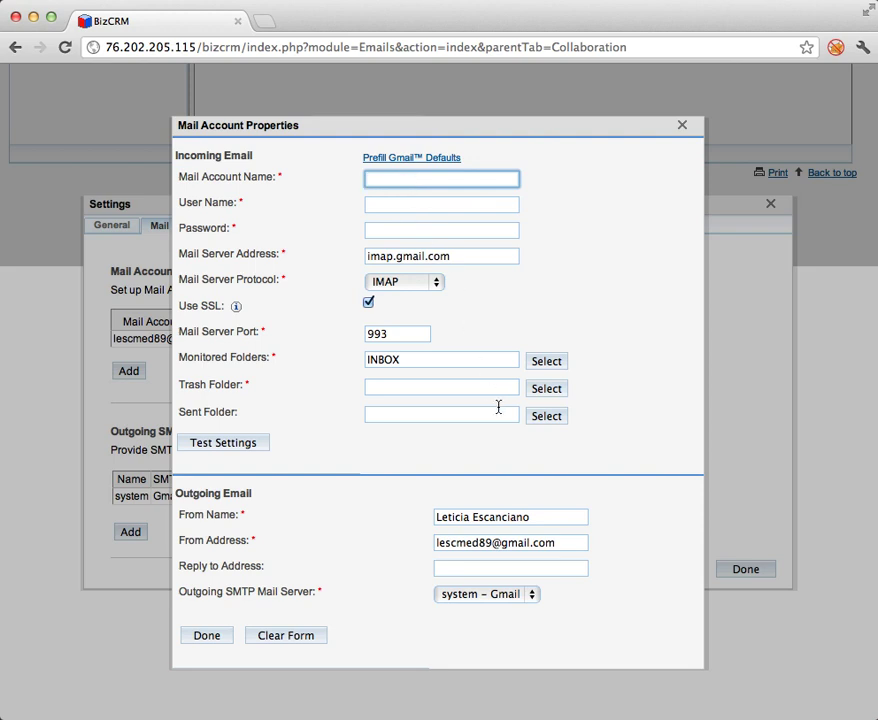
pyautogui.click(221, 639)
pyautogui.click(682, 126)
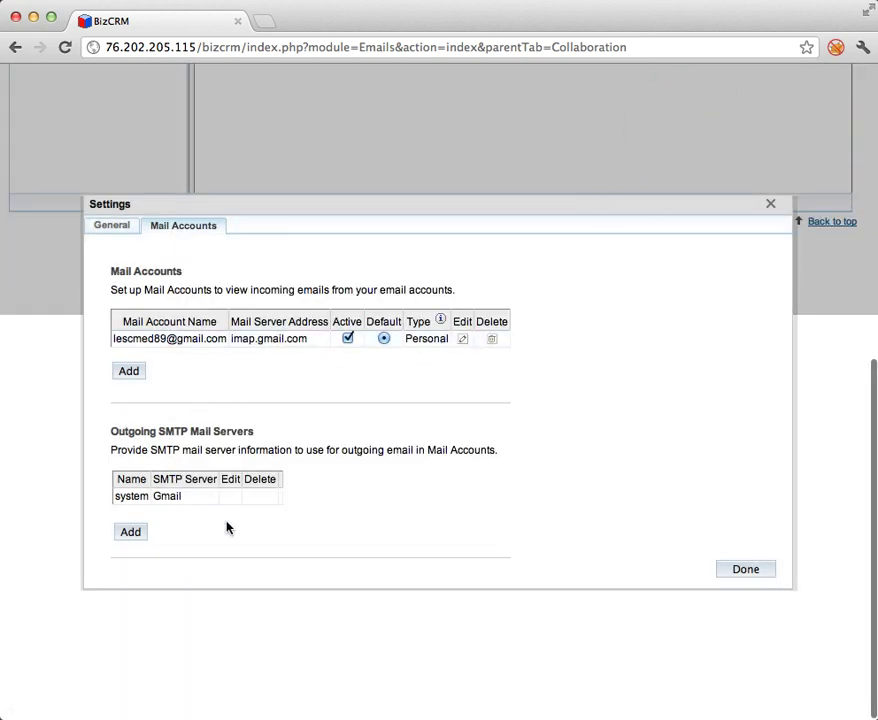
# Select the system Gmail SMTP outgoing server and save the email settings.
pyautogui.click(133, 500)
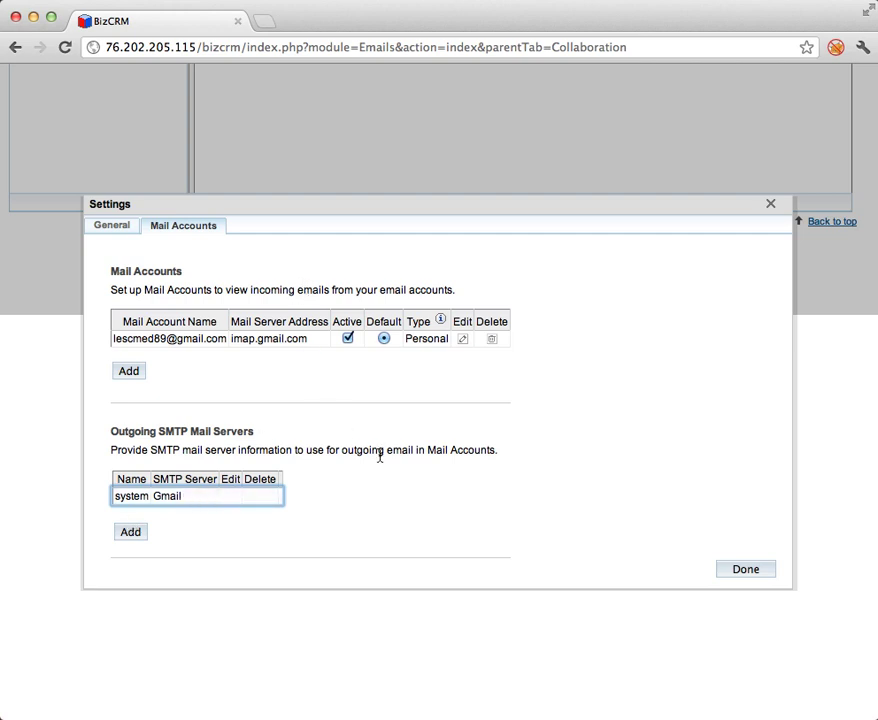
pyautogui.click(760, 572)
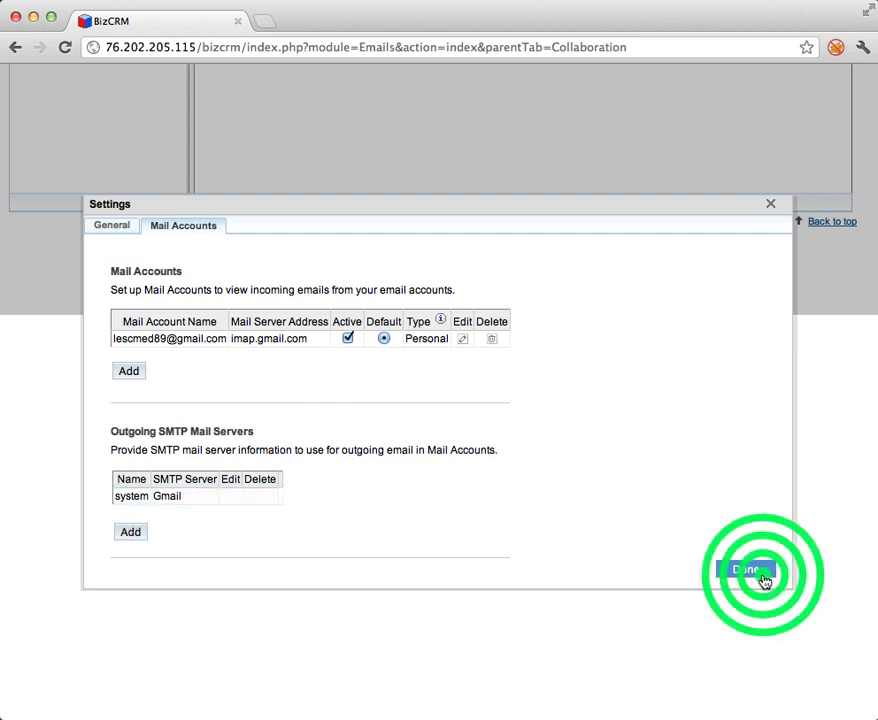
pyautogui.click(768, 267)
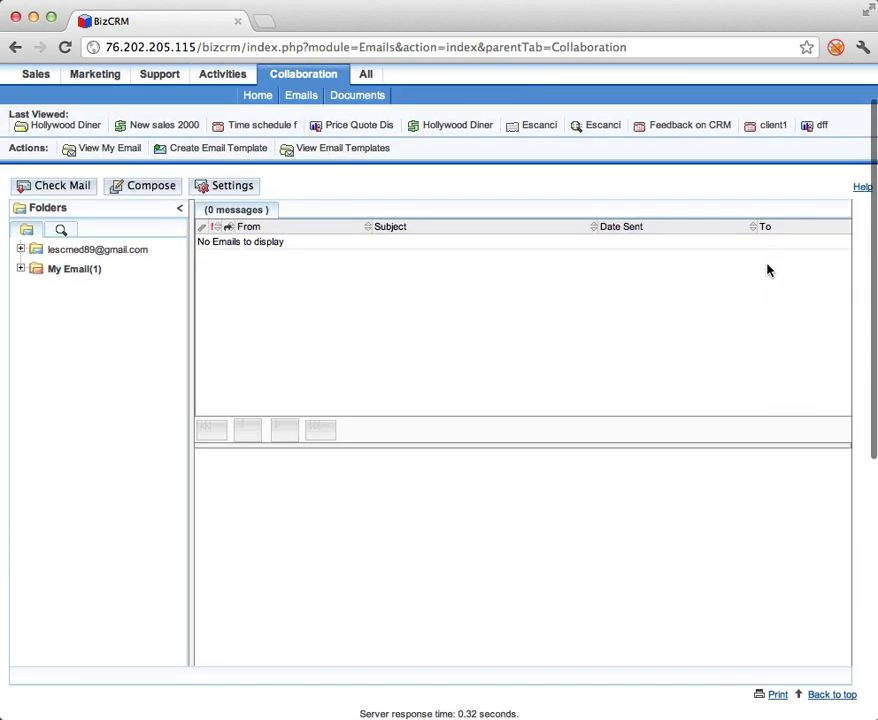
# Open the Gmail INBOX and choose Import to Sugar for the 'Welcome to VIP.Zappos.com!' email.
pyautogui.click(20, 249)
pyautogui.click(108, 253)
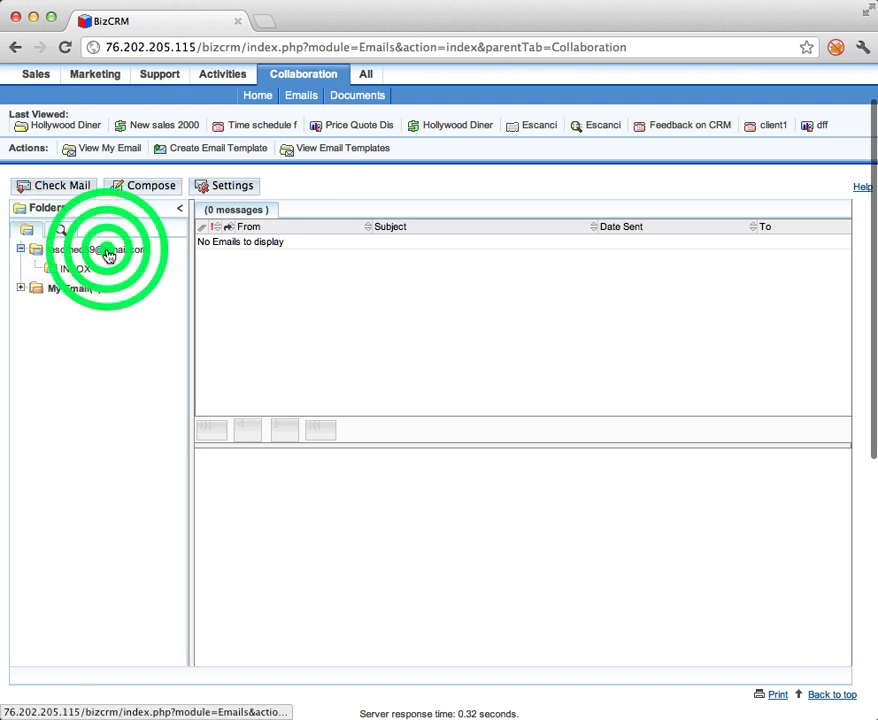
pyautogui.click(22, 250)
pyautogui.click(48, 270)
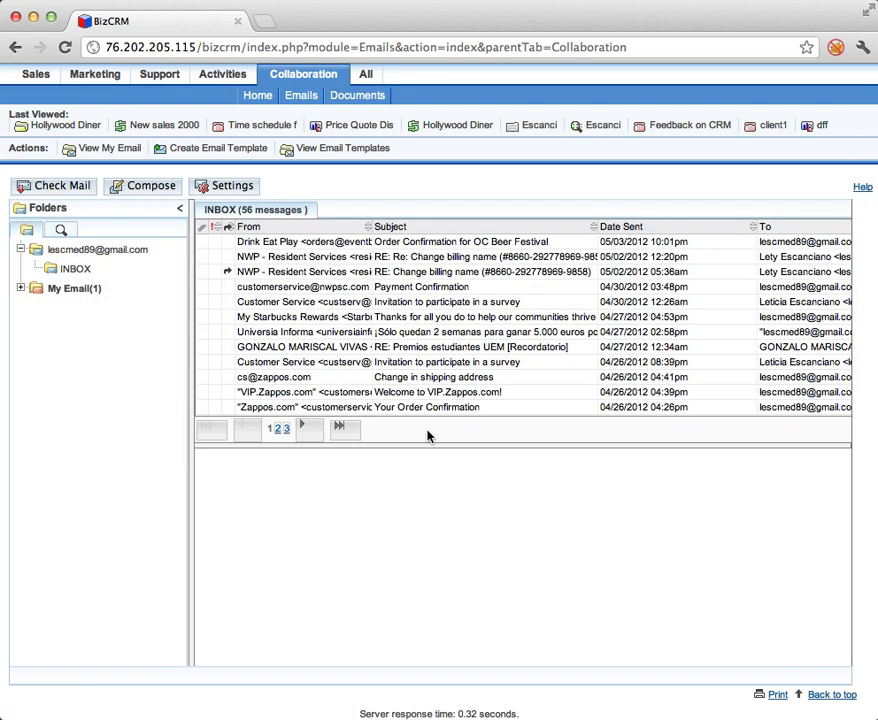
pyautogui.click(431, 397)
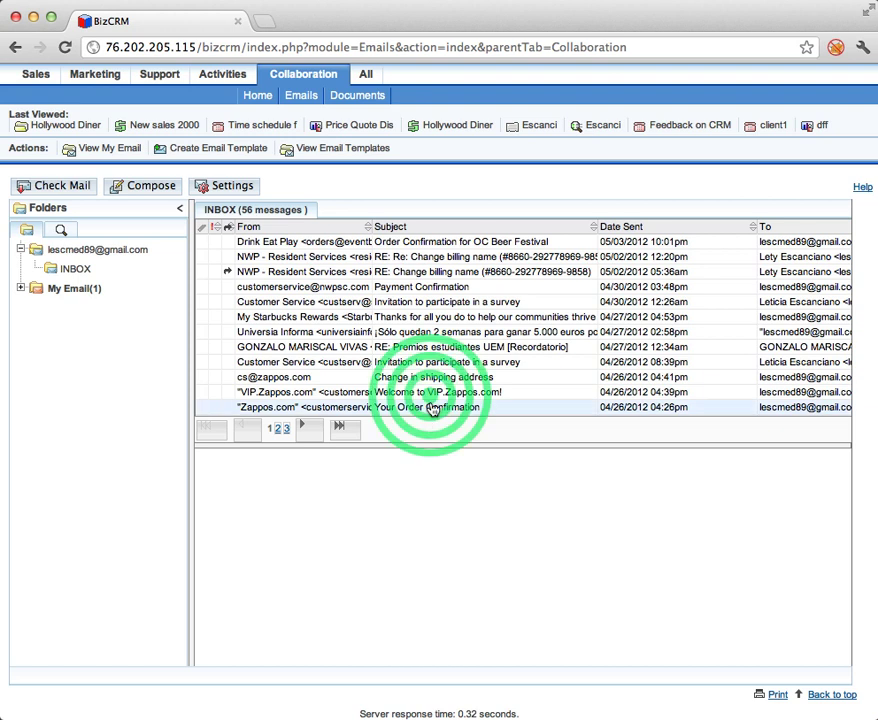
pyautogui.rightClick(431, 400)
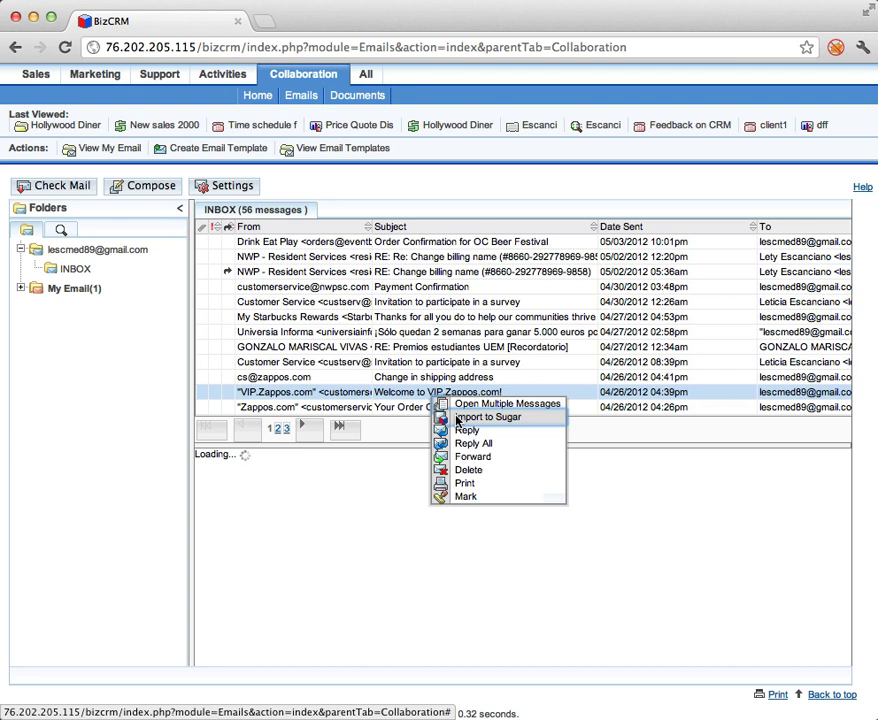
pyautogui.click(457, 418)
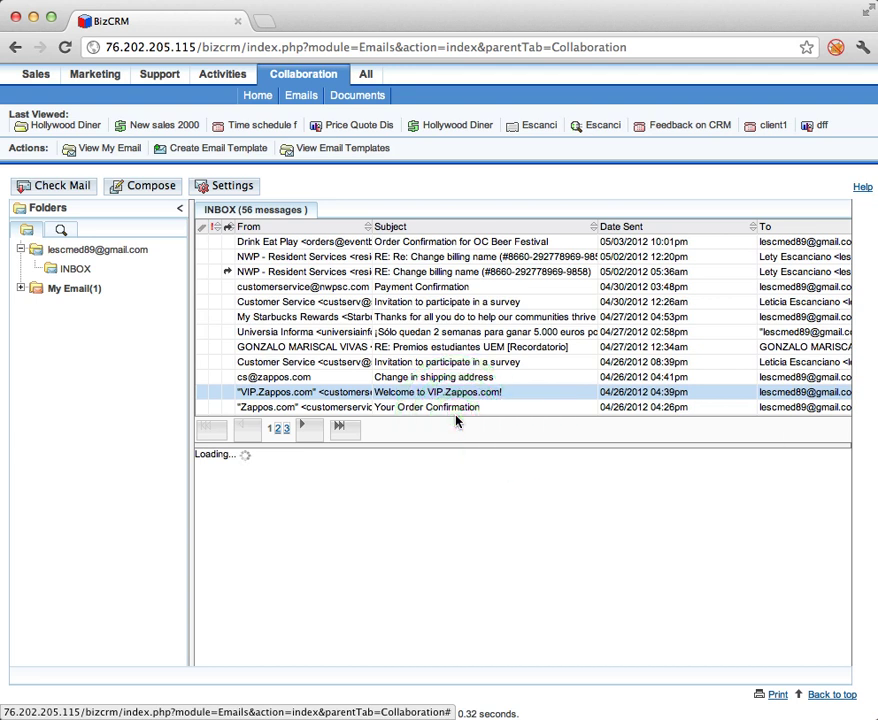
pyautogui.scroll(2, 455, 421)
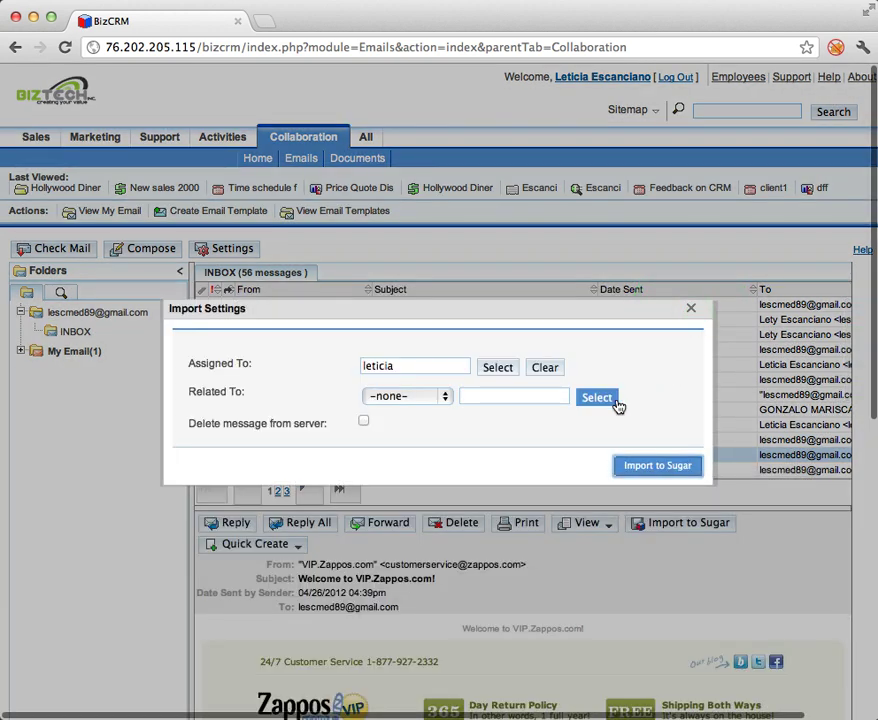
# Import the Zappos email assigned to another user, related to Opportunity 'New sales 2000 units'.
pyautogui.scroll(-1, 619, 405)
pyautogui.click(498, 367)
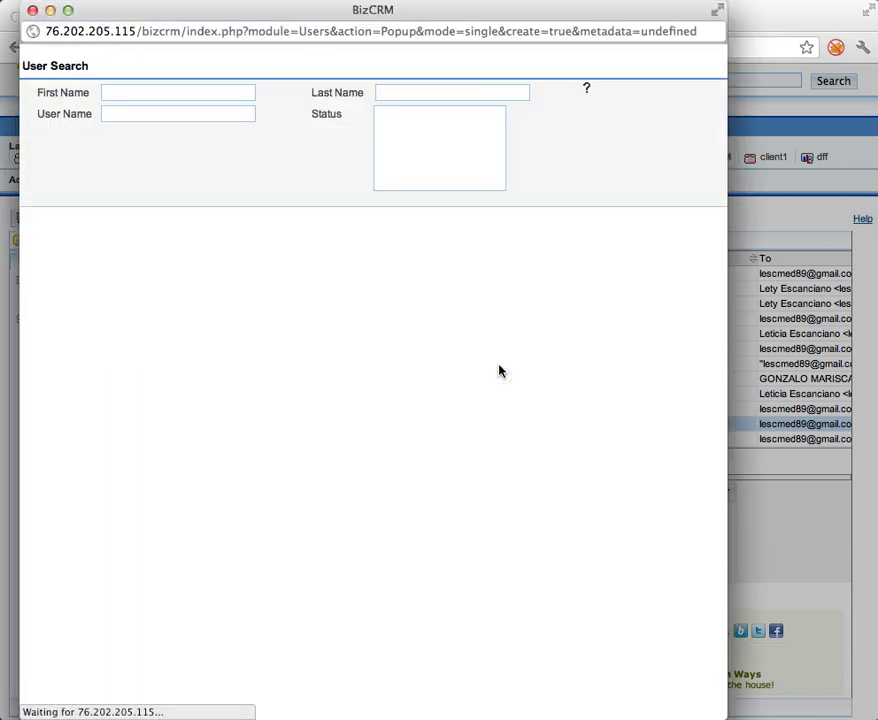
pyautogui.click(60, 579)
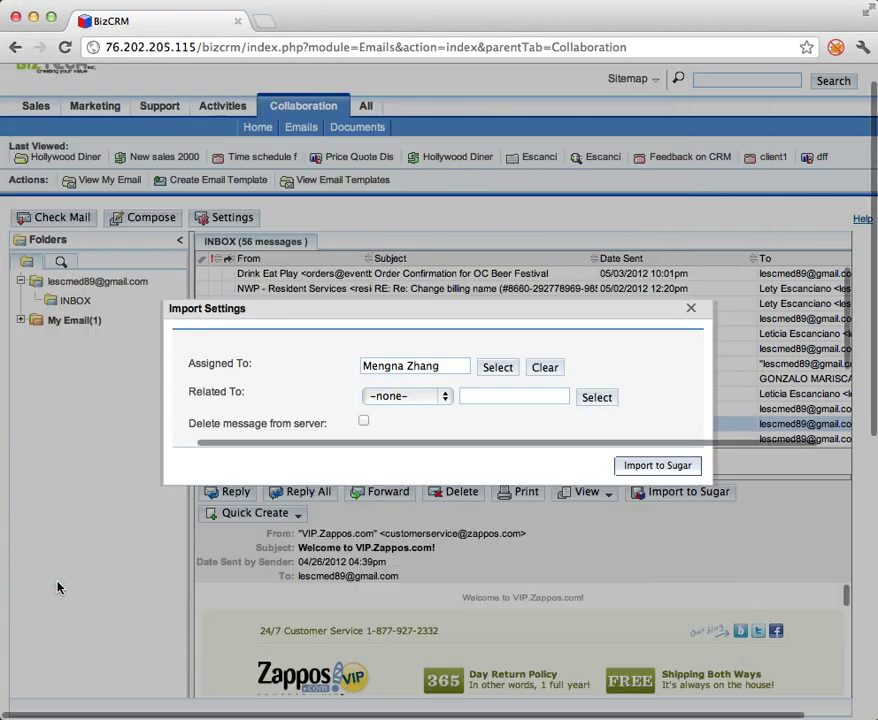
pyautogui.click(445, 396)
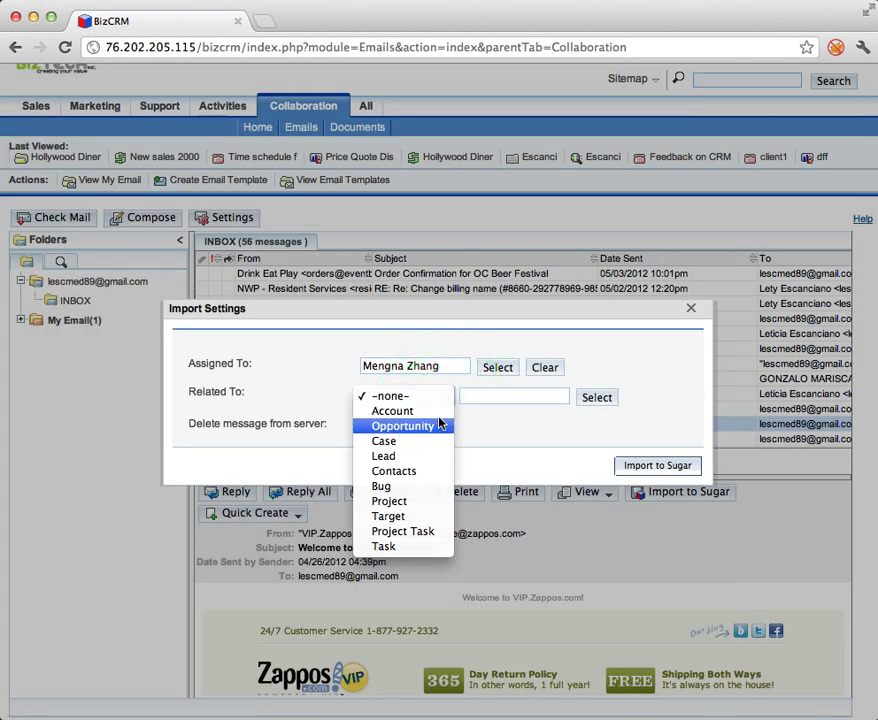
pyautogui.click(440, 426)
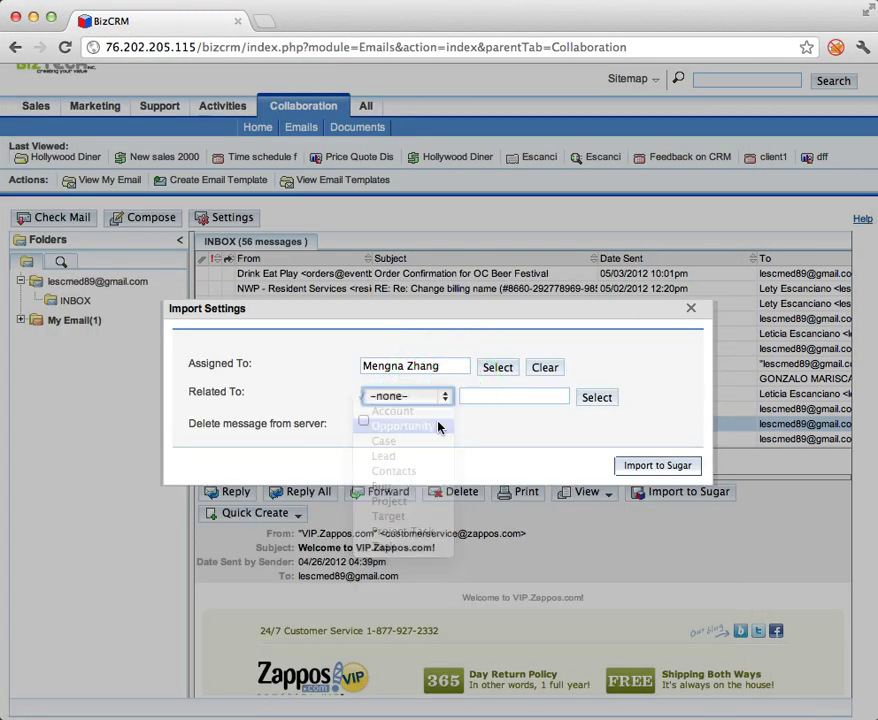
pyautogui.click(596, 409)
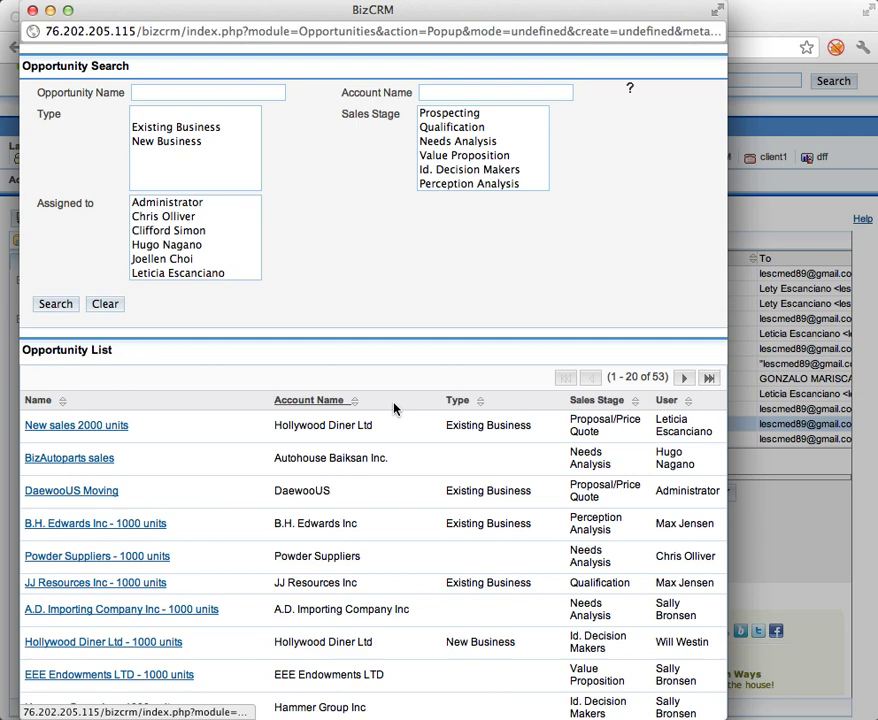
pyautogui.click(60, 425)
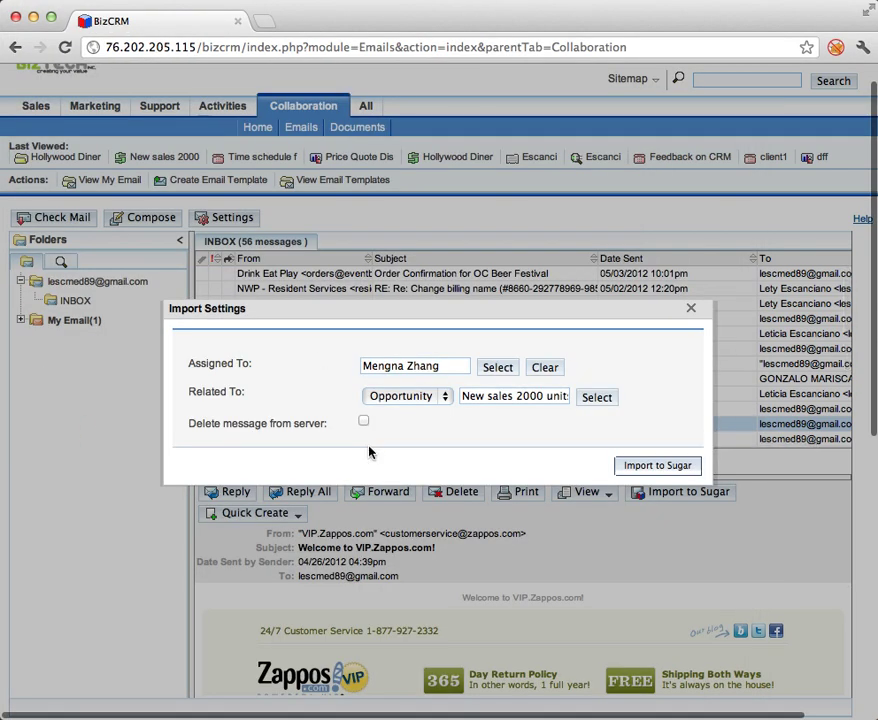
pyautogui.click(657, 465)
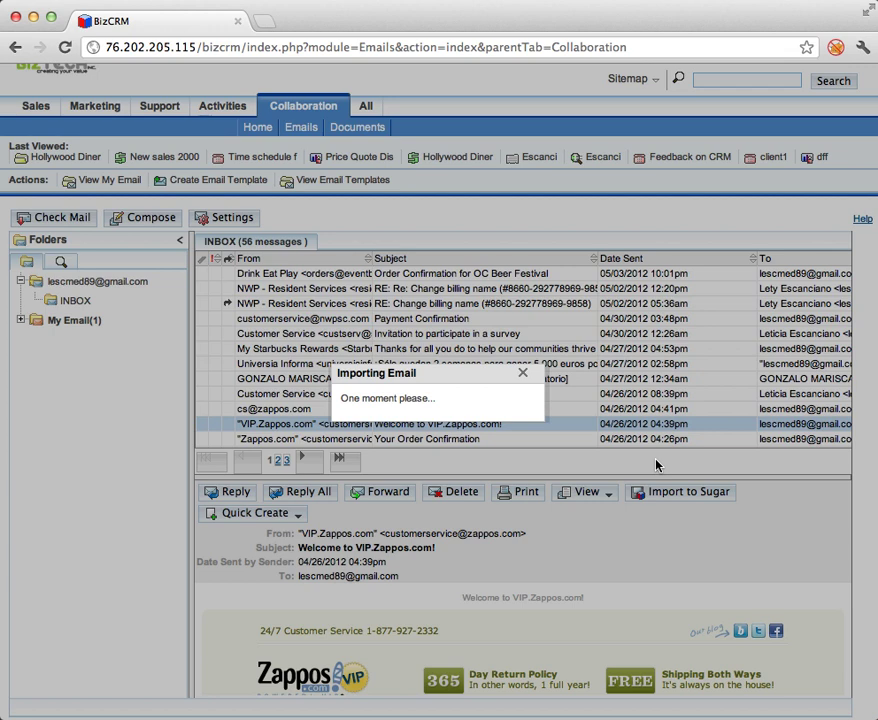
pyautogui.click(629, 467)
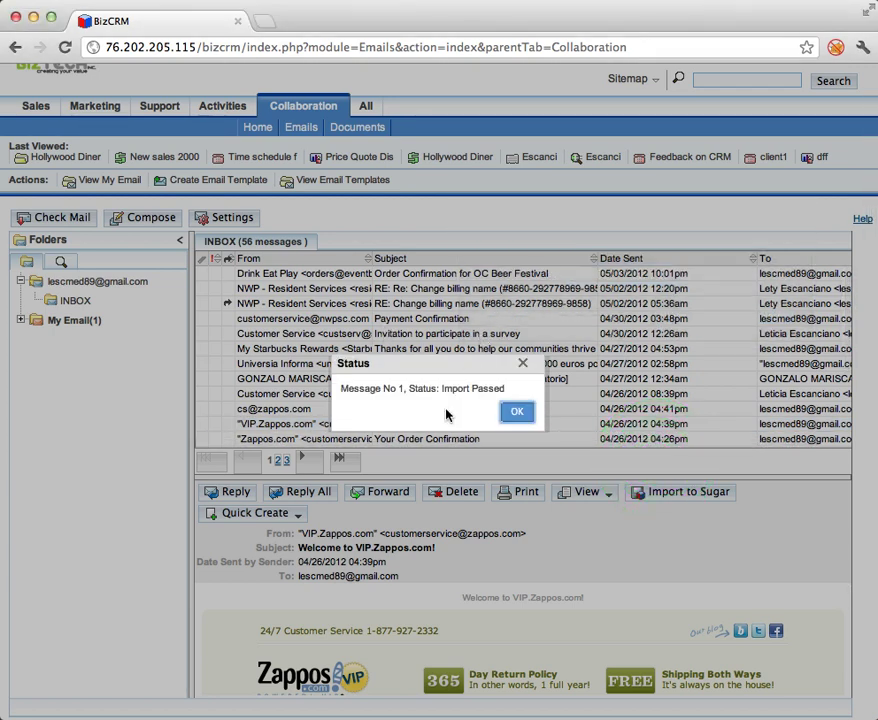
pyautogui.click(515, 412)
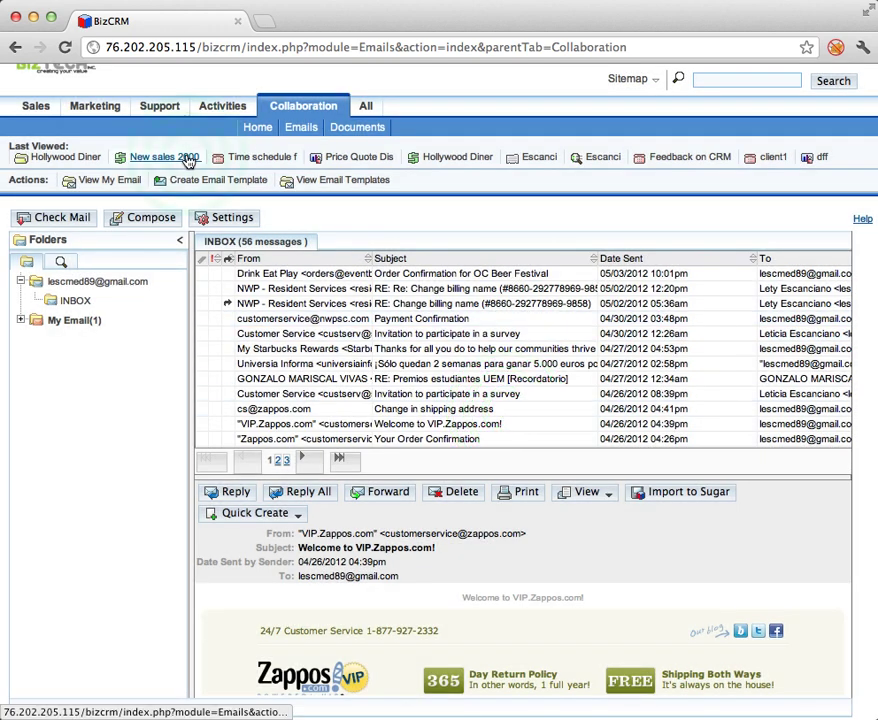
# Open 'New sales 2000 units' from Last Viewed and check its History for the Zappos email.
pyautogui.click(187, 157)
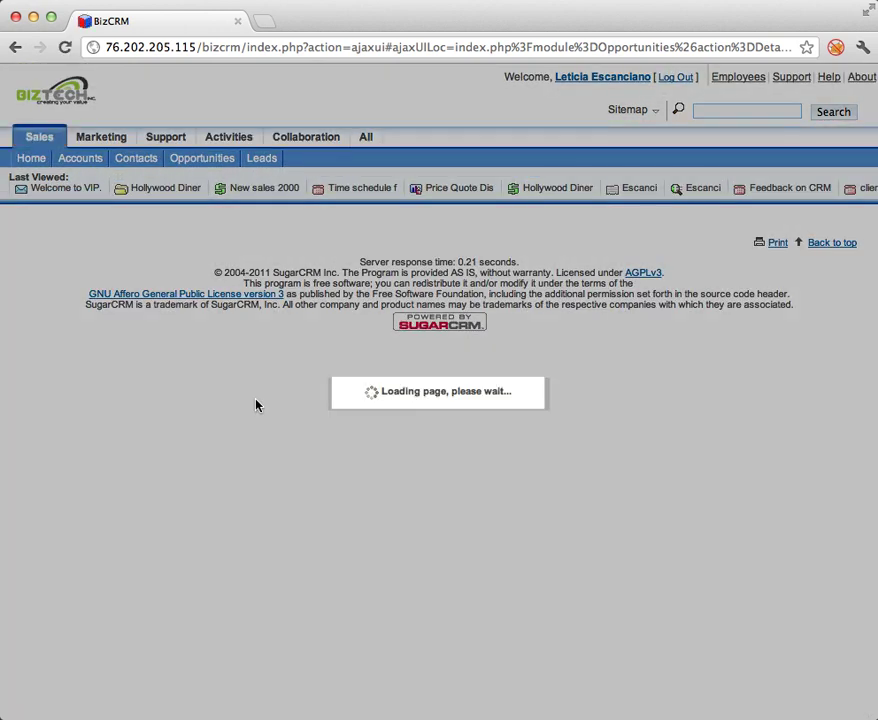
pyautogui.scroll(-2, 256, 404)
pyautogui.scroll(-5, 256, 404)
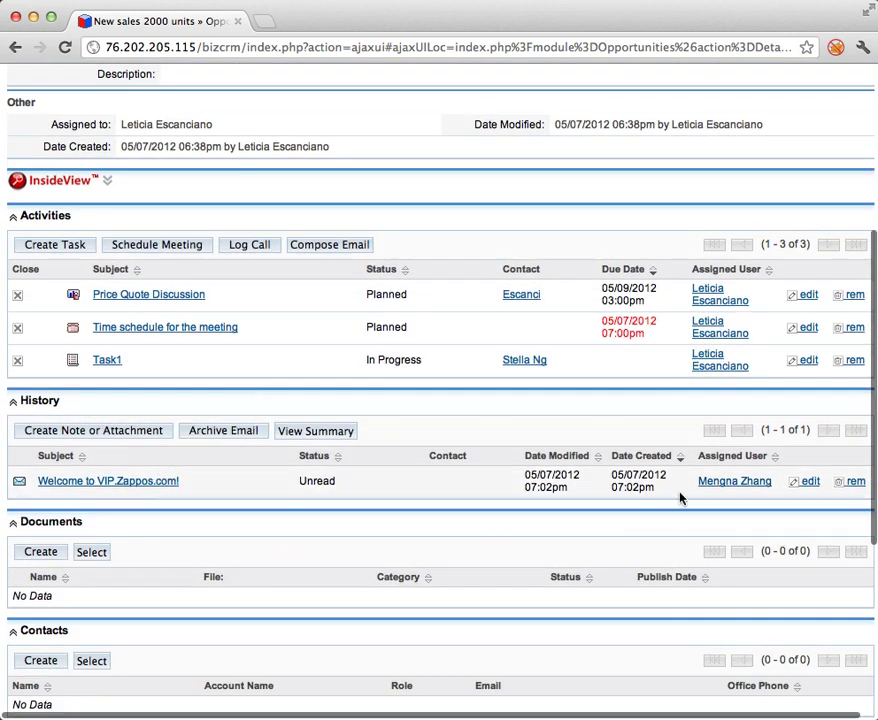
pyautogui.scroll(7, 613, 517)
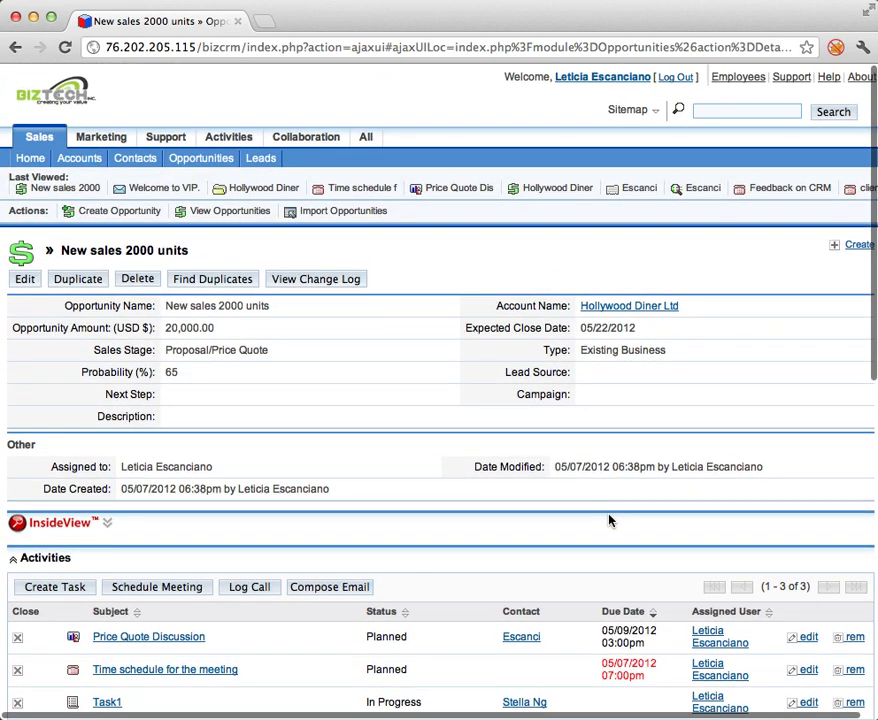
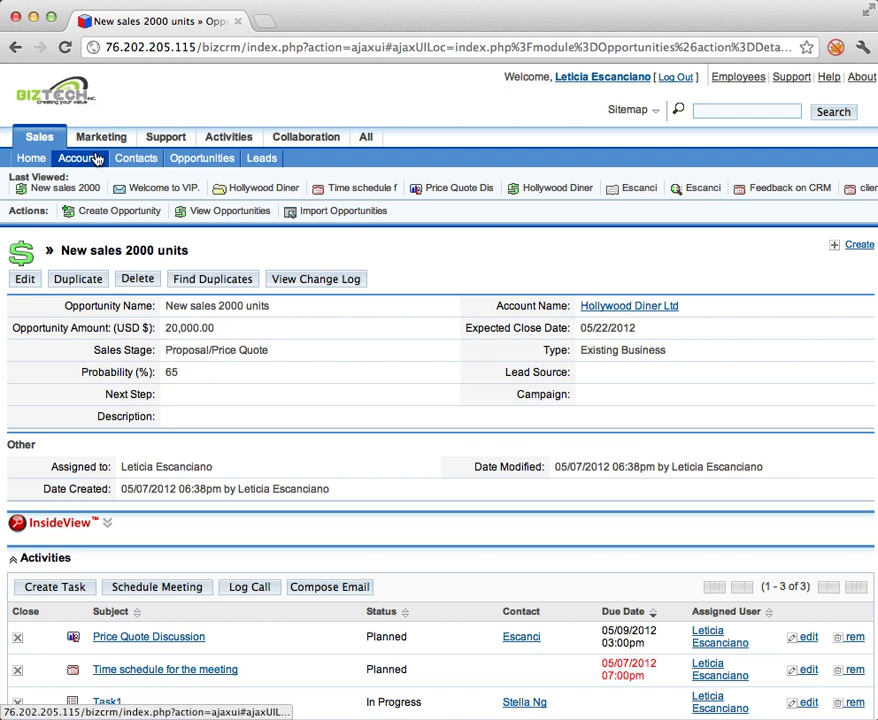
# Go to Marketing > Targets to list the 127 target records.
pyautogui.moveTo(95, 141)
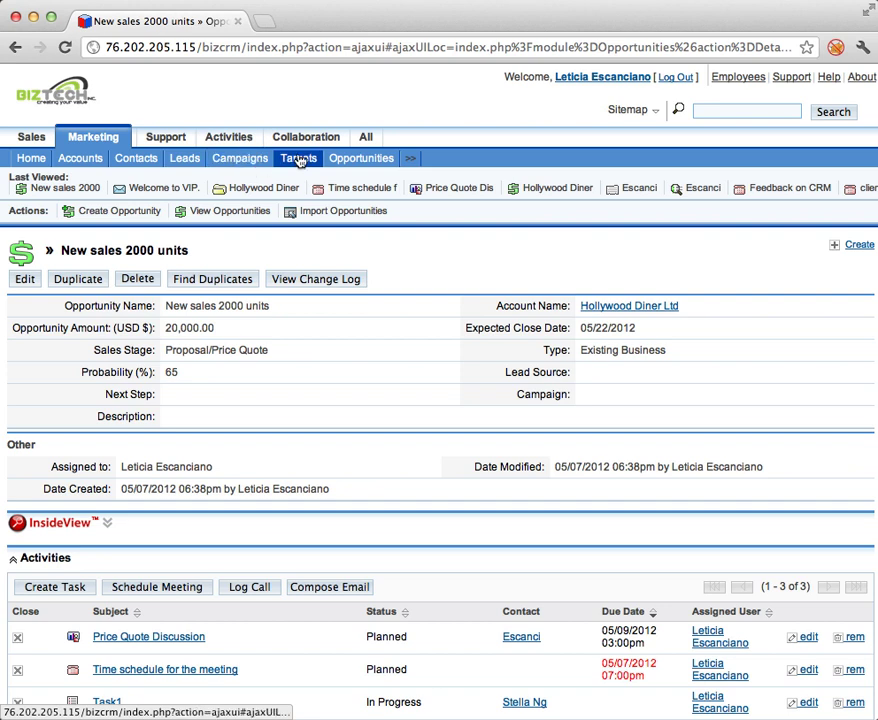
pyautogui.click(301, 160)
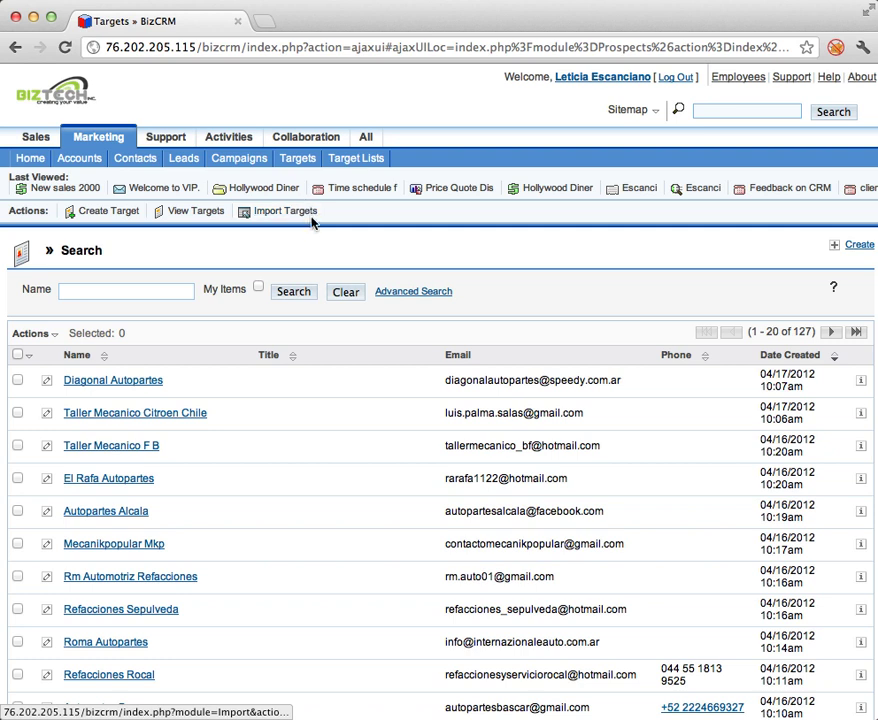
pyautogui.click(134, 214)
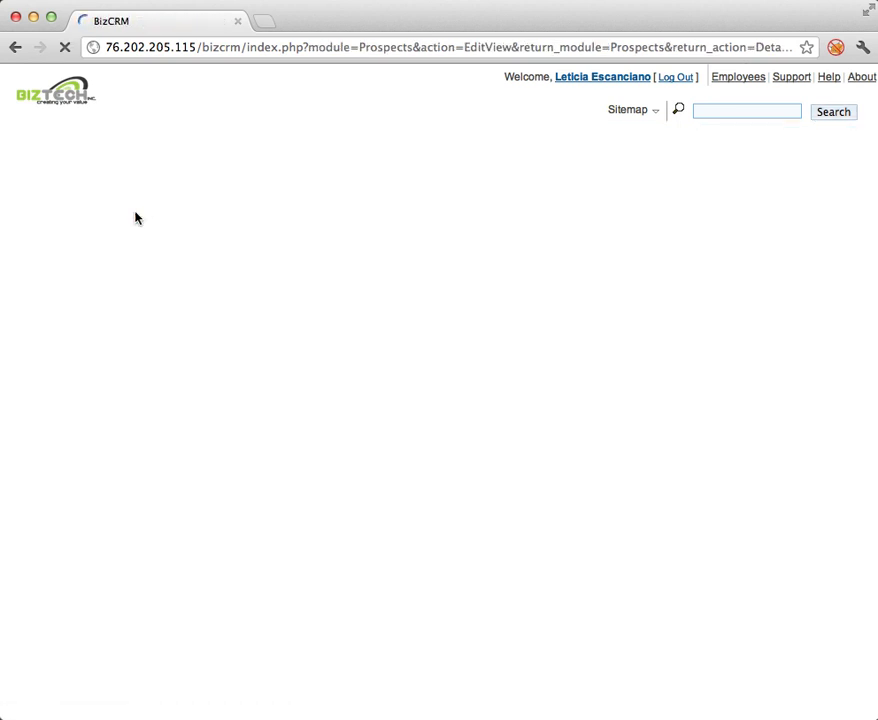
pyautogui.scroll(-5, 120, 405)
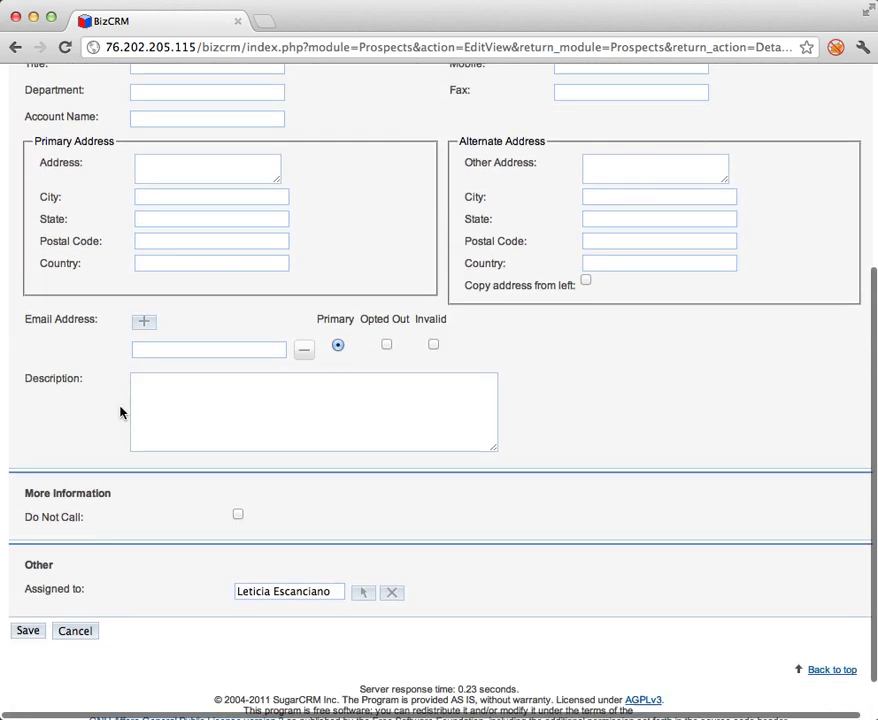
pyautogui.click(224, 350)
pyautogui.click(172, 352)
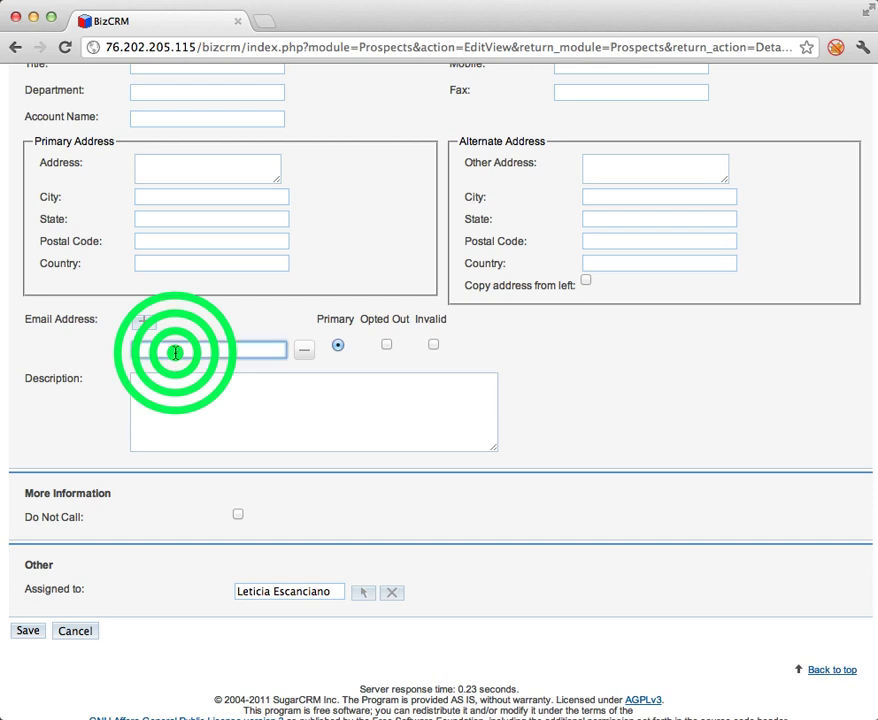
pyautogui.click(221, 300)
pyautogui.scroll(-2, 323, 551)
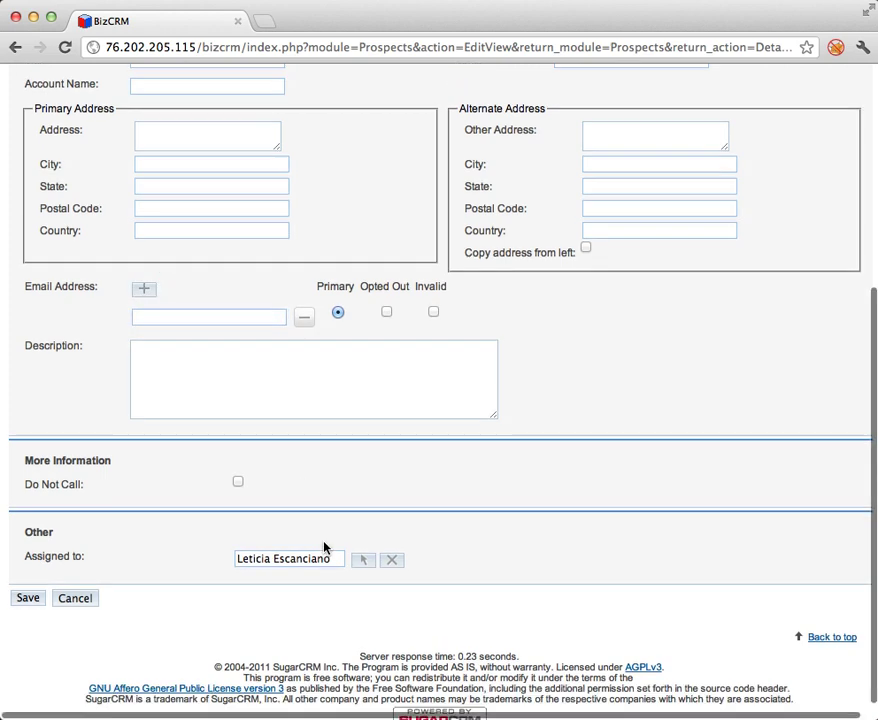
pyautogui.click(84, 589)
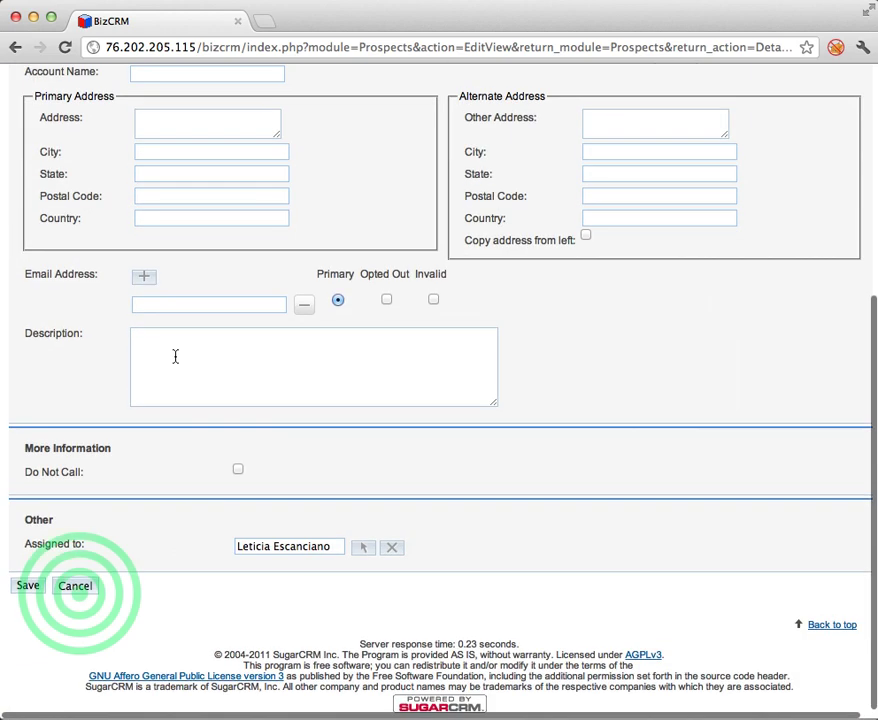
pyautogui.click(70, 586)
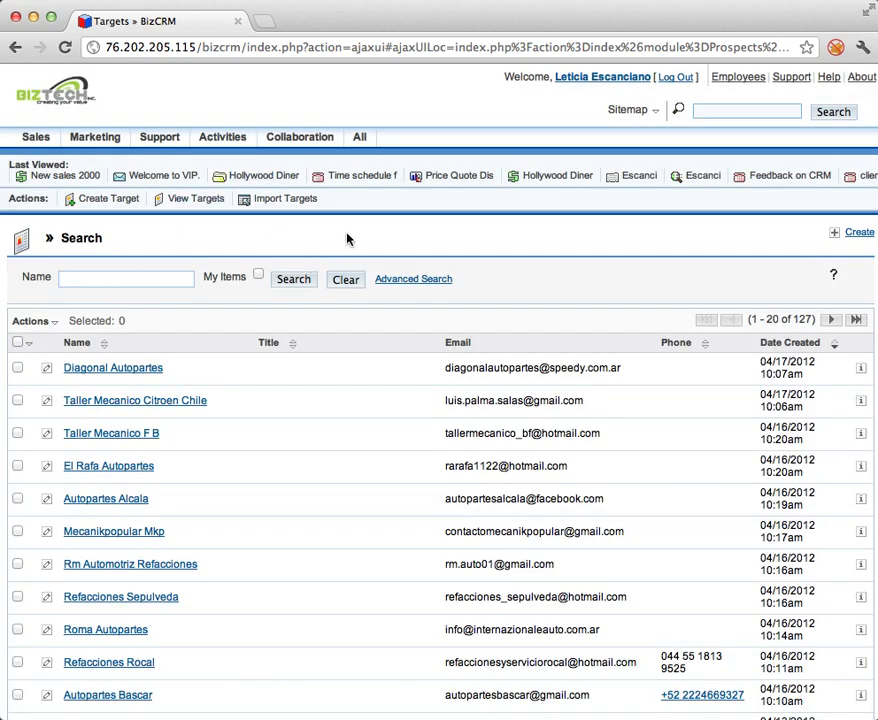
pyautogui.moveTo(198, 140)
pyautogui.moveTo(106, 145)
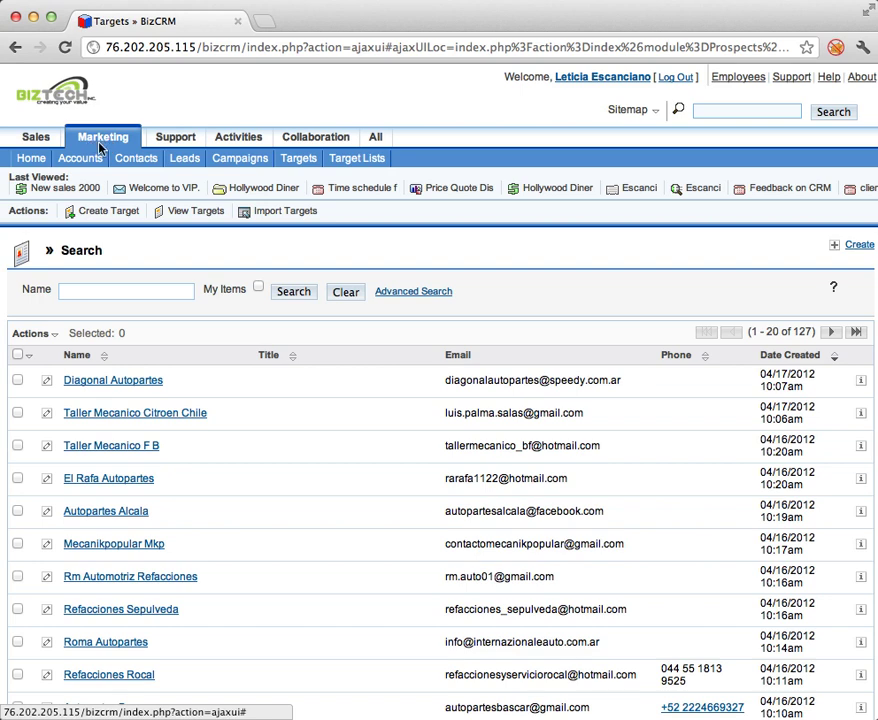
# Create and save a Default-type target list named 'Target list 1'.
pyautogui.click(330, 158)
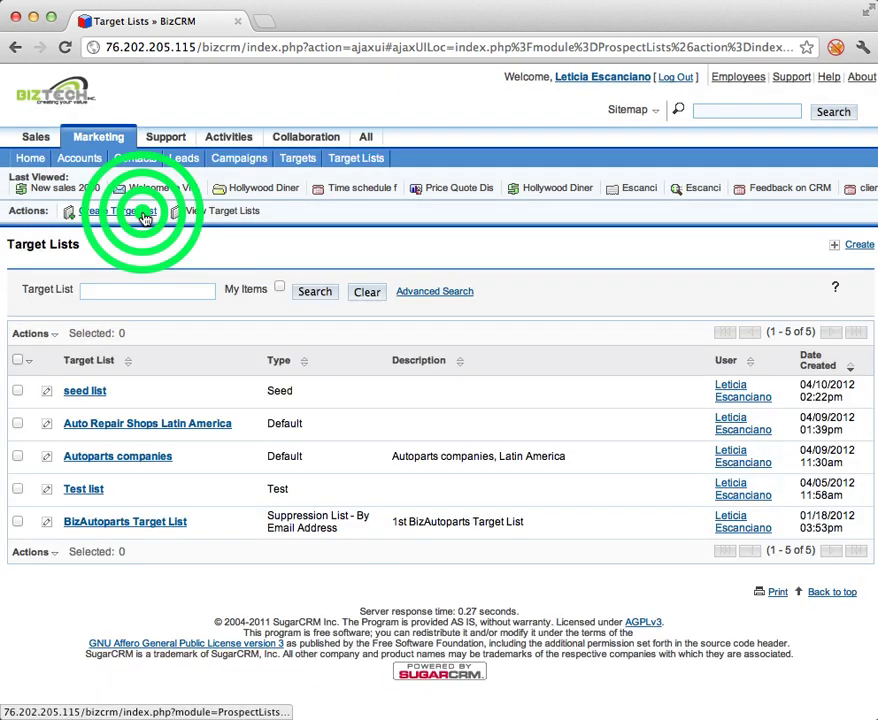
pyautogui.click(143, 213)
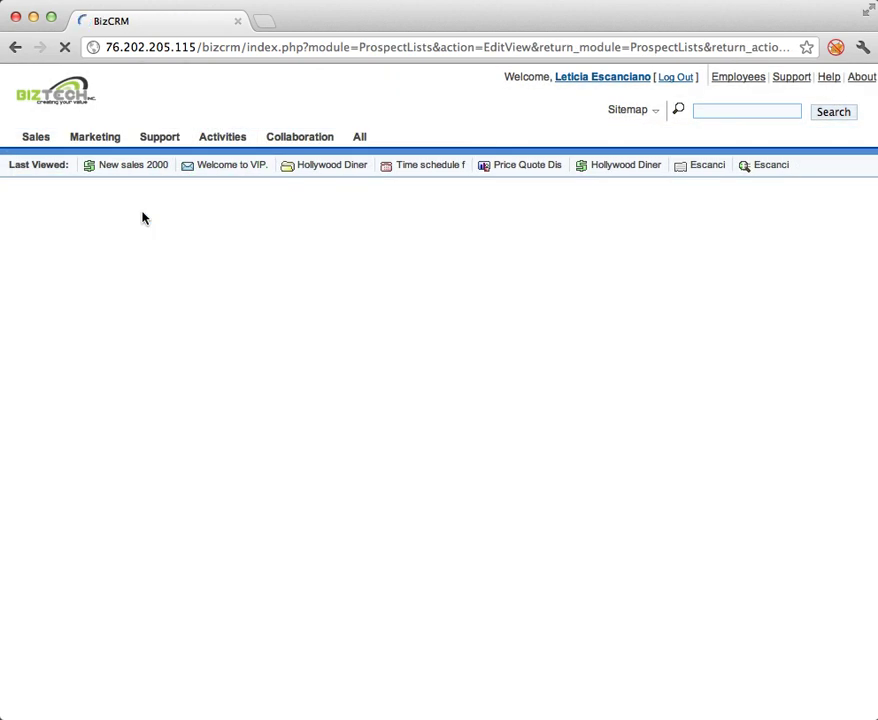
pyautogui.click(186, 298)
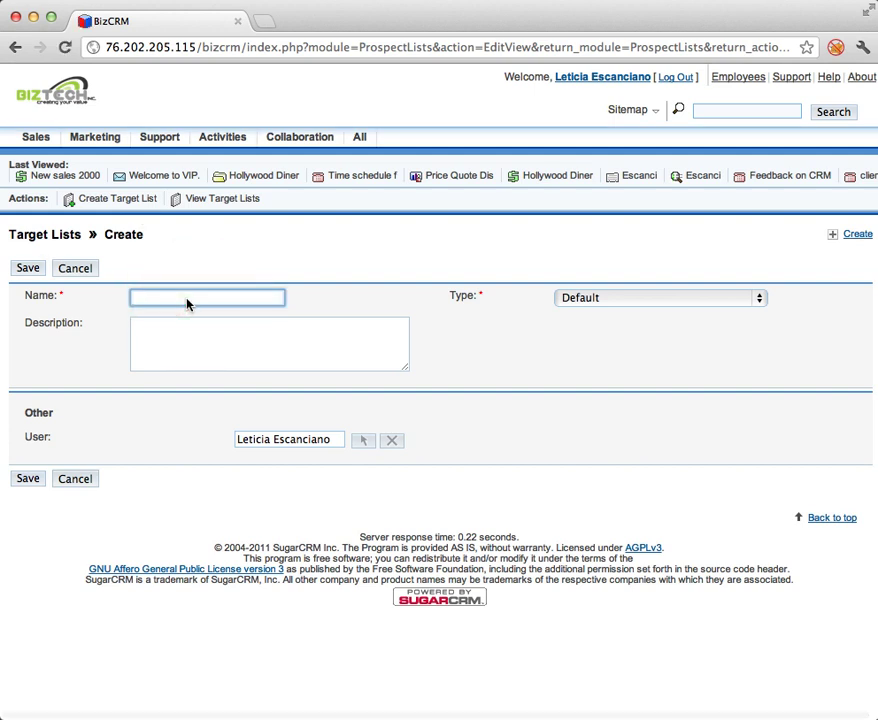
pyautogui.write('Target list 1')
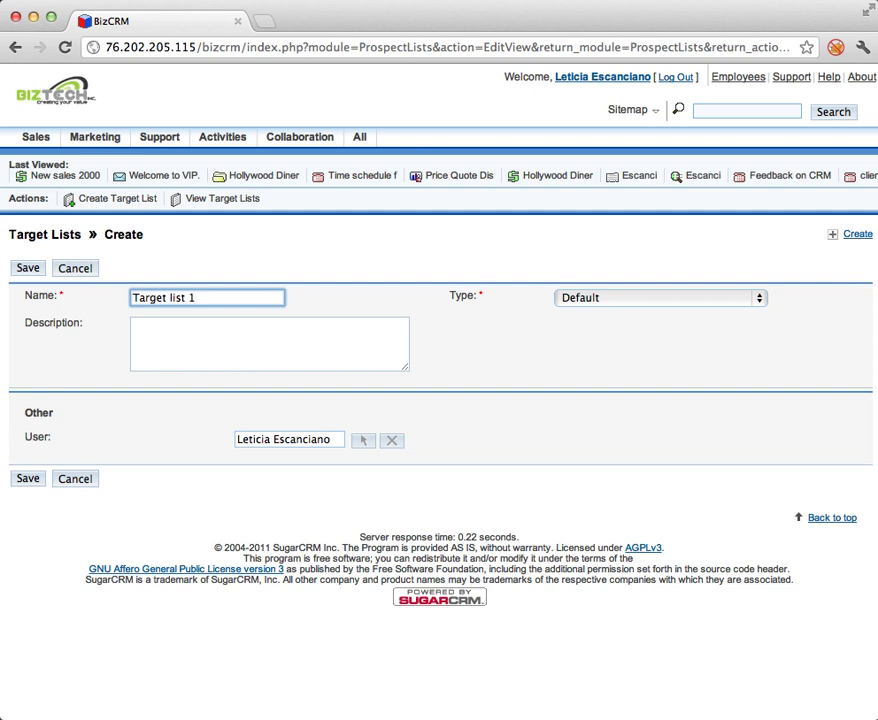
pyautogui.click(617, 300)
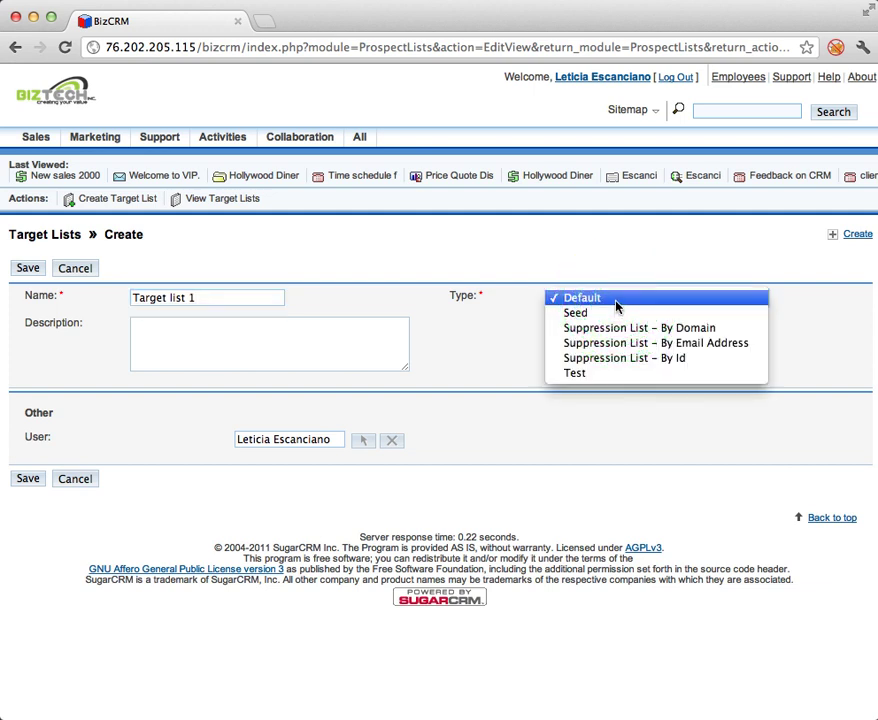
pyautogui.click(617, 304)
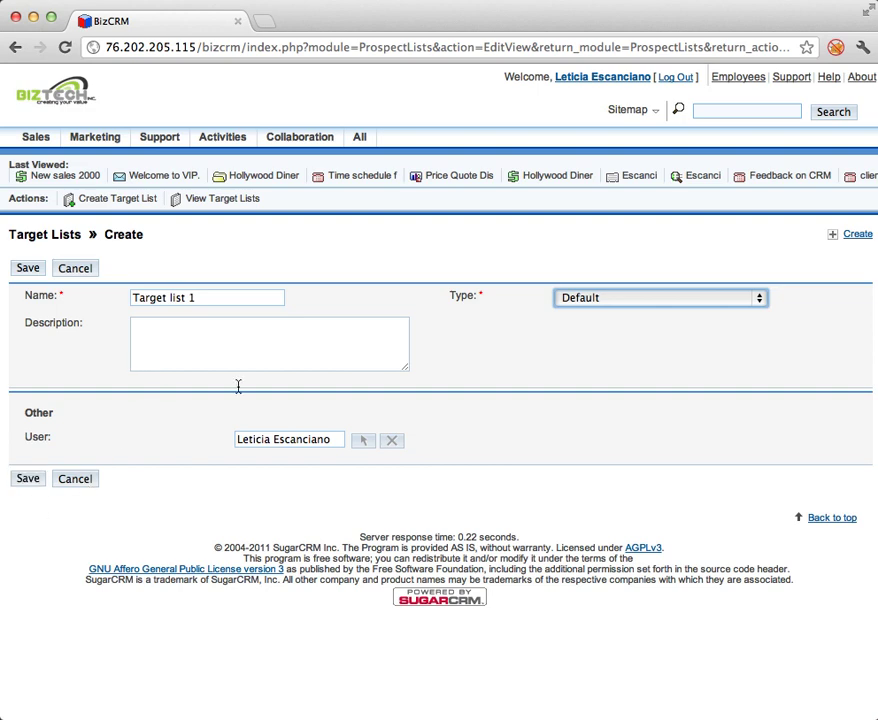
pyautogui.click(27, 478)
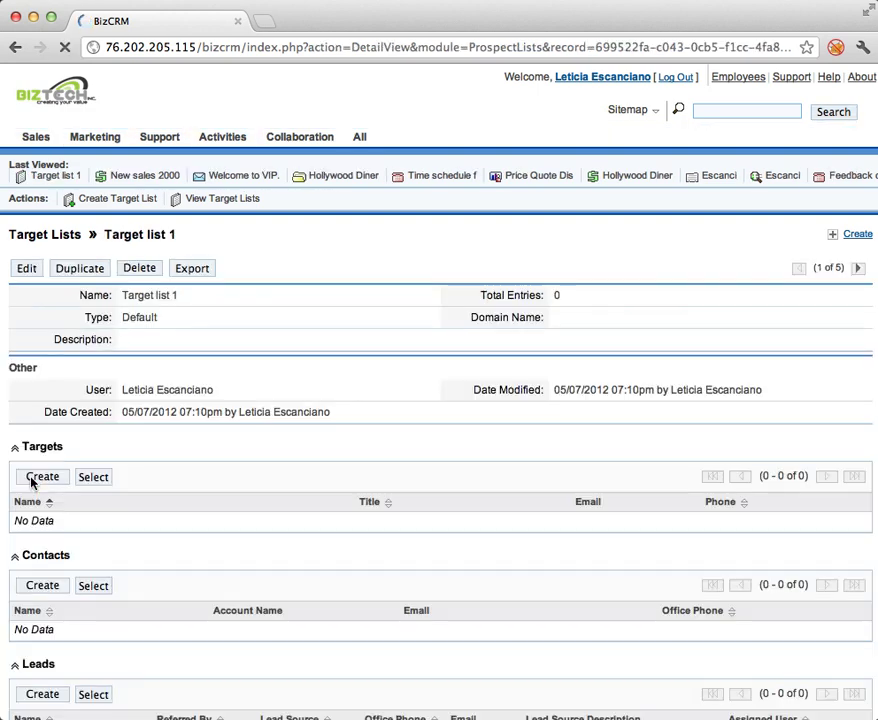
# Open the Target Search popup from Target list 1's Targets subpanel.
pyautogui.scroll(-1, 196, 438)
pyautogui.scroll(-2, 196, 438)
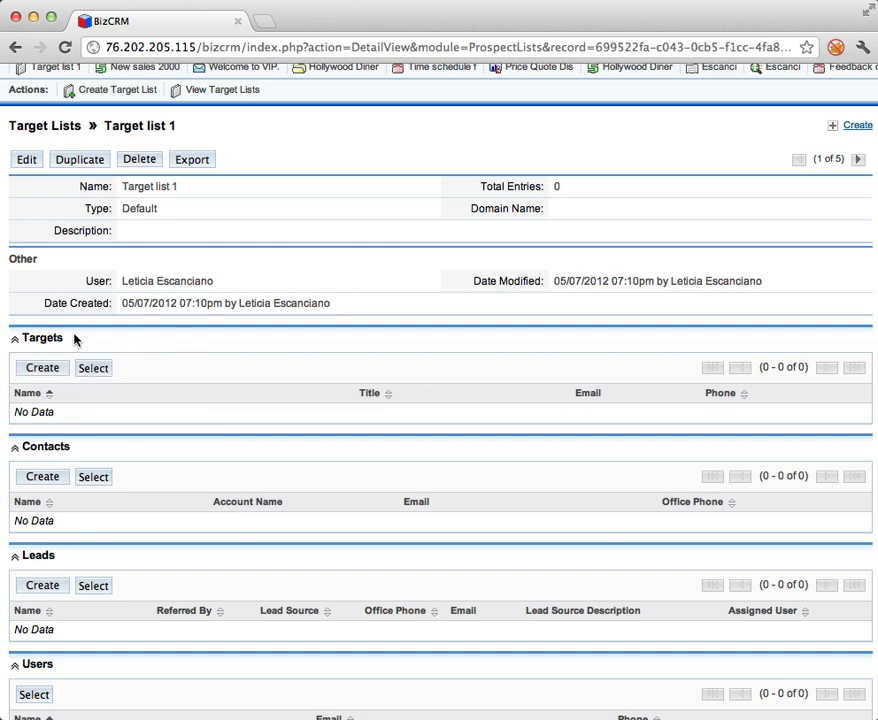
pyautogui.scroll(-3, 123, 357)
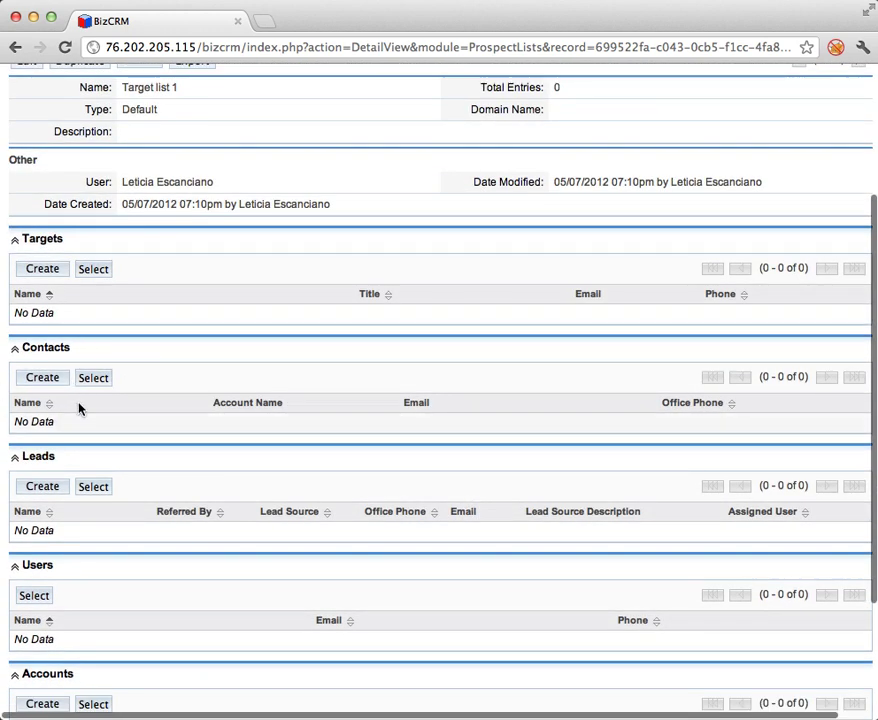
pyautogui.scroll(-4, 90, 506)
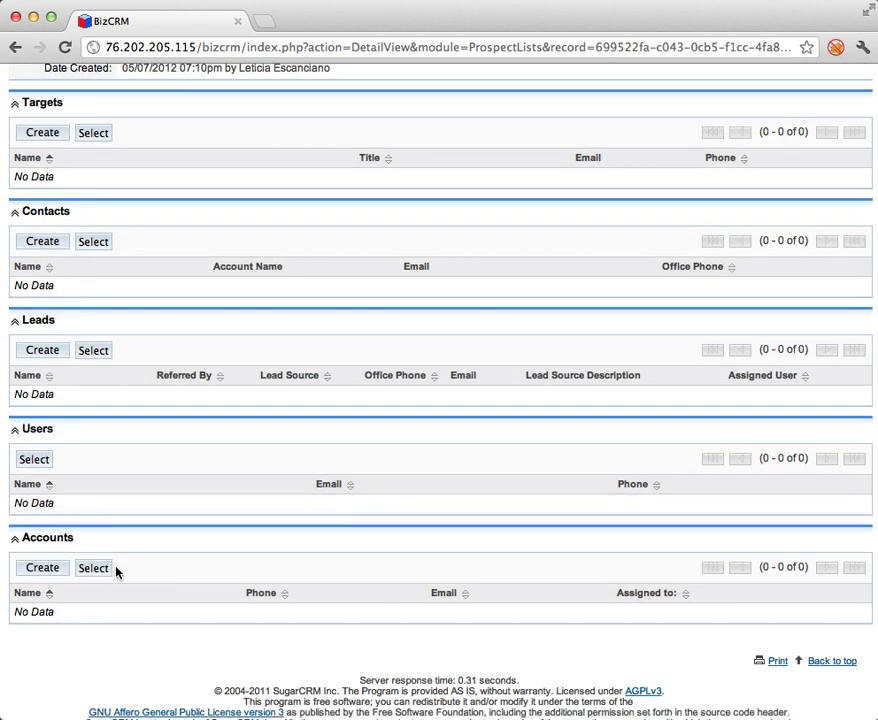
pyautogui.scroll(3, 115, 570)
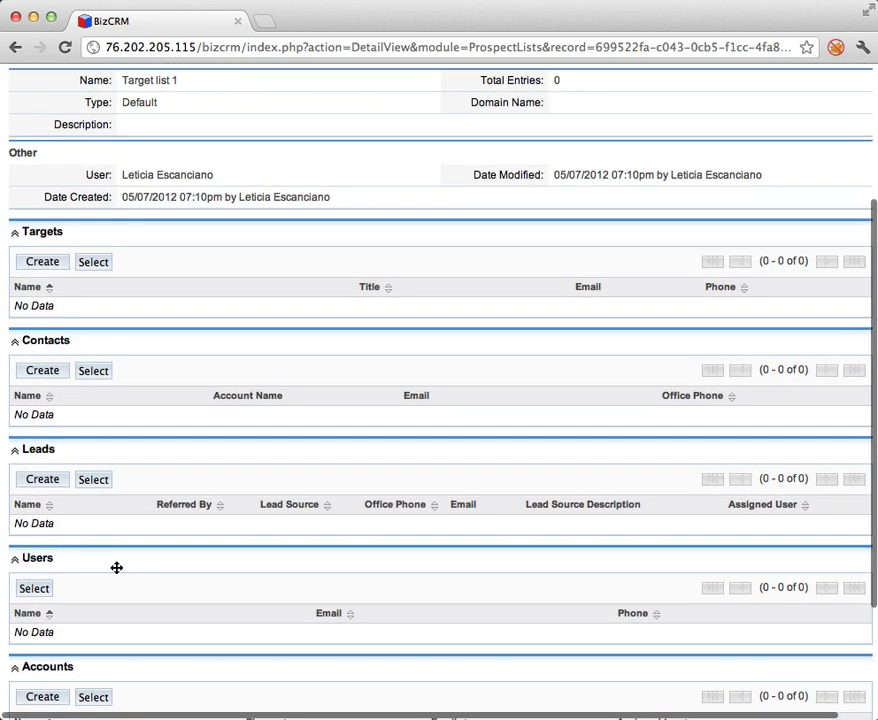
pyautogui.click(45, 263)
pyautogui.click(92, 266)
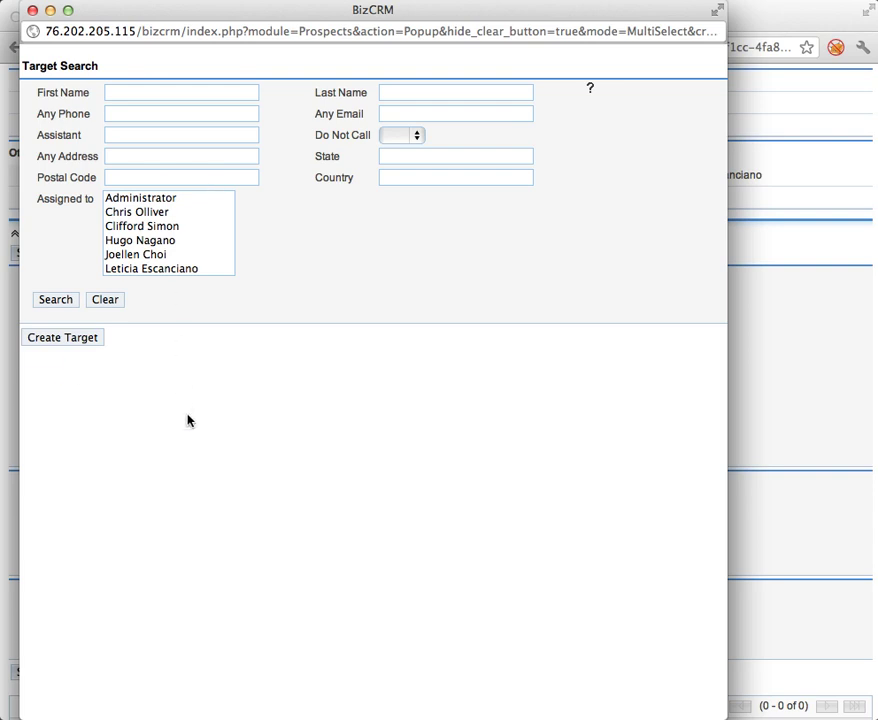
# Add Rm Automotriz Refacciones, Refacciones Sepulveda, Roma Autopartes, Refacciones Rocal and Autopartes Bascar as targets.
pyautogui.scroll(-5, 175, 450)
pyautogui.click(30, 425)
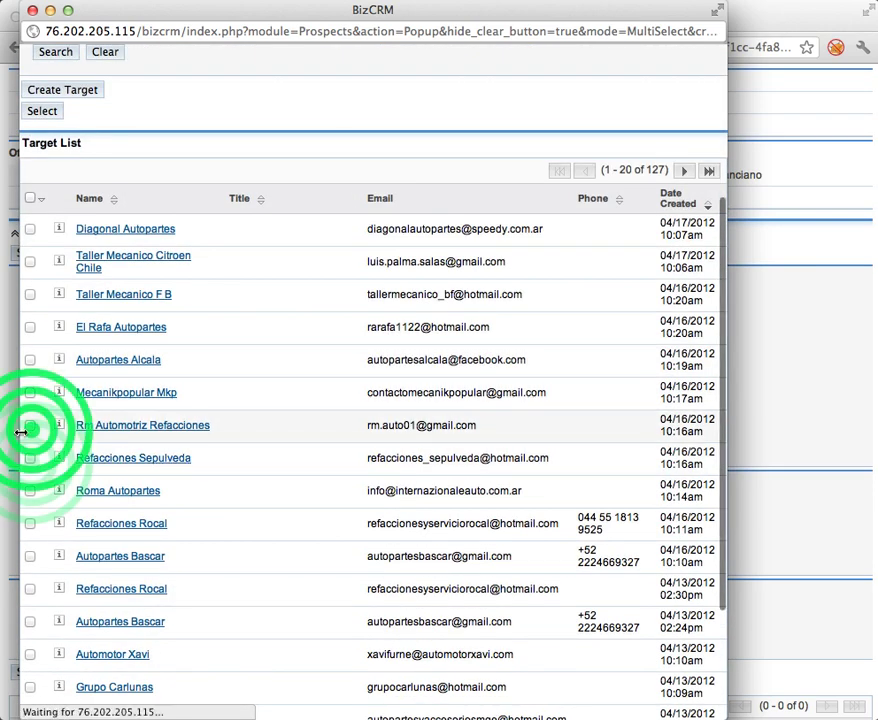
pyautogui.click(30, 459)
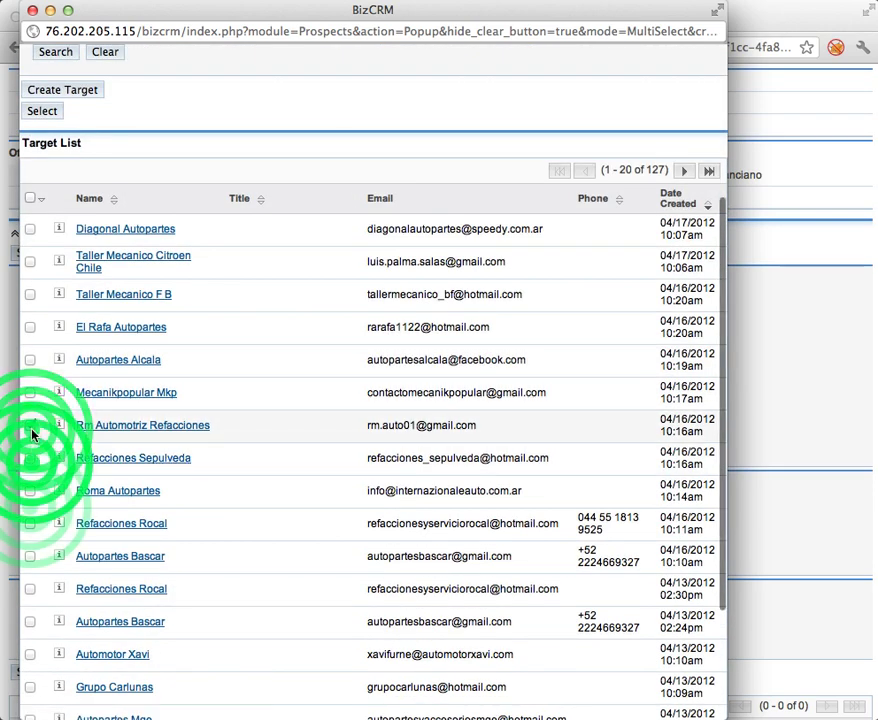
pyautogui.click(30, 490)
pyautogui.click(30, 523)
pyautogui.click(30, 556)
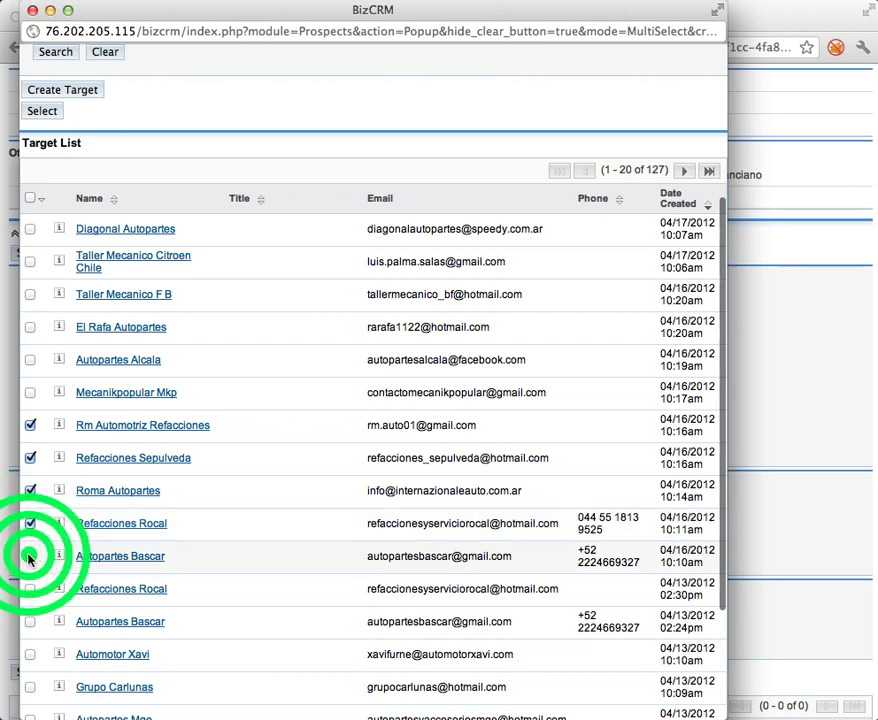
pyautogui.scroll(3, 189, 209)
pyautogui.click(56, 207)
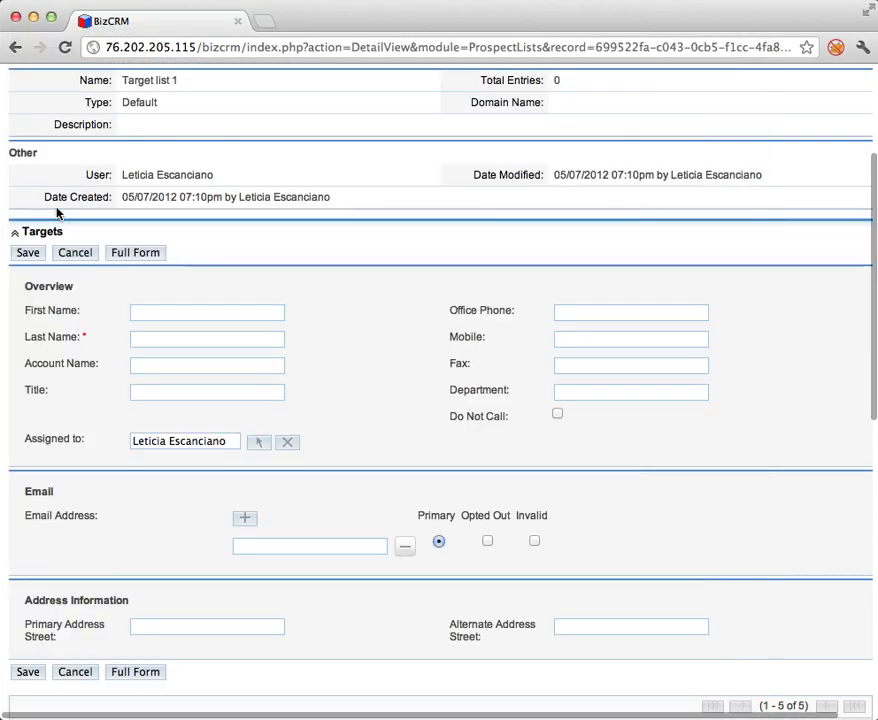
# Dismiss the empty new-target form and move to the Contacts subpanel.
pyautogui.click(78, 255)
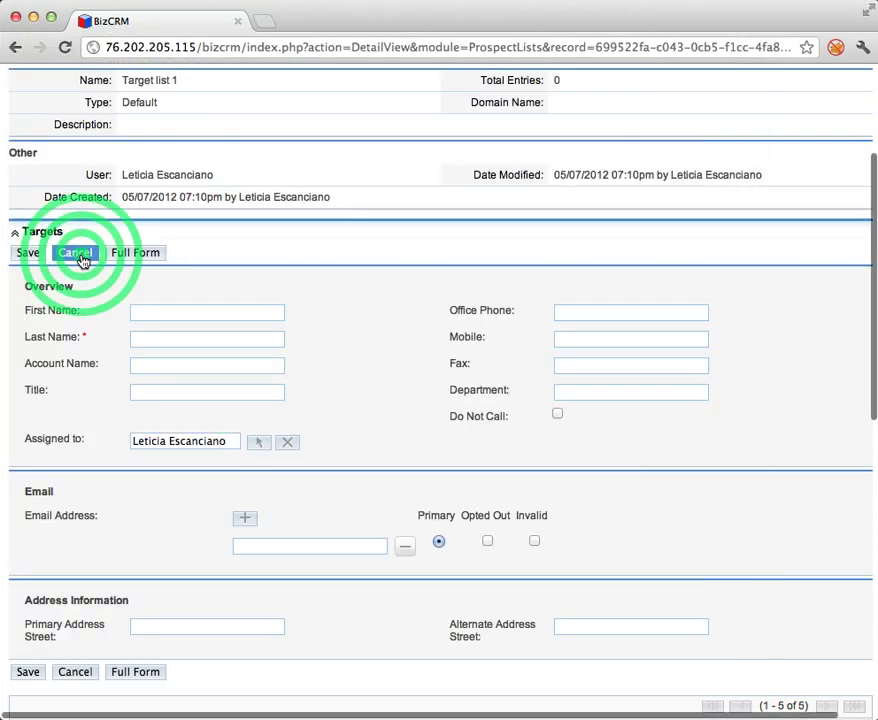
pyautogui.scroll(-3, 143, 447)
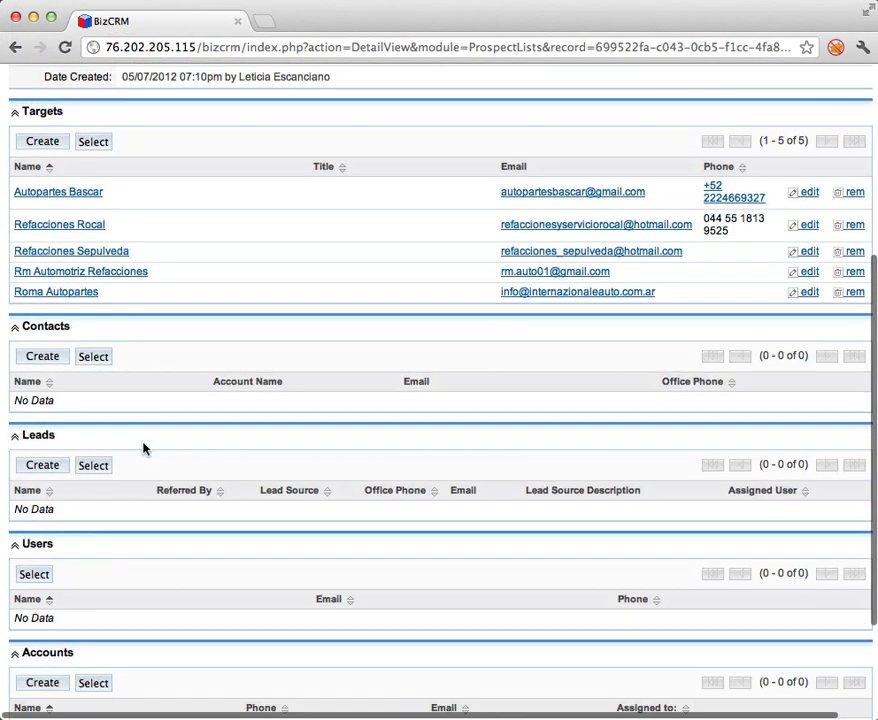
pyautogui.click(54, 362)
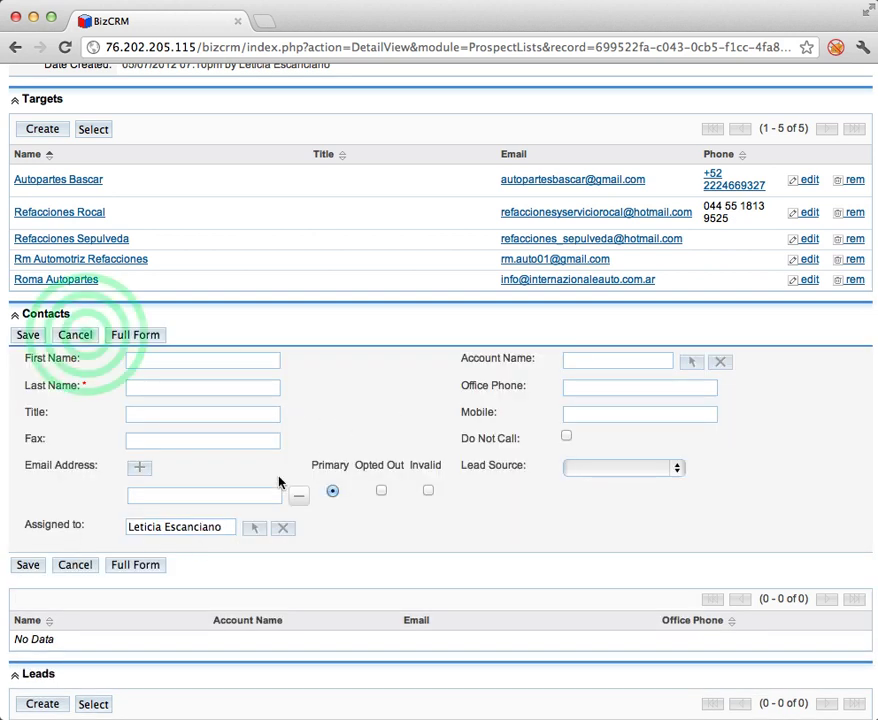
# Search all contacts and add the Hollywood Diner Ltd contact to Target list 1.
pyautogui.click(85, 336)
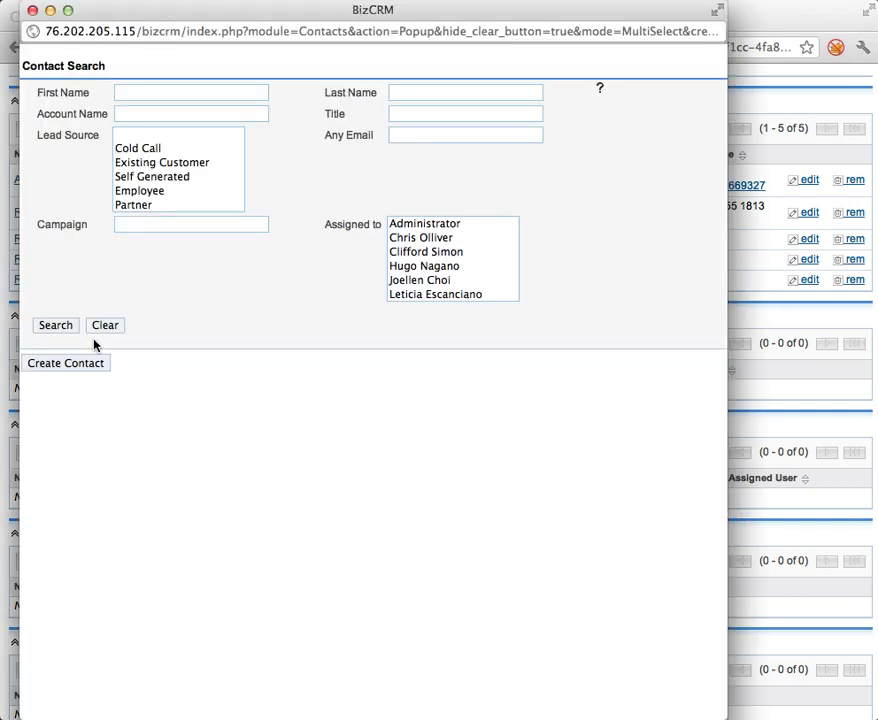
pyautogui.click(87, 470)
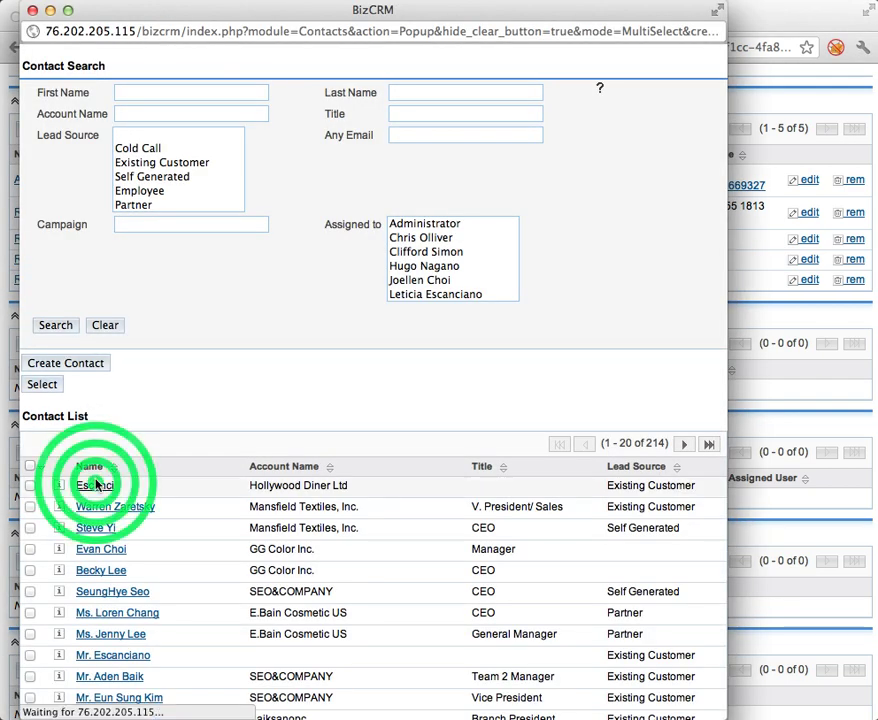
pyautogui.click(97, 486)
pyautogui.click(44, 387)
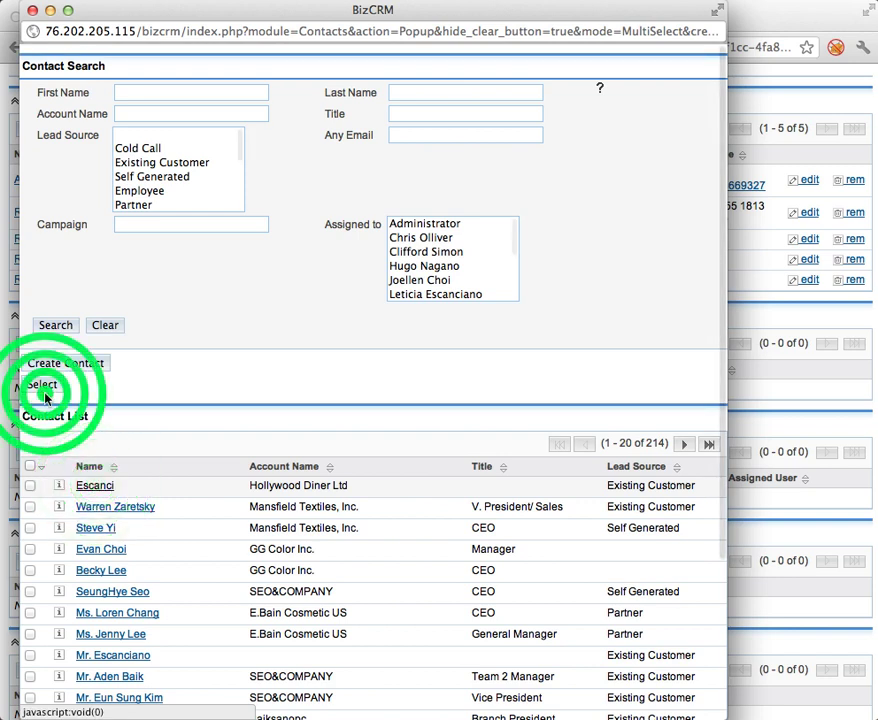
pyautogui.click(44, 387)
pyautogui.click(30, 484)
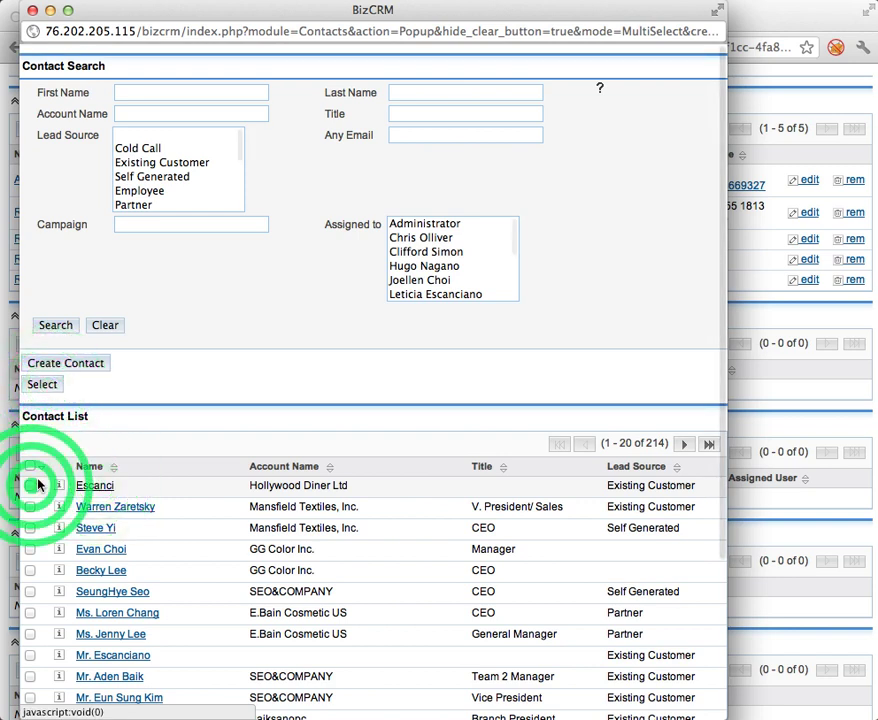
pyautogui.click(44, 386)
pyautogui.click(48, 388)
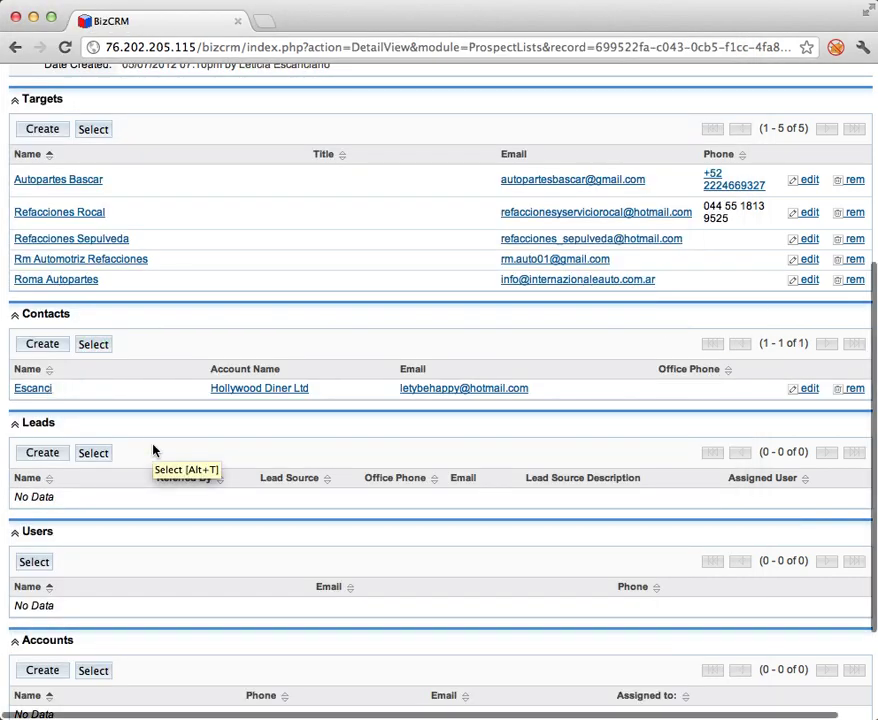
pyautogui.click(22, 562)
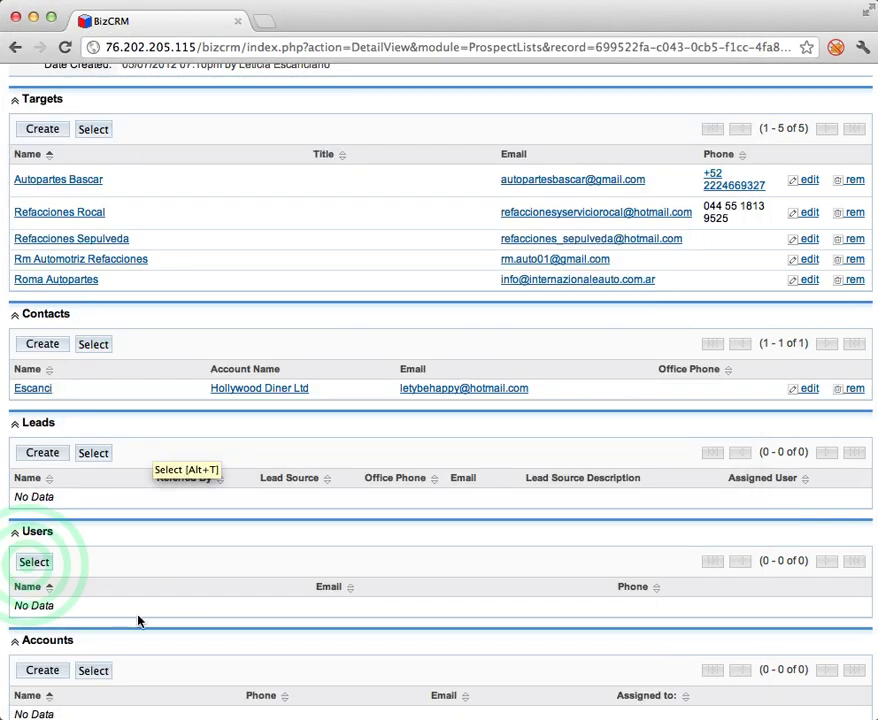
pyautogui.click(45, 563)
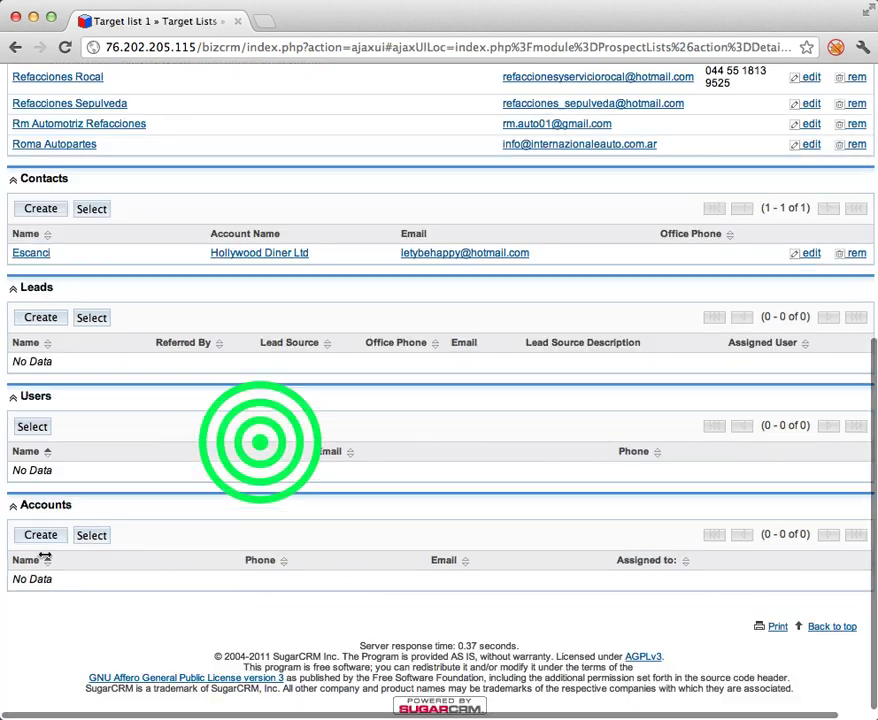
# Add a user to Target list 1, then go to Marketing > Campaigns.
pyautogui.click(40, 428)
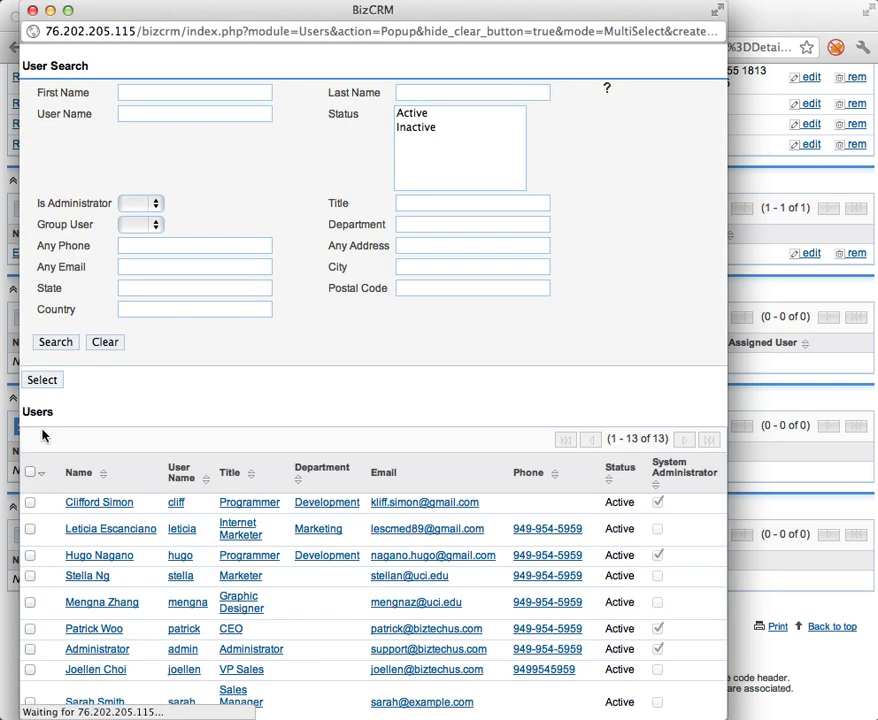
pyautogui.click(120, 528)
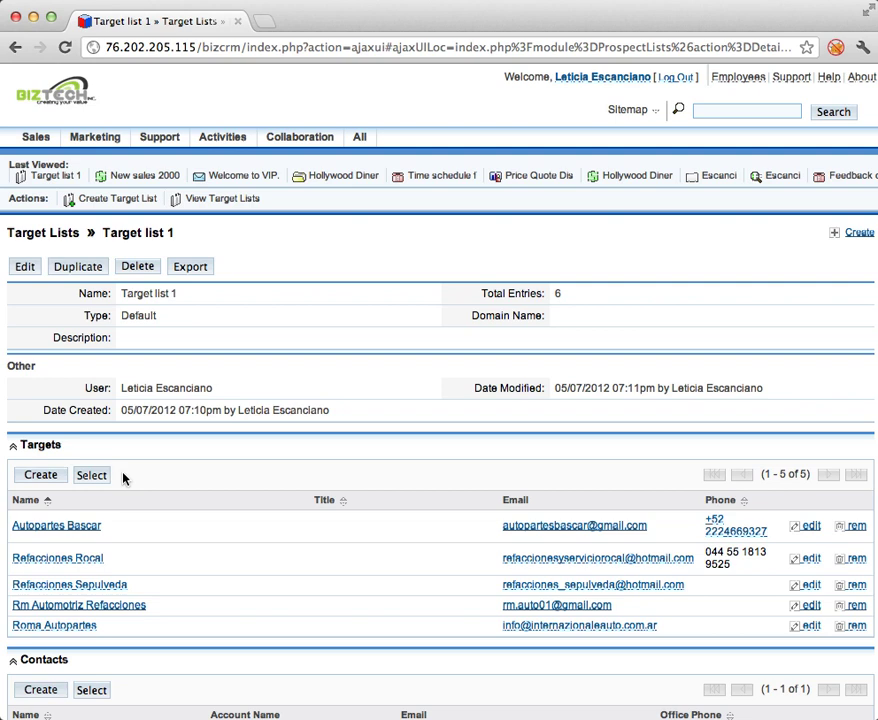
pyautogui.scroll(-2, 122, 478)
pyautogui.scroll(2, 122, 478)
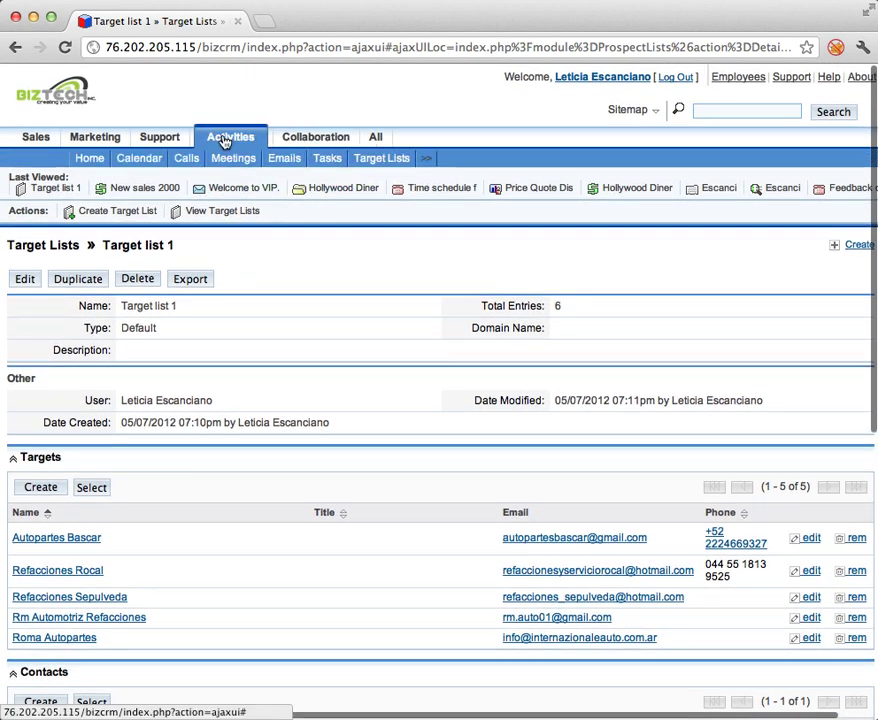
pyautogui.moveTo(95, 136)
pyautogui.click(243, 157)
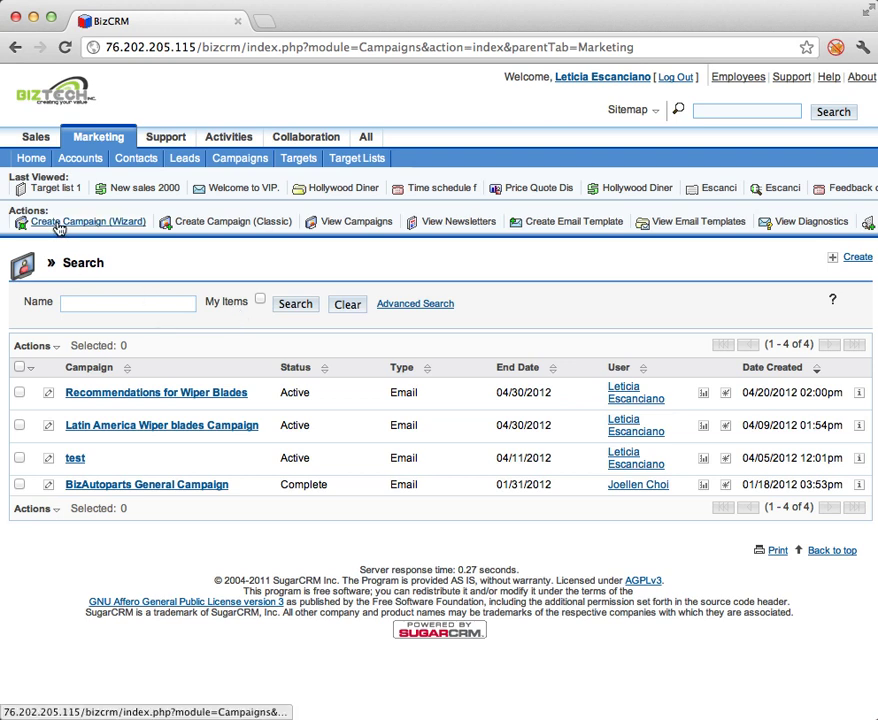
# Launch the Campaign Wizard for a new Email-type campaign.
pyautogui.click(118, 219)
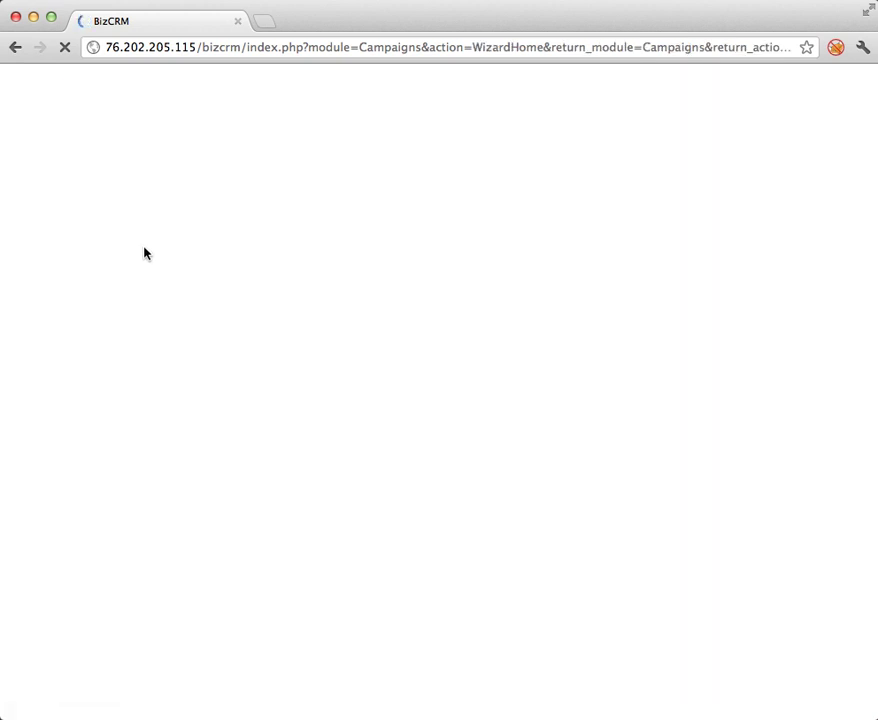
pyautogui.click(139, 345)
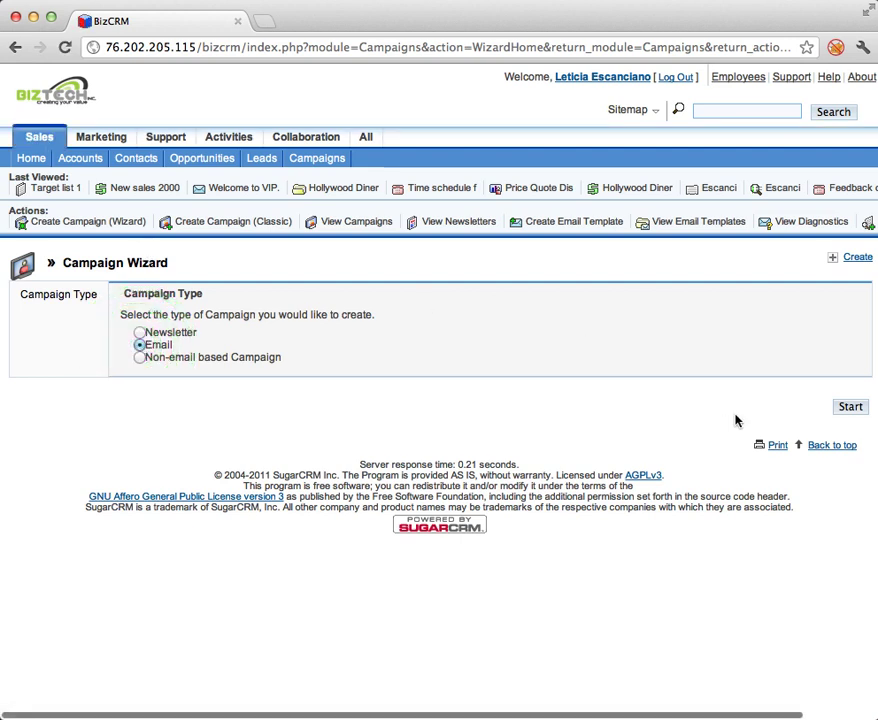
pyautogui.click(838, 409)
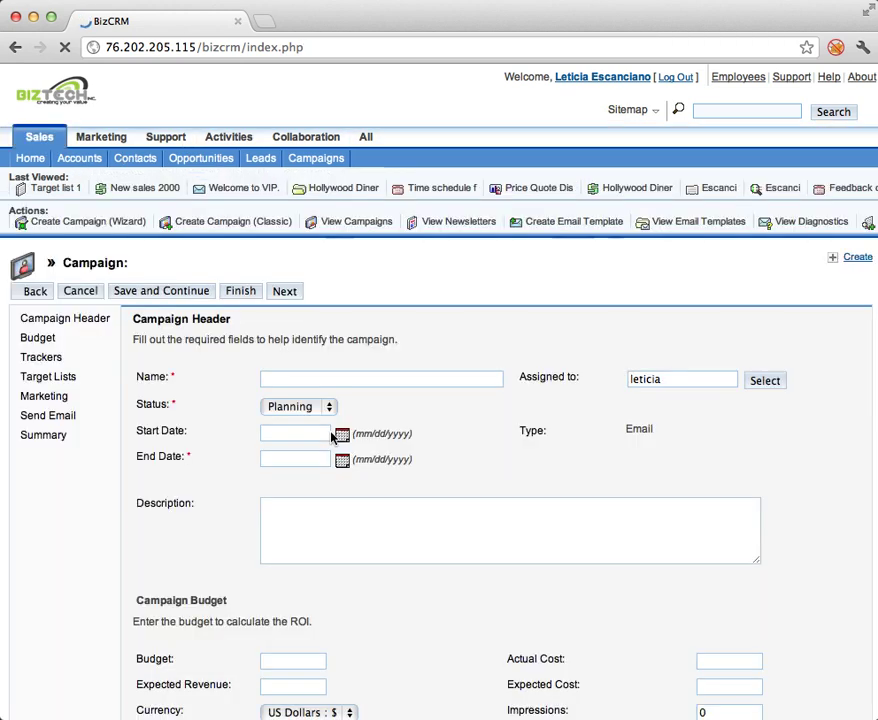
pyautogui.click(346, 379)
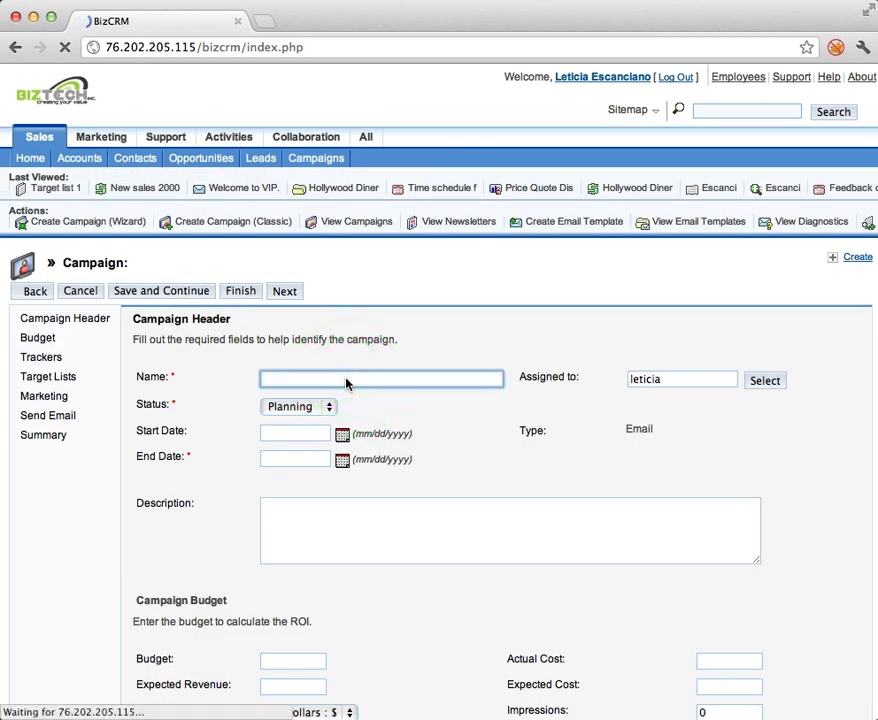
# Name the campaign 'May Campaign' and set its status to Active.
pyautogui.write('Campag')
pyautogui.press('BackSpace')
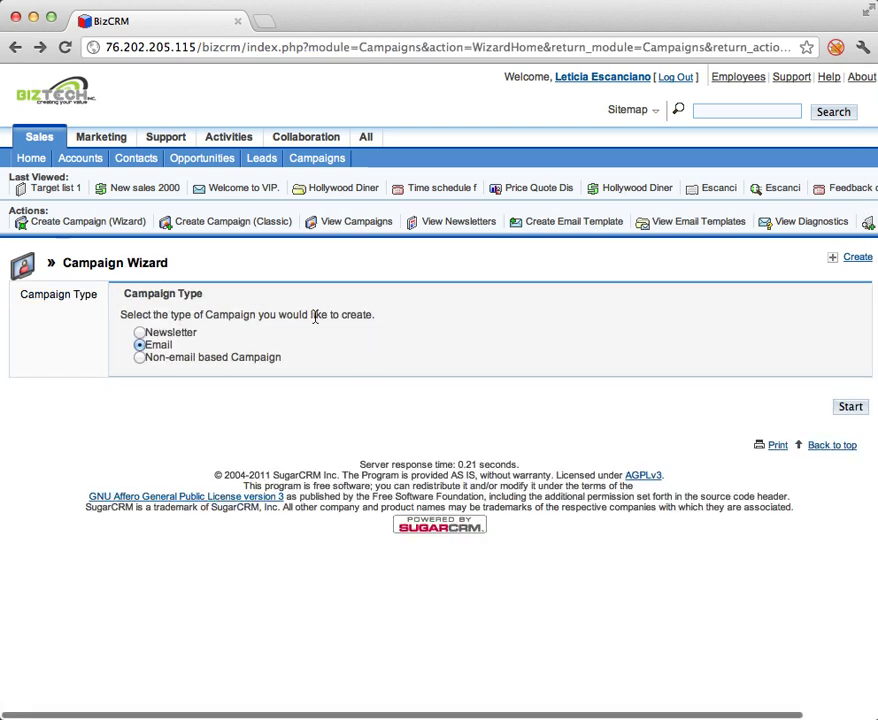
pyautogui.click(850, 406)
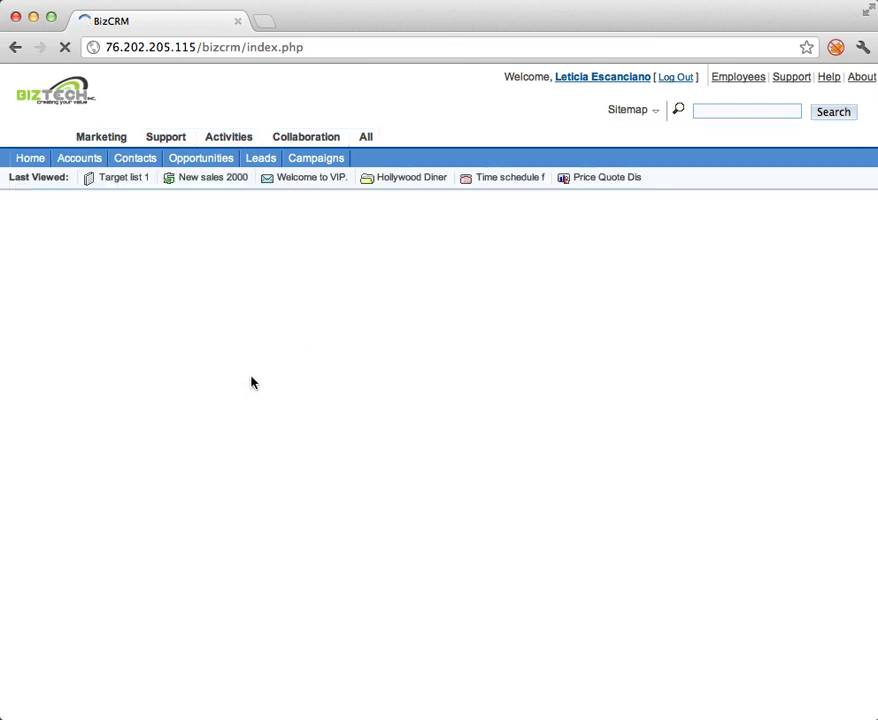
pyautogui.click(272, 377)
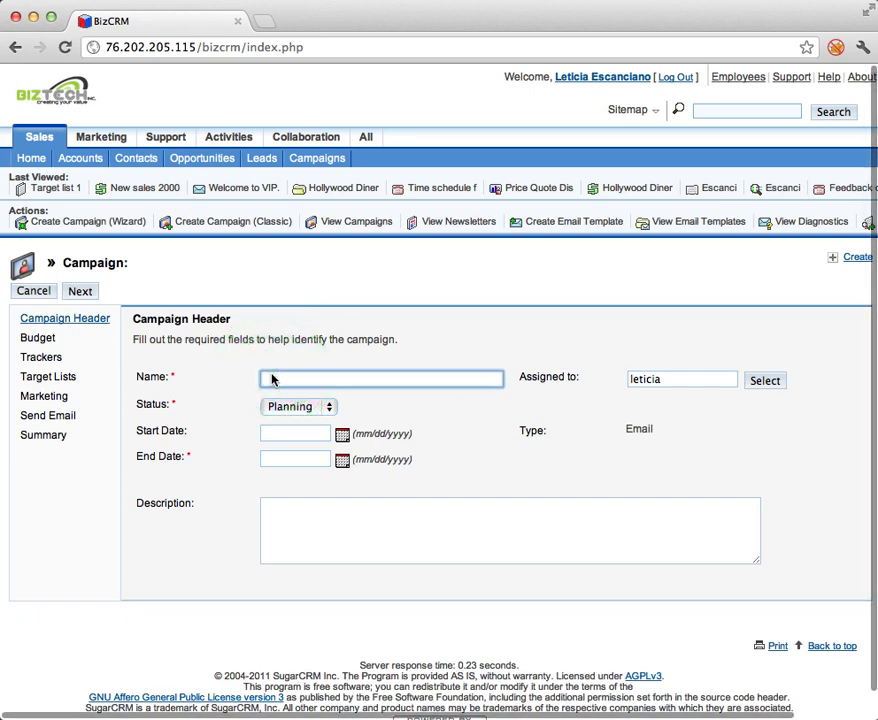
pyautogui.write('May ')
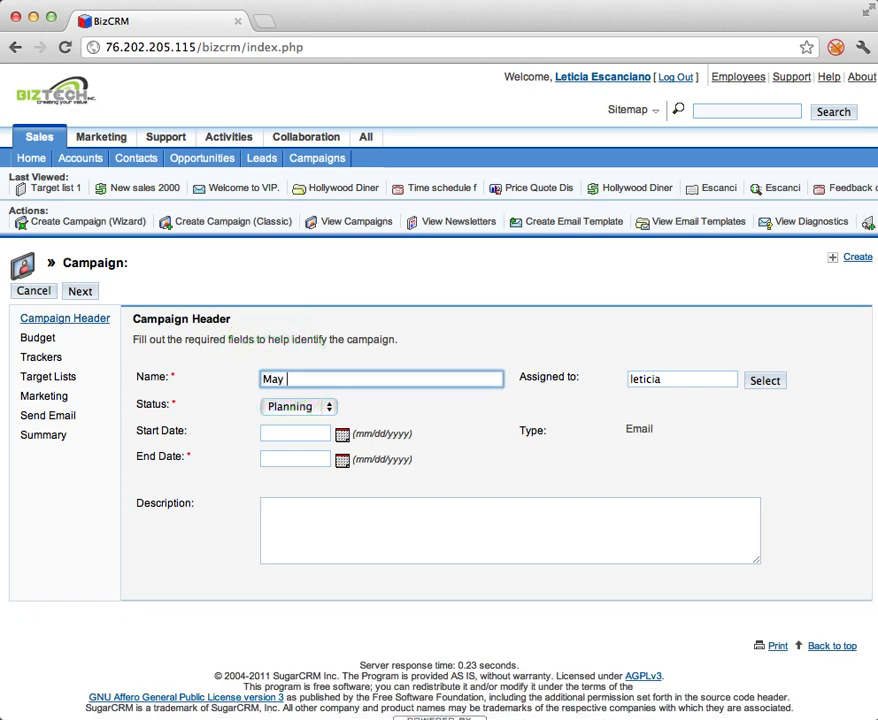
pyautogui.write('Campaign')
pyautogui.click(325, 407)
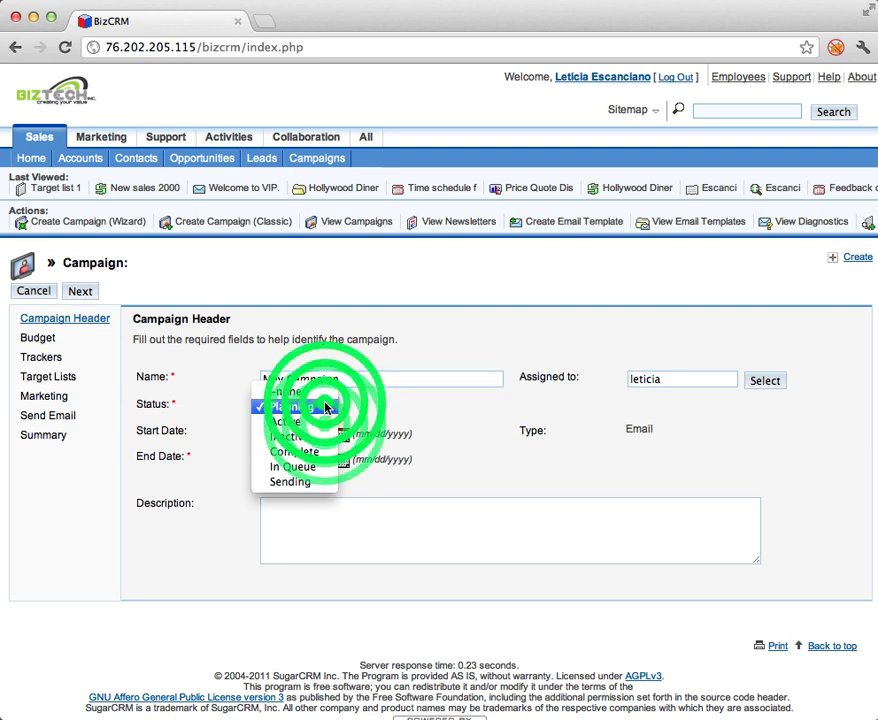
pyautogui.click(292, 421)
# Set the campaign dates from 05/08/2012 to 05/24/2012.
pyautogui.click(342, 433)
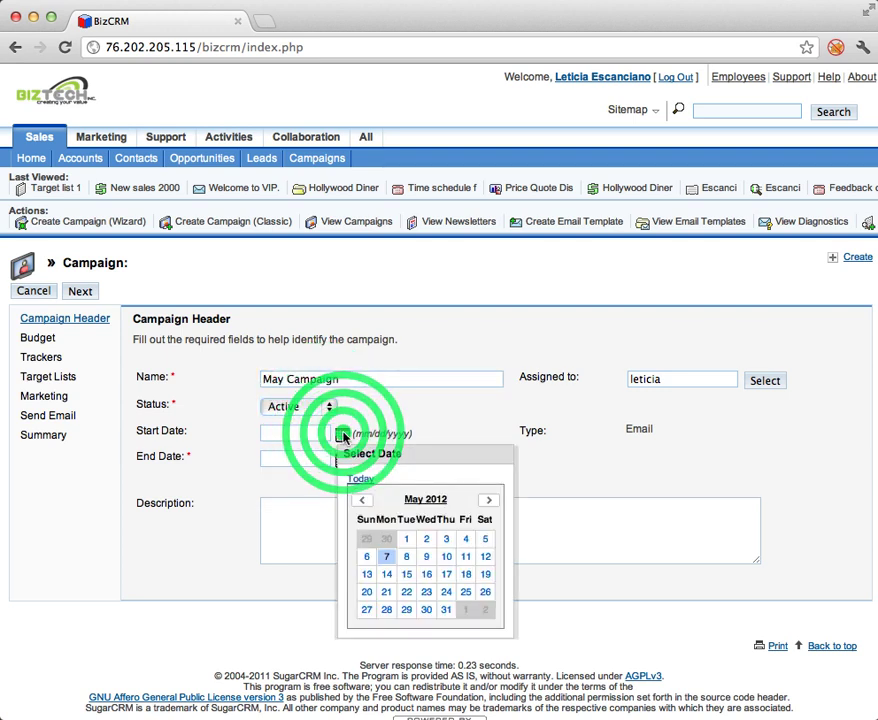
pyautogui.click(406, 556)
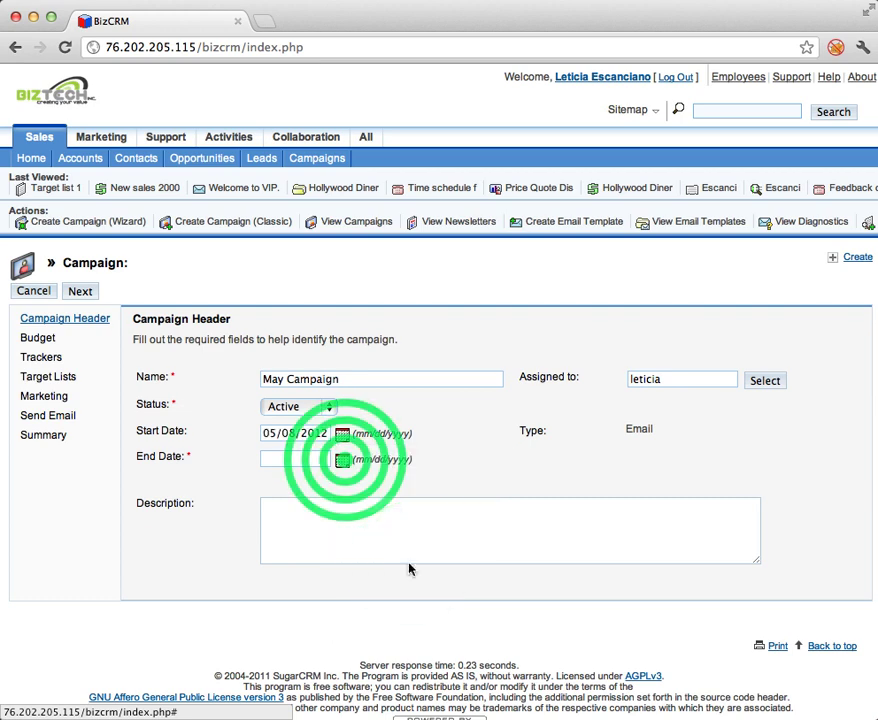
pyautogui.click(342, 459)
pyautogui.click(448, 619)
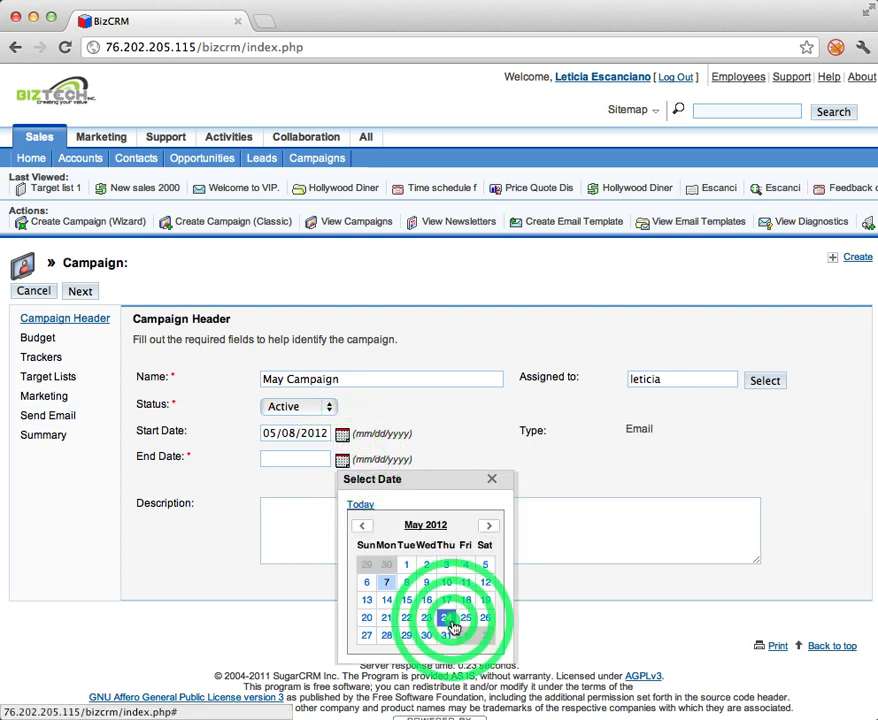
pyautogui.click(349, 569)
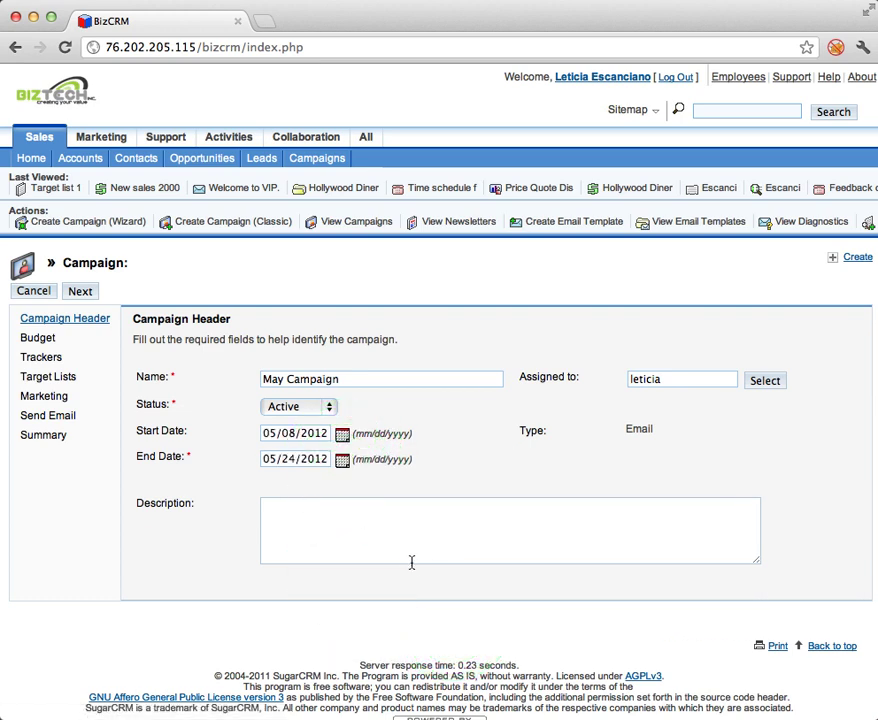
# Enter 'New campaign' as the campaign description.
pyautogui.click(333, 515)
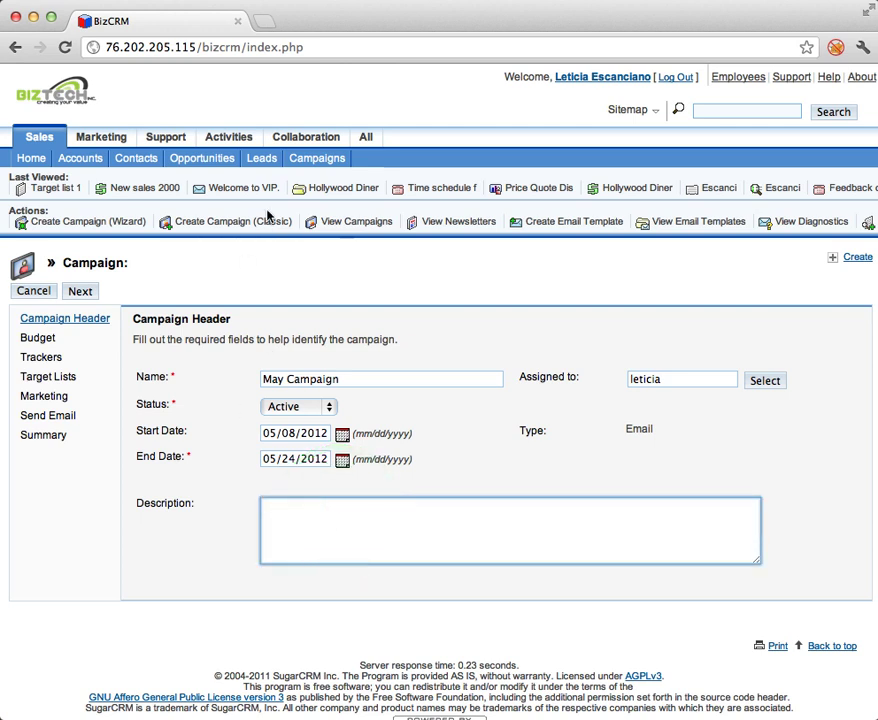
pyautogui.write('May new')
pyautogui.press('BackSpace')
pyautogui.press('BackSpace')
pyautogui.press('BackSpace')
pyautogui.click(709, 304)
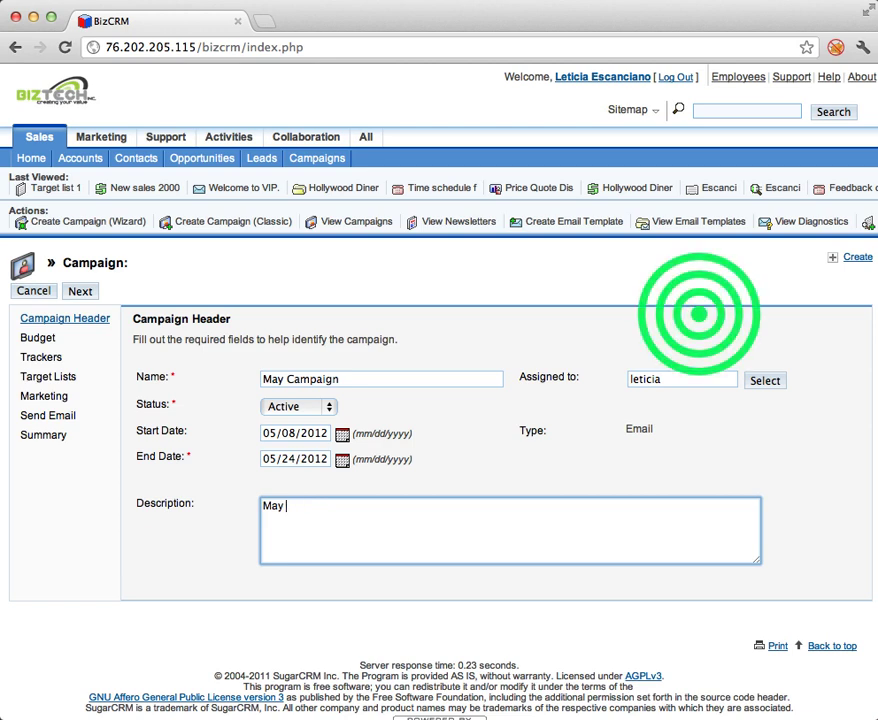
pyautogui.click(318, 519)
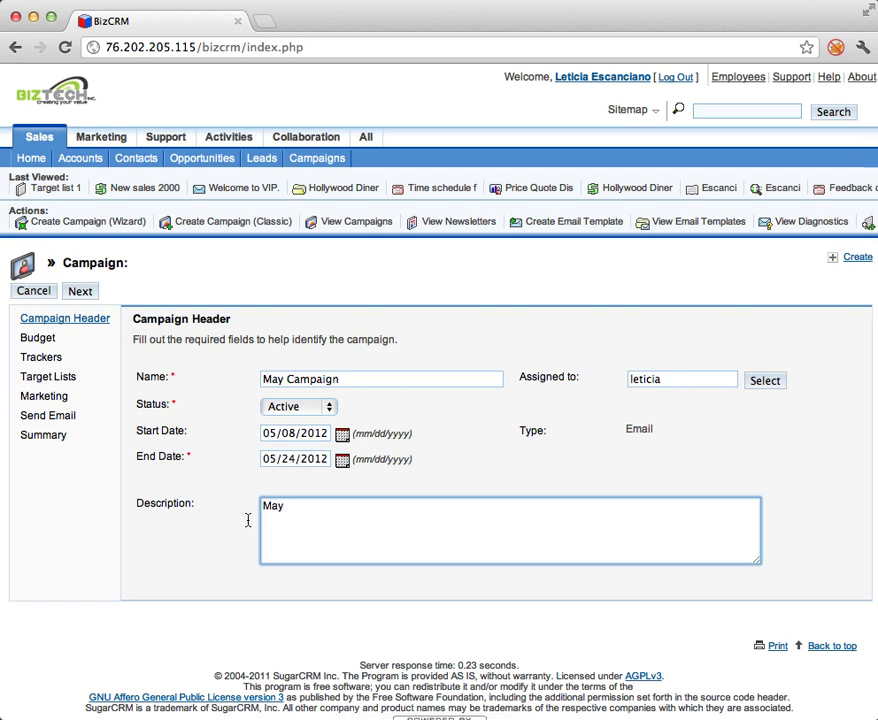
pyautogui.press('BackSpace')
pyautogui.write('N')
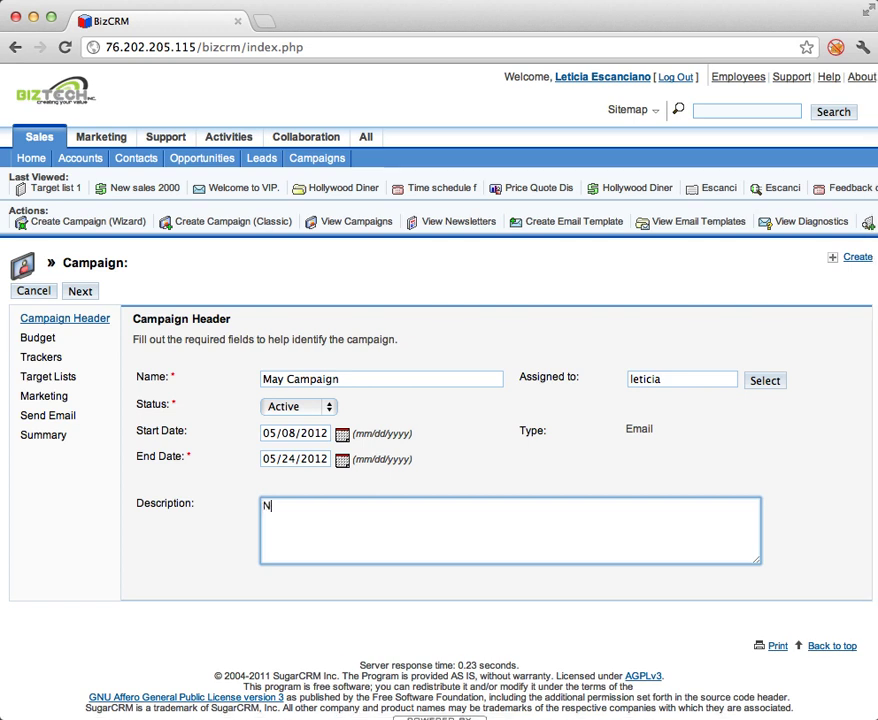
pyautogui.write('ew campaign')
# On the Budget step, enter budget 1000 and expected revenue 1400.
pyautogui.click(80, 290)
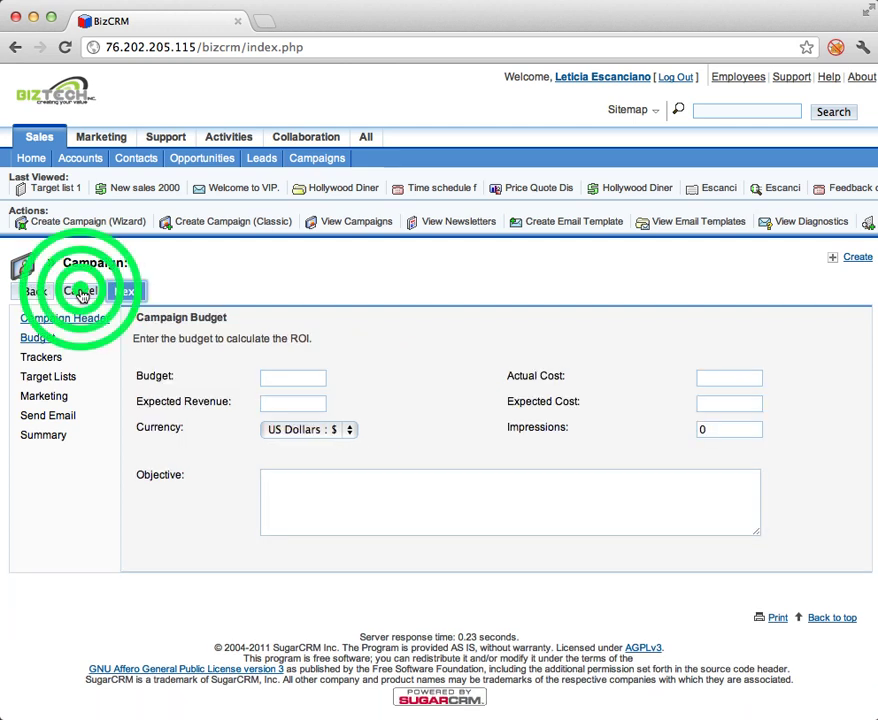
pyautogui.click(292, 379)
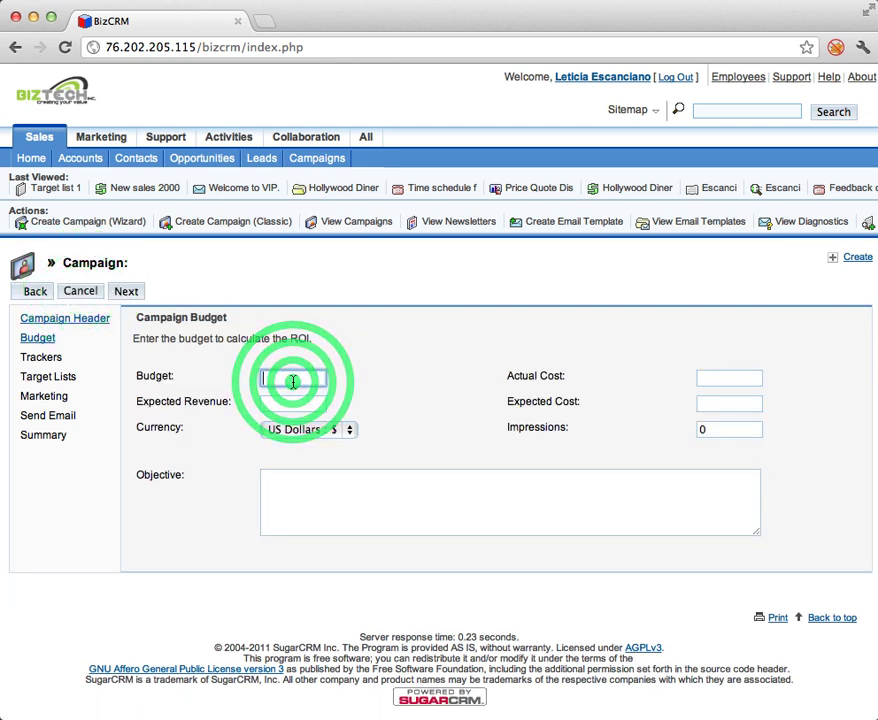
pyautogui.write('100')
pyautogui.press('Tab')
pyautogui.hotkey('shift', 'Tab')
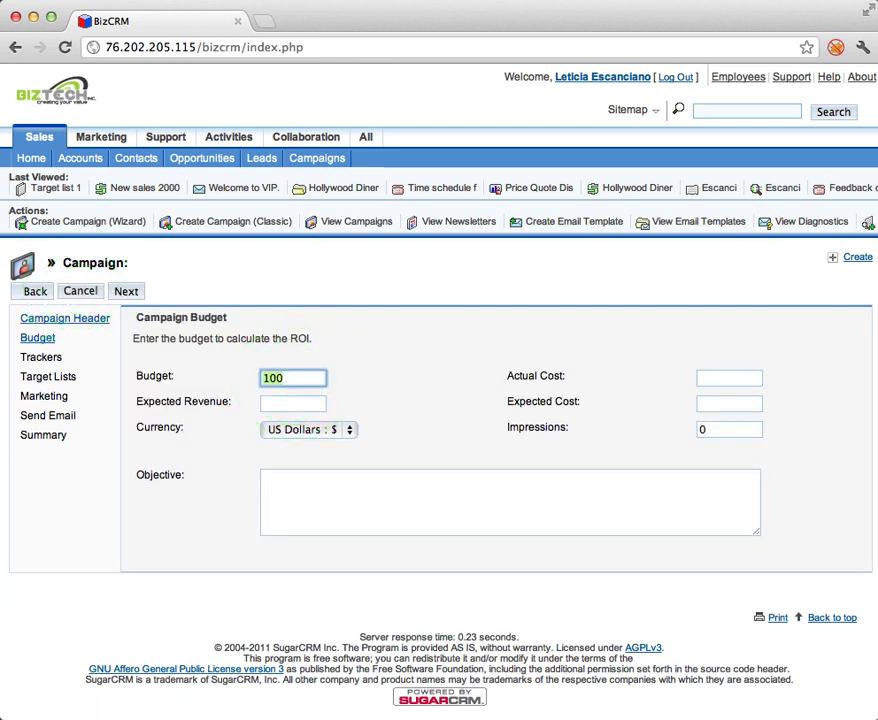
pyautogui.press('Right')
pyautogui.write('0')
pyautogui.press('Tab')
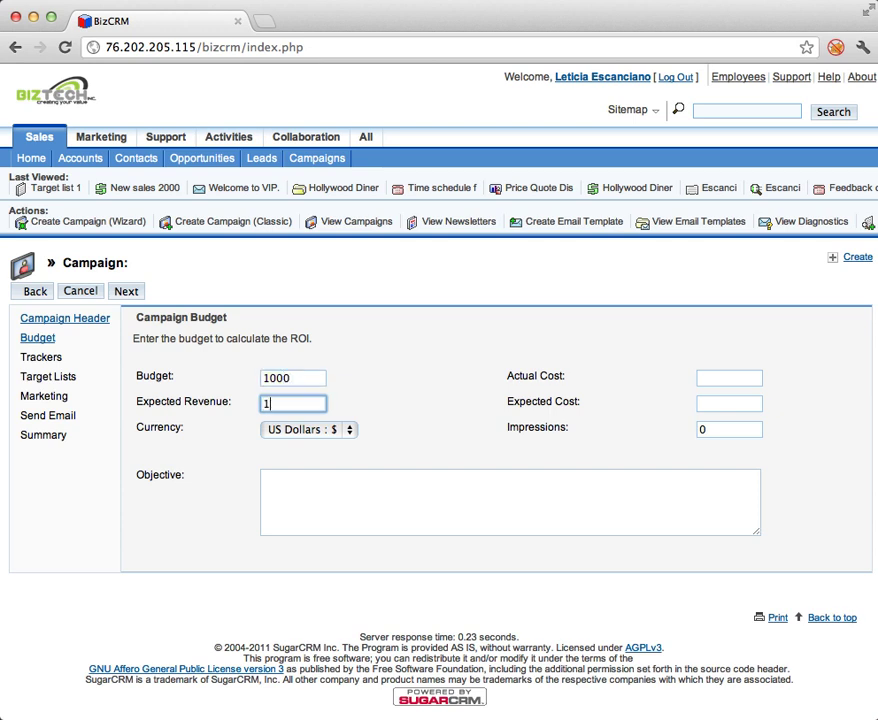
pyautogui.write('1400')
# Set expected cost to 700 with actual cost left empty, and continue.
pyautogui.press('Tab')
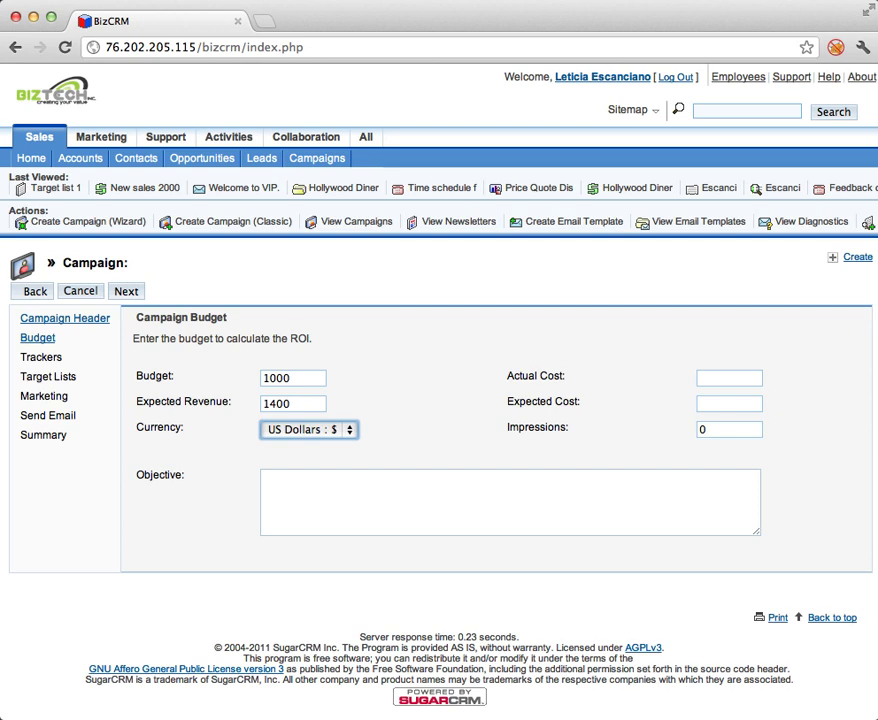
pyautogui.press('Tab')
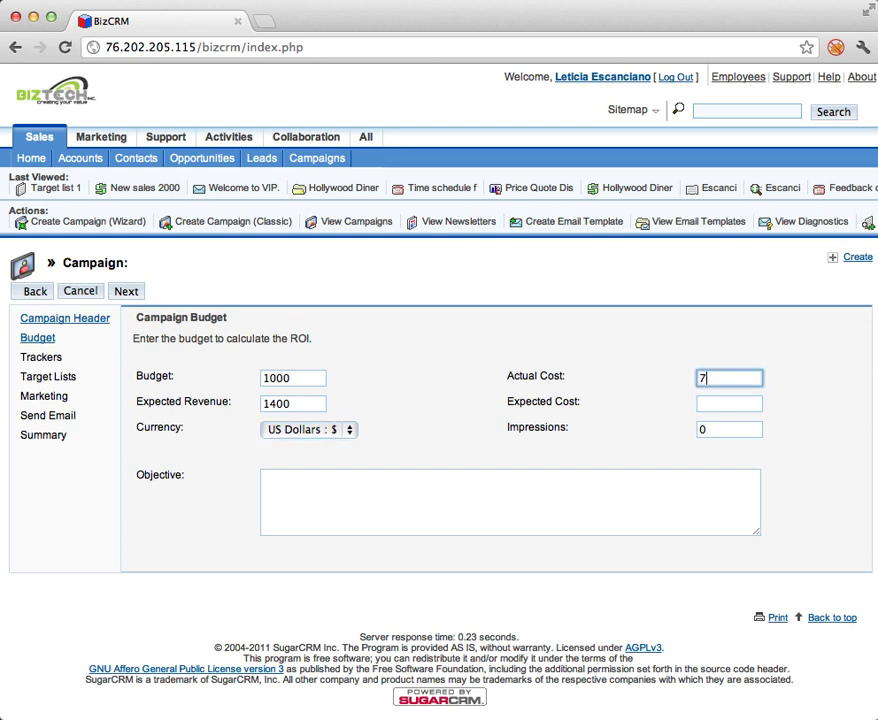
pyautogui.write('700')
pyautogui.press('Tab')
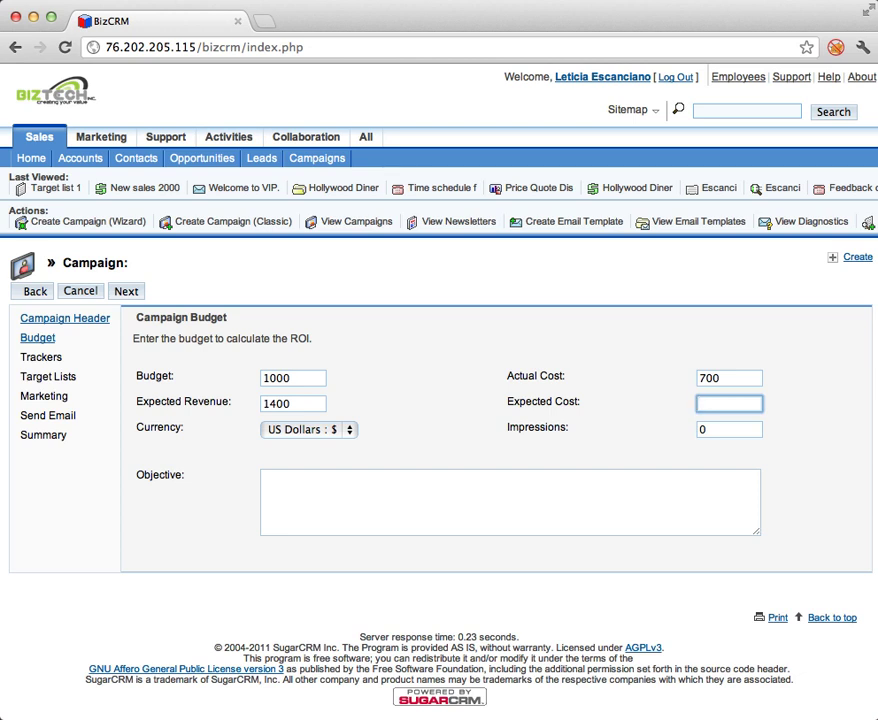
pyautogui.hotkey('shift', 'Tab')
pyautogui.press('BackSpace')
pyautogui.press('Tab')
pyautogui.write('700')
pyautogui.press('Tab')
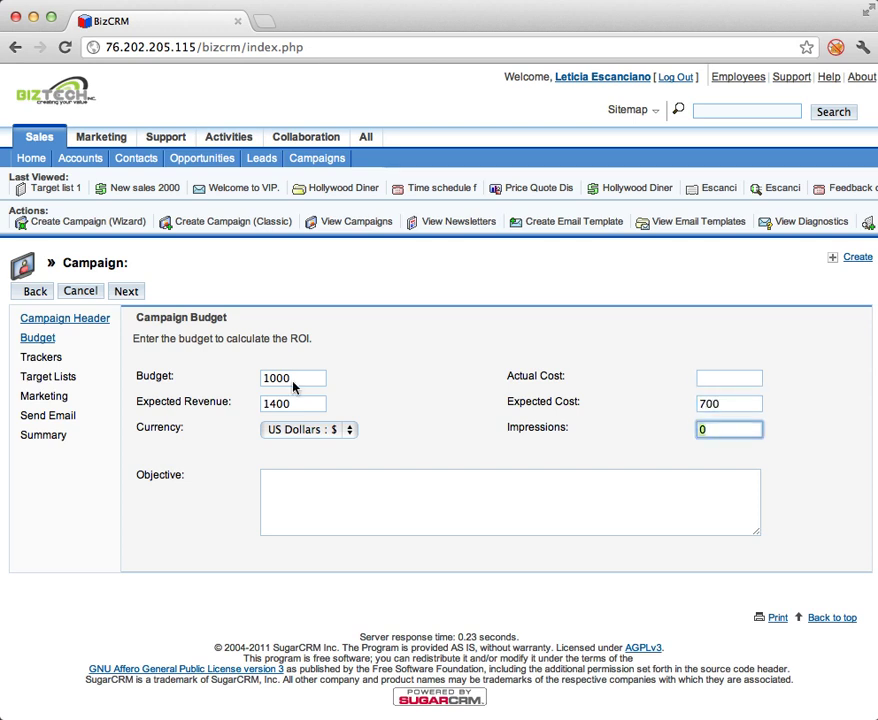
pyautogui.click(272, 484)
pyautogui.click(125, 293)
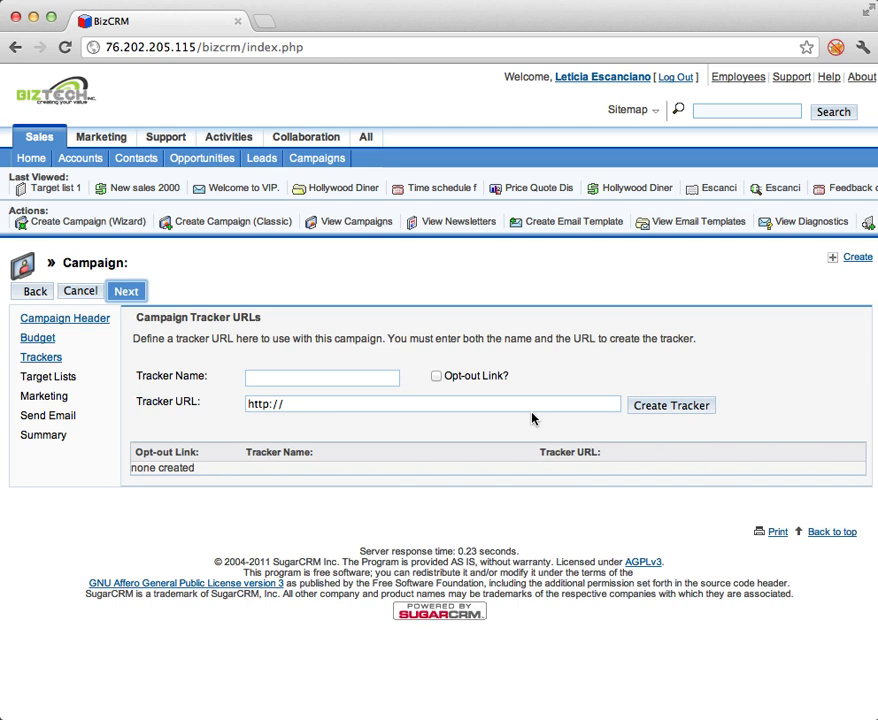
# Create an opt-out tracker named 'Unsubscribe'.
pyautogui.click(338, 380)
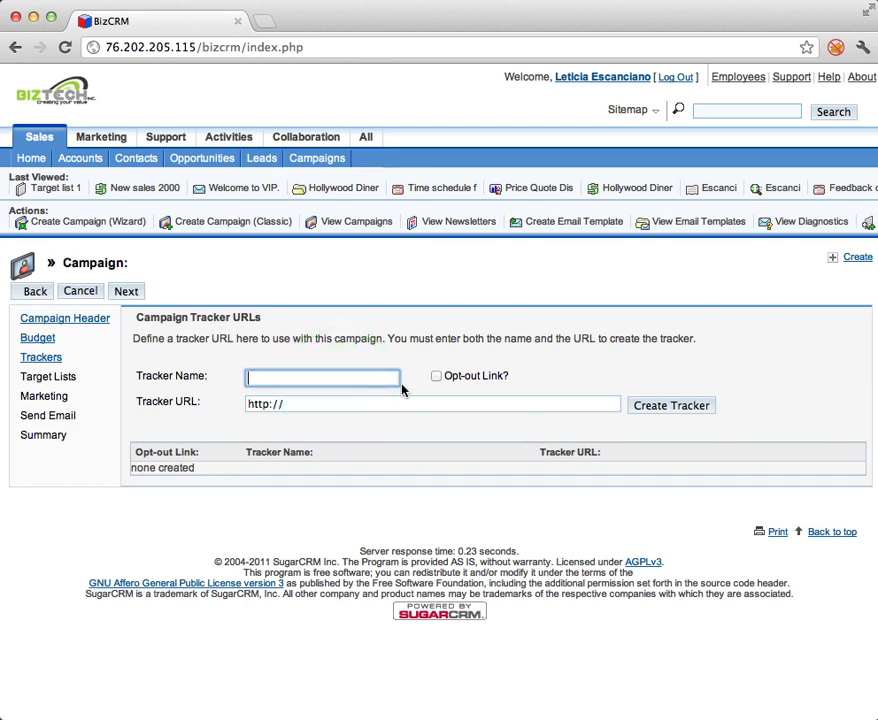
pyautogui.click(436, 377)
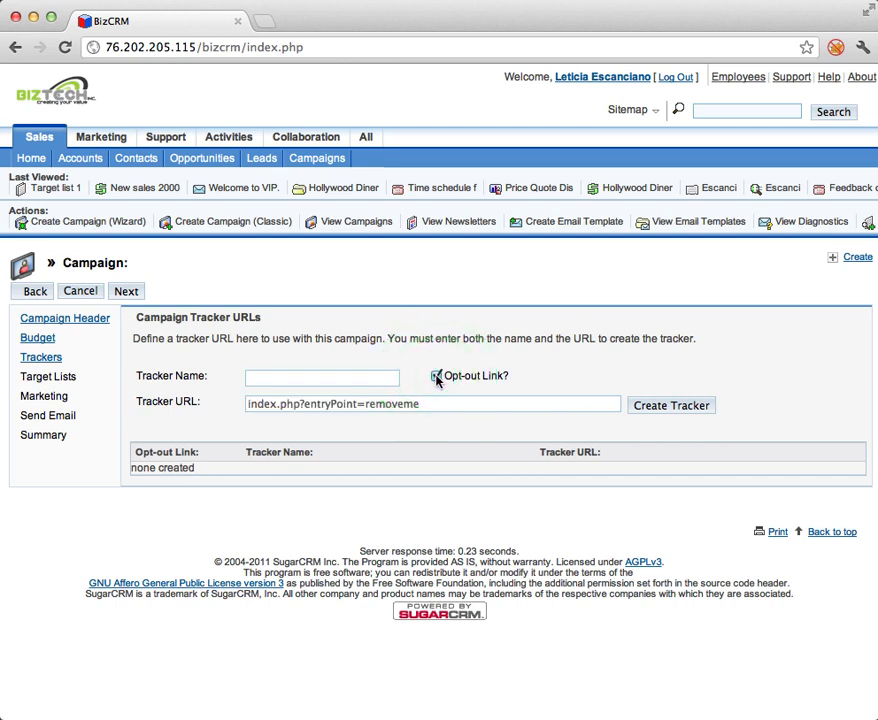
pyautogui.click(372, 386)
pyautogui.write('Unsubscribe')
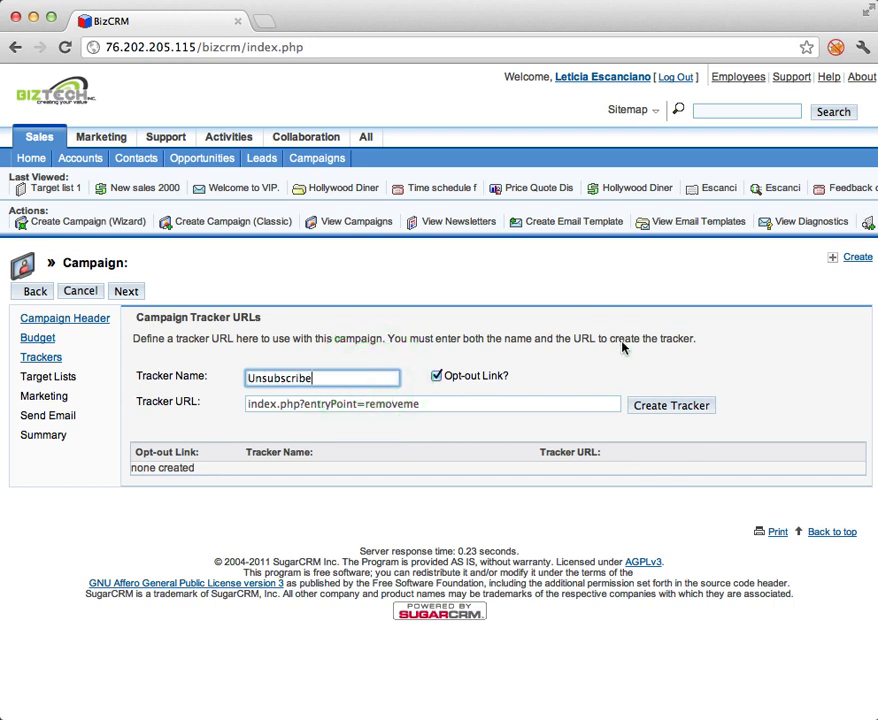
pyautogui.click(653, 407)
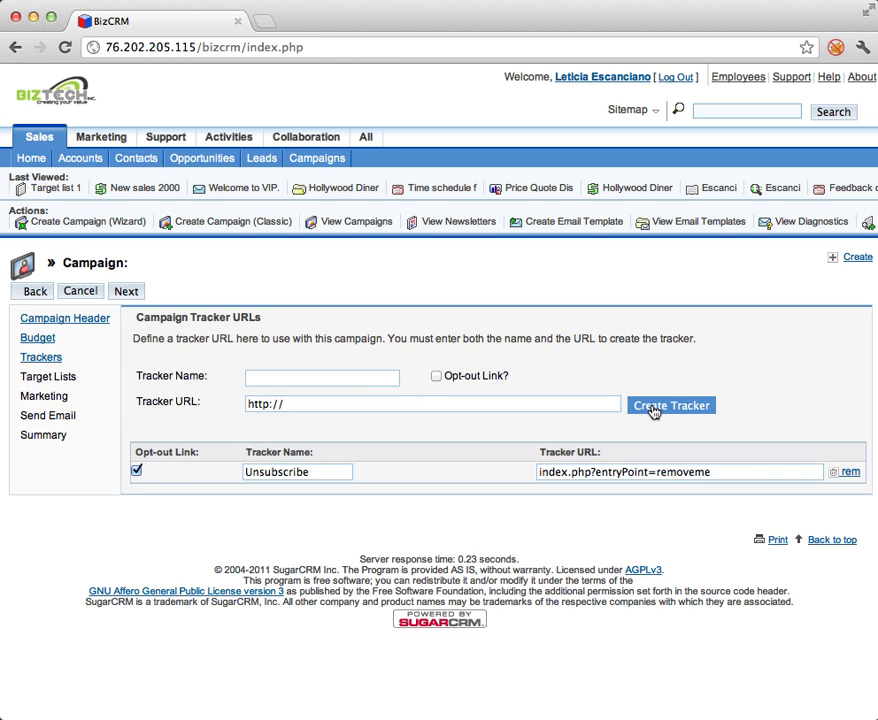
pyautogui.click(368, 381)
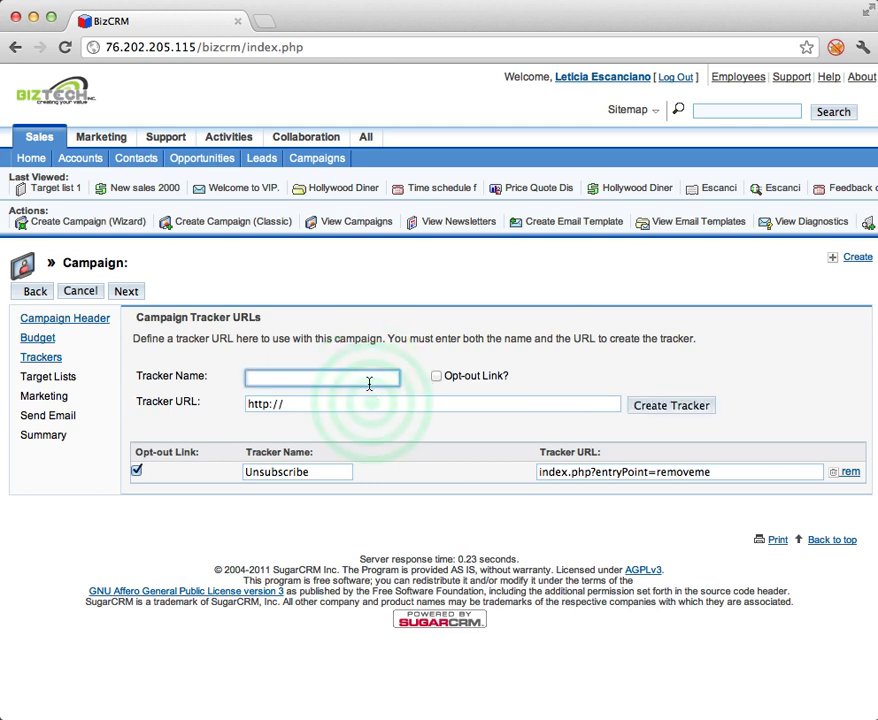
pyautogui.click(366, 401)
pyautogui.write('www.biztechus.com')
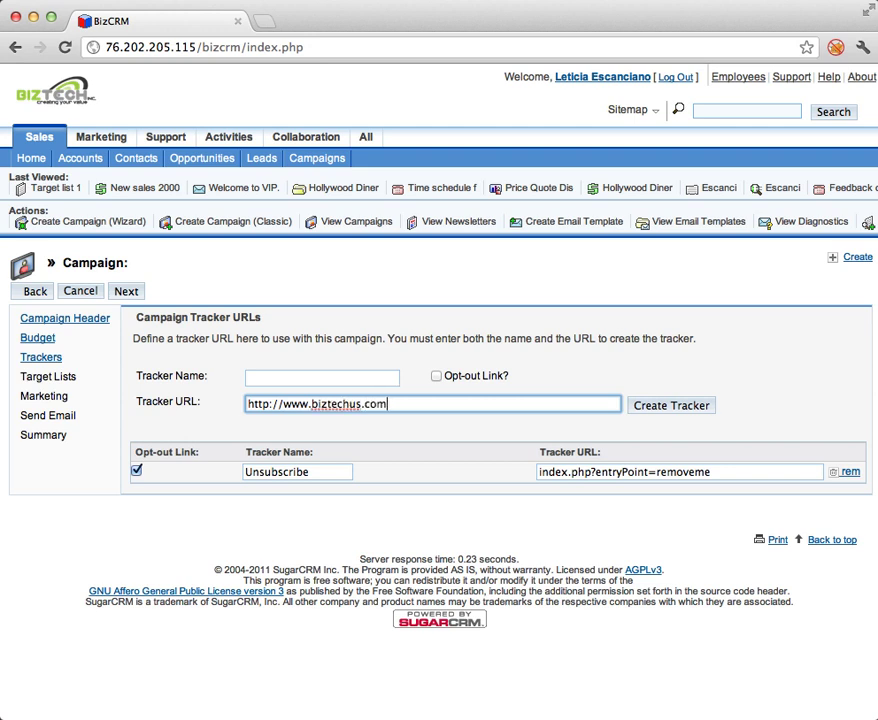
pyautogui.click(345, 377)
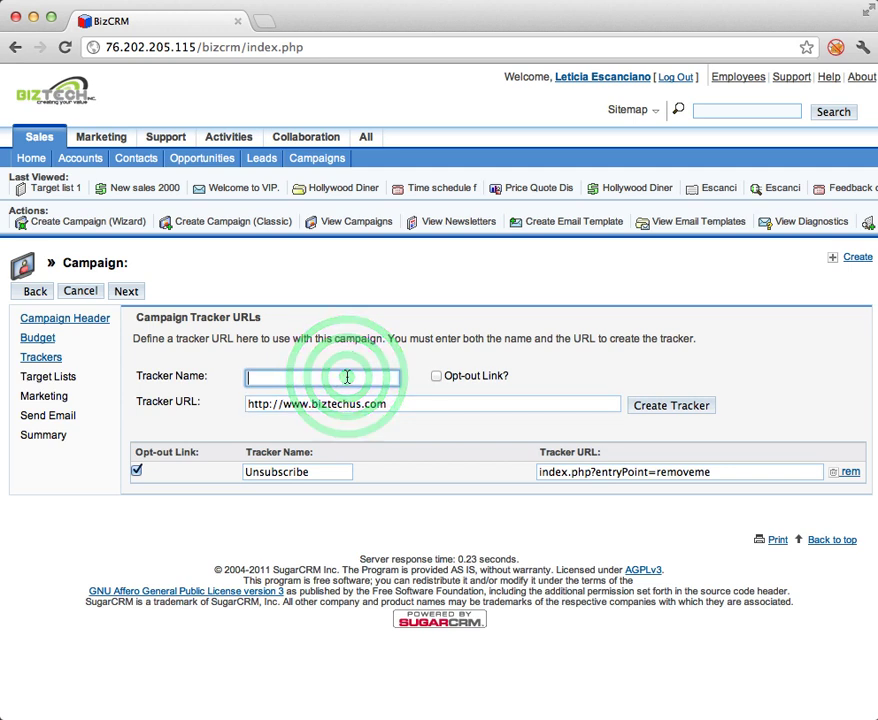
pyautogui.write('Visit us')
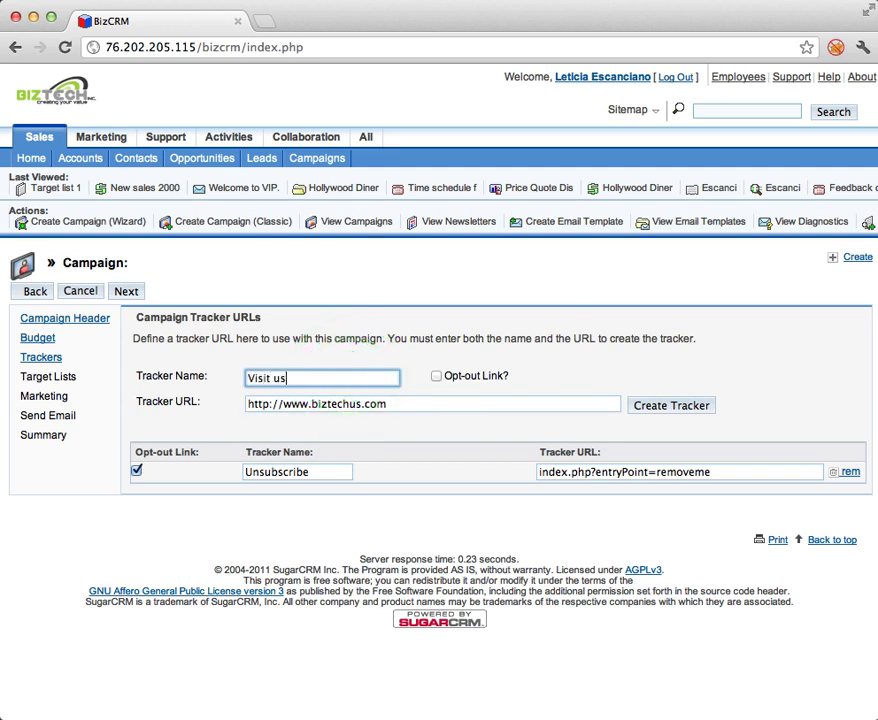
pyautogui.write('!')
pyautogui.click(695, 405)
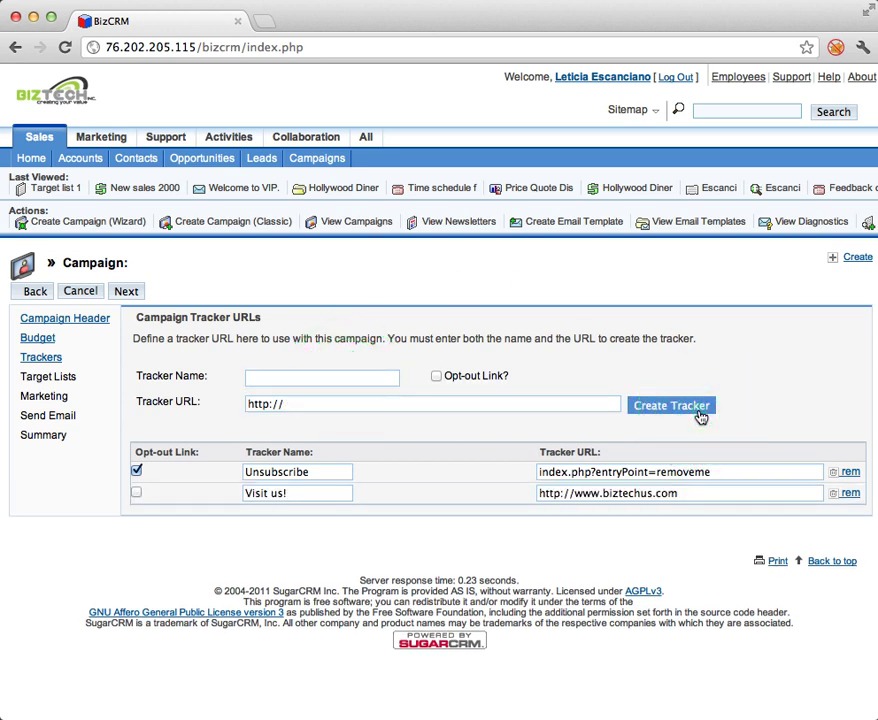
pyautogui.click(125, 292)
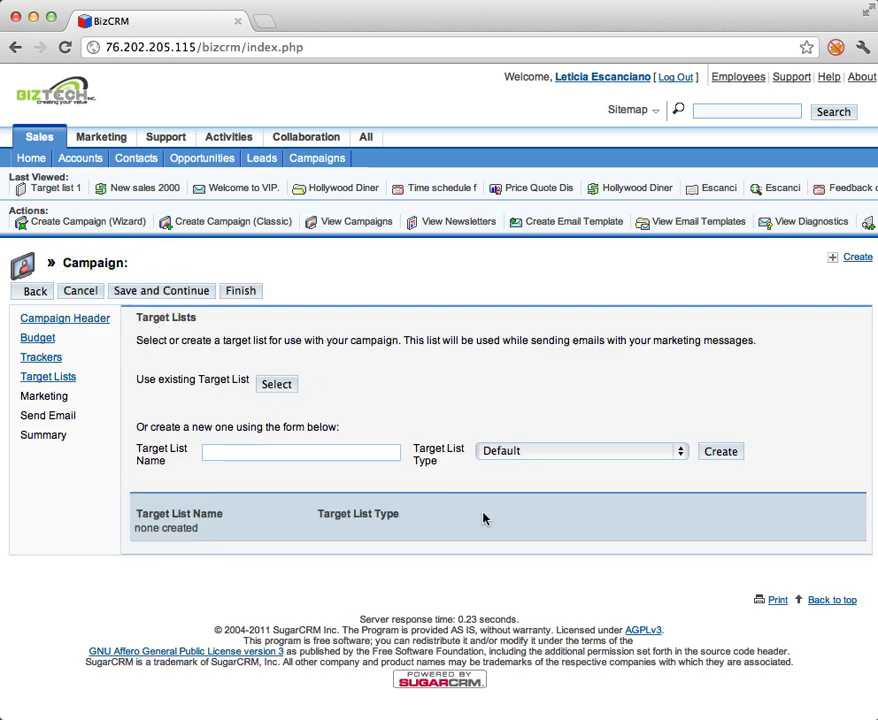
# Attach Target list 1 to May Campaign and save to reach the marketing email form.
pyautogui.click(276, 387)
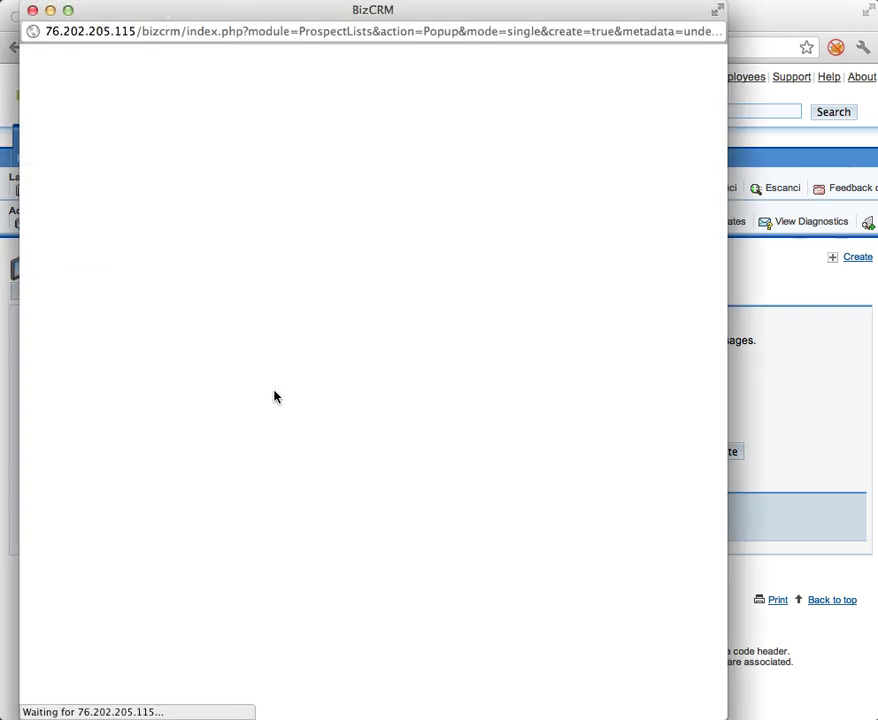
pyautogui.click(68, 360)
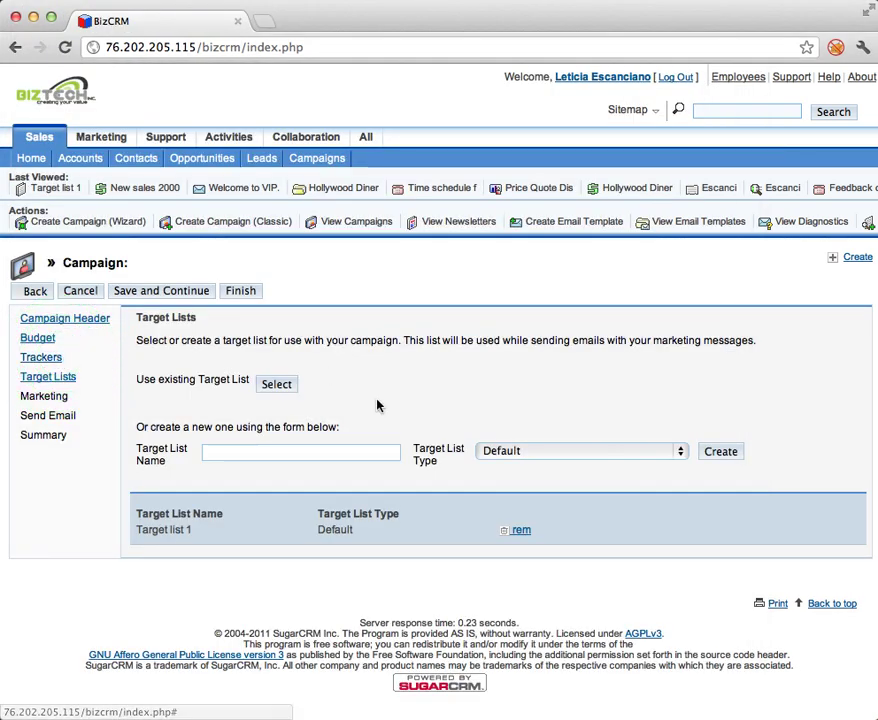
pyautogui.click(197, 291)
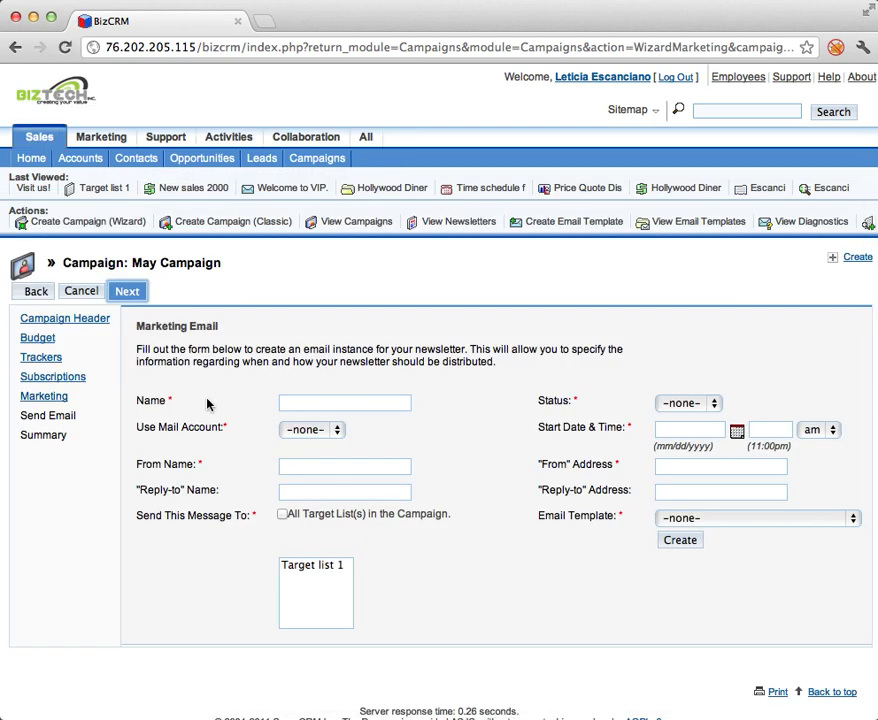
# Name the marketing email Email1, send it from the BizCRM account, and correct the from-address domain.
pyautogui.click(311, 400)
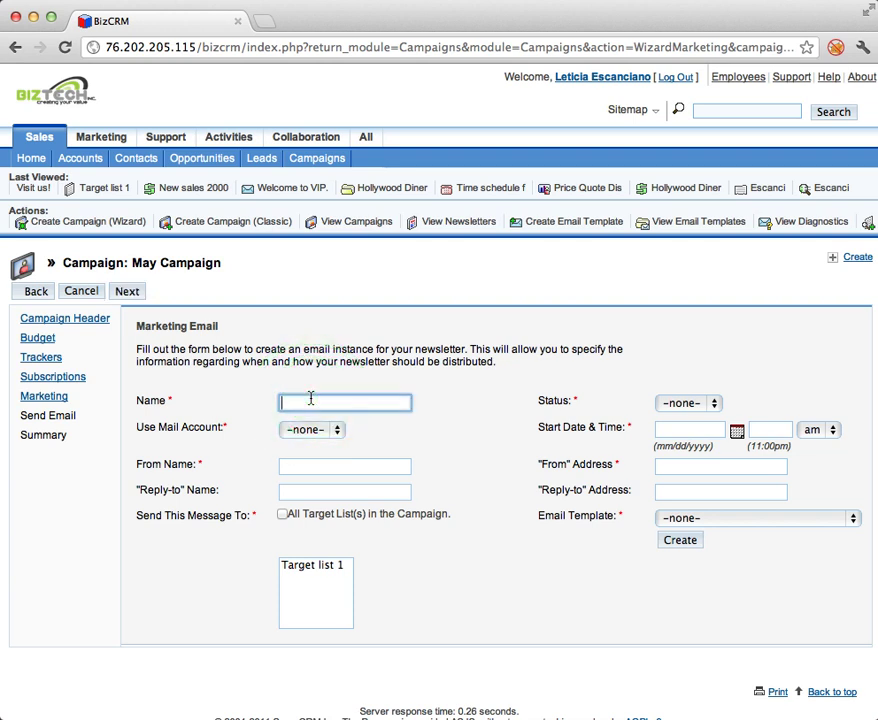
pyautogui.click(311, 400)
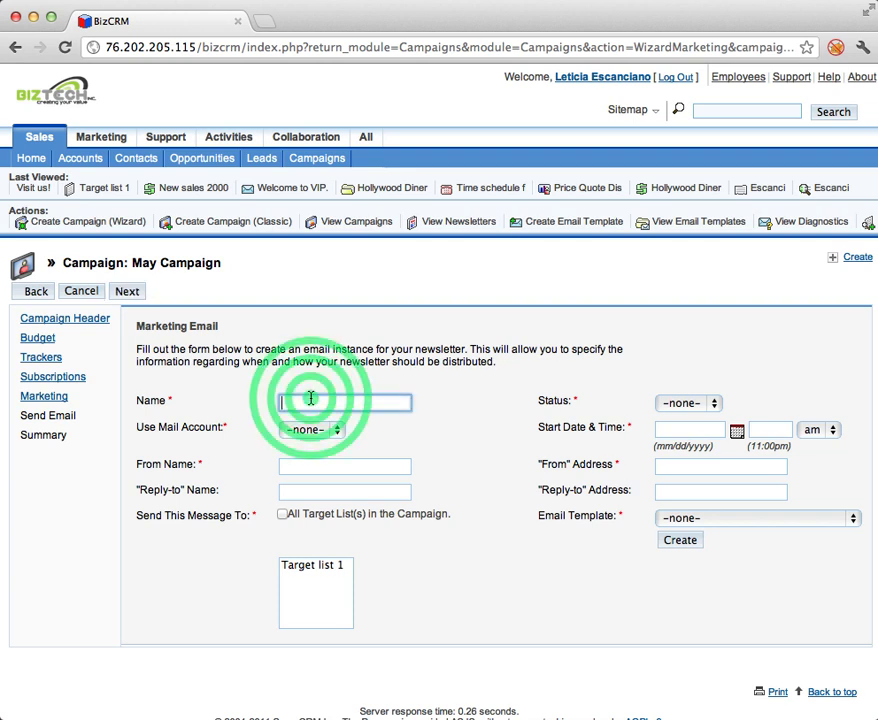
pyautogui.click(312, 402)
pyautogui.click(251, 302)
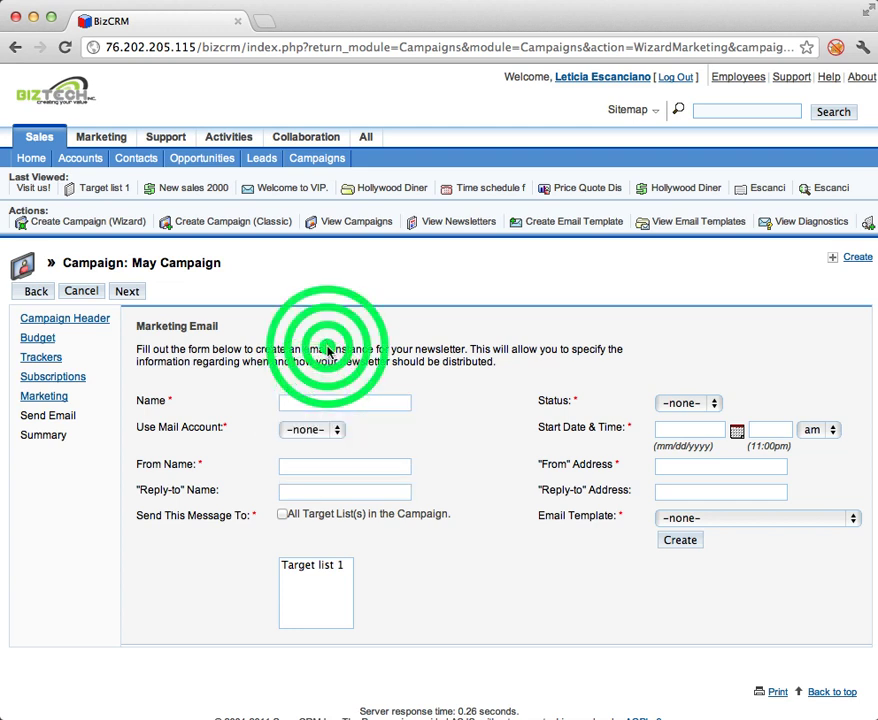
pyautogui.click(334, 402)
pyautogui.write('Em')
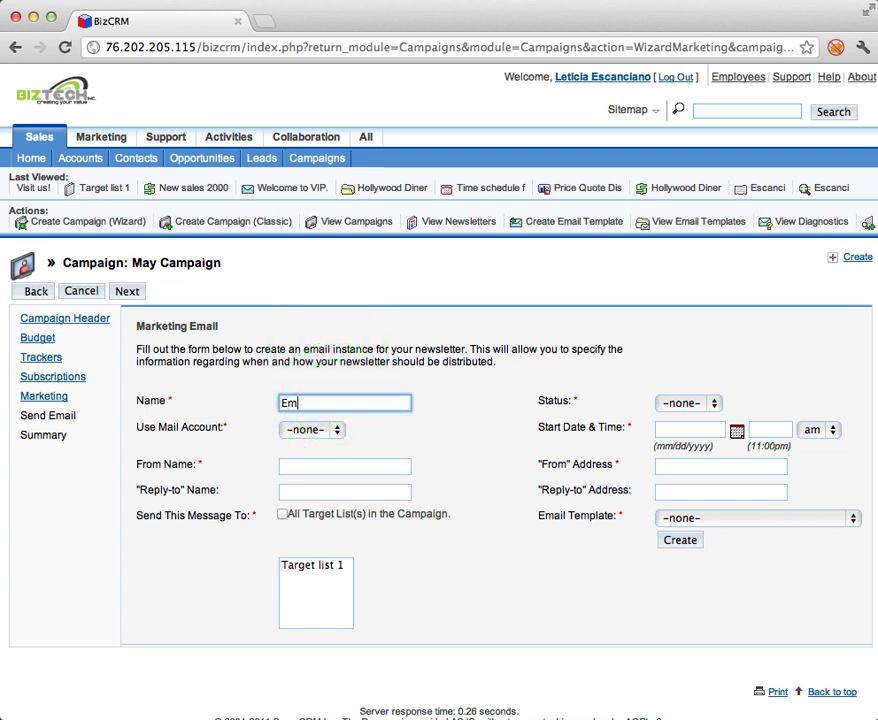
pyautogui.write('ail1')
pyautogui.click(335, 429)
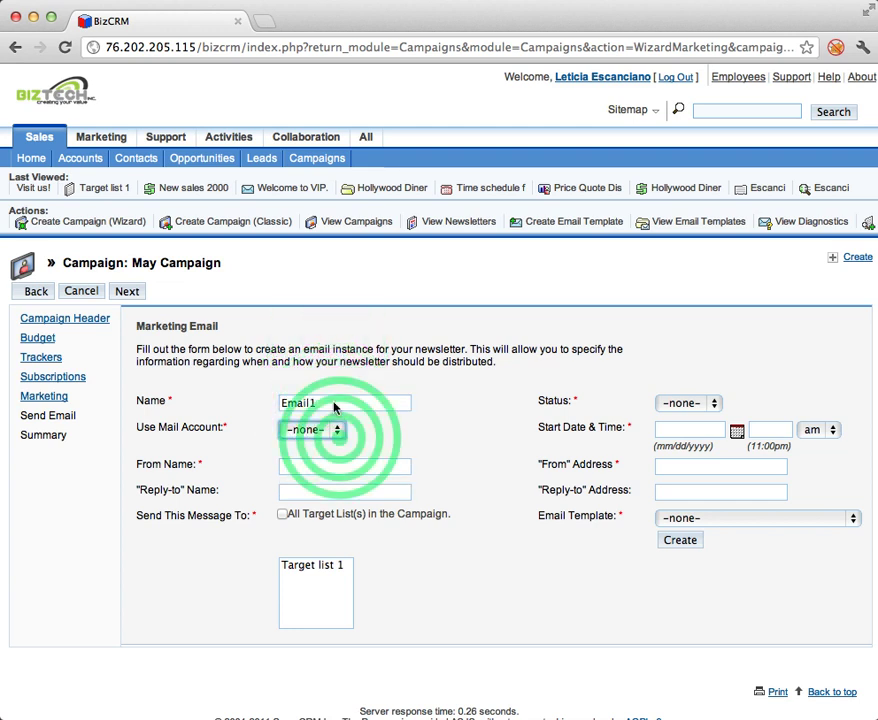
pyautogui.click(337, 415)
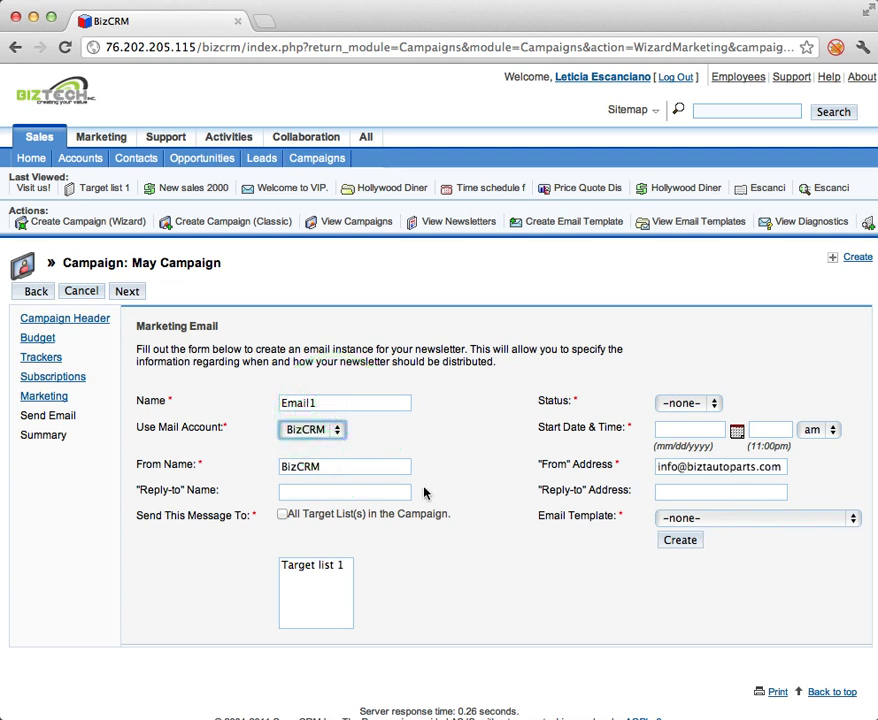
pyautogui.doubleClick(728, 464)
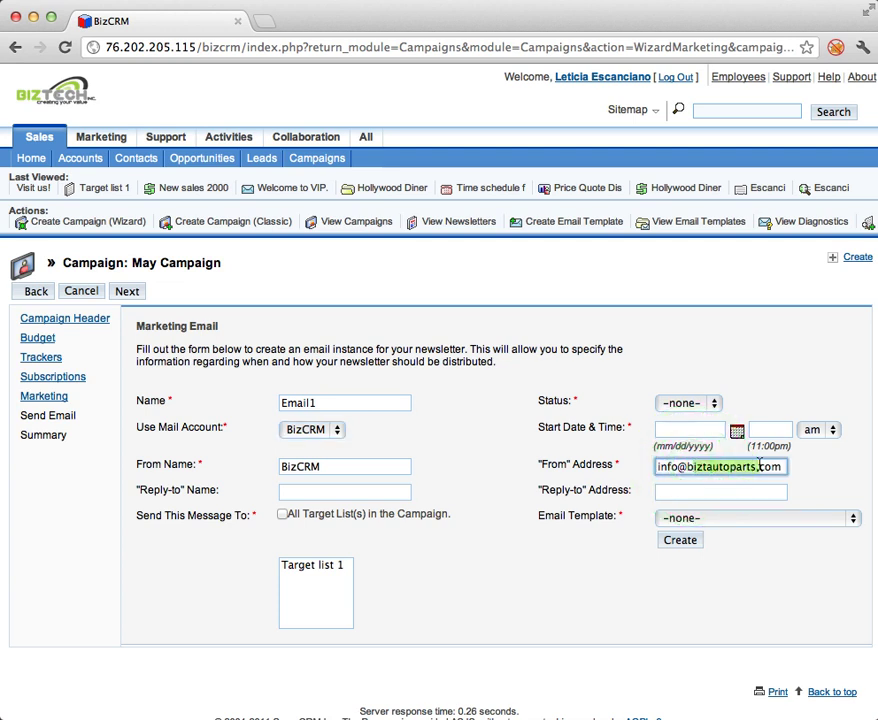
pyautogui.press('BackSpace')
pyautogui.write('iz')
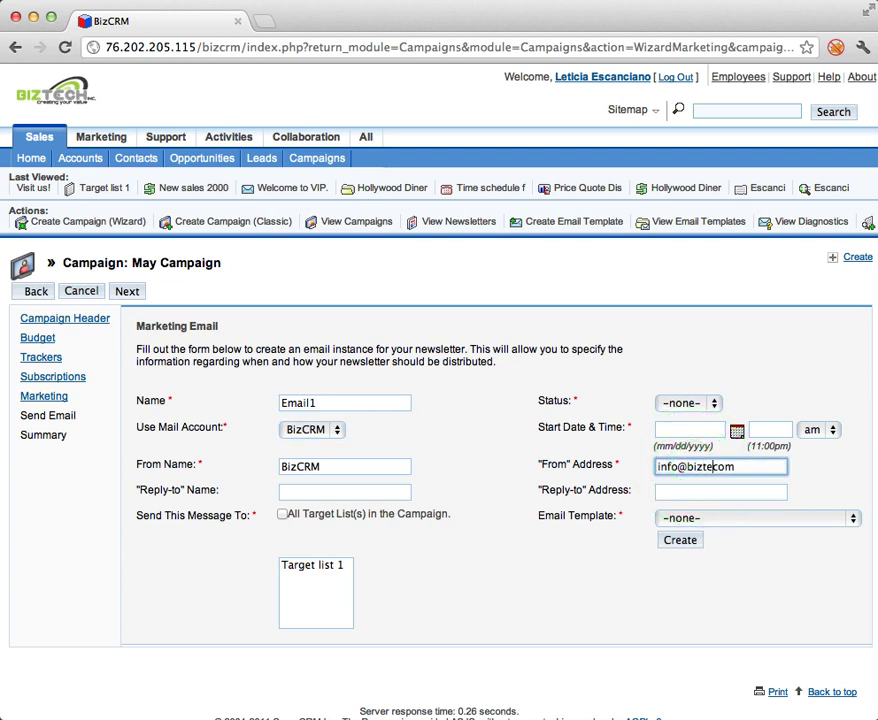
# Set Email1's status to Active with a start date of 05/08/2012.
pyautogui.click(708, 403)
pyautogui.click(704, 418)
pyautogui.click(737, 430)
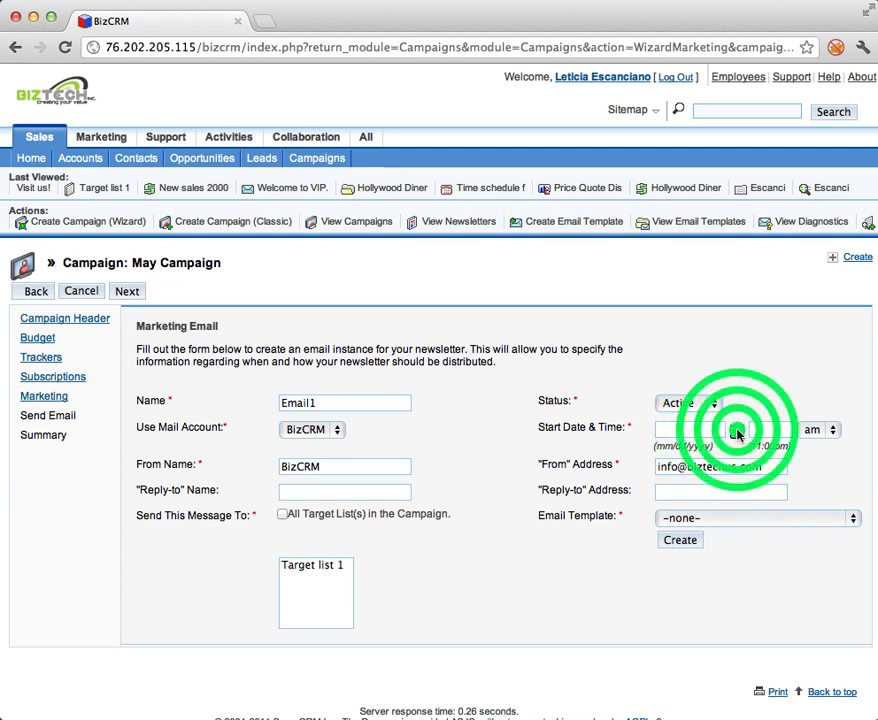
pyautogui.click(808, 540)
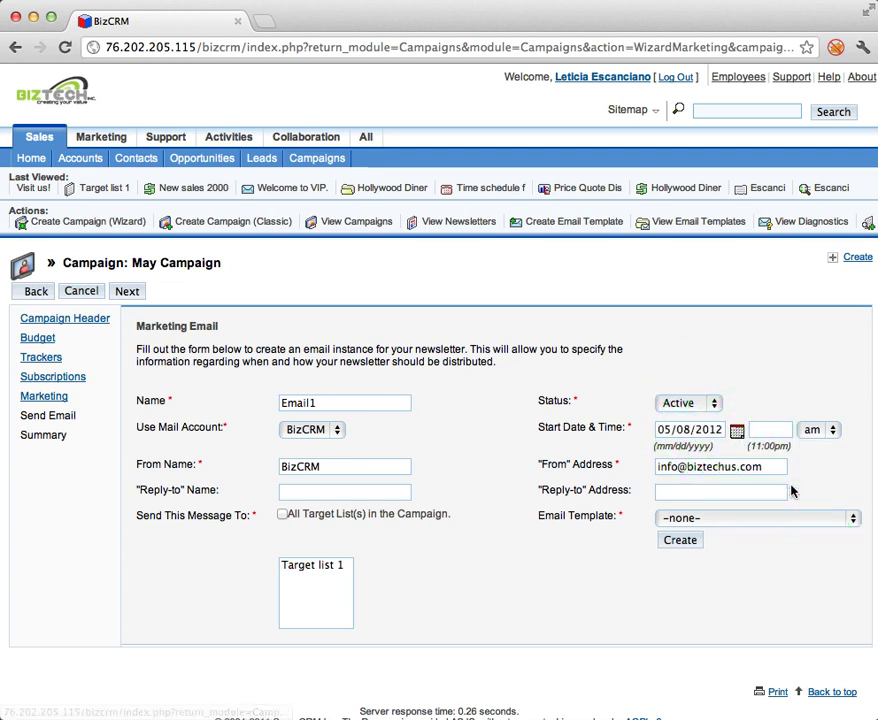
# Fill in the reply-to name and the reply-to e-mail address.
pyautogui.click(759, 491)
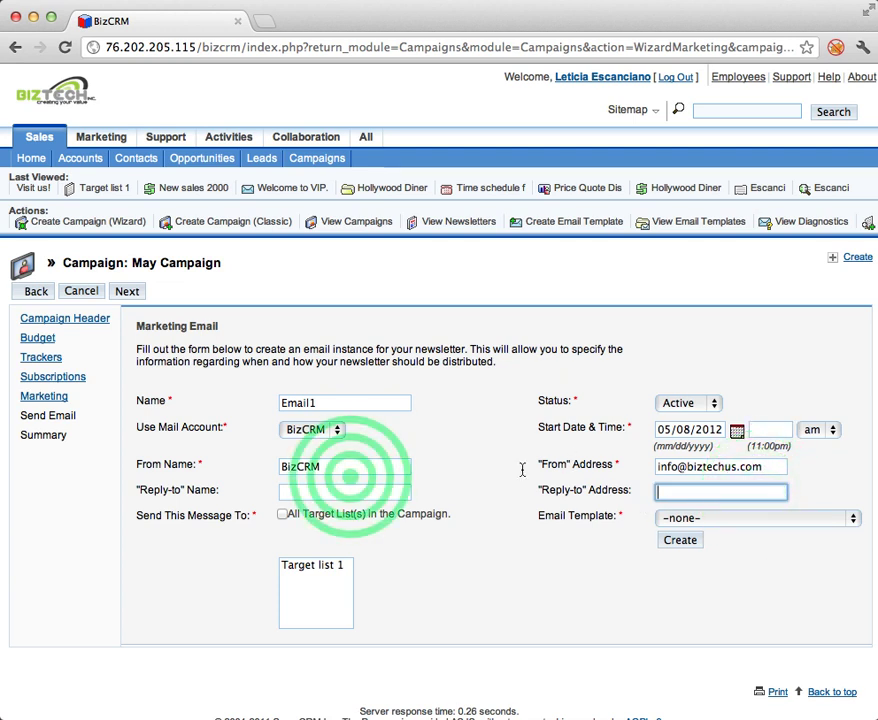
pyautogui.click(353, 488)
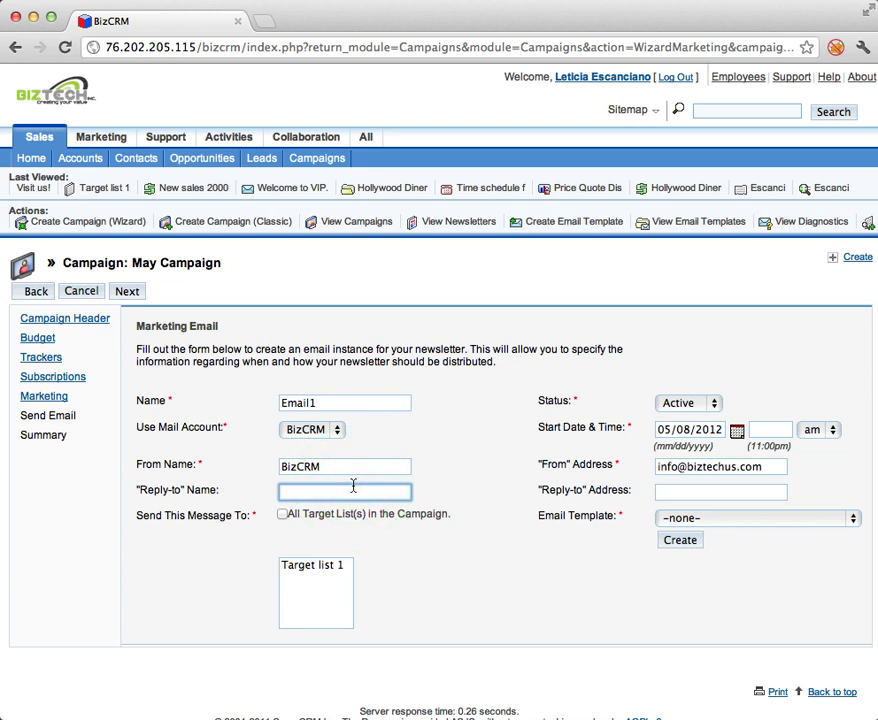
pyautogui.write('Leticaia')
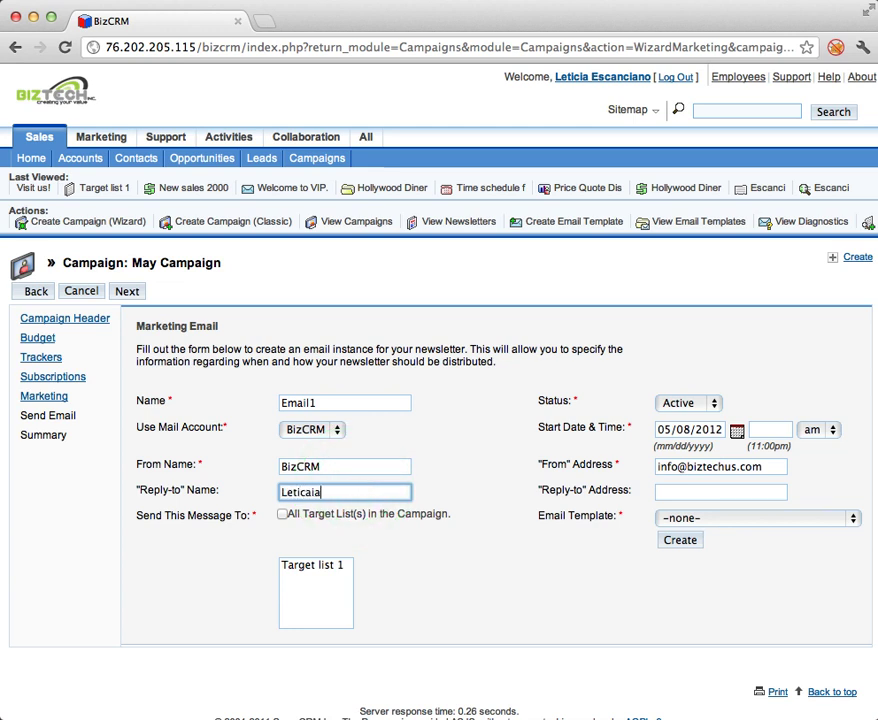
pyautogui.press('BackSpace')
pyautogui.press('BackSpace')
pyautogui.write('ia')
pyautogui.press('Tab')
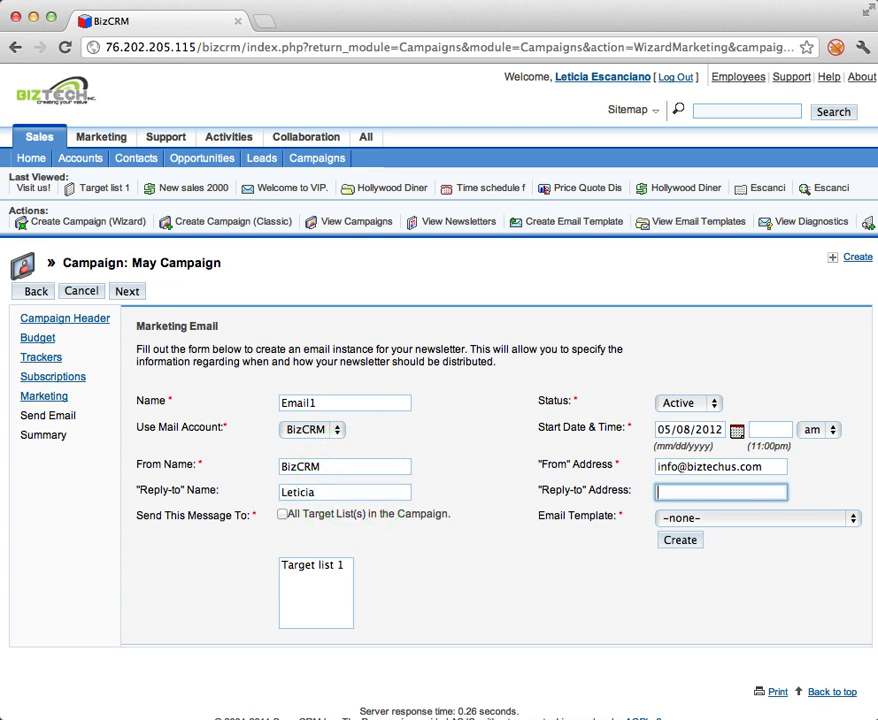
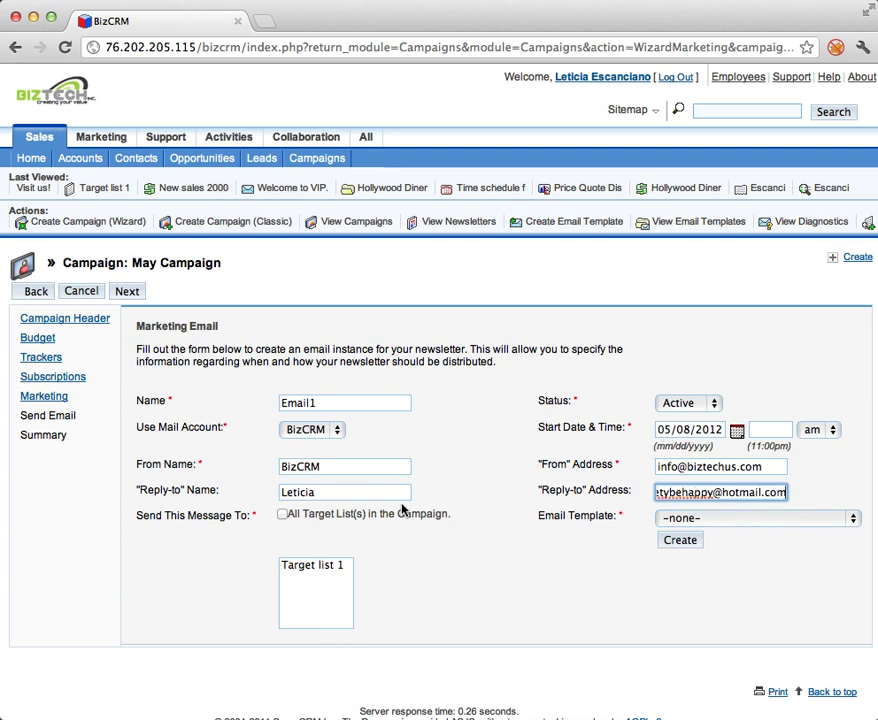
# Select Target list 1 as recipients and choose the email1 template.
pyautogui.click(340, 568)
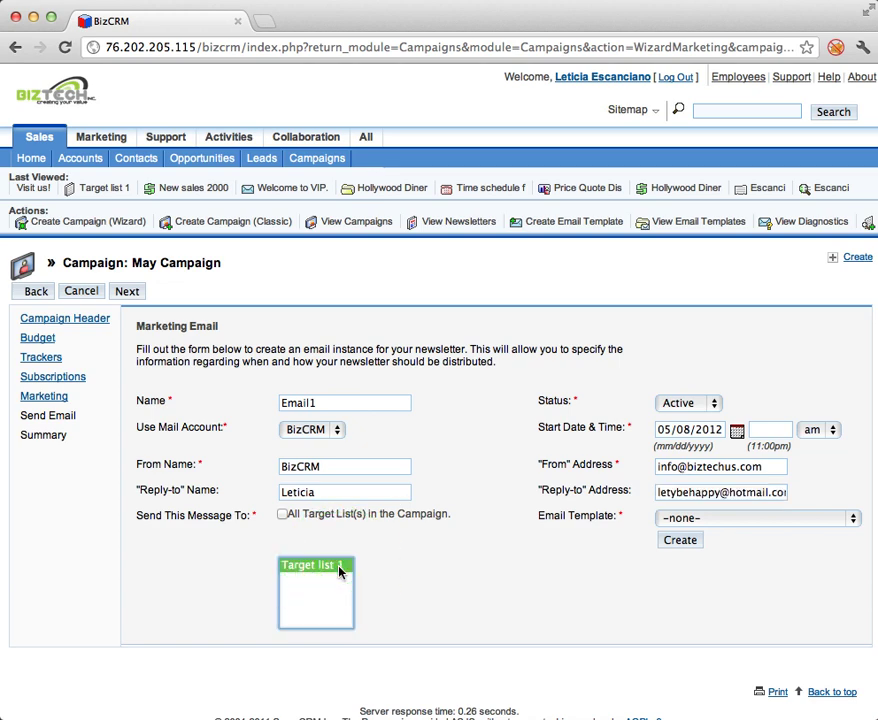
pyautogui.click(685, 516)
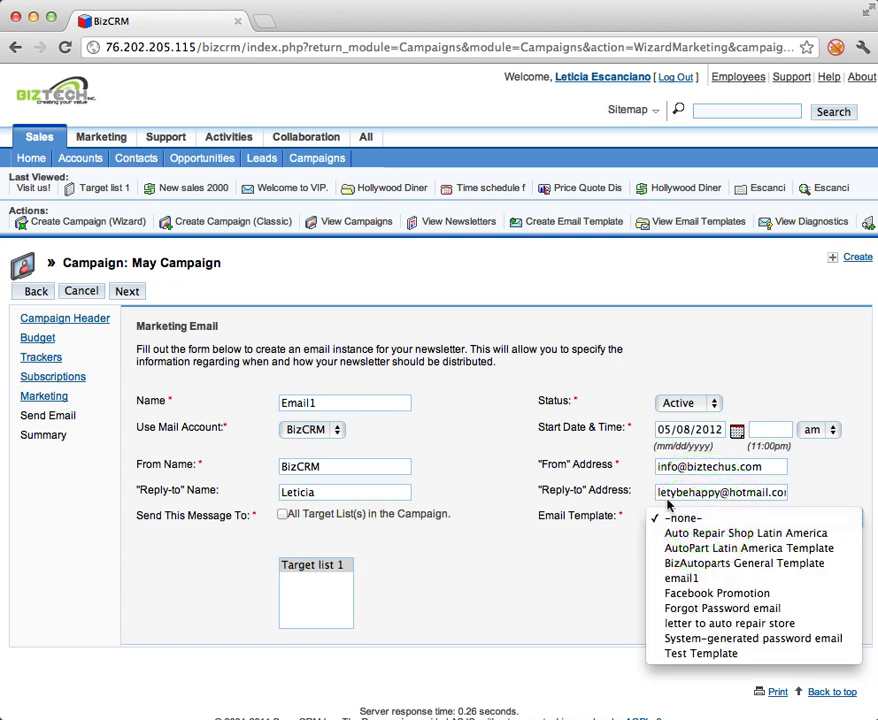
pyautogui.click(590, 595)
pyautogui.click(673, 537)
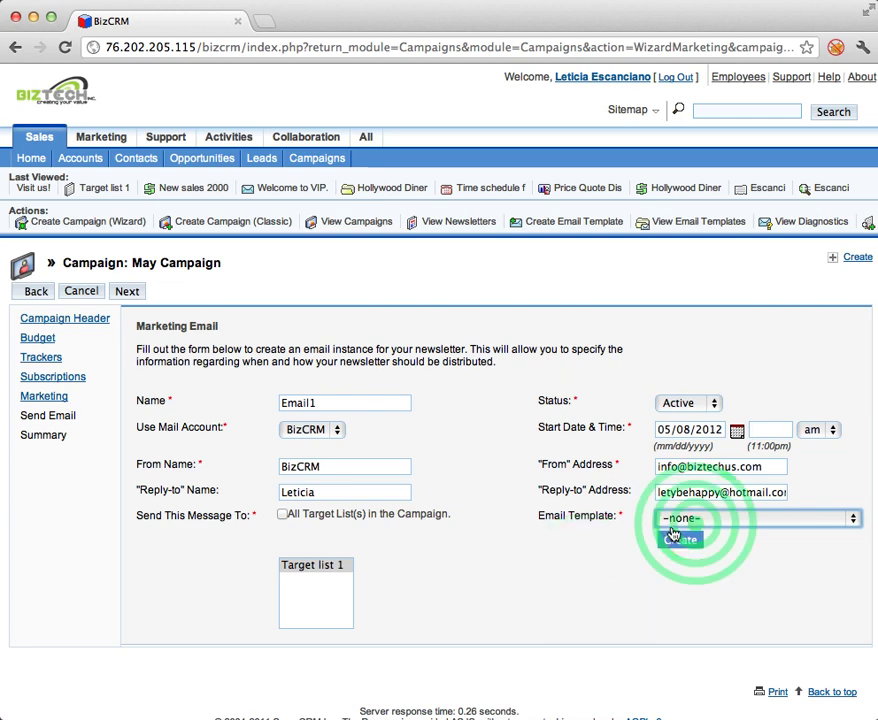
pyautogui.click(676, 517)
pyautogui.click(585, 532)
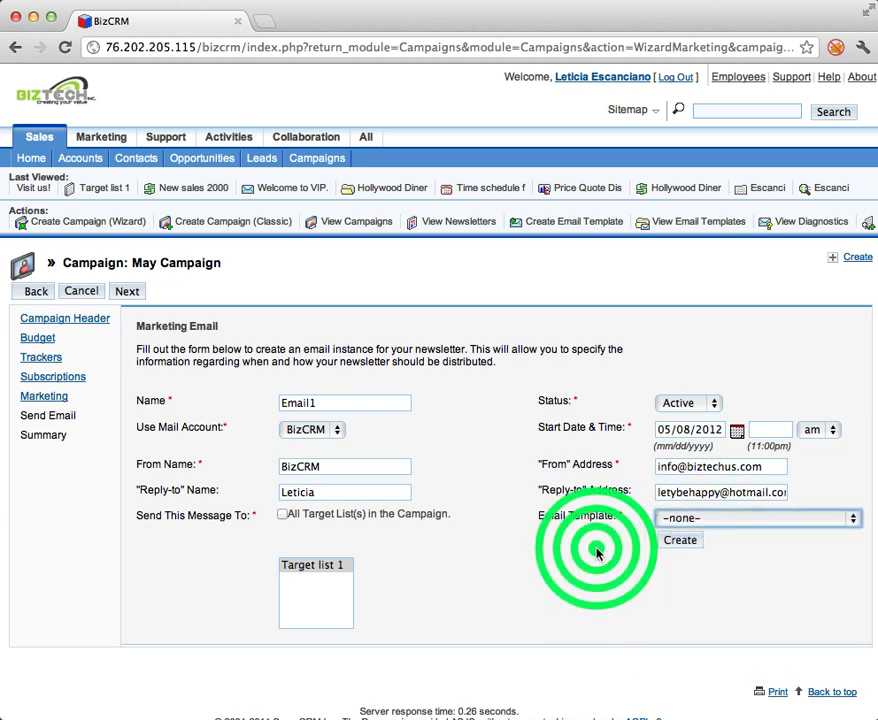
pyautogui.scroll(-2, 596, 553)
pyautogui.hscroll(2, 596, 553)
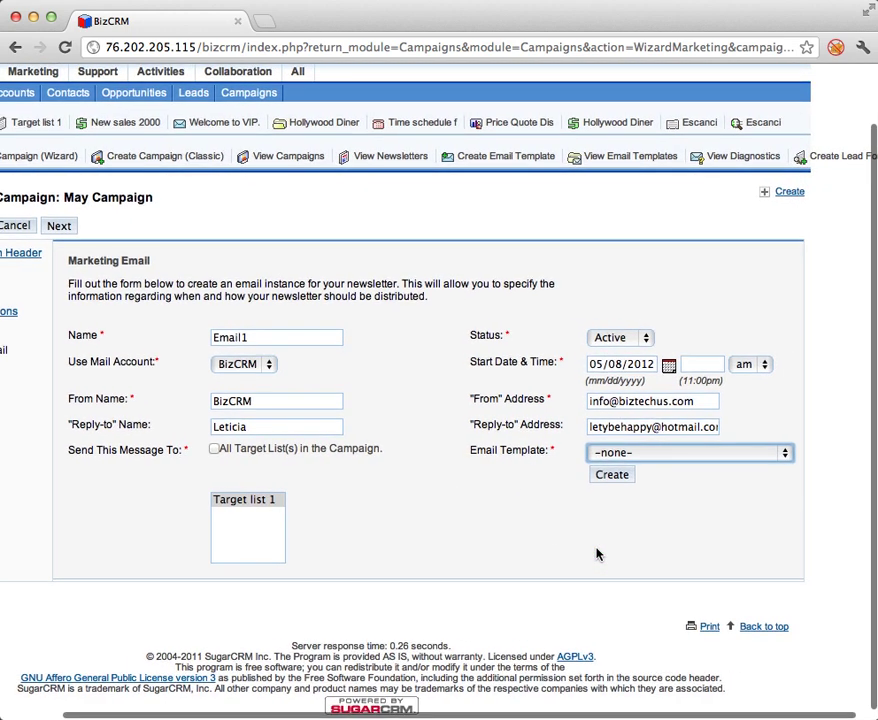
pyautogui.click(657, 455)
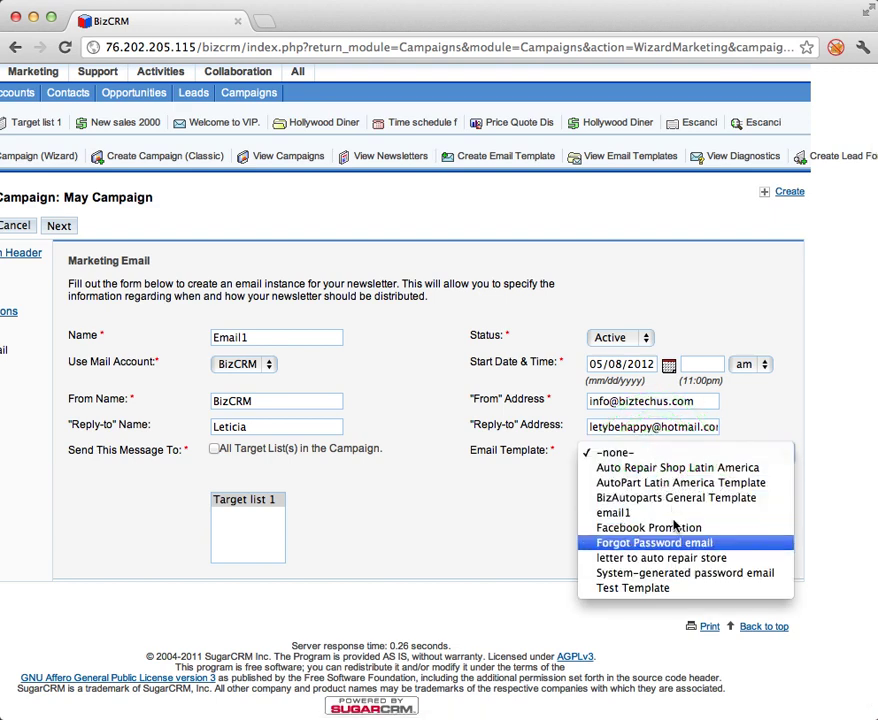
pyautogui.click(666, 513)
# Replace the 'Test 1' body line with 'May Campaign!' and the monthly promotions sentence, deleting the Dear line.
pyautogui.click(660, 475)
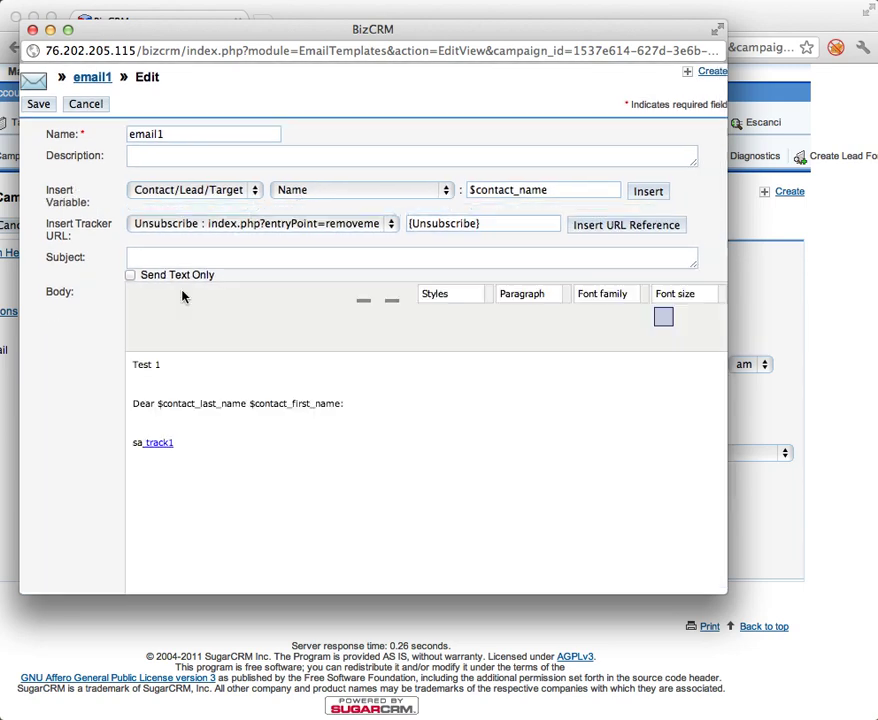
pyautogui.tripleClick(172, 365)
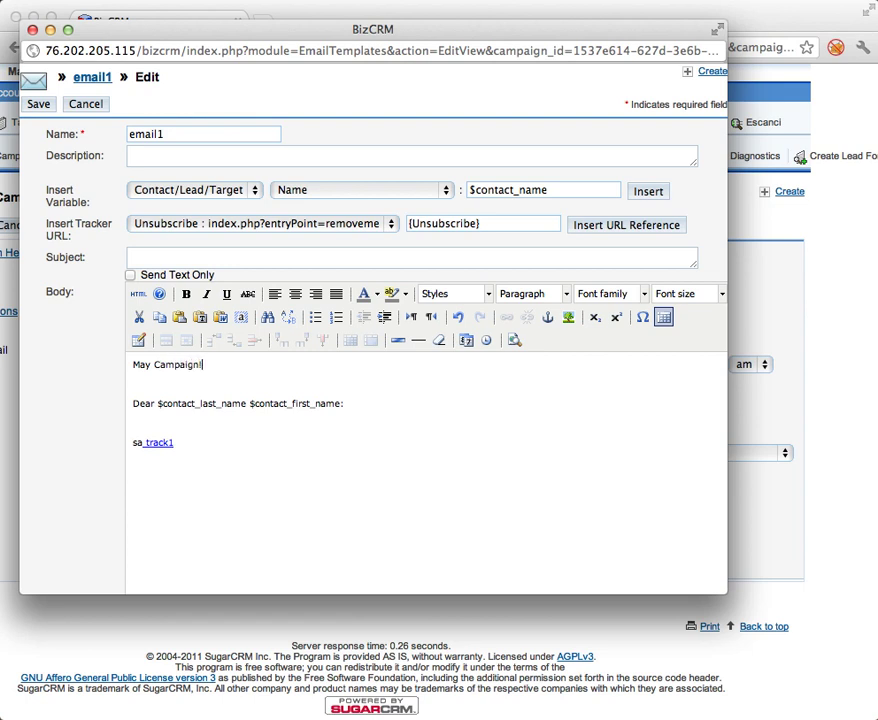
pyautogui.press('Return')
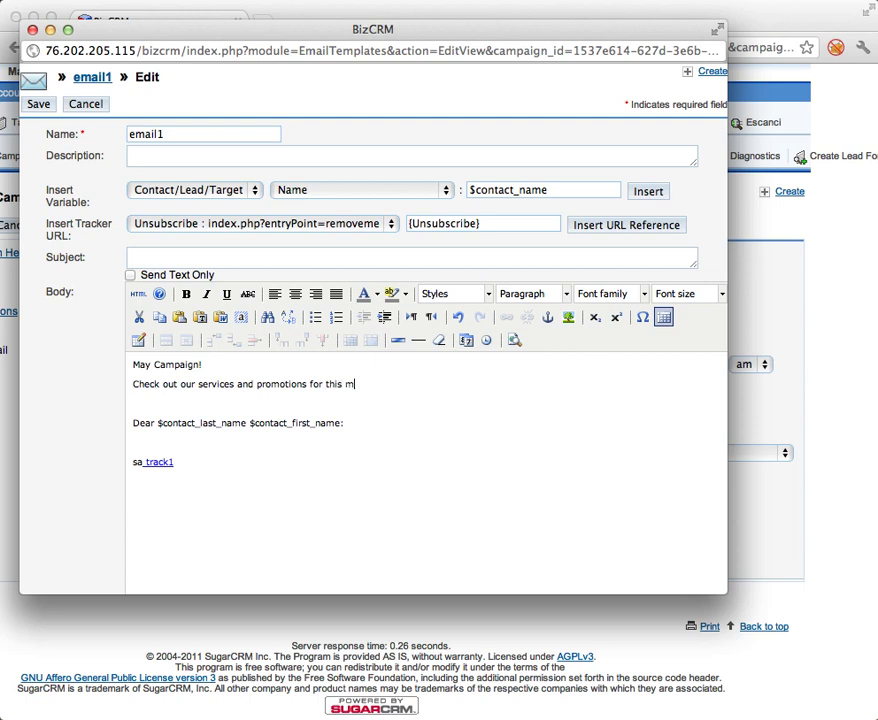
pyautogui.press('Return')
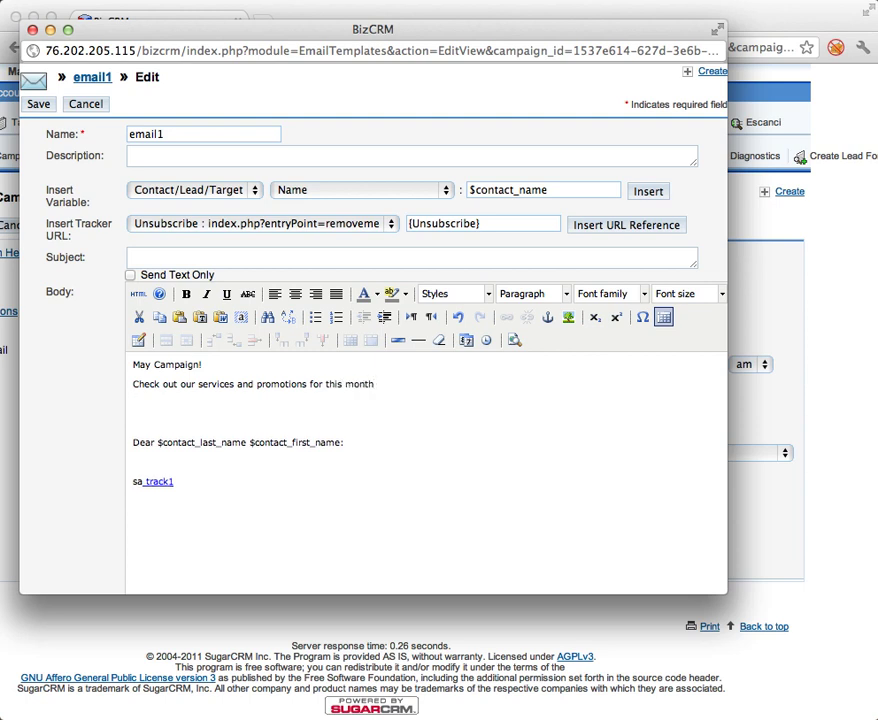
pyautogui.moveTo(365, 442); pyautogui.dragTo(104, 436)
pyautogui.press('BackSpace')
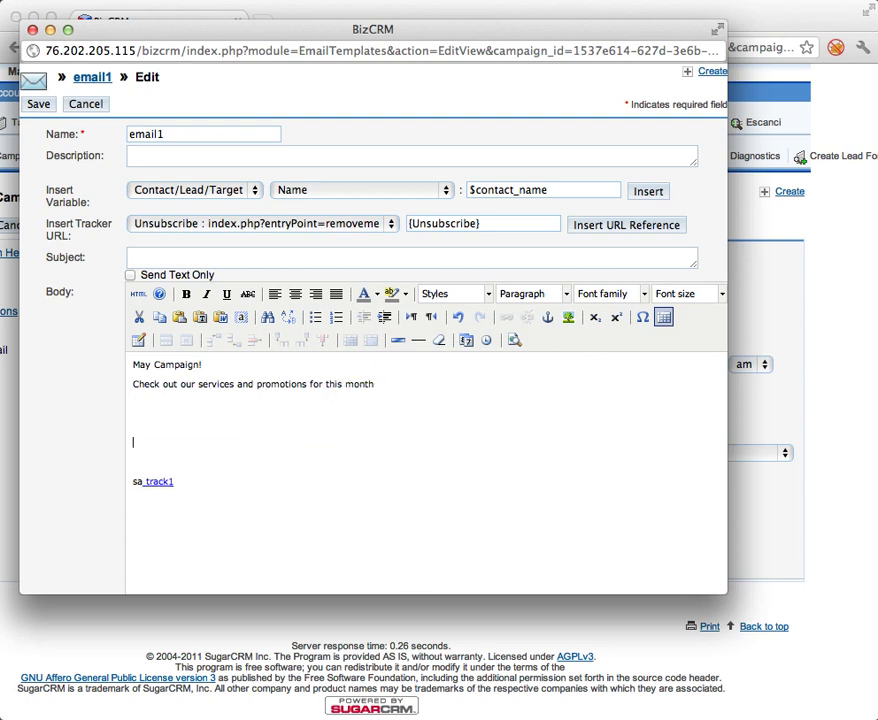
pyautogui.click(133, 364)
pyautogui.press('Return')
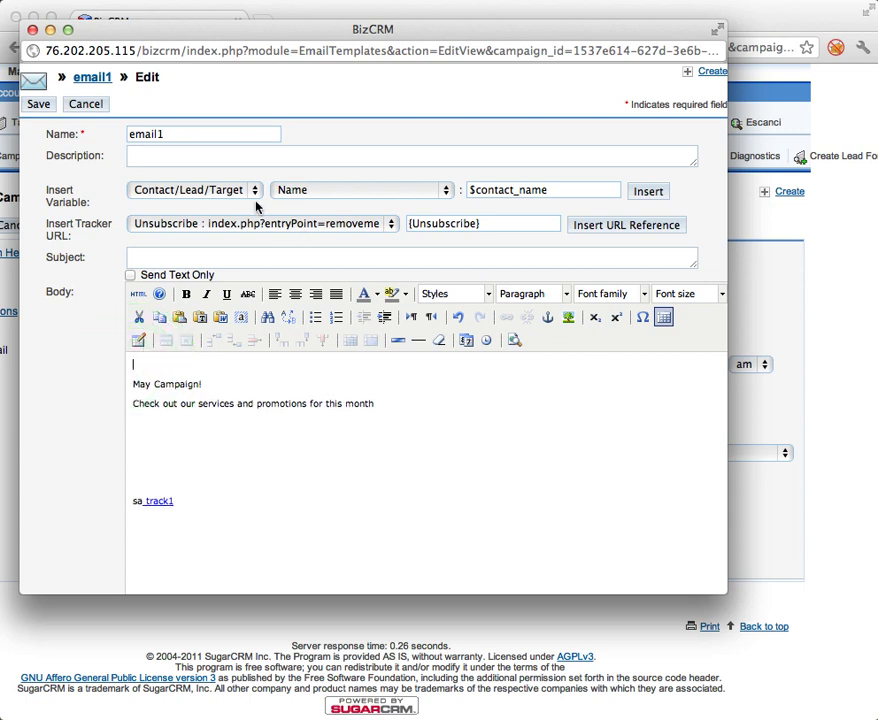
# Begin the email1 body with 'Dear' followed by the contact Last Name variable.
pyautogui.click(648, 198)
pyautogui.click(651, 200)
pyautogui.click(349, 196)
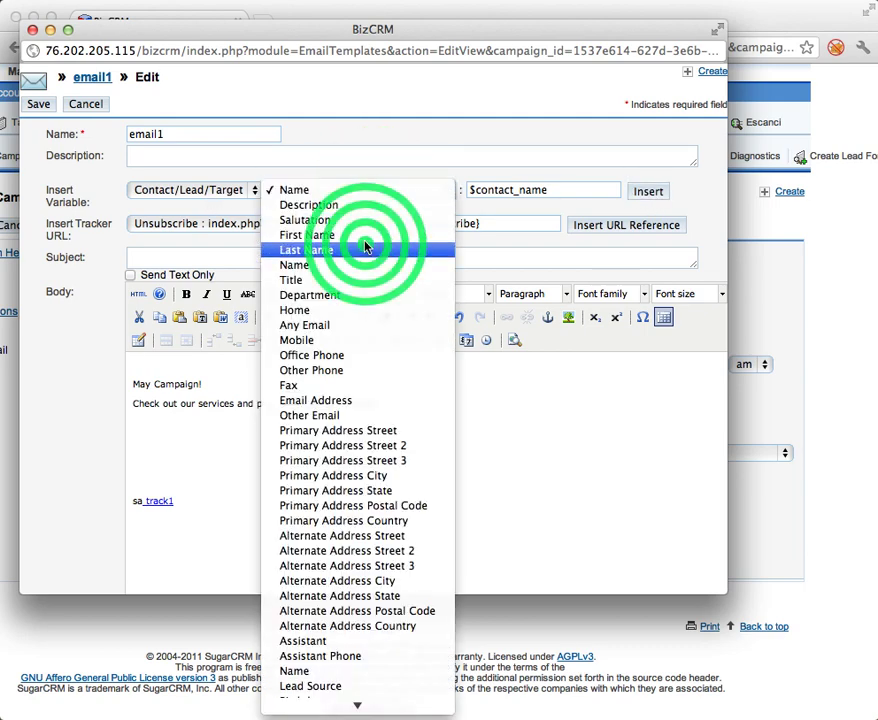
pyautogui.click(366, 248)
pyautogui.click(284, 364)
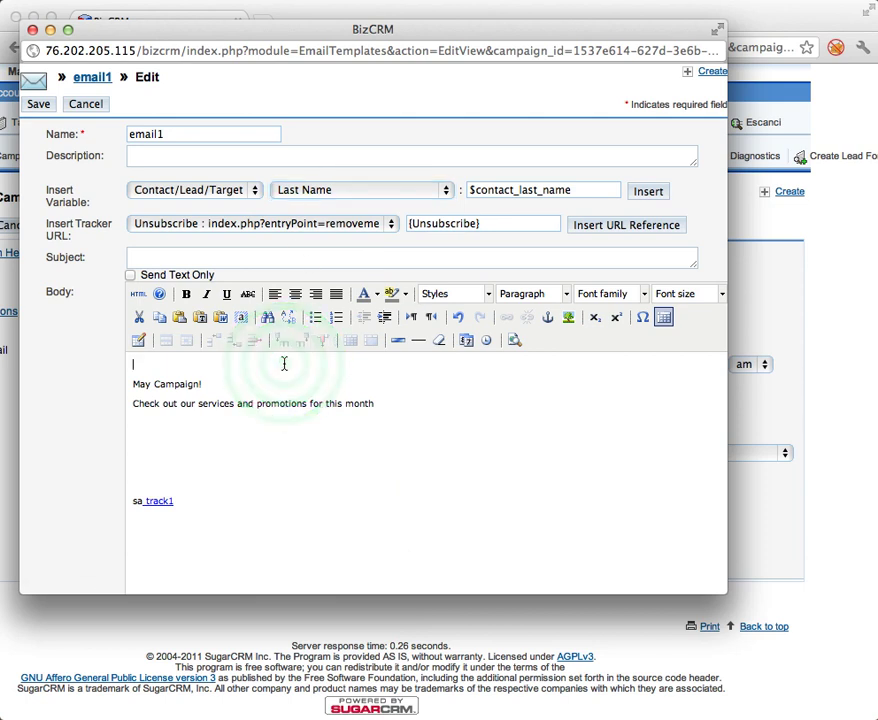
pyautogui.write('Dear')
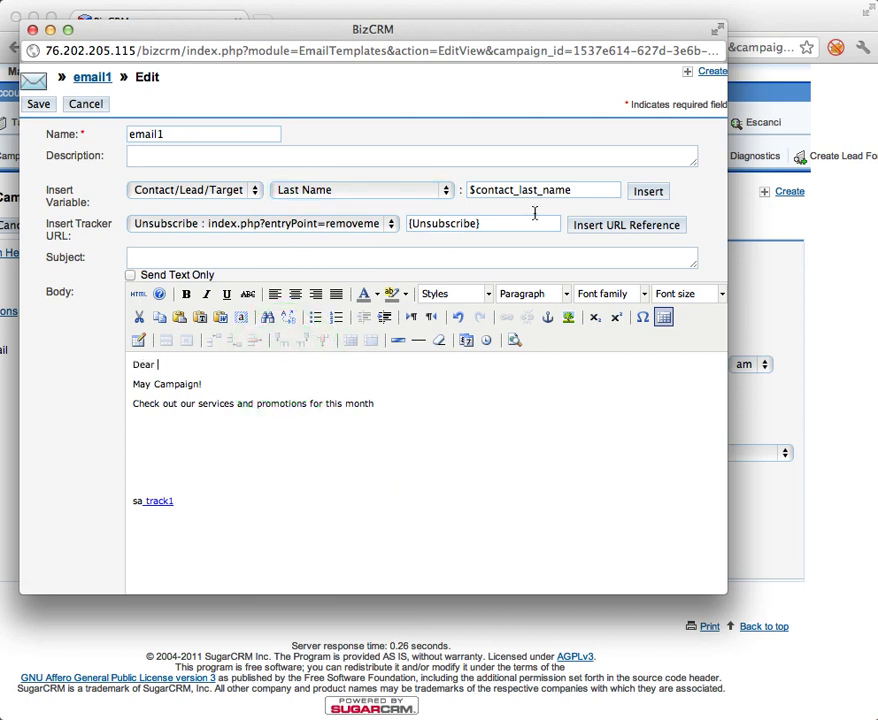
pyautogui.click(648, 191)
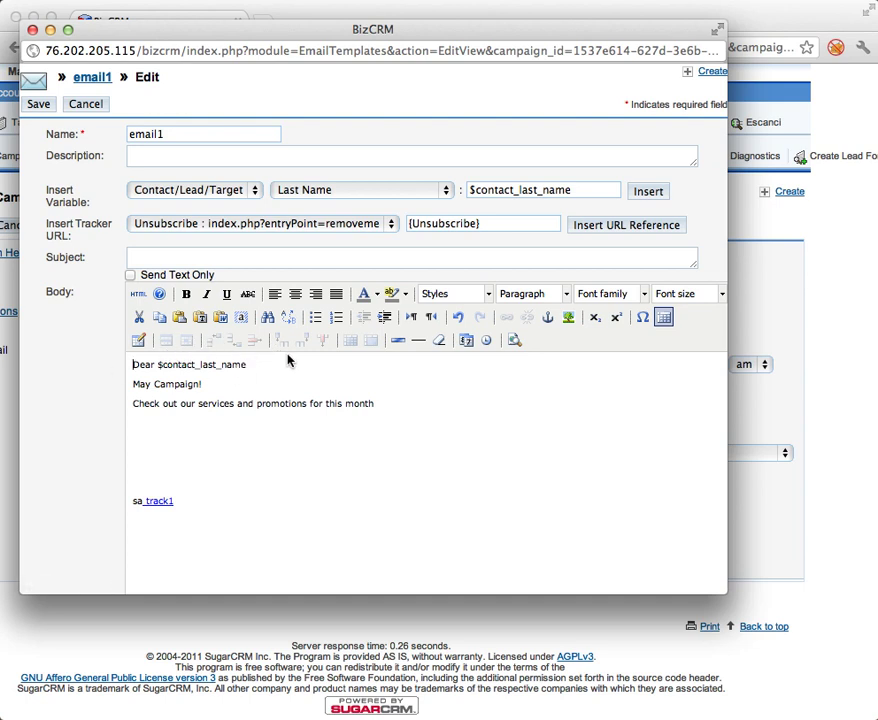
# Delete the old sa_track1 tracking link from the body.
pyautogui.click(233, 507)
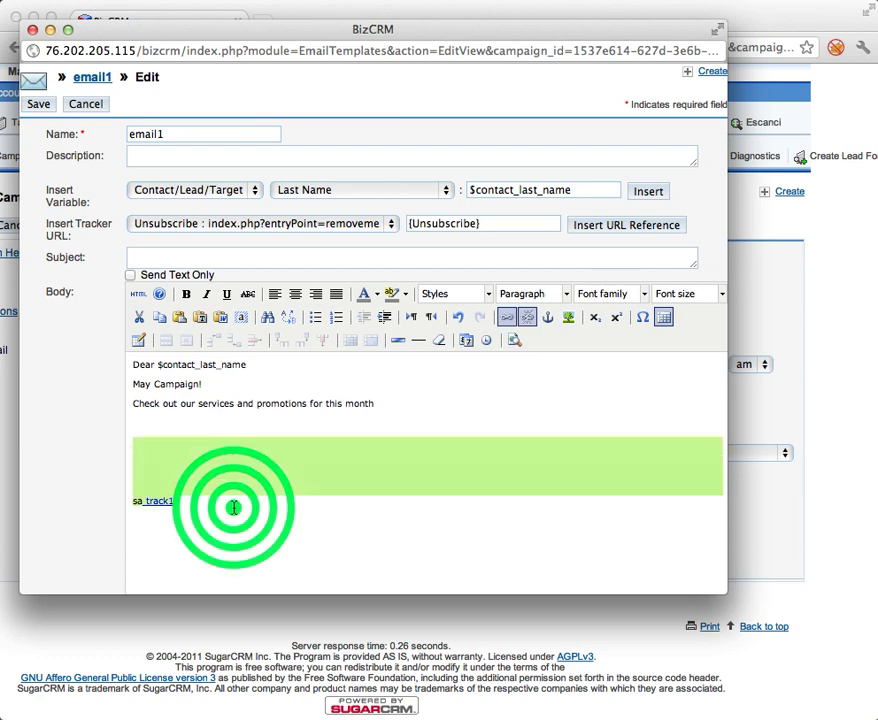
pyautogui.press('BackSpace')
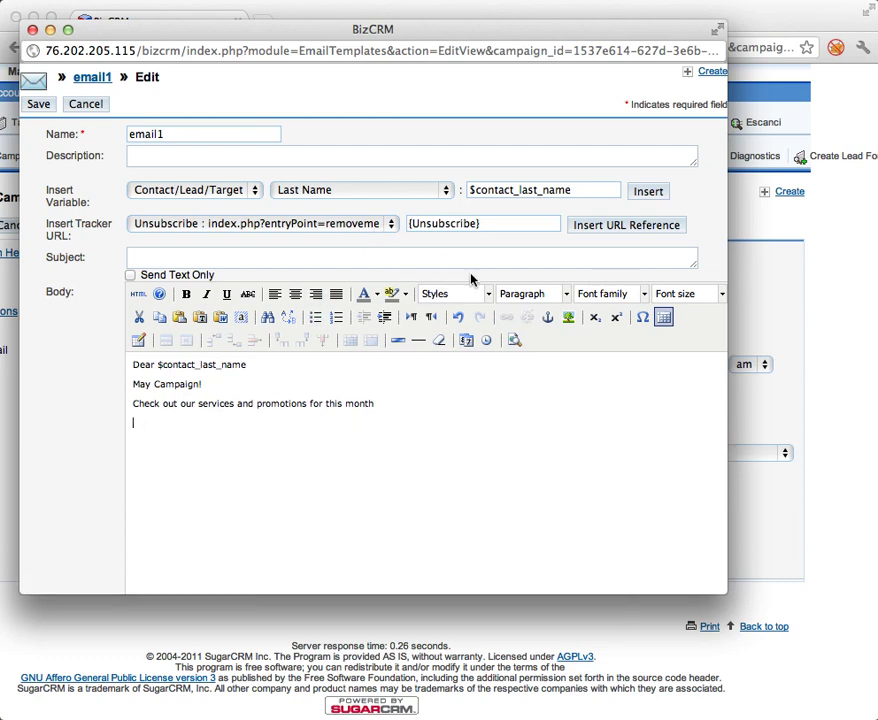
pyautogui.scroll(-10, 430, 361)
pyautogui.scroll(8, 430, 361)
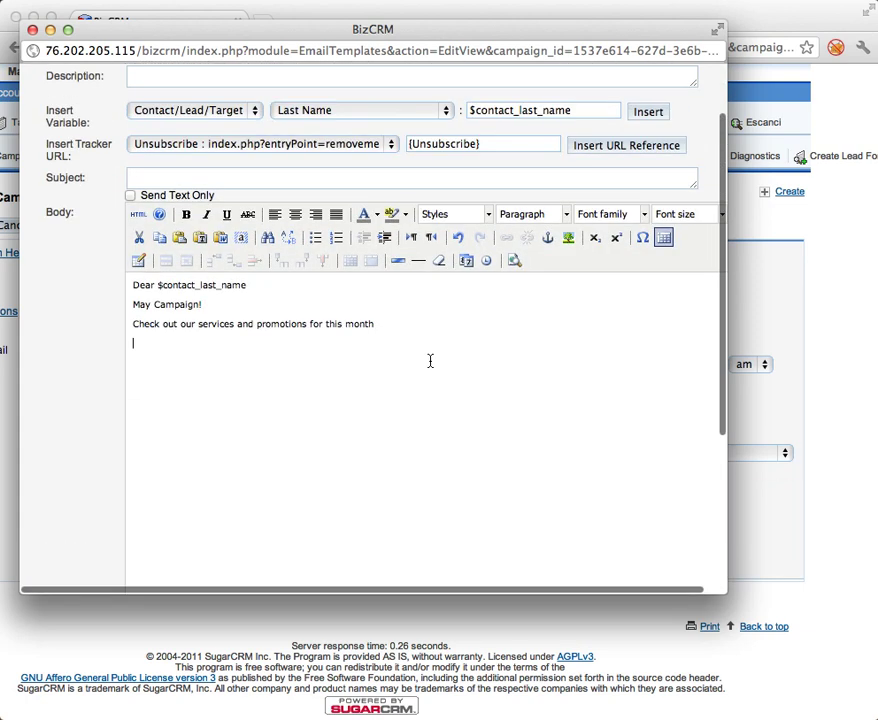
# Insert a single Visit us! tracker link on a blank body line above the Unsubscribe link.
pyautogui.click(612, 148)
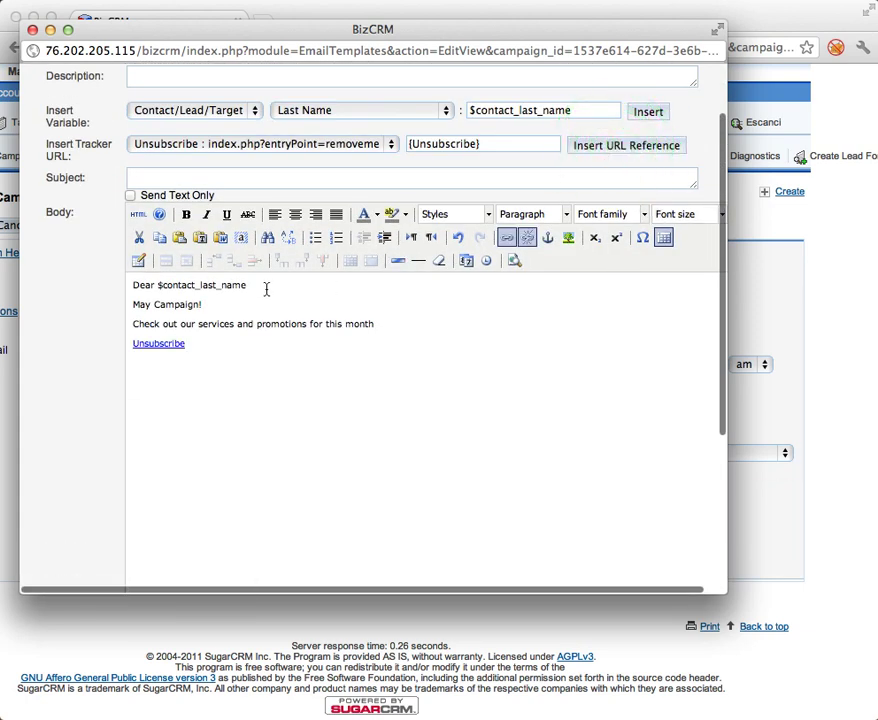
pyautogui.press('Return')
pyautogui.press('Return')
pyautogui.press('Return')
pyautogui.press('Return')
pyautogui.press('Return')
pyautogui.press('Return')
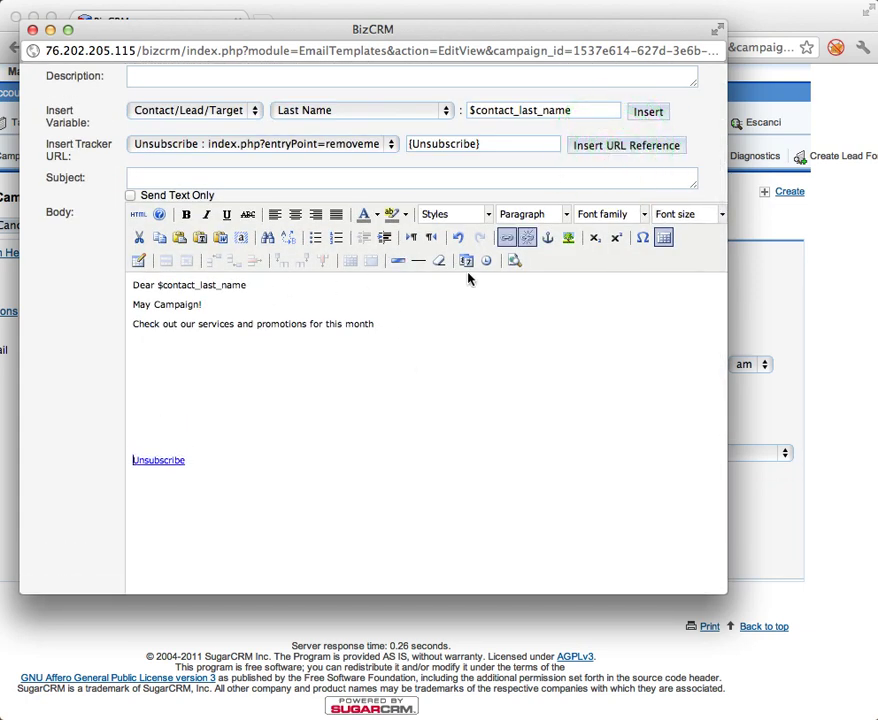
pyautogui.click(378, 146)
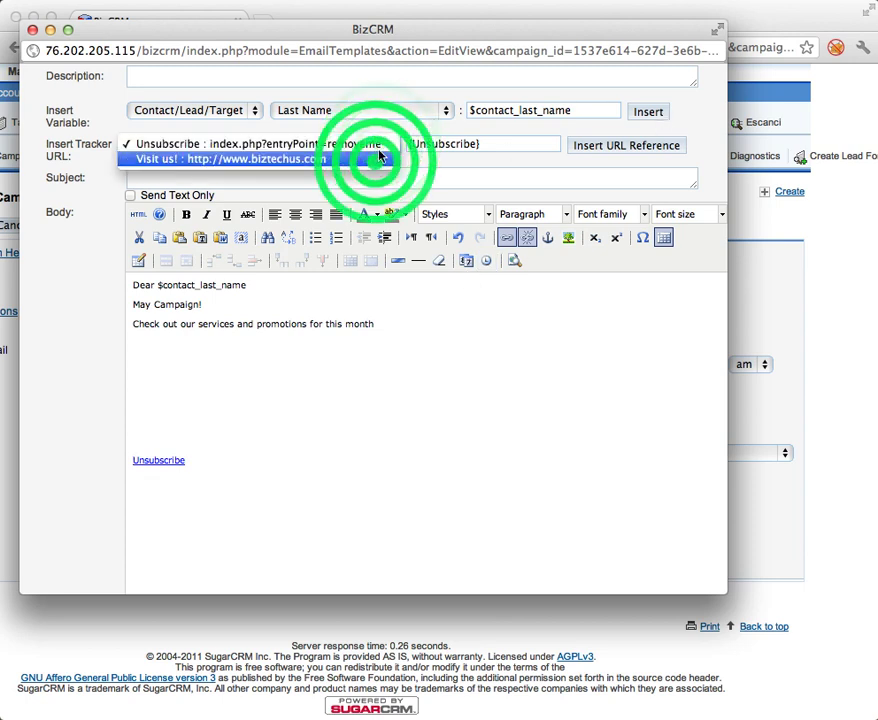
pyautogui.click(378, 158)
pyautogui.click(645, 146)
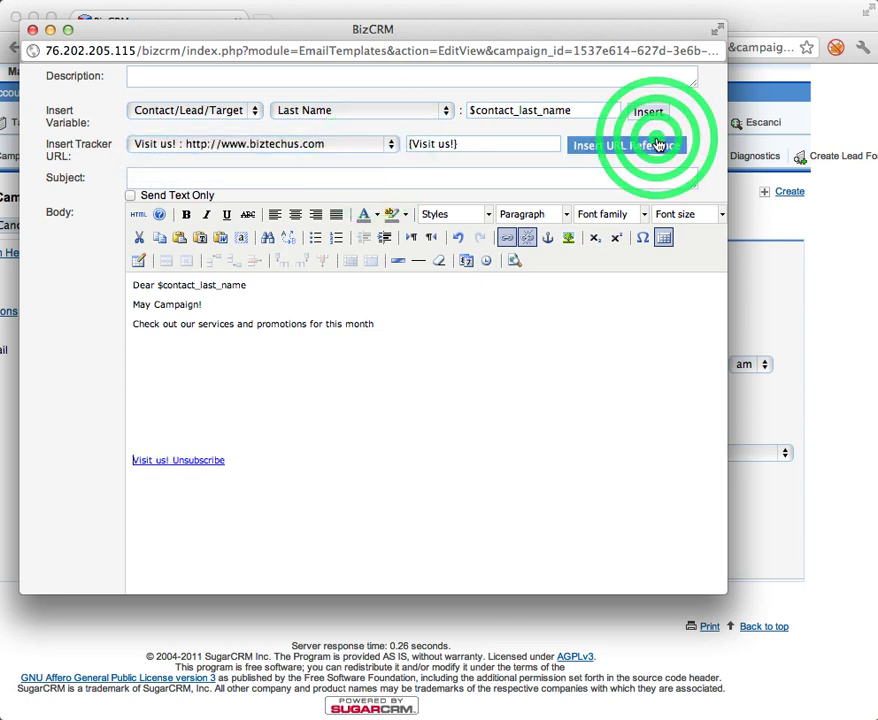
pyautogui.click(605, 151)
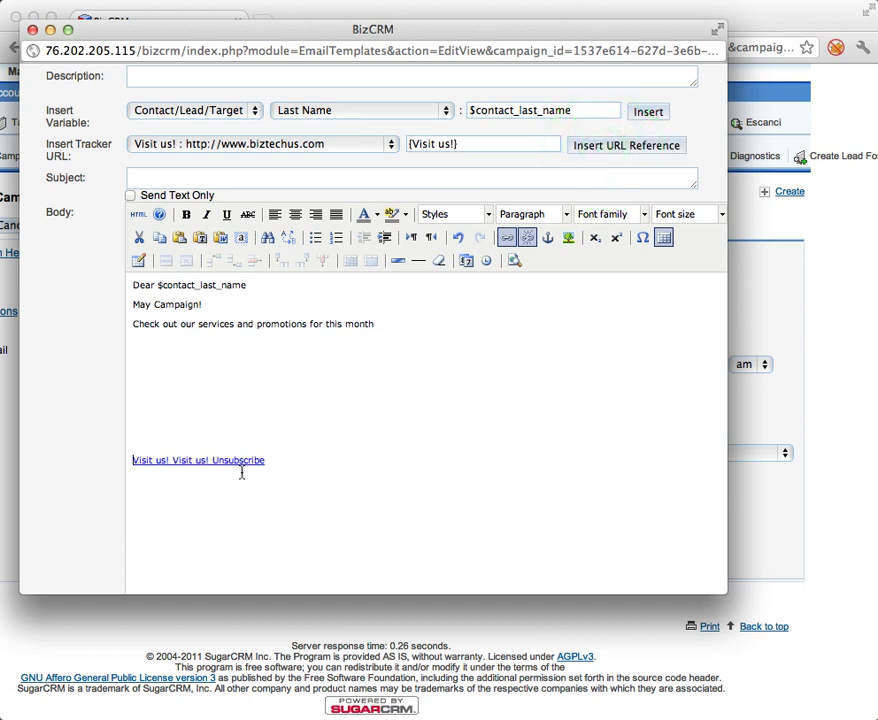
pyautogui.moveTo(212, 460); pyautogui.dragTo(88, 465)
pyautogui.press('BackSpace')
pyautogui.click(348, 371)
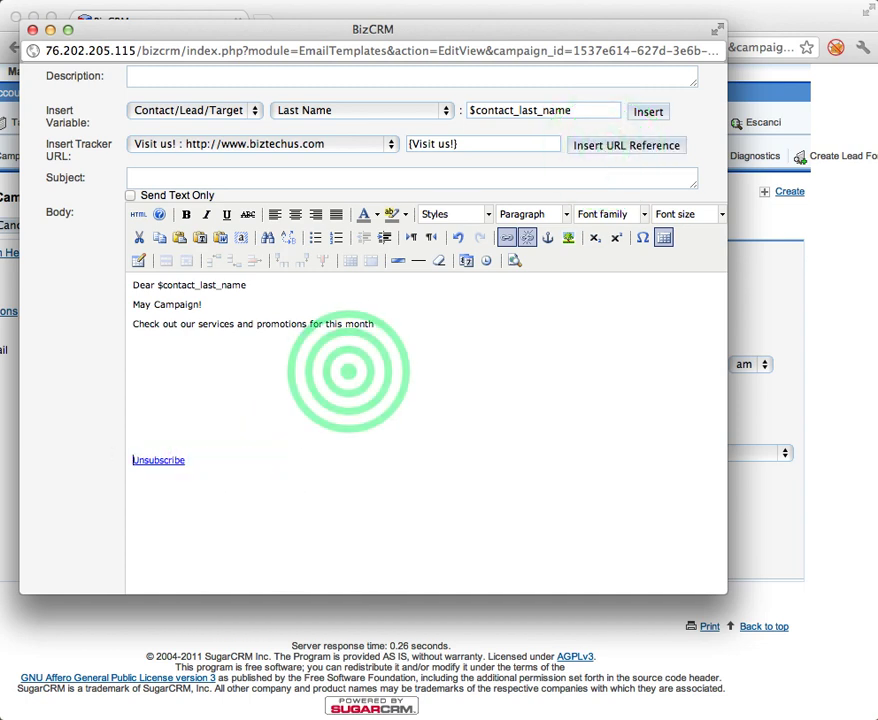
pyautogui.click(640, 146)
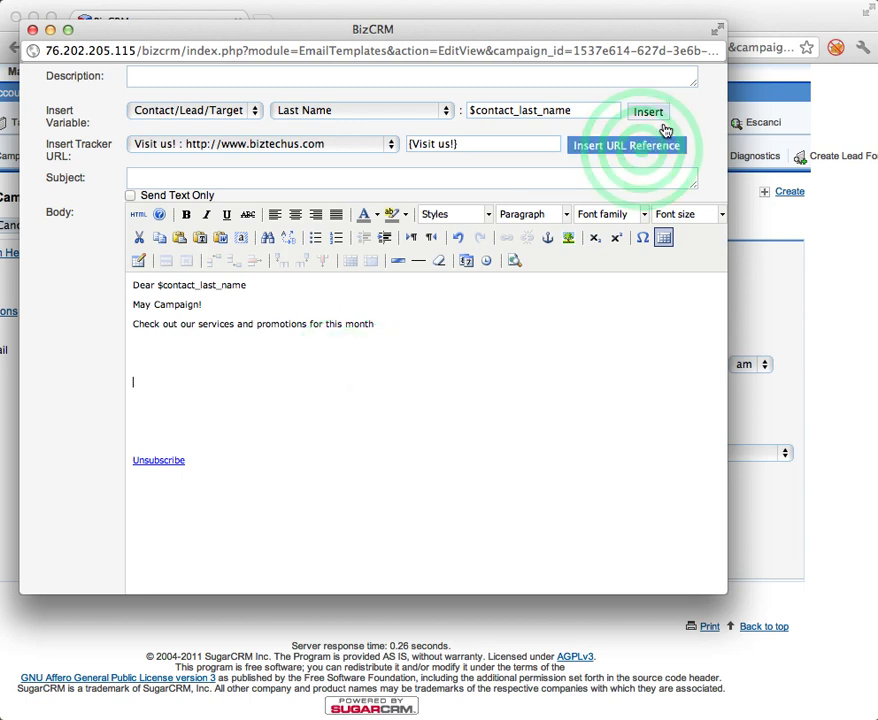
pyautogui.click(355, 401)
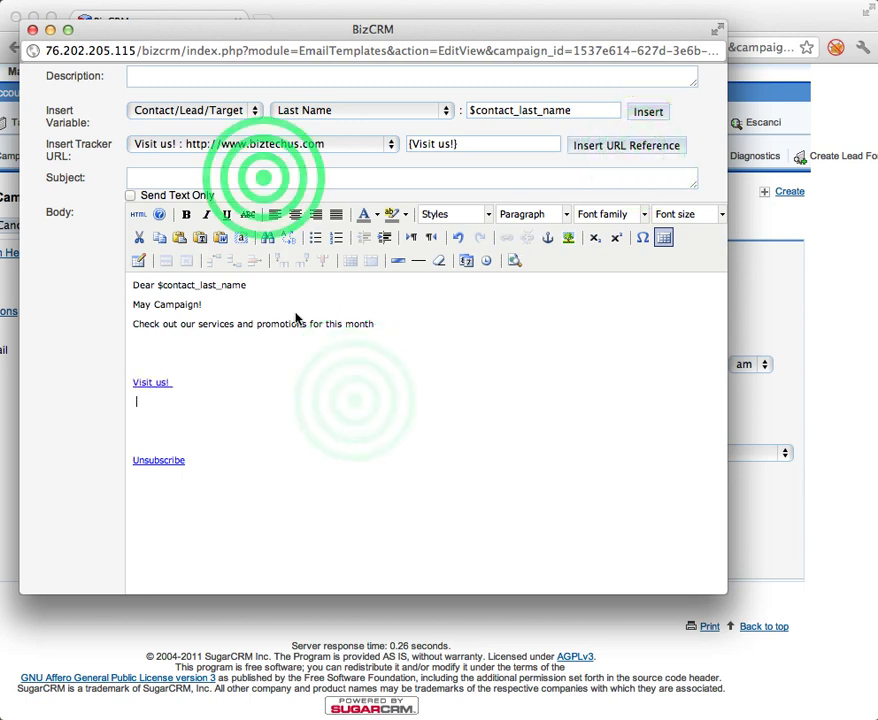
# Set the template subject to 'Check our IT services' and save the template.
pyautogui.click(264, 177)
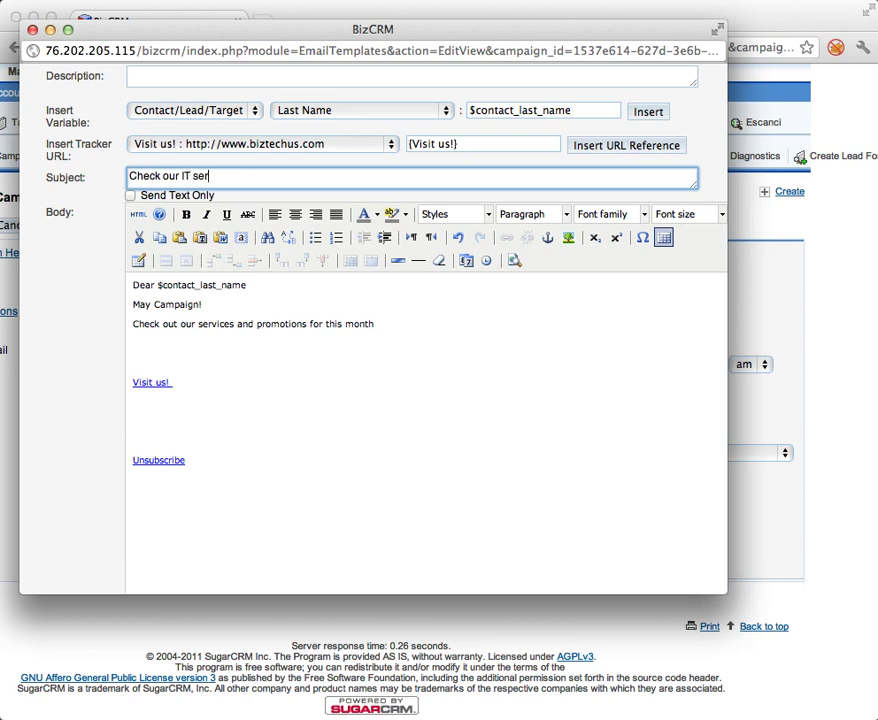
pyautogui.scroll(-5, 311, 388)
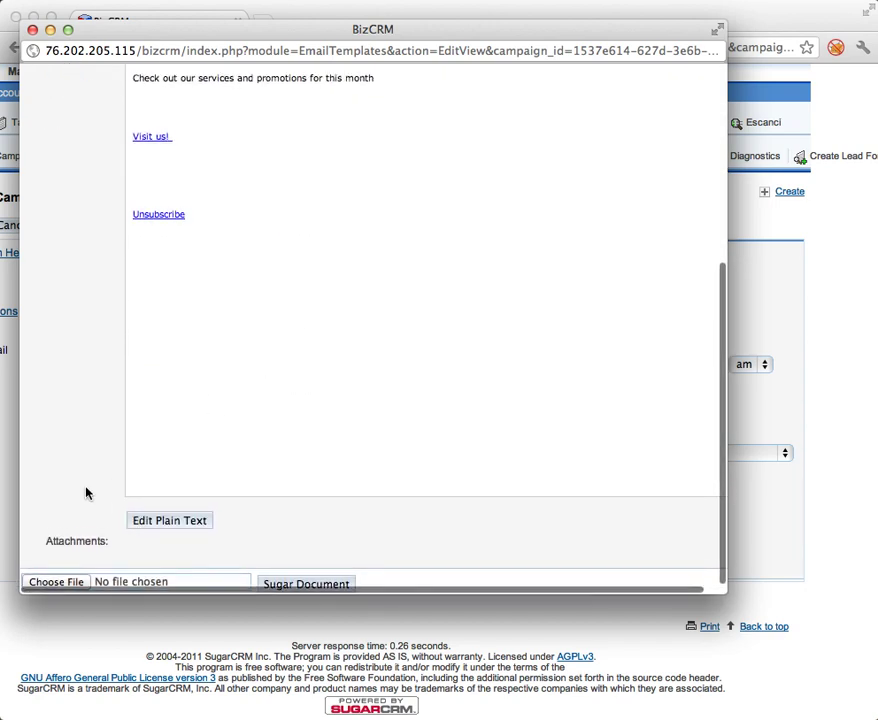
pyautogui.scroll(7, 86, 493)
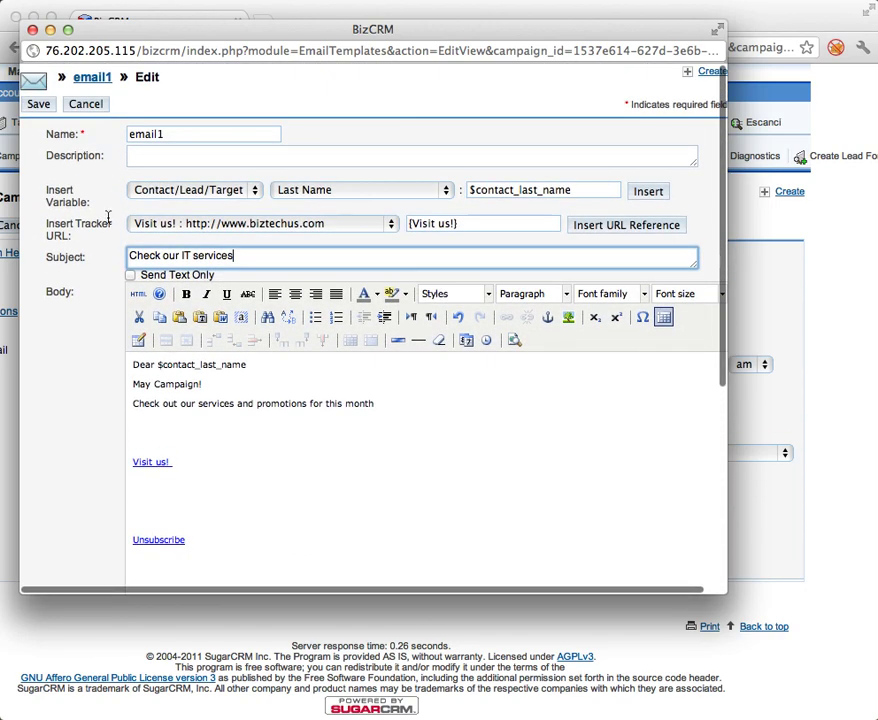
pyautogui.click(45, 106)
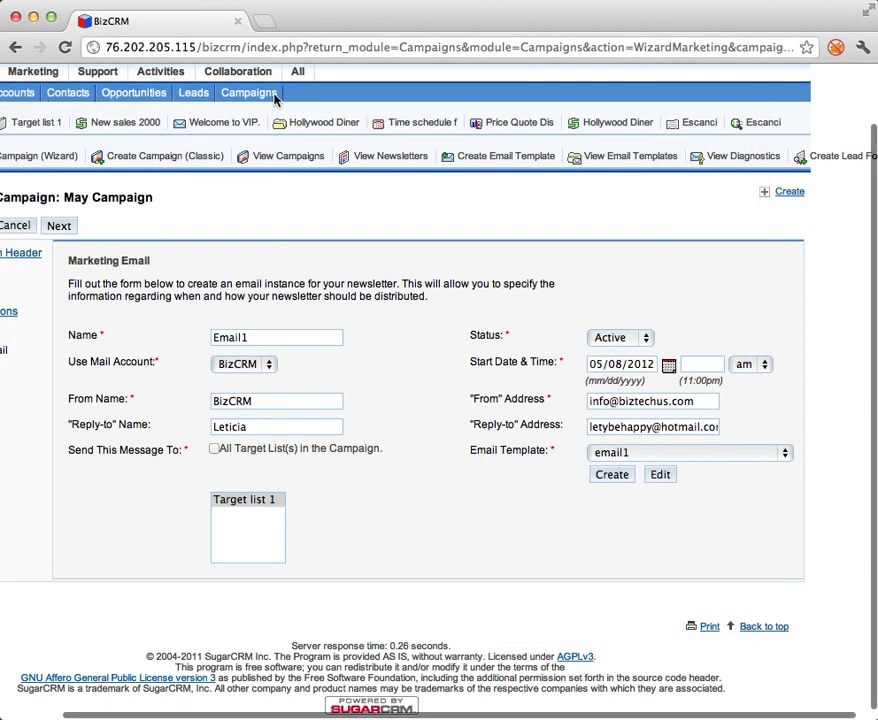
# Advance the wizard, choose the Schedule Email option, and finish to show May Campaign's summary.
pyautogui.hscroll(-3, 568, 513)
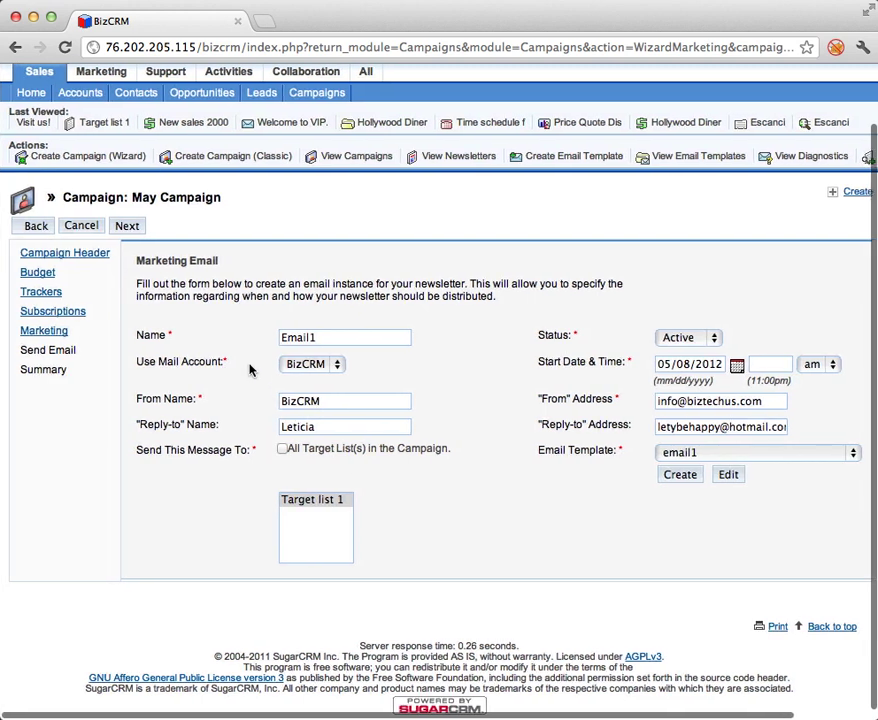
pyautogui.click(125, 225)
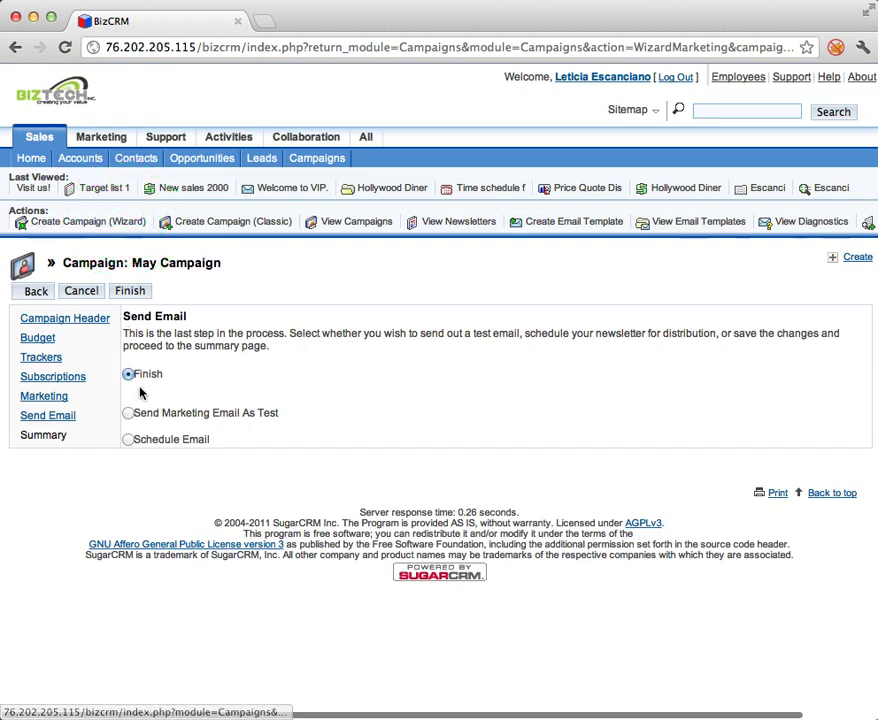
pyautogui.click(130, 440)
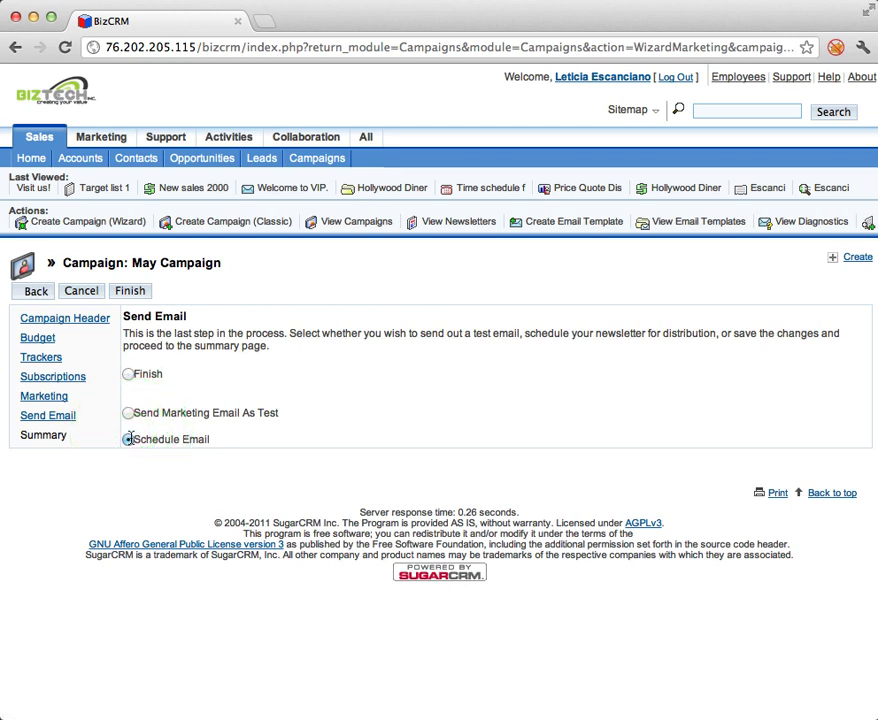
pyautogui.click(129, 291)
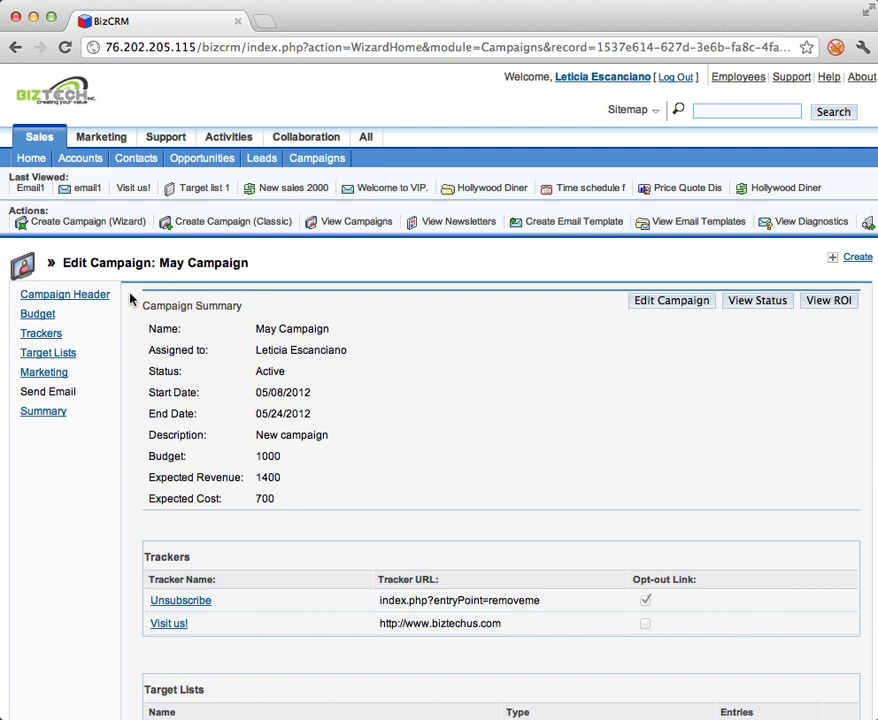
pyautogui.scroll(-5, 104, 394)
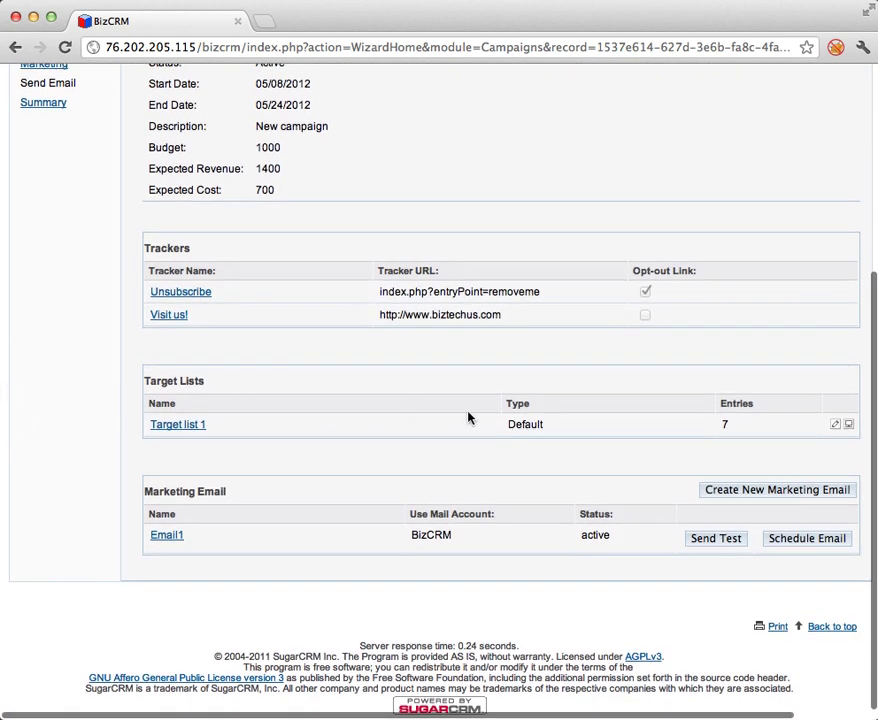
# Reopen Email1's marketing email settings from May Campaign's summary via Schedule Email.
pyautogui.click(810, 538)
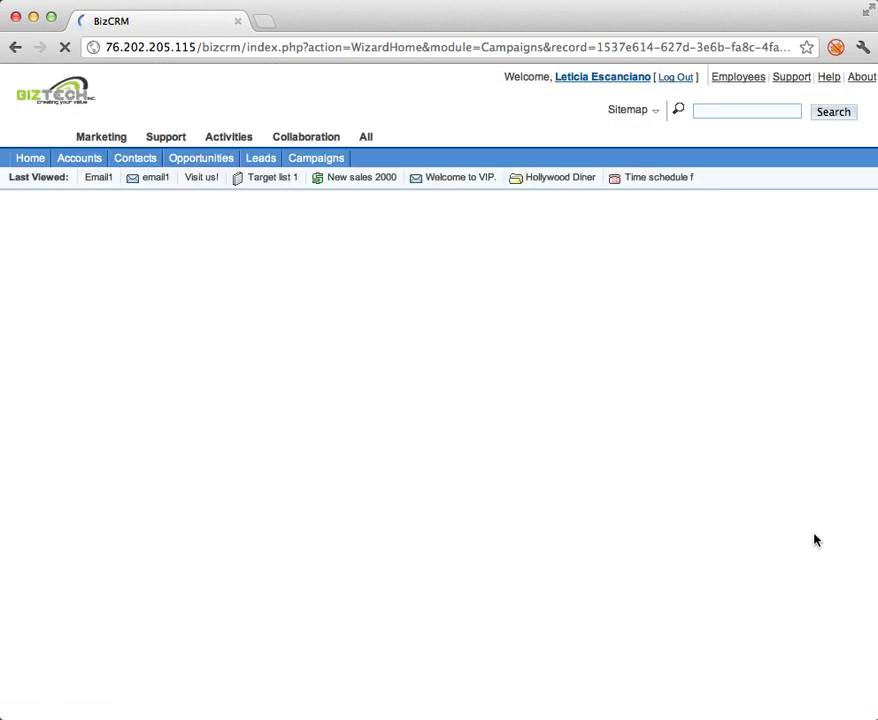
pyautogui.scroll(-10, 566, 510)
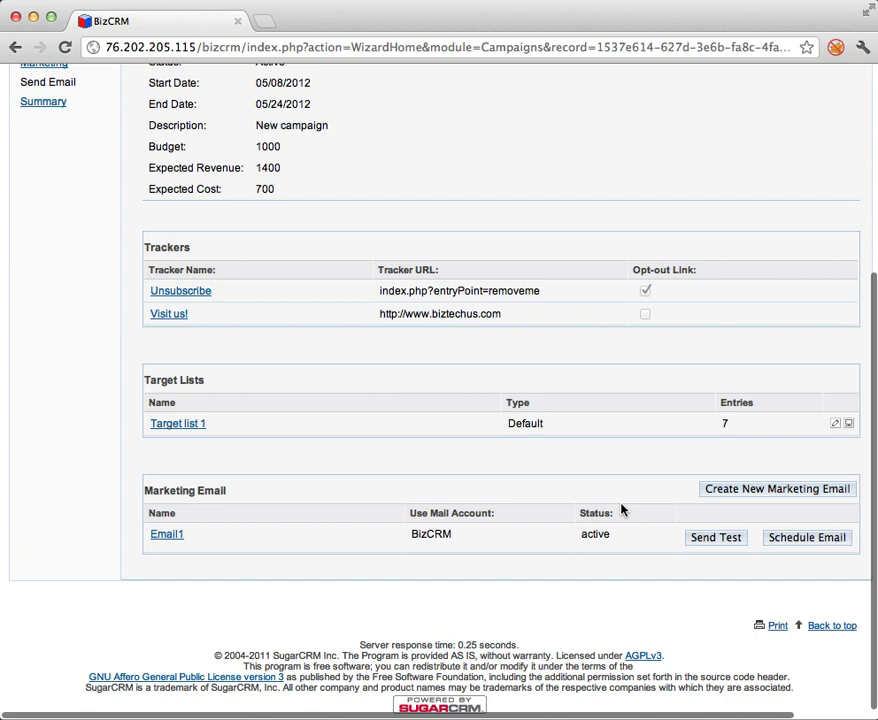
pyautogui.click(158, 537)
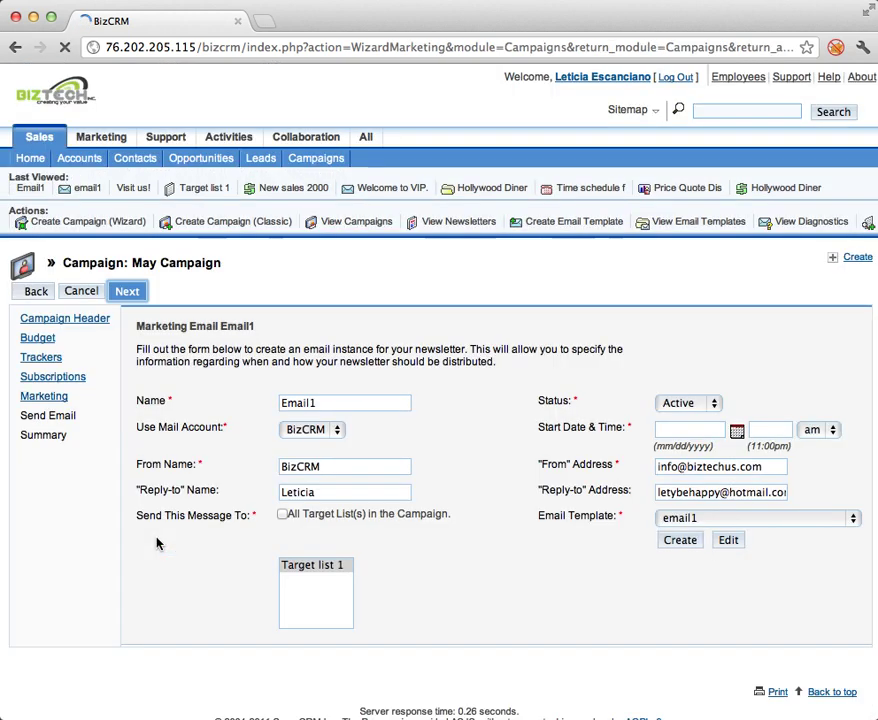
# Schedule Email1 to start 05/08/2012 at 10:00 pm and continue to the Send Email step.
pyautogui.scroll(-2, 156, 543)
pyautogui.click(737, 365)
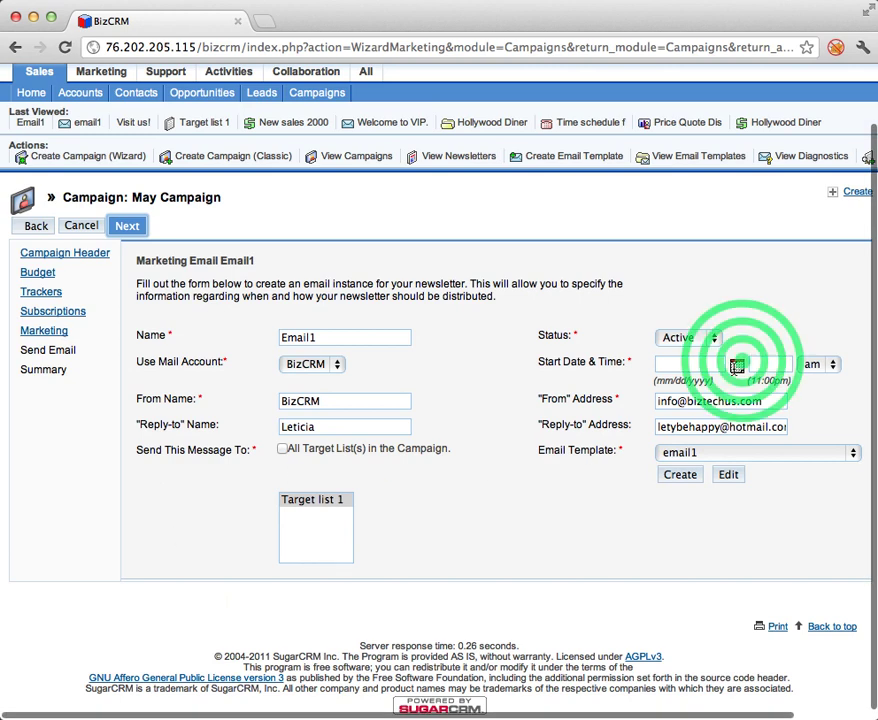
pyautogui.click(799, 487)
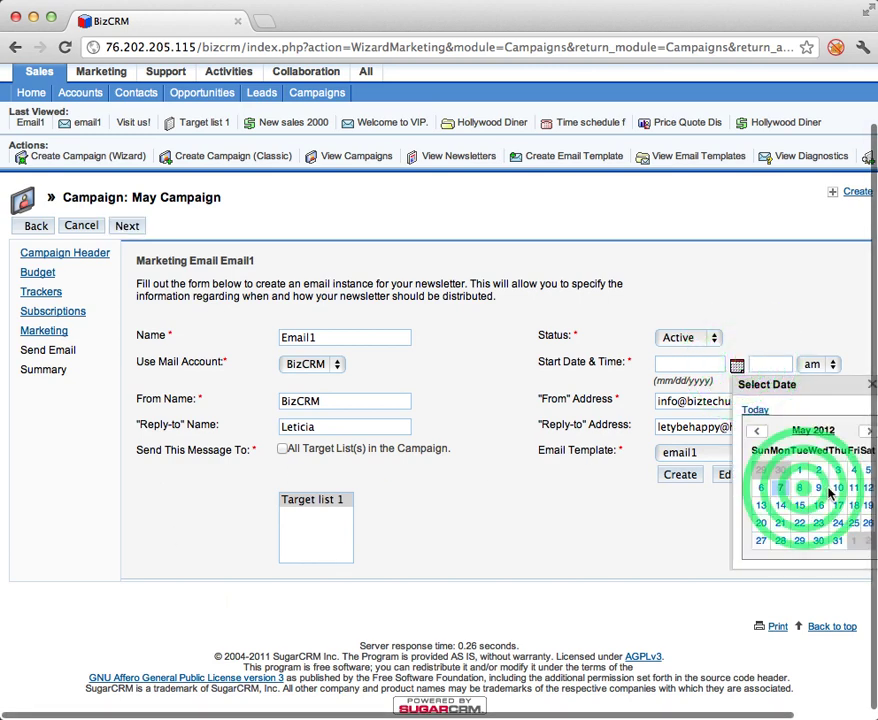
pyautogui.click(828, 366)
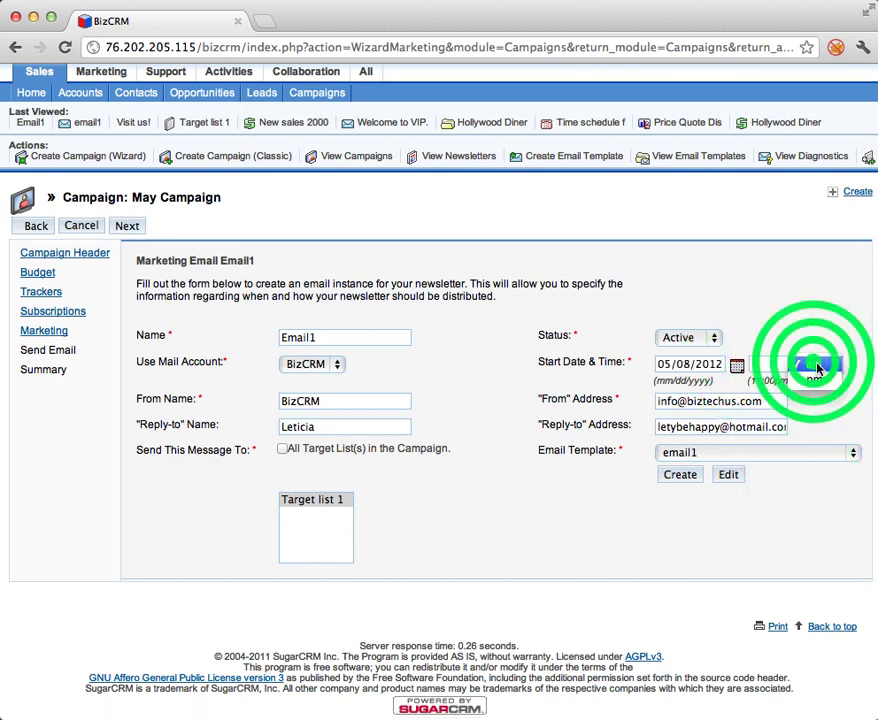
pyautogui.click(815, 366)
pyautogui.click(770, 366)
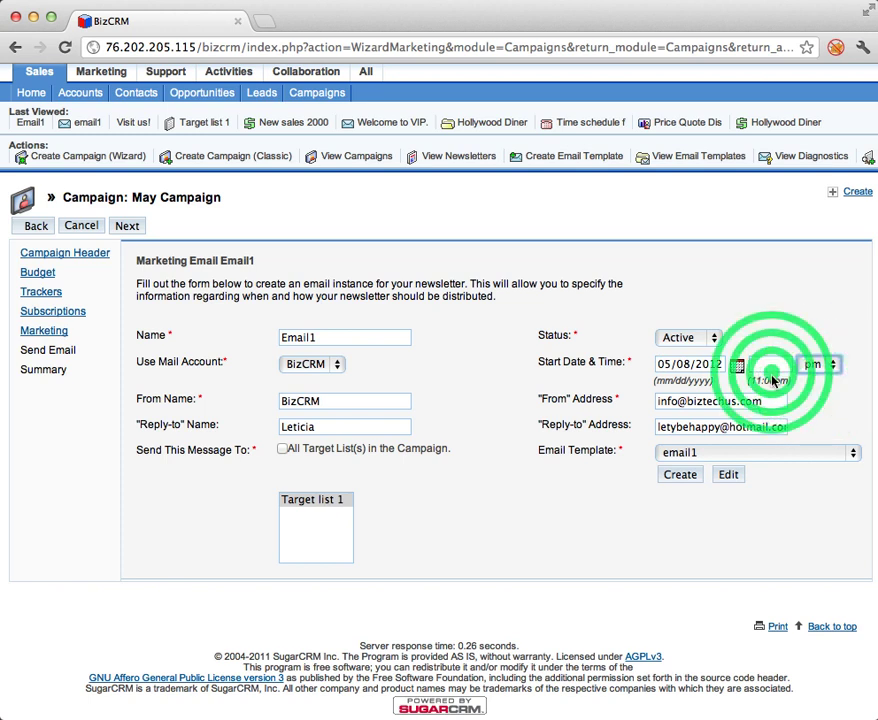
pyautogui.write('10:00')
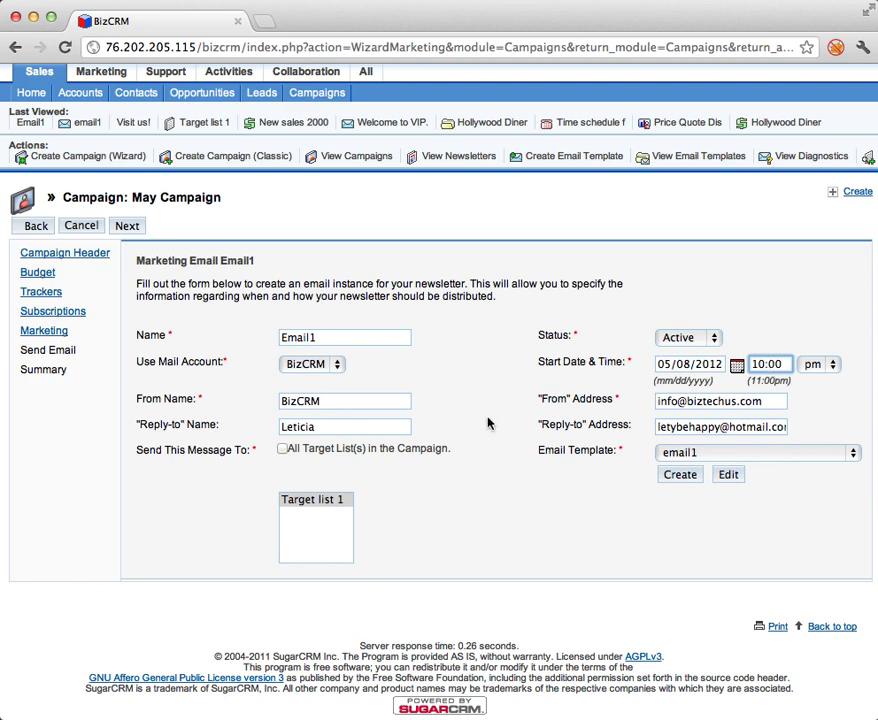
pyautogui.click(127, 225)
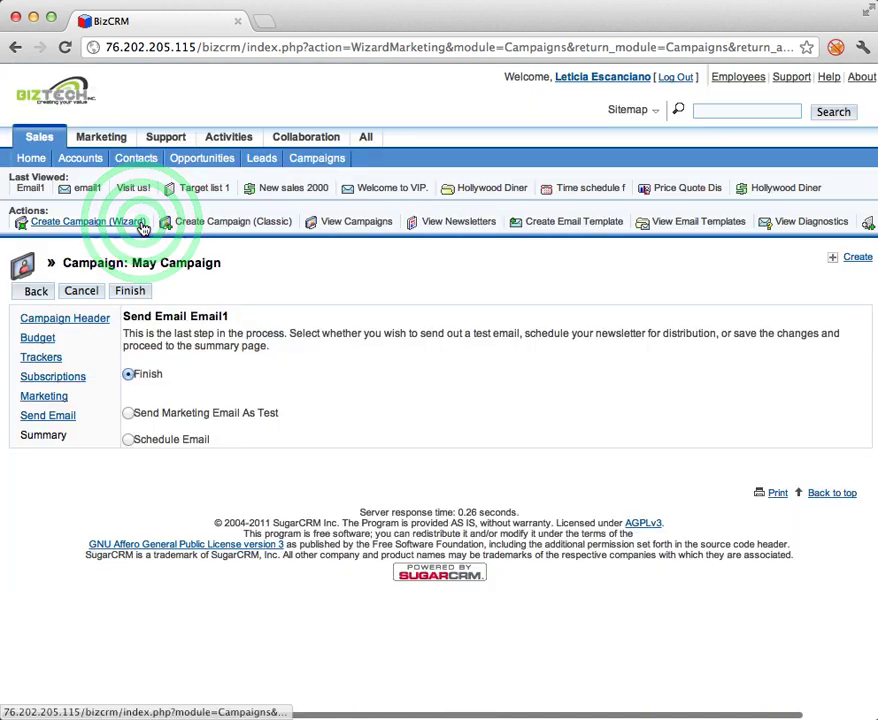
# Finish the Email1 wizard and open the Campaigns list.
pyautogui.click(130, 290)
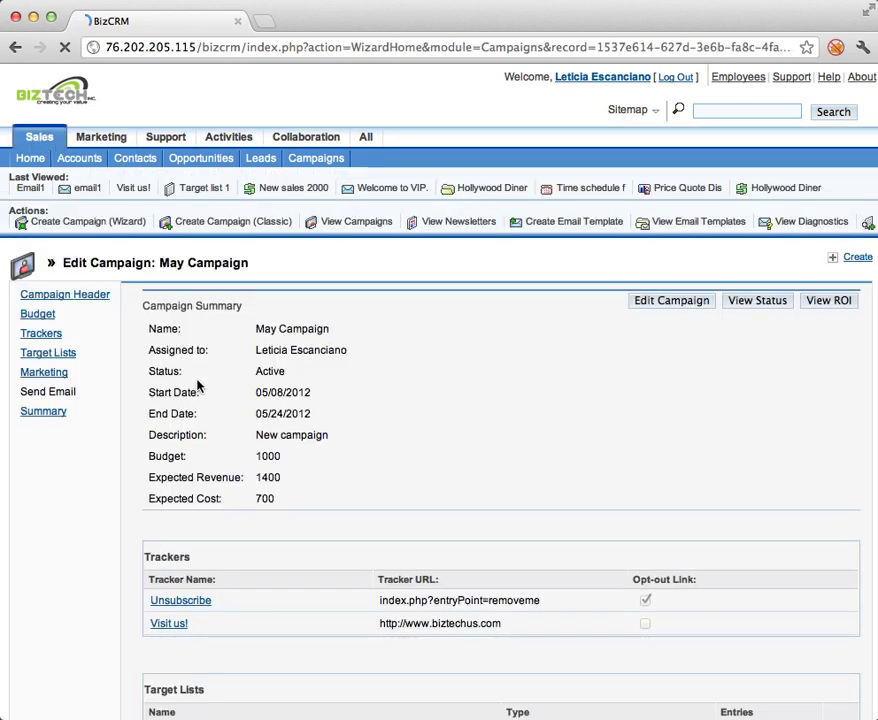
pyautogui.click(340, 225)
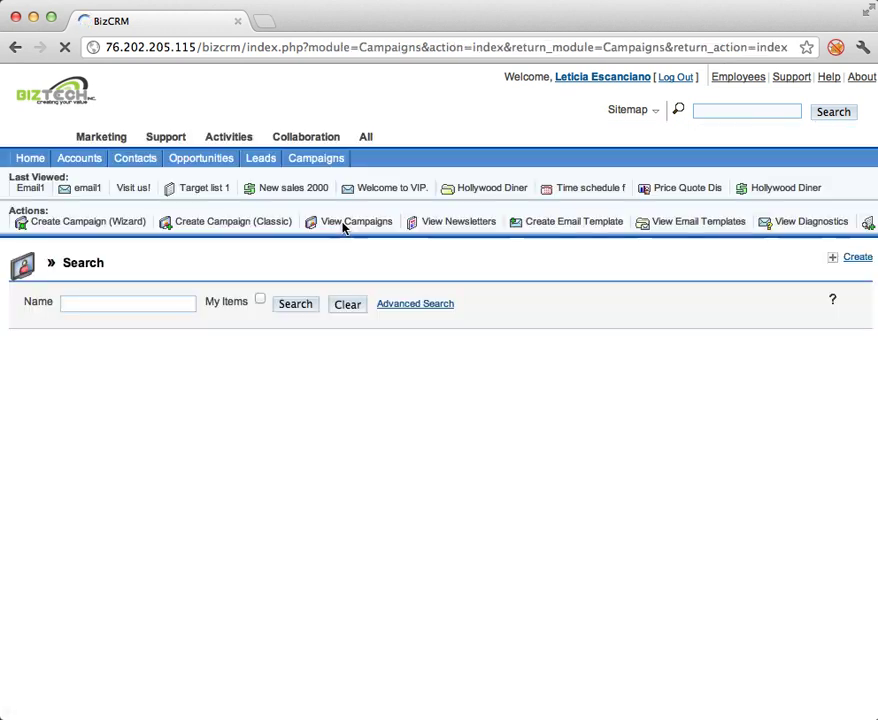
# Open May Campaign, attach the Test list target list, then return to the campaign record.
pyautogui.click(105, 392)
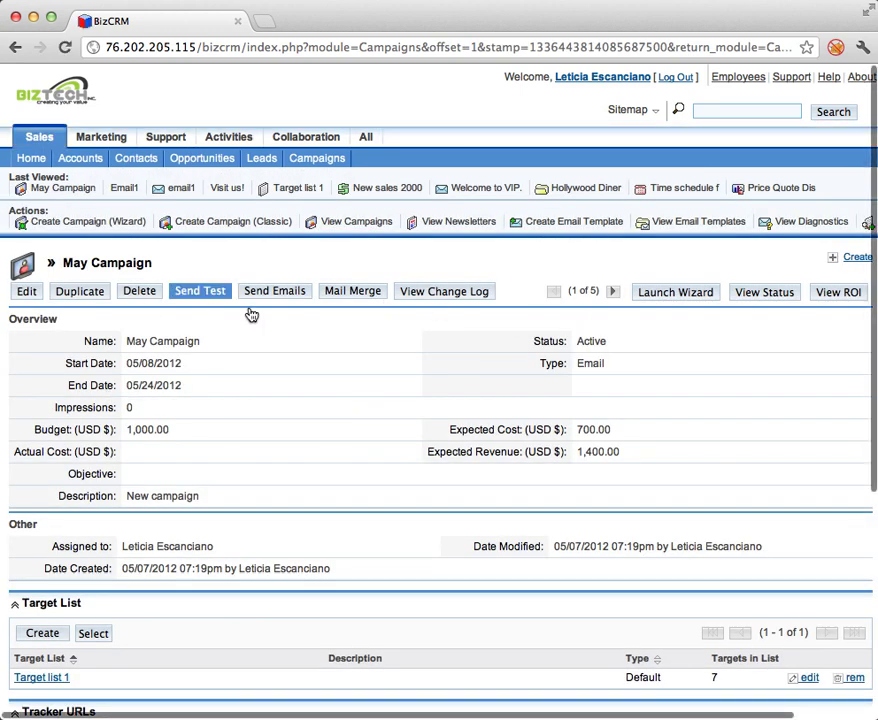
pyautogui.scroll(-3, 250, 360)
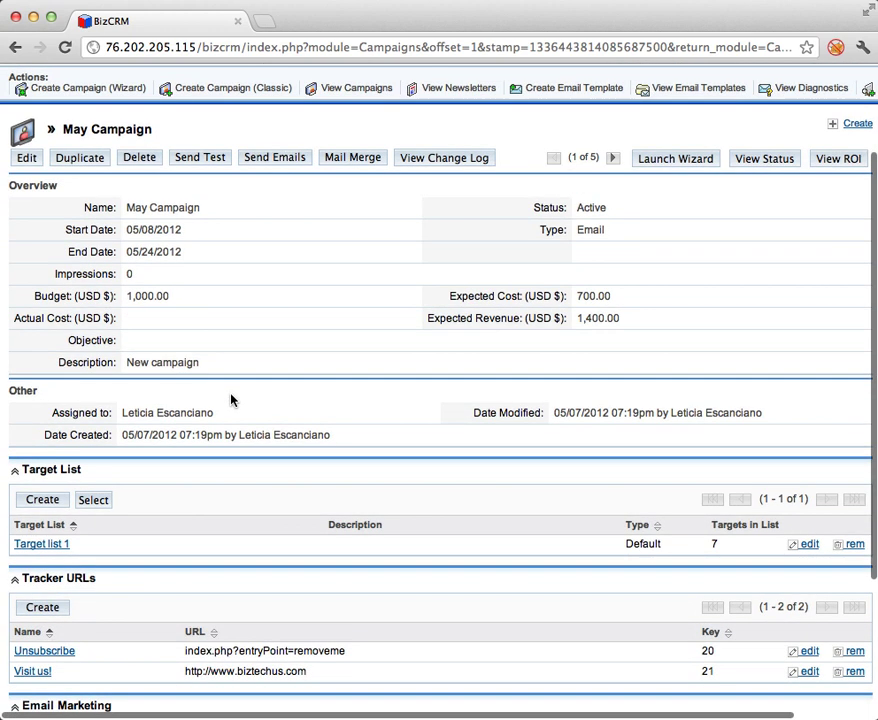
pyautogui.click(80, 503)
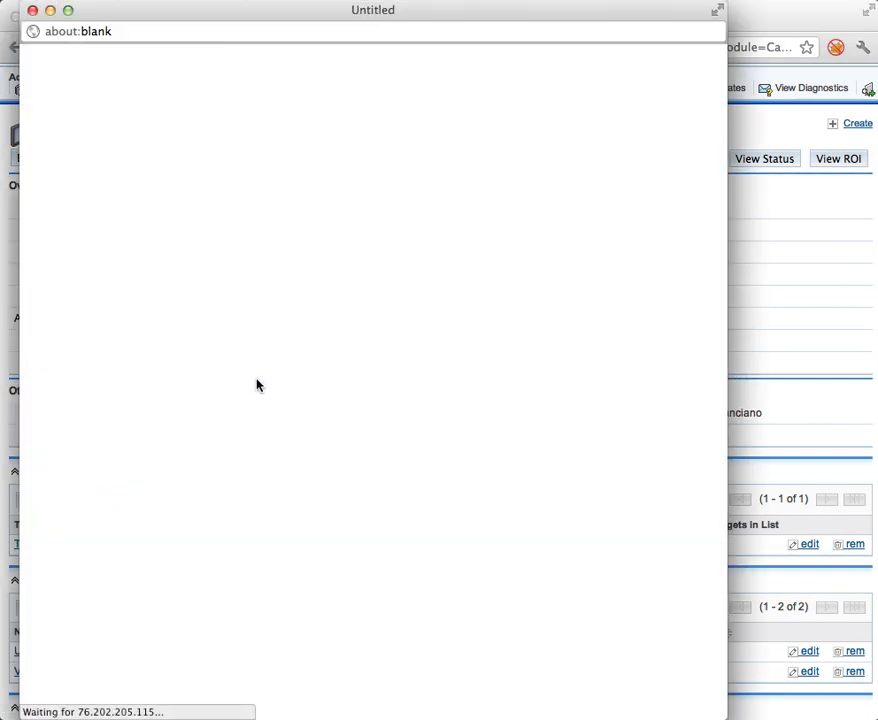
pyautogui.click(97, 511)
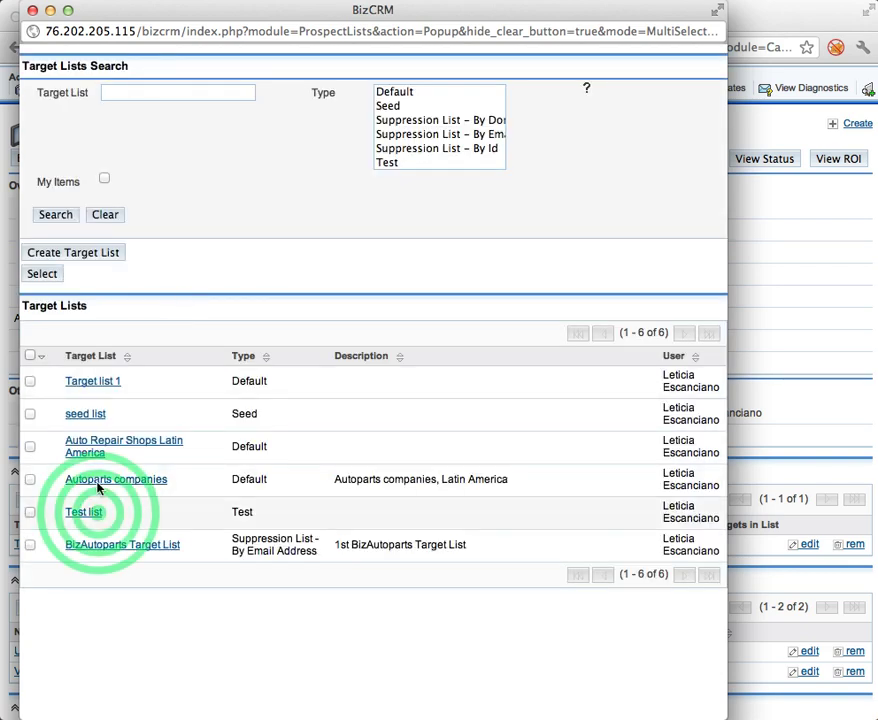
pyautogui.click(98, 512)
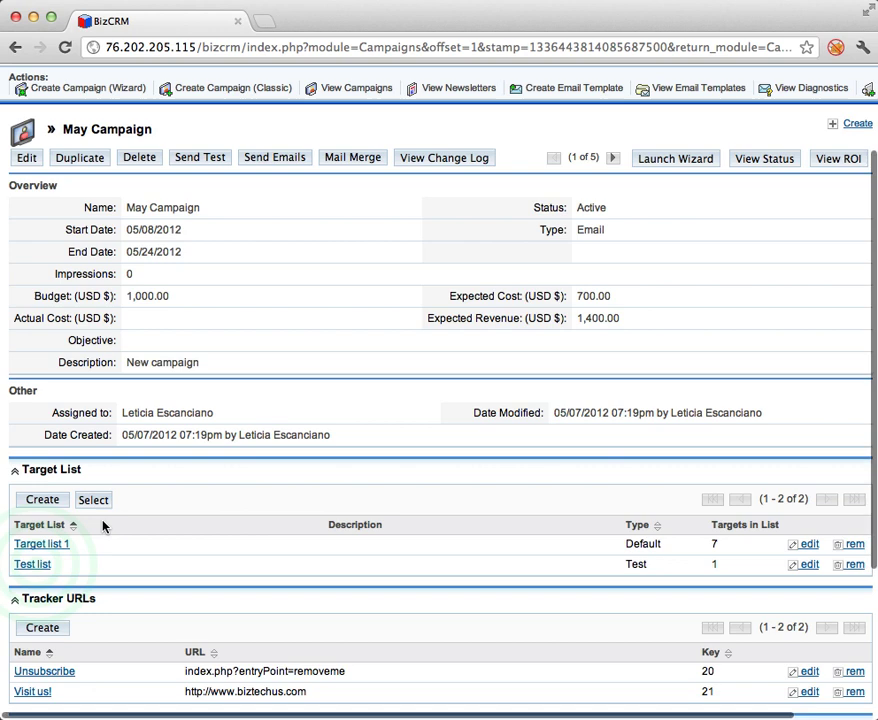
pyautogui.click(35, 563)
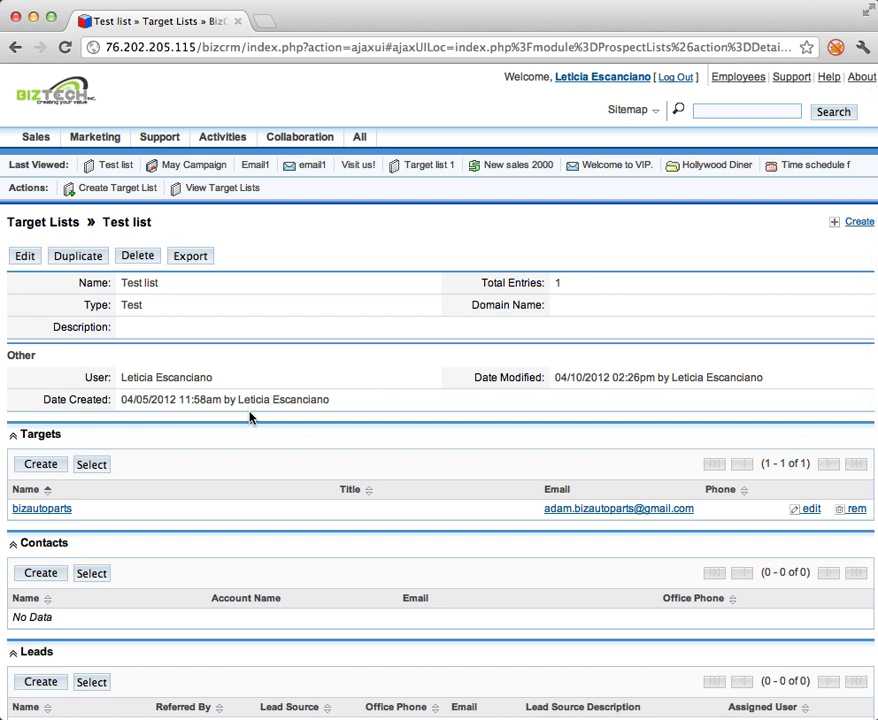
pyautogui.scroll(-5, 251, 415)
pyautogui.scroll(5, 251, 412)
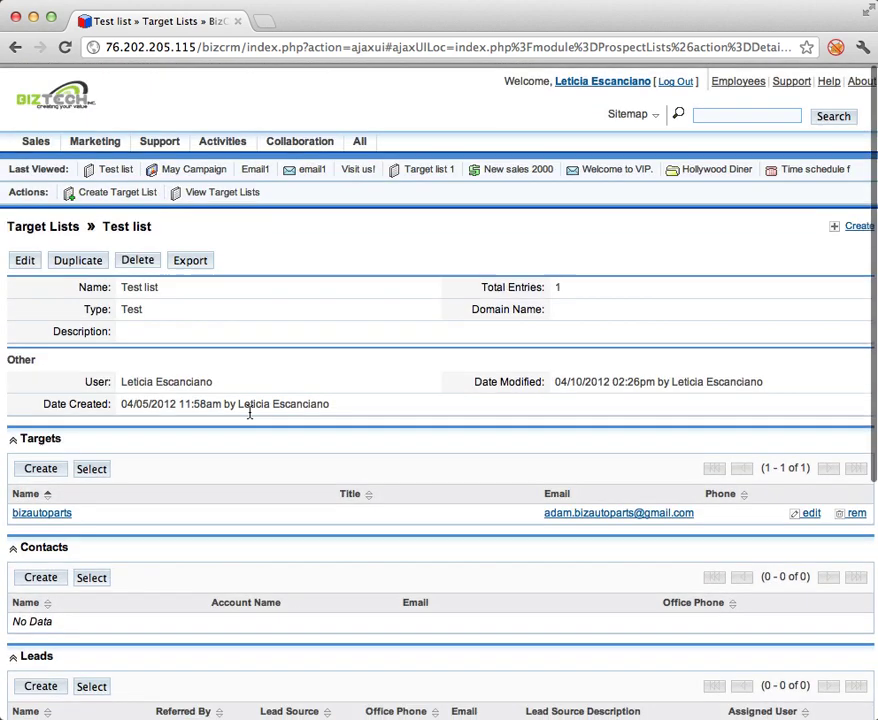
pyautogui.click(175, 163)
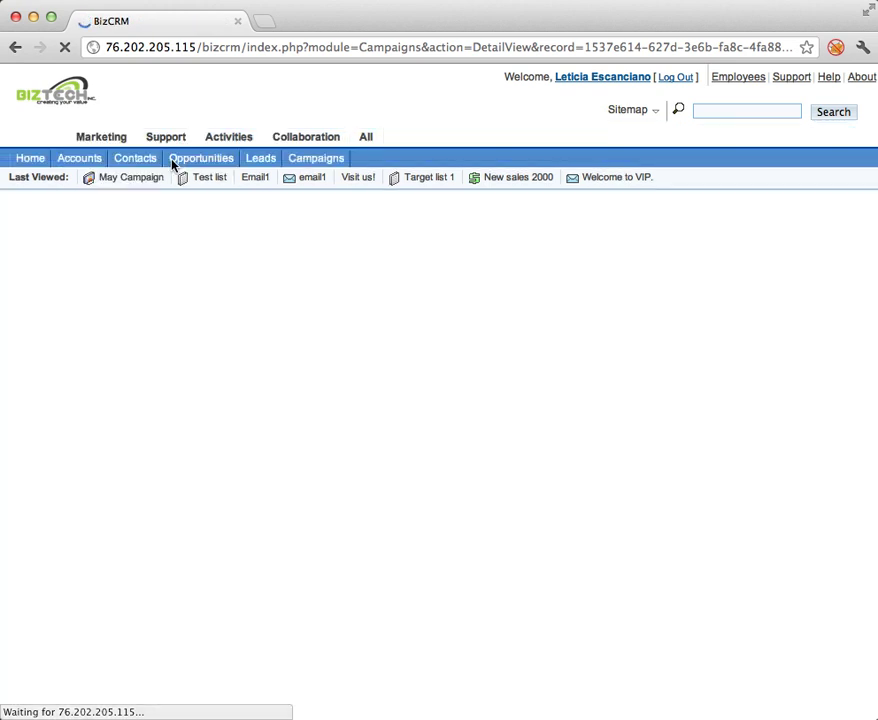
# Open the May Campaign's status report of recipient activity.
pyautogui.scroll(-1, 245, 305)
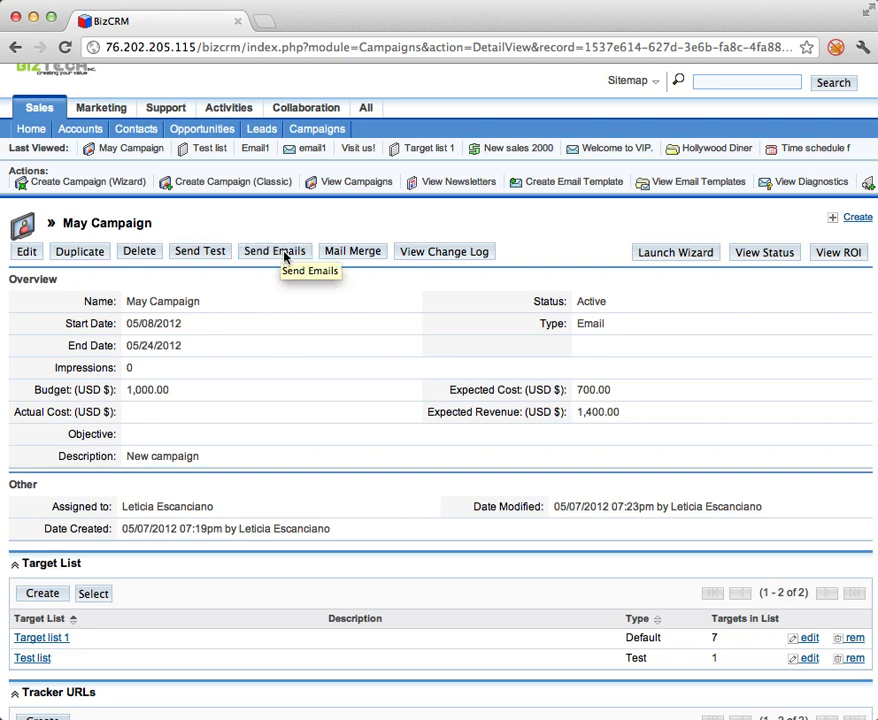
pyautogui.scroll(-5, 360, 372)
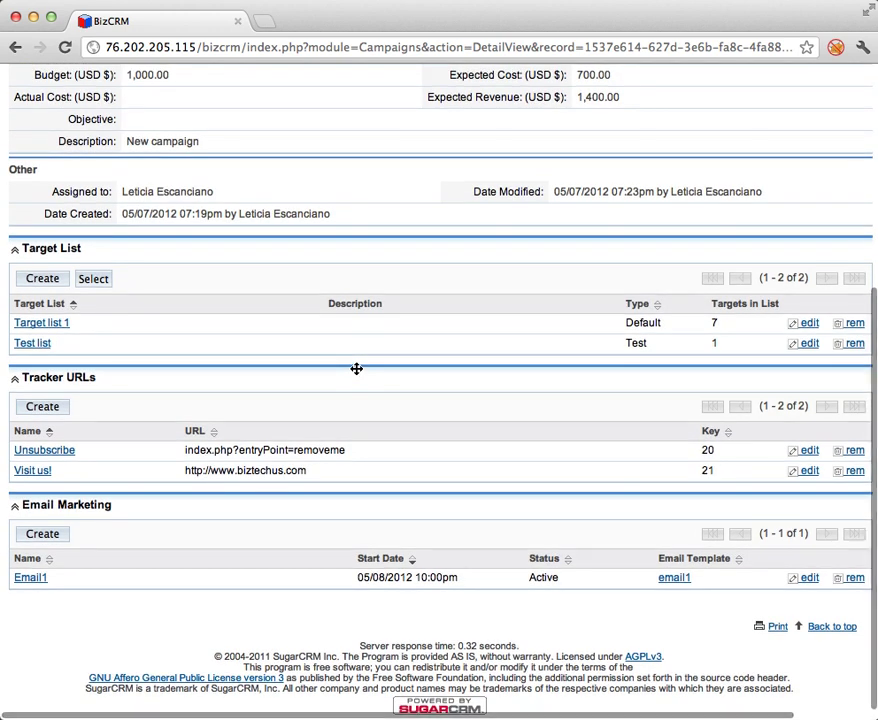
pyautogui.scroll(4, 356, 369)
pyautogui.click(765, 206)
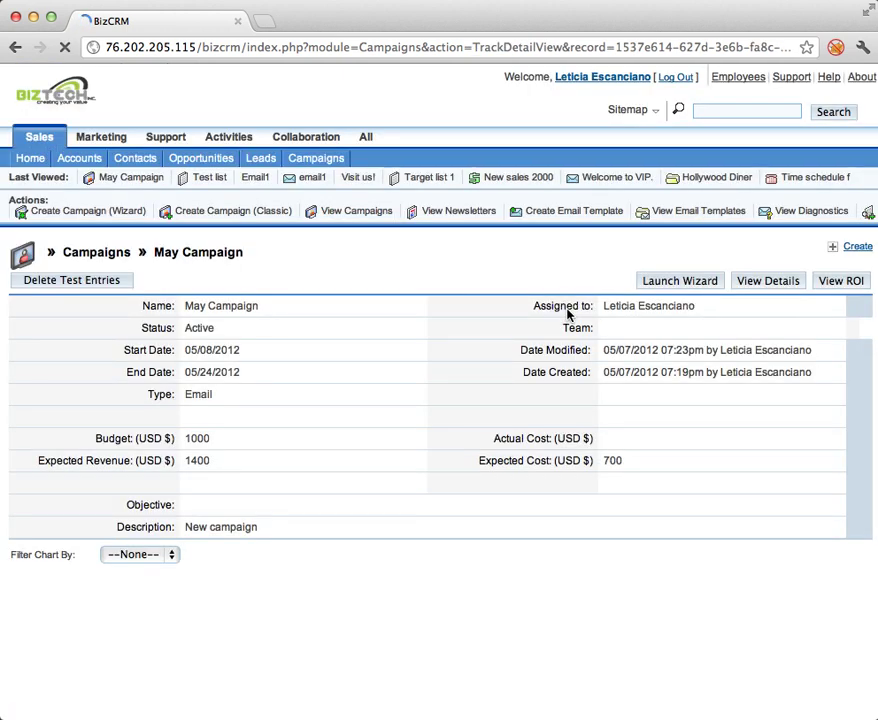
# Check that May Campaign's recipient activity counts are all 0, then go to the Campaigns list.
pyautogui.scroll(-3, 567, 313)
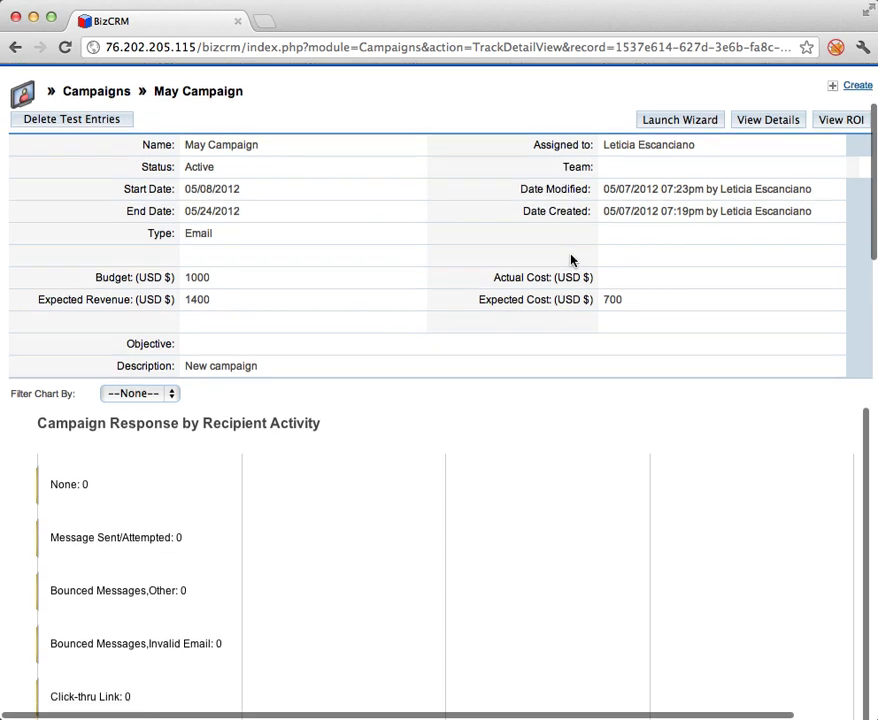
pyautogui.scroll(-2, 572, 259)
pyautogui.scroll(5, 330, 472)
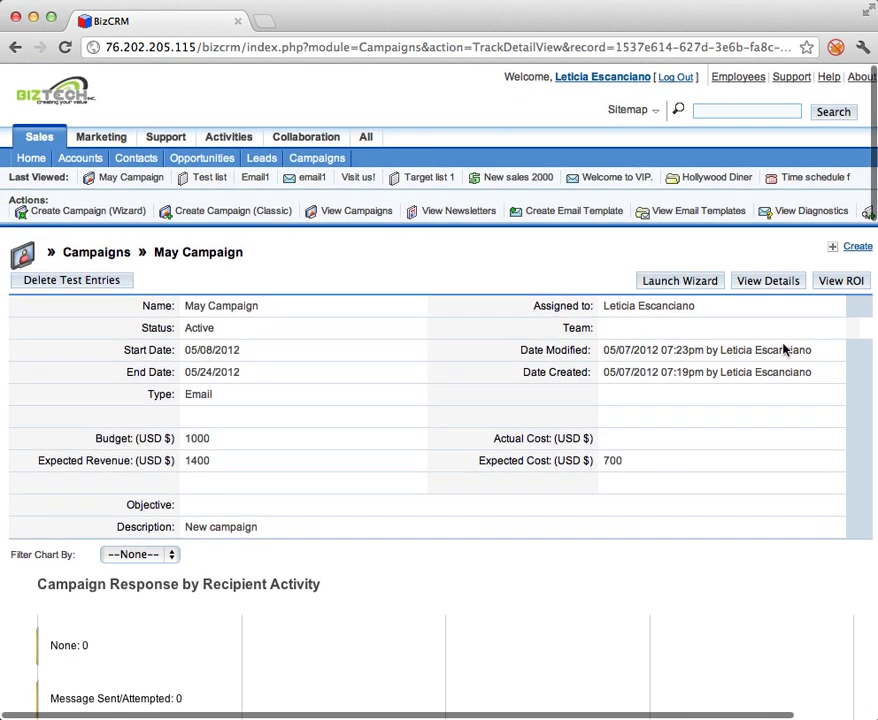
pyautogui.click(310, 212)
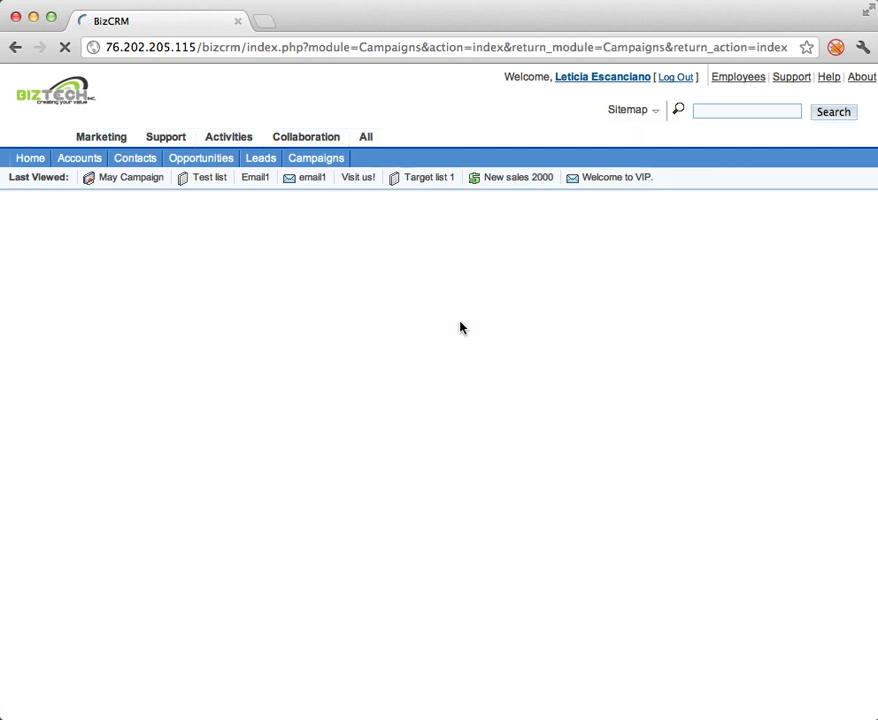
# Open the Latin America Wiper blades Campaign from the campaign list and view its status.
pyautogui.click(210, 420)
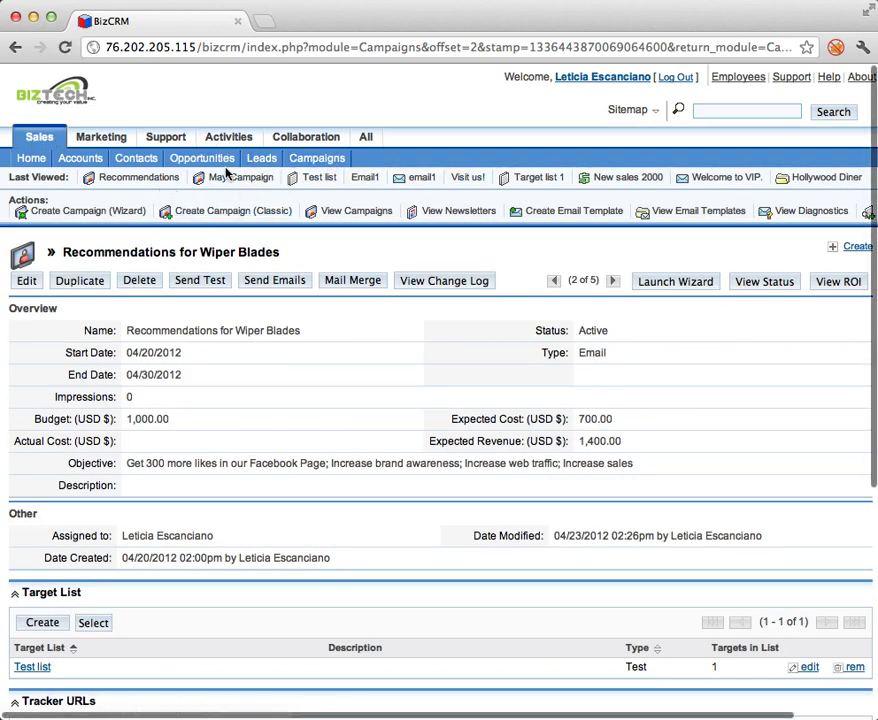
pyautogui.click(240, 183)
pyautogui.click(337, 217)
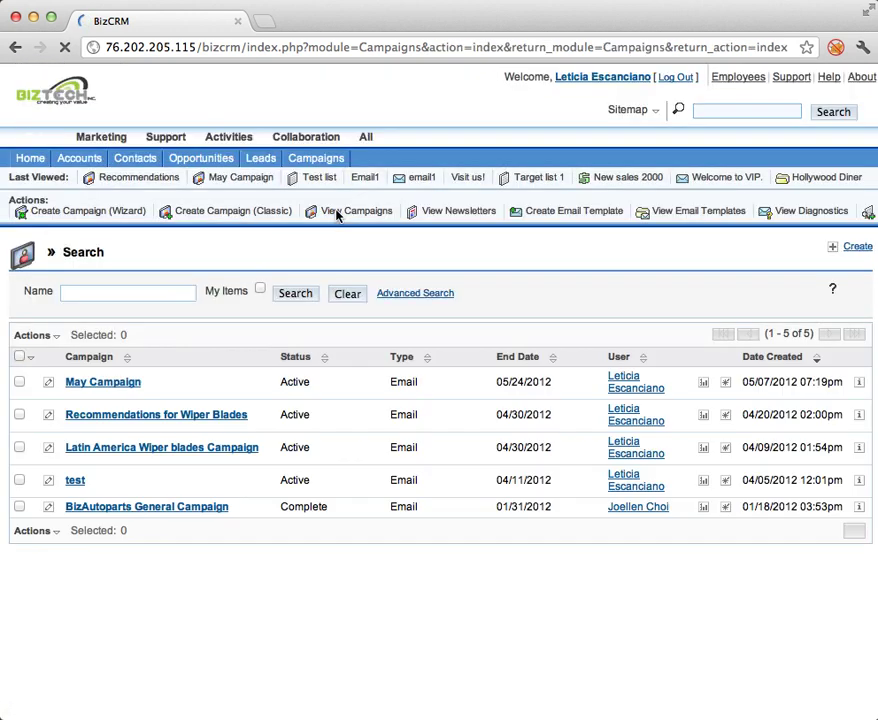
pyautogui.click(185, 448)
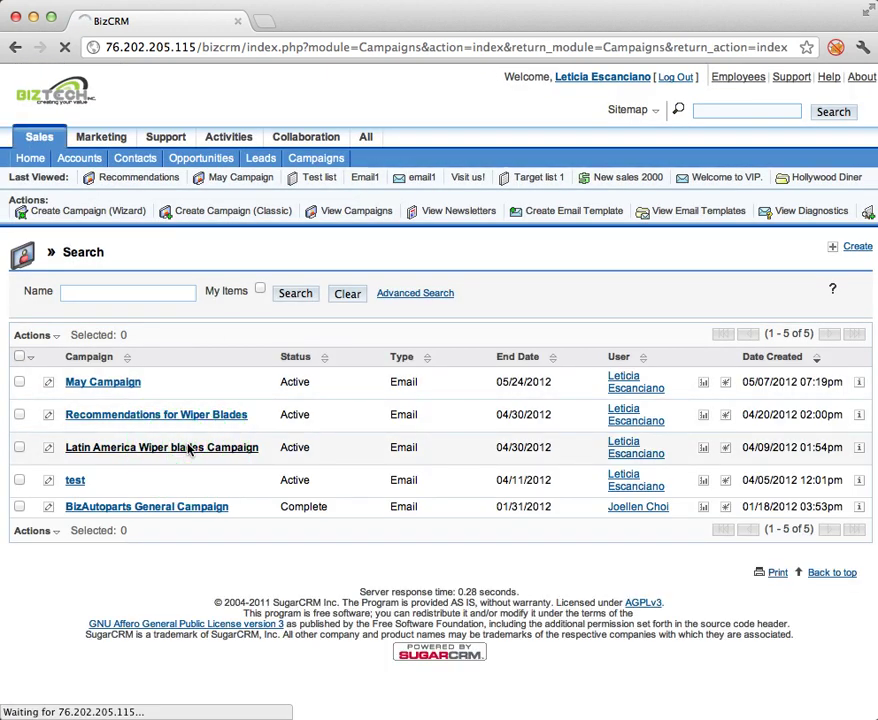
pyautogui.click(745, 284)
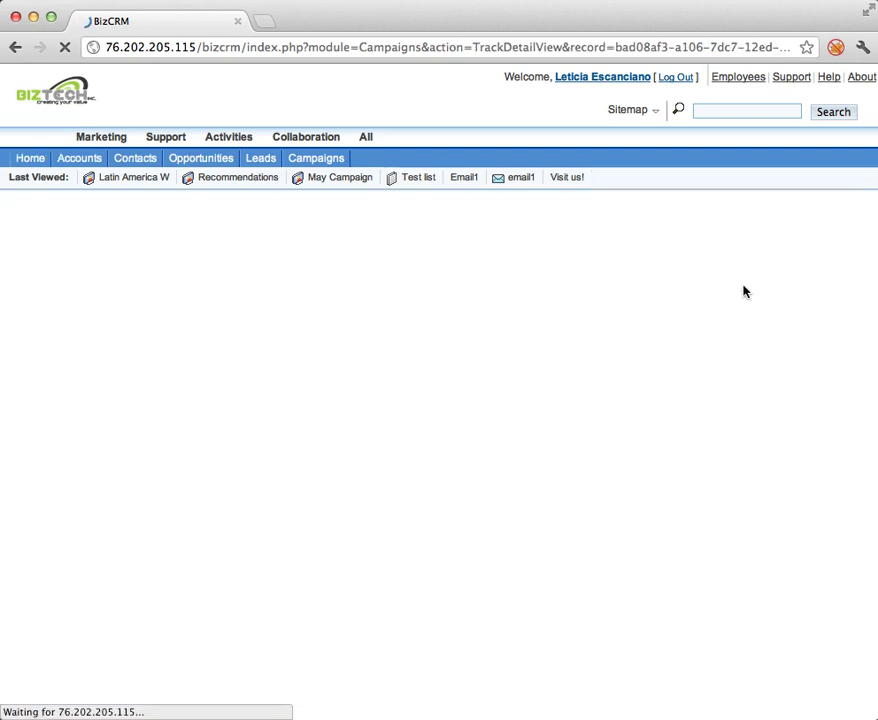
# Scroll the Latin America campaign's response chart and drill into the recipient activity records.
pyautogui.scroll(-5, 618, 398)
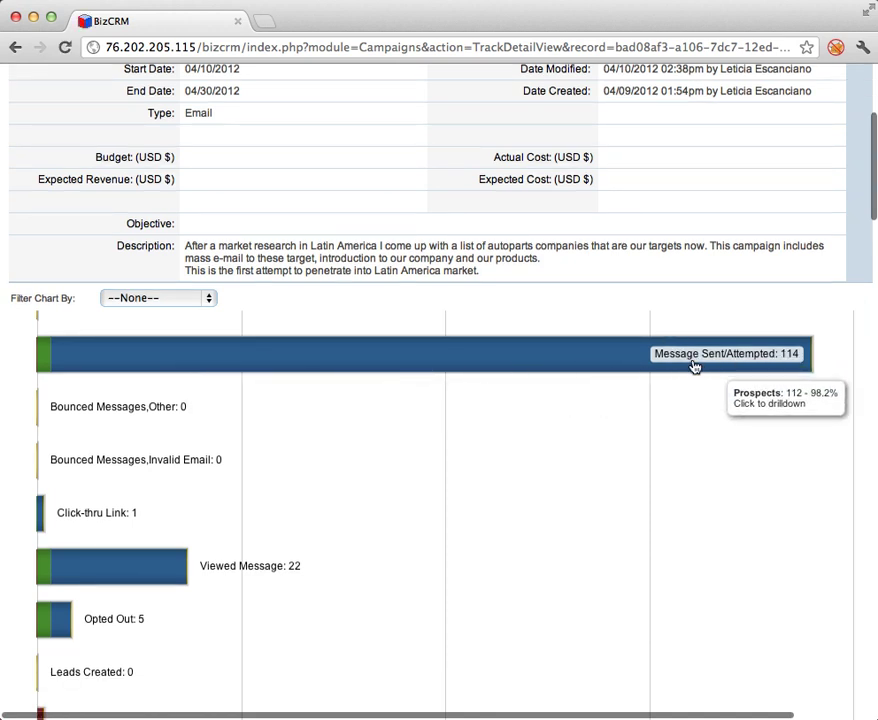
pyautogui.scroll(-3, 774, 382)
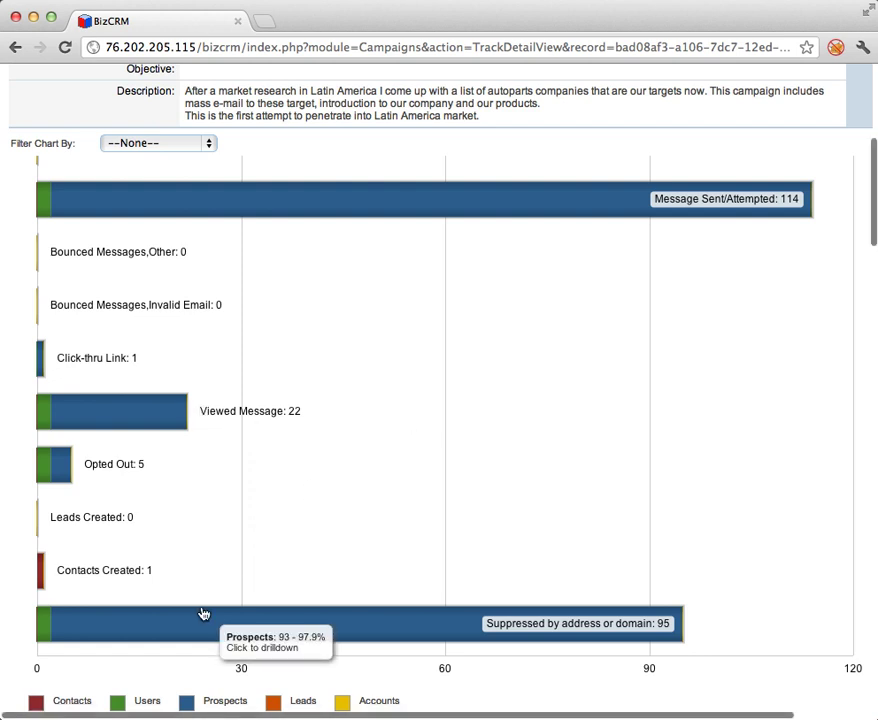
pyautogui.click(43, 581)
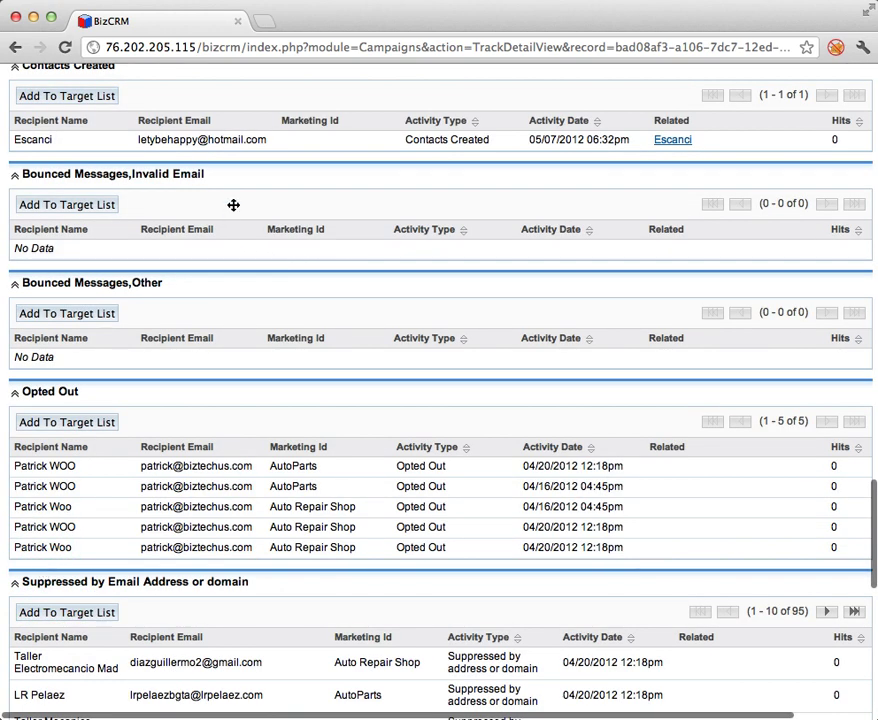
# Review the recipient tables showing 114 messages sent and 22 viewed, then return home.
pyautogui.scroll(2, 245, 170)
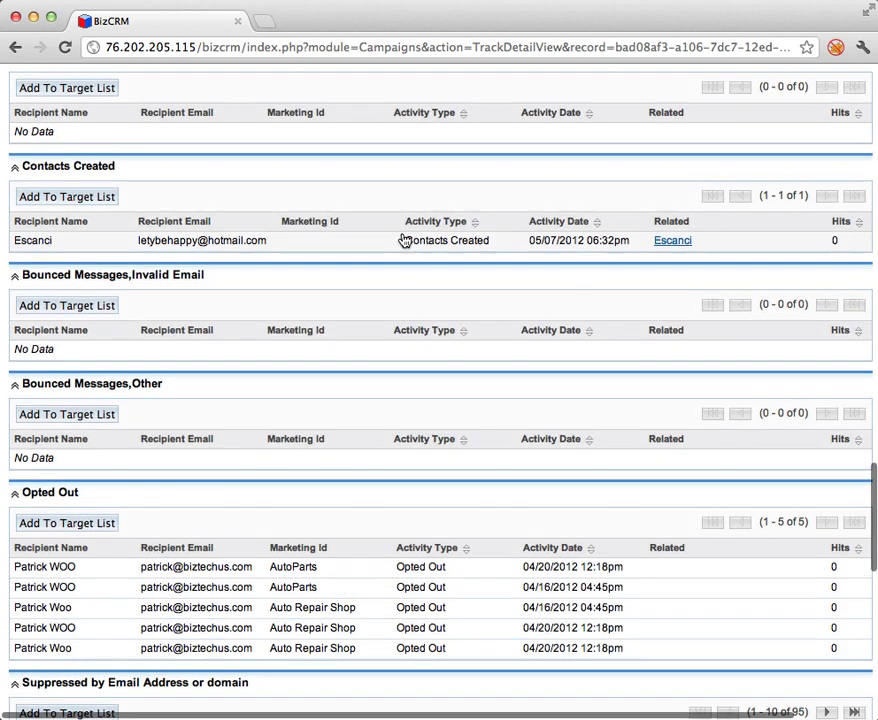
pyautogui.scroll(-1, 312, 472)
pyautogui.scroll(-5, 311, 471)
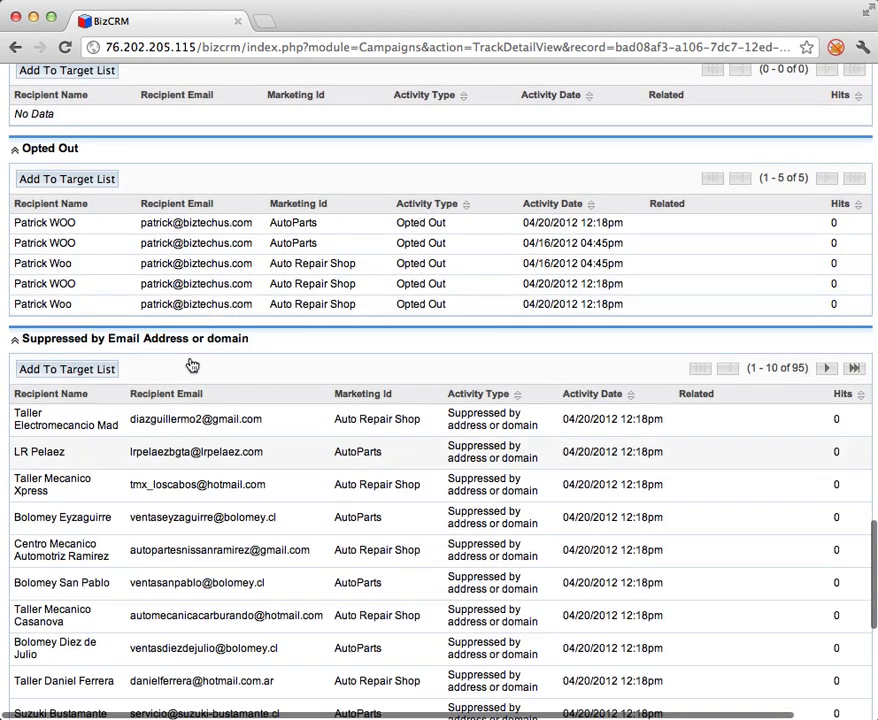
pyautogui.scroll(-7, 218, 532)
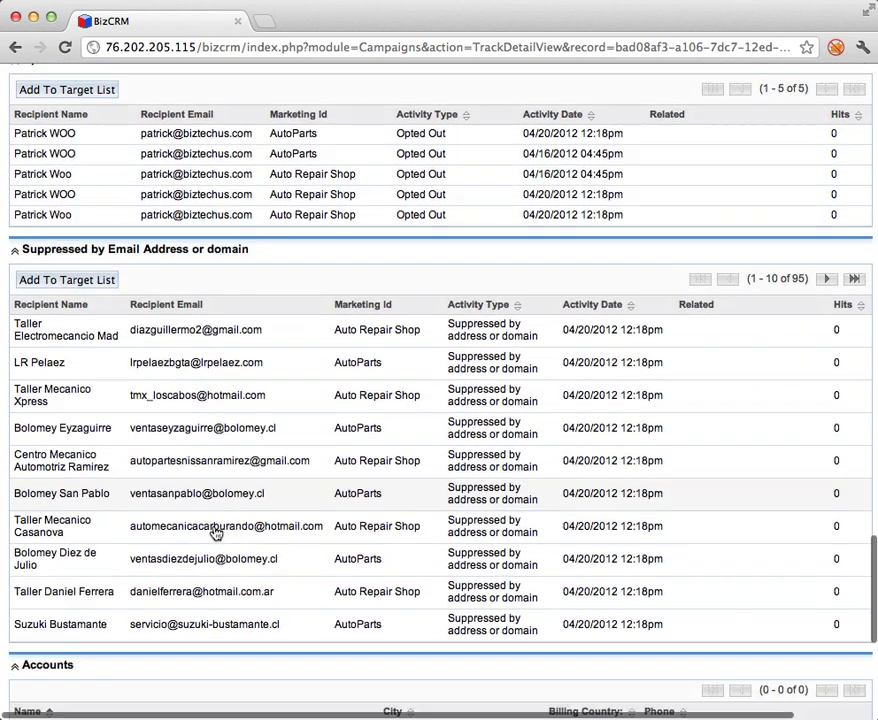
pyautogui.scroll(20, 214, 528)
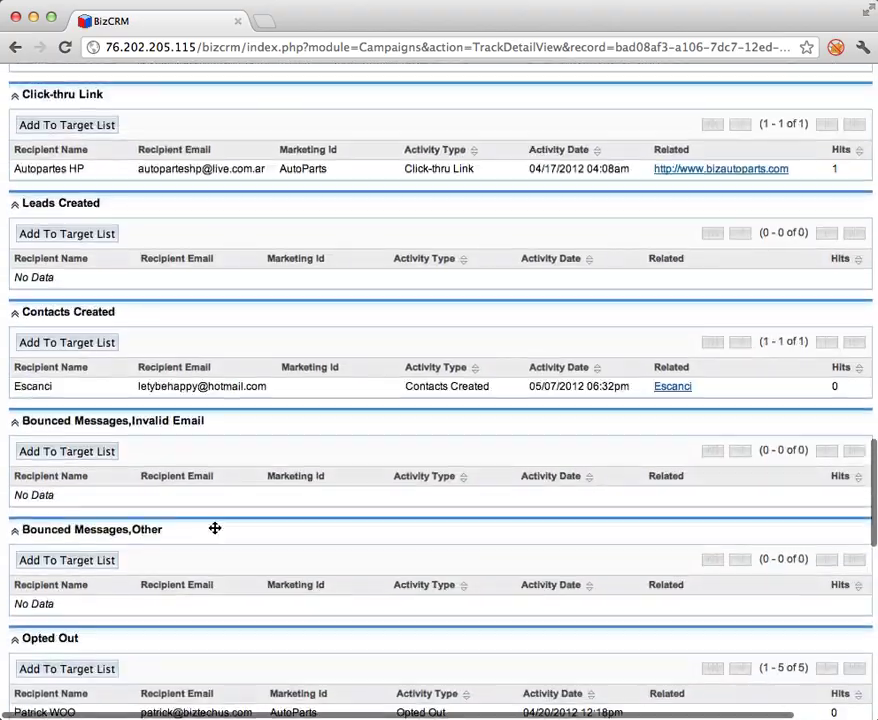
pyautogui.scroll(-12, 216, 534)
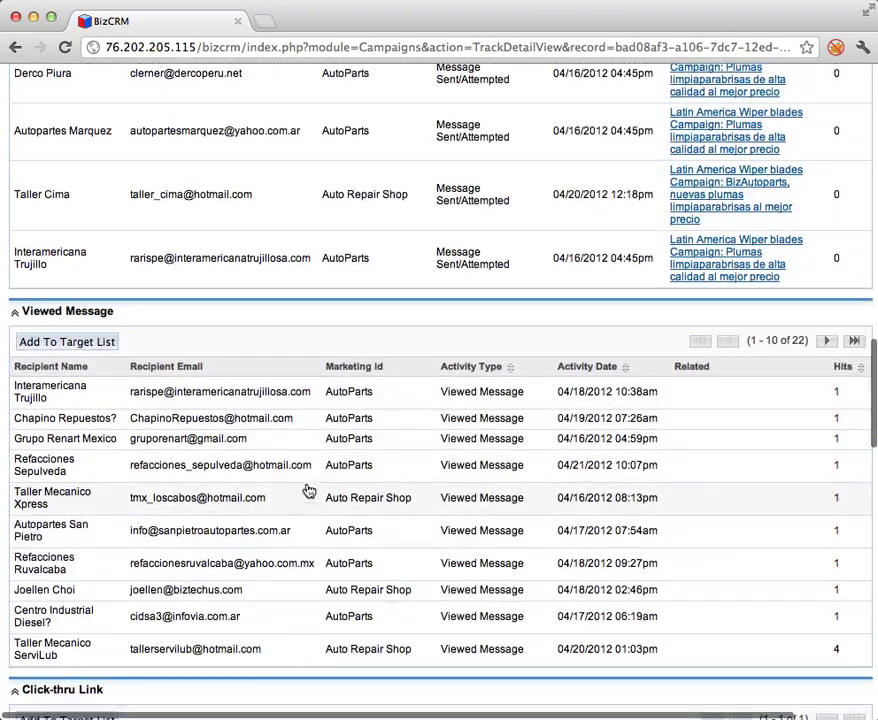
pyautogui.scroll(-5, 308, 488)
pyautogui.scroll(2, 243, 504)
pyautogui.scroll(20, 258, 515)
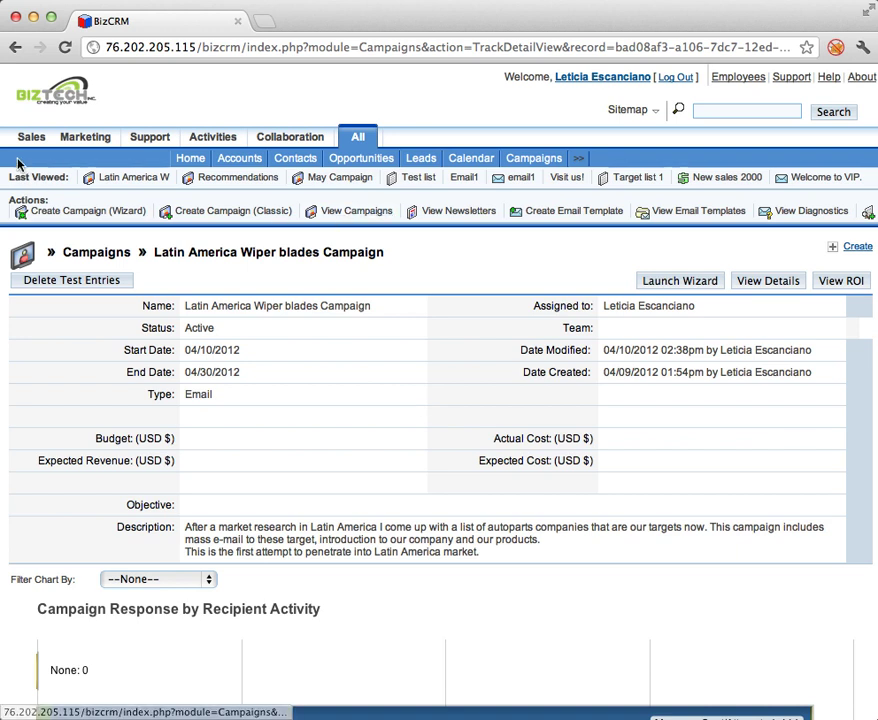
pyautogui.click(50, 92)
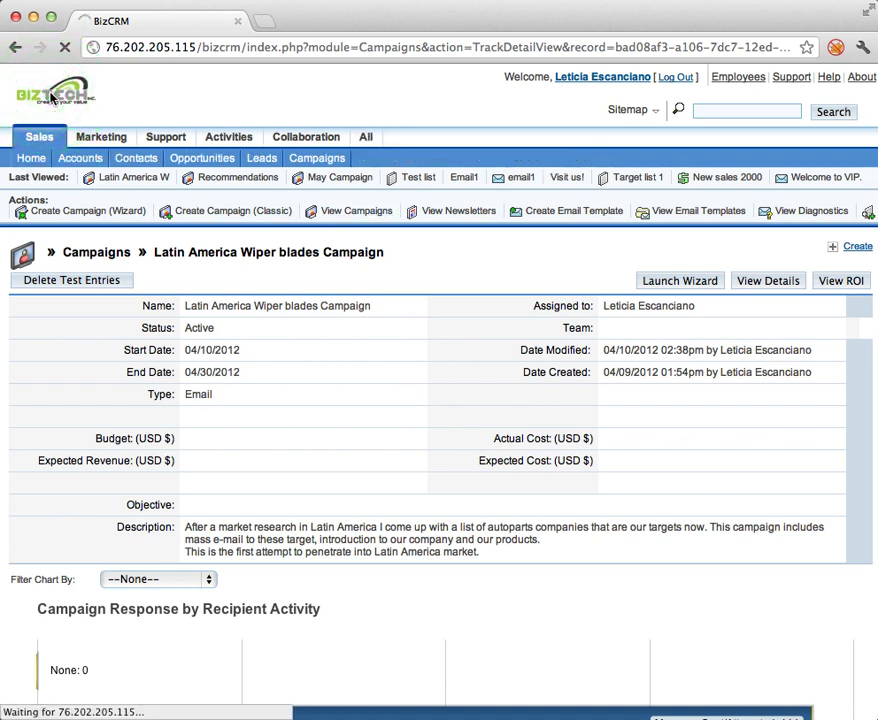